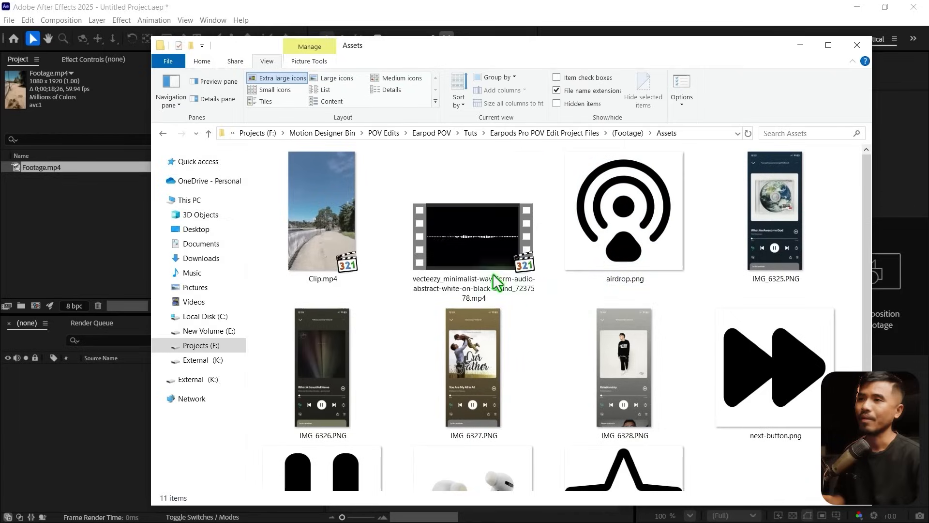
Import the asset files and group them in a new project folder named Assets.
{"action": "left_click", "coordinate": [492, 274]}
{"action": "scroll", "coordinate": [591, 248], "scroll_direction": "down", "scroll_amount": 3}
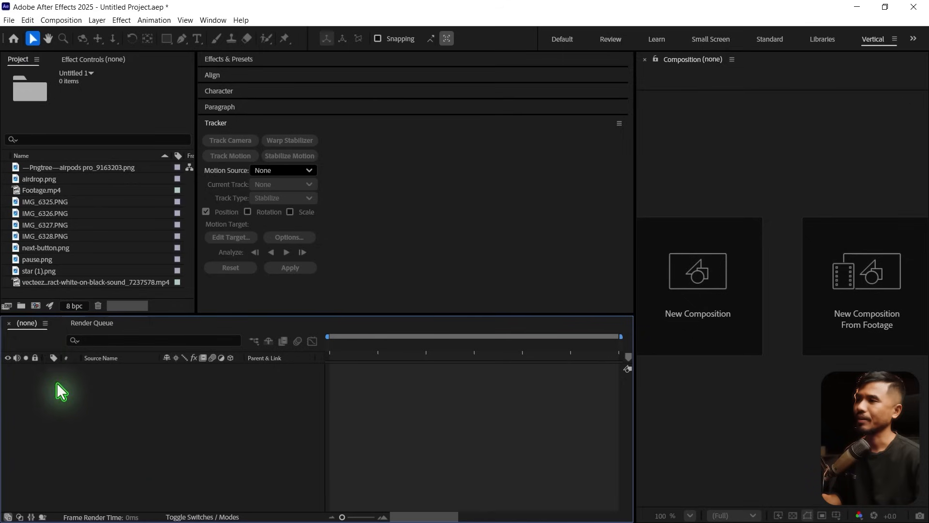
{"action": "left_click", "coordinate": [22, 305]}
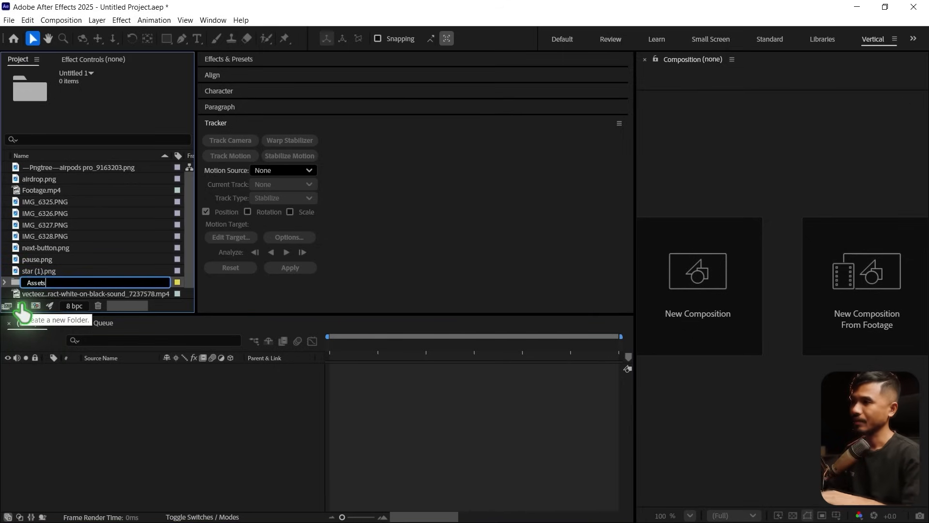
{"action": "key", "text": "Return"}
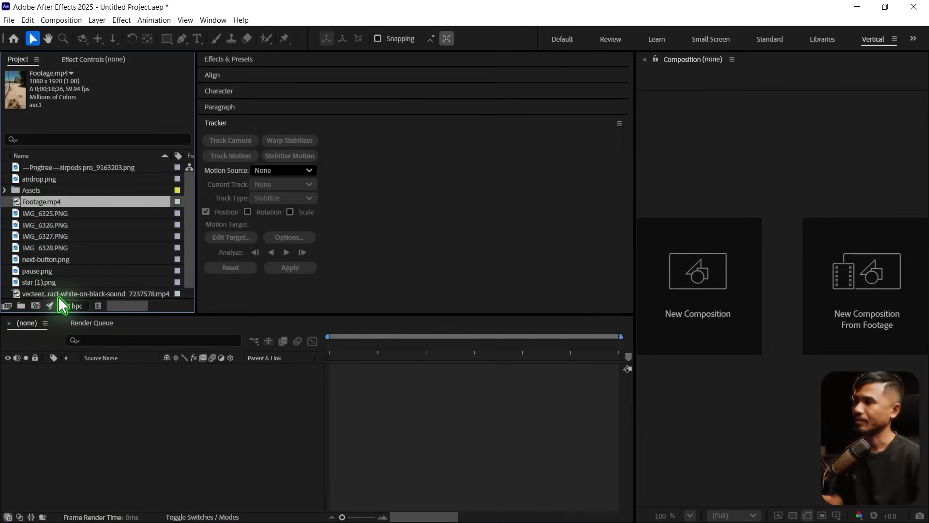
{"action": "left_click", "coordinate": [57, 293], "text": "shift"}
Create a composition from Footage.mp4, expand the Assets folder and return the playhead to the start of the timeline.
{"action": "left_click_drag", "start_coordinate": [42, 201], "coordinate": [282, 426]}
{"action": "left_click", "coordinate": [51, 179]}
{"action": "left_click", "coordinate": [5, 167]}
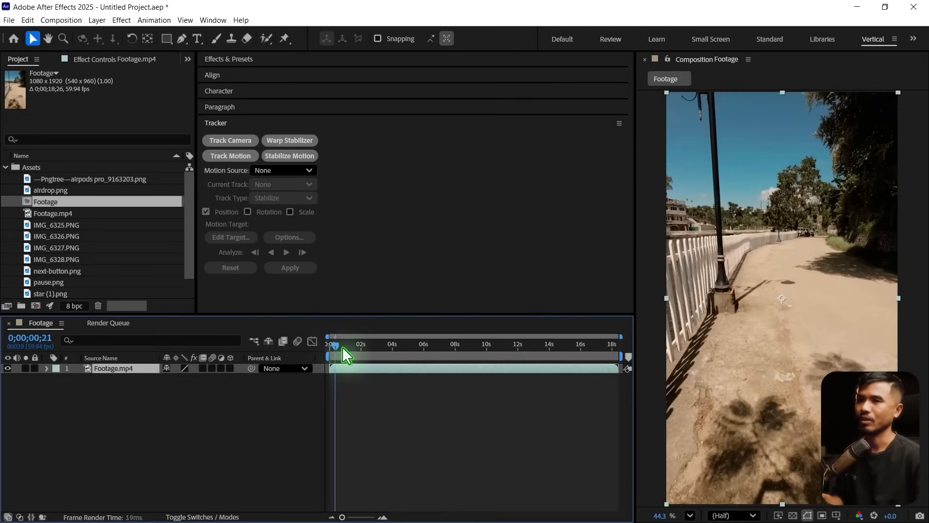
{"action": "left_click_drag", "start_coordinate": [343, 348], "coordinate": [307, 380]}
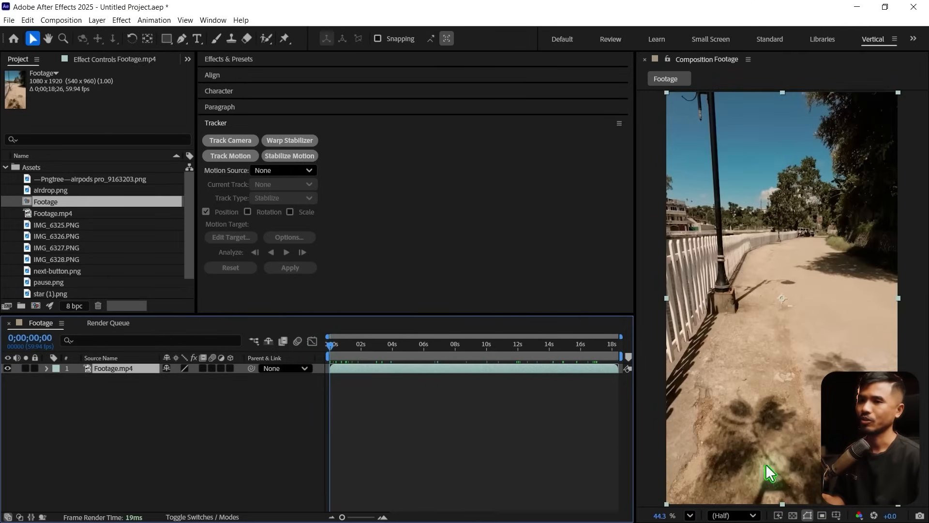
Set the composition preview resolution to Full and run the 3D Camera Tracker on Footage.mp4 with Detailed Analysis enabled.
{"action": "left_click", "coordinate": [721, 517]}
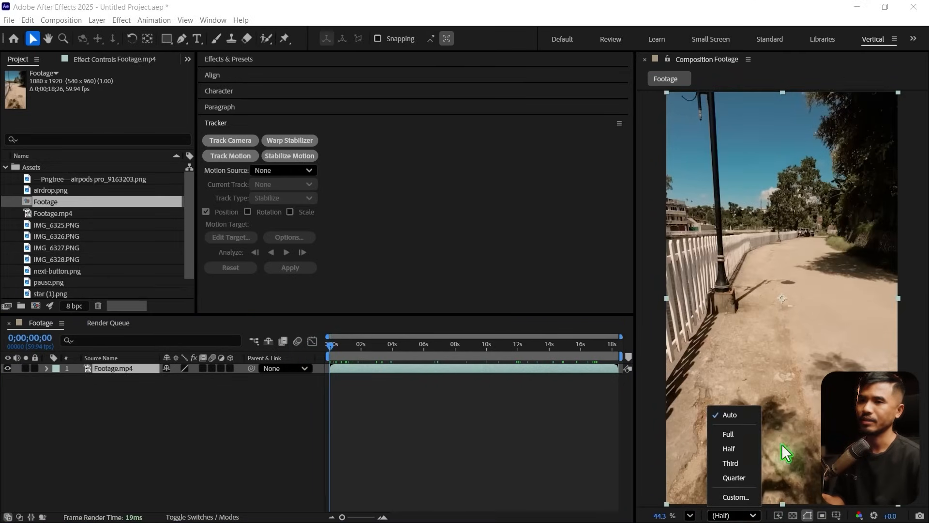
{"action": "left_click", "coordinate": [735, 433]}
{"action": "left_click", "coordinate": [225, 137]}
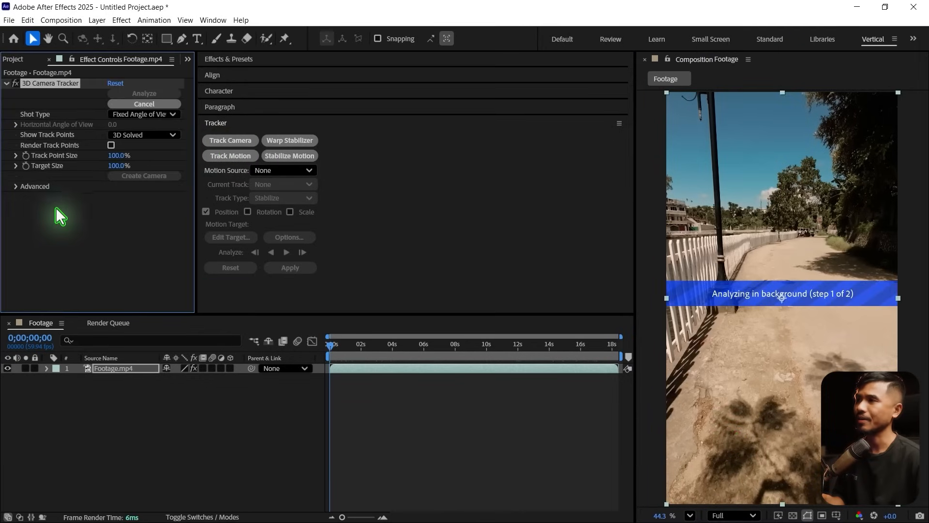
{"action": "left_click", "coordinate": [14, 188]}
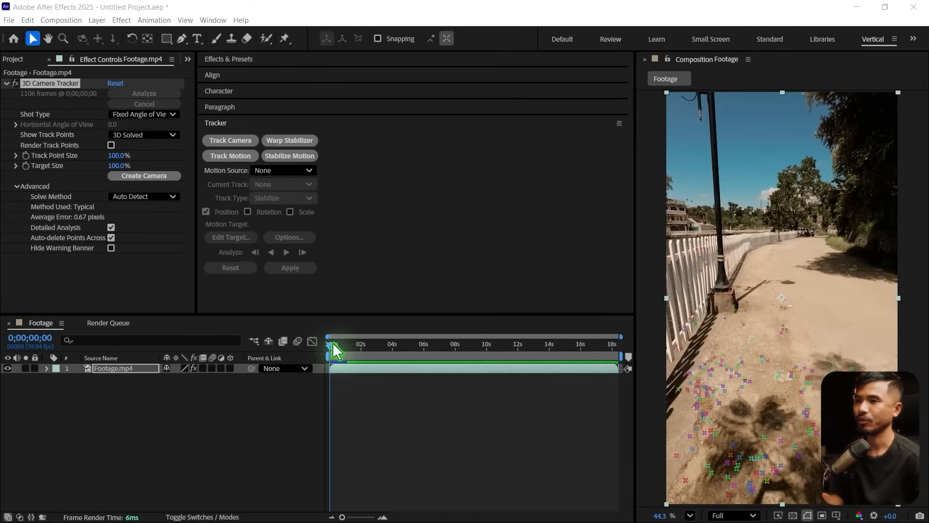
At 0;00;03;54, create a solid and camera from the track points on the path just below the earbud case.
{"action": "left_click_drag", "start_coordinate": [333, 343], "coordinate": [390, 363]}
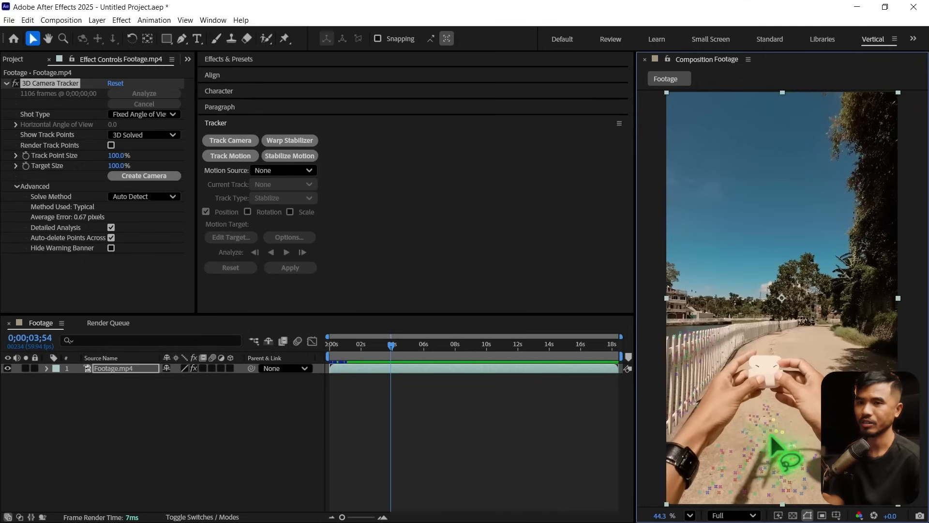
{"action": "right_click", "coordinate": [771, 431]}
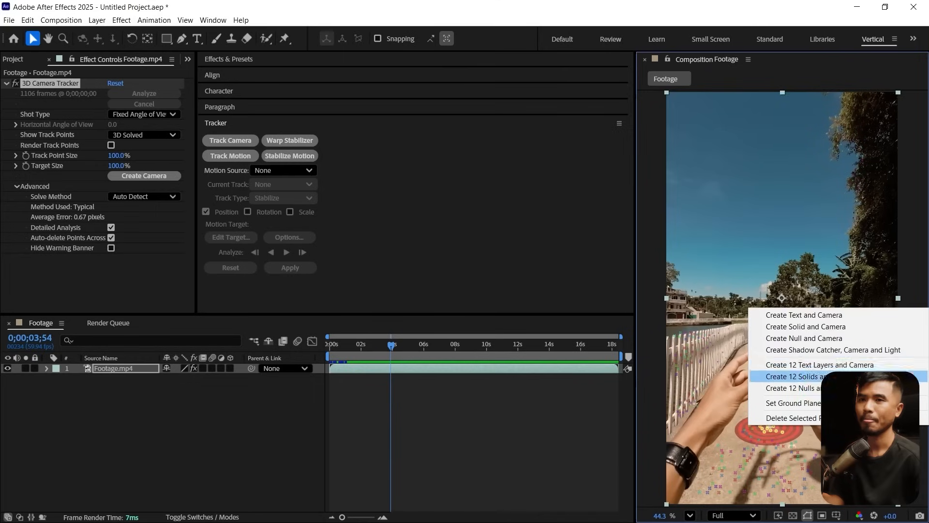
{"action": "left_click", "coordinate": [811, 329]}
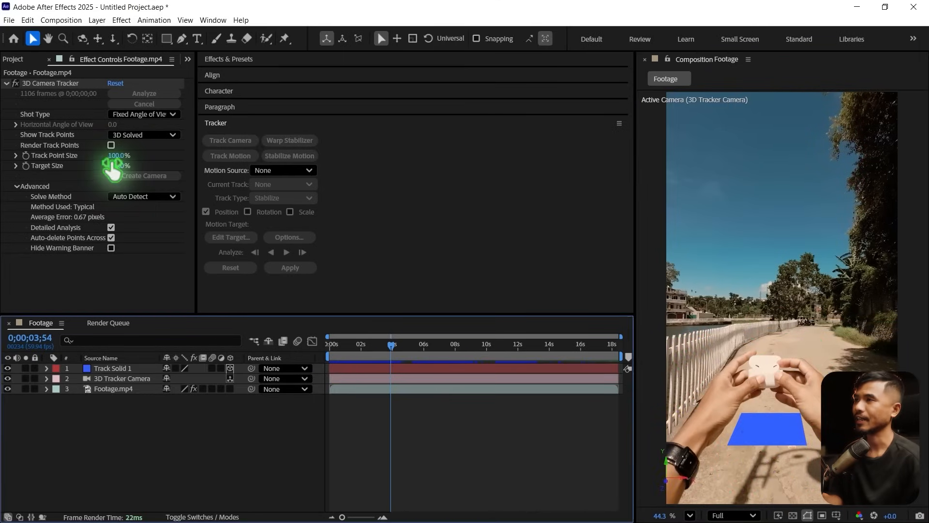
Add the text "select your music" on two lines and set its font size to 122 px.
{"action": "left_click", "coordinate": [197, 39]}
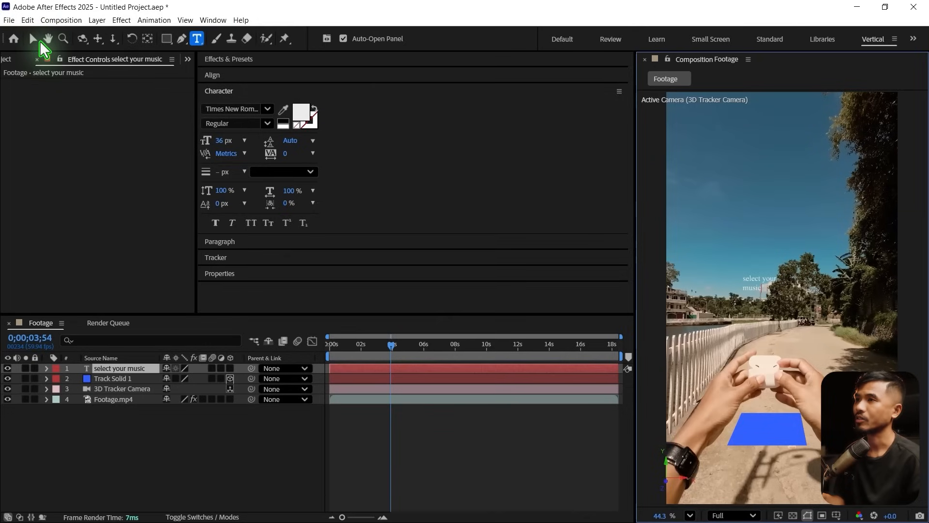
{"action": "left_click", "coordinate": [32, 38]}
{"action": "left_click_drag", "start_coordinate": [220, 140], "coordinate": [291, 145]}
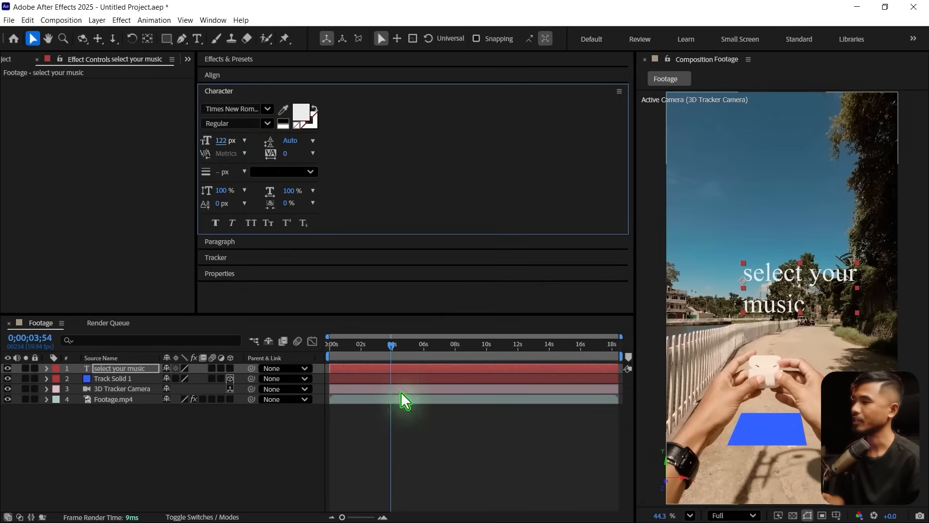
Look up Field Gothic in Creative Cloud Desktop, restyle the text with No.26 XBold XXCond and raise it above the hands.
{"action": "key", "text": "alt+Tab"}
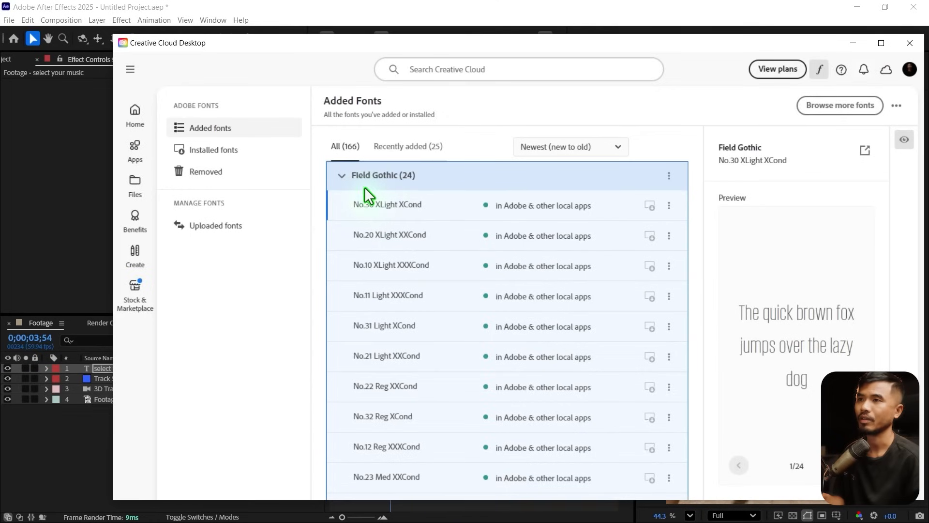
{"action": "key", "text": "alt+Tab"}
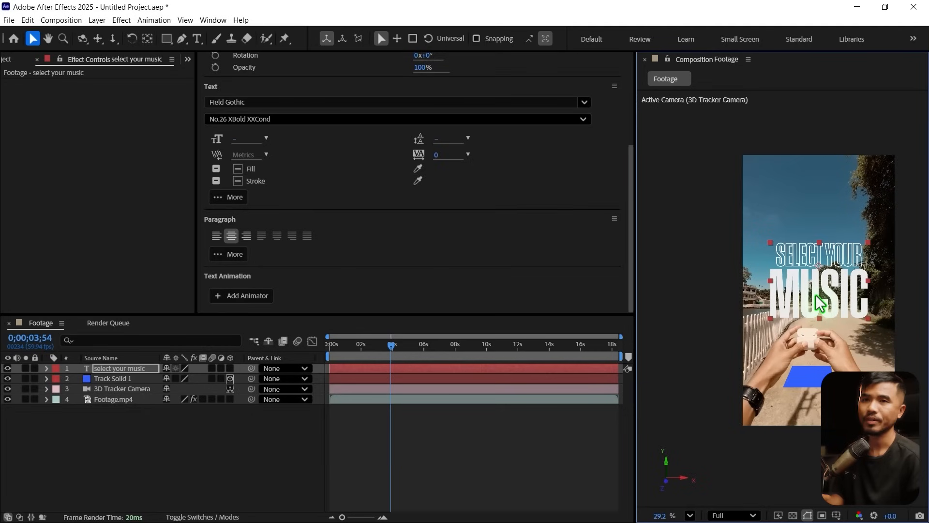
{"action": "left_click_drag", "start_coordinate": [836, 313], "coordinate": [837, 288]}
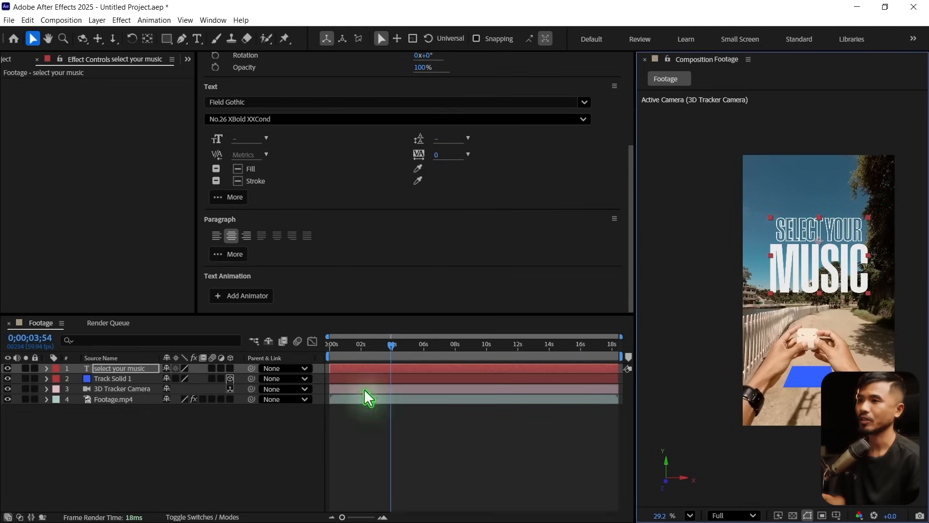
Make the "select your music" layer 3D and parent it to Track Solid 1, moving it to the solid's location.
{"action": "left_click", "coordinate": [229, 368]}
{"action": "key", "text": "Return"}
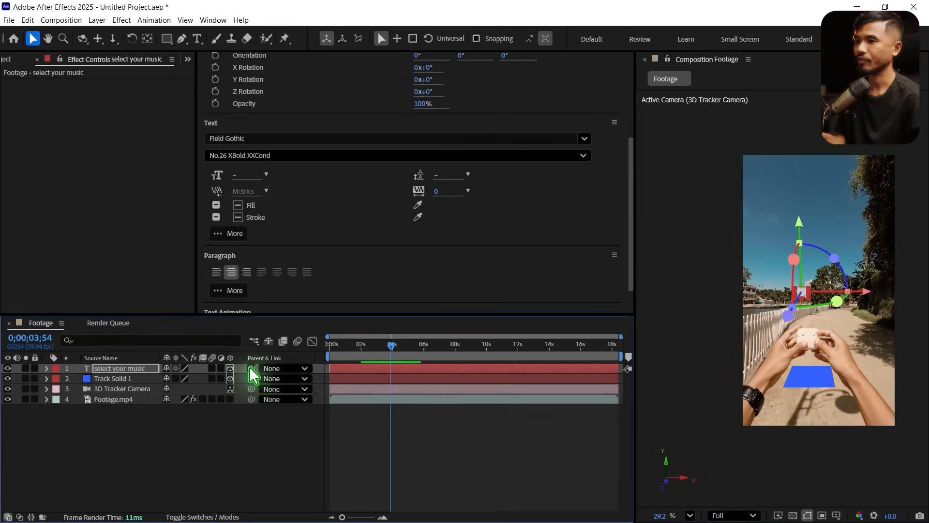
{"action": "left_click_drag", "start_coordinate": [251, 368], "coordinate": [113, 380]}
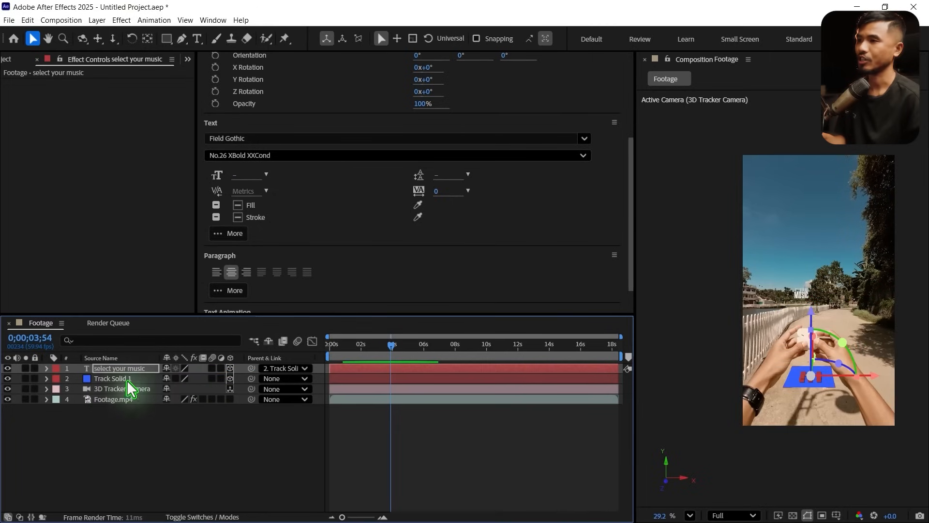
Set the text layer's parent back to None and hide Track Solid 1.
{"action": "left_click", "coordinate": [121, 379]}
{"action": "left_click", "coordinate": [286, 368]}
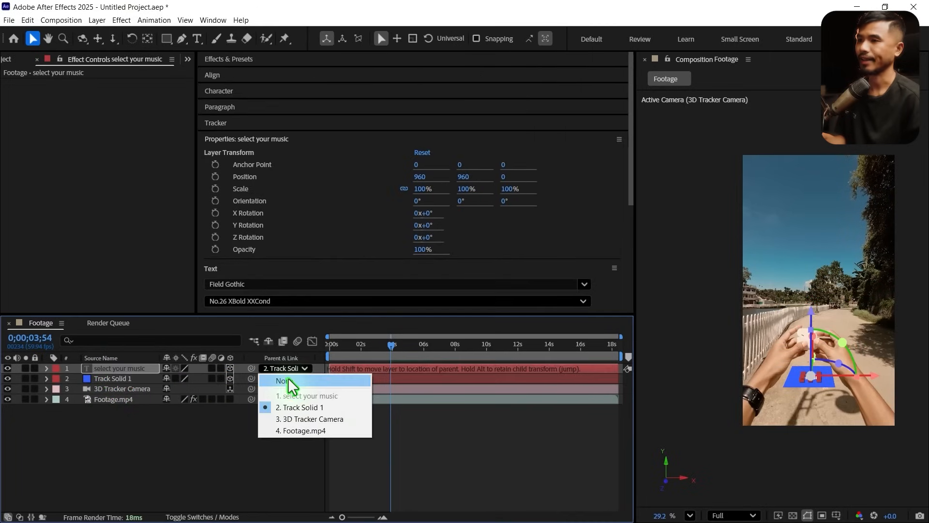
{"action": "left_click", "coordinate": [285, 380]}
{"action": "left_click", "coordinate": [7, 378]}
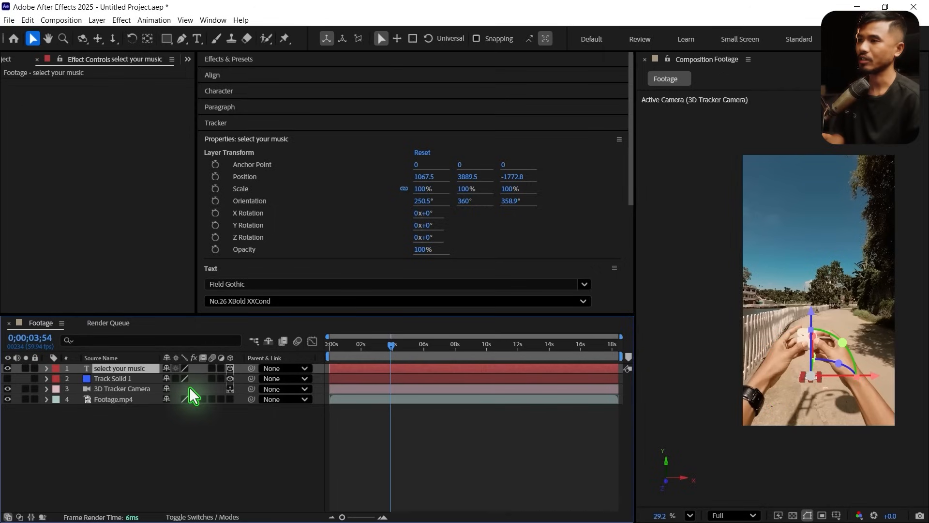
Scale the text layer to 310% and rotate it upright to an orientation of about 337.9°, 358.9°, 360°.
{"action": "key", "text": "s"}
{"action": "left_click_drag", "start_coordinate": [192, 382], "coordinate": [310, 387]}
{"action": "left_click_drag", "start_coordinate": [812, 338], "coordinate": [812, 360]}
{"action": "left_click_drag", "start_coordinate": [817, 396], "coordinate": [816, 392]}
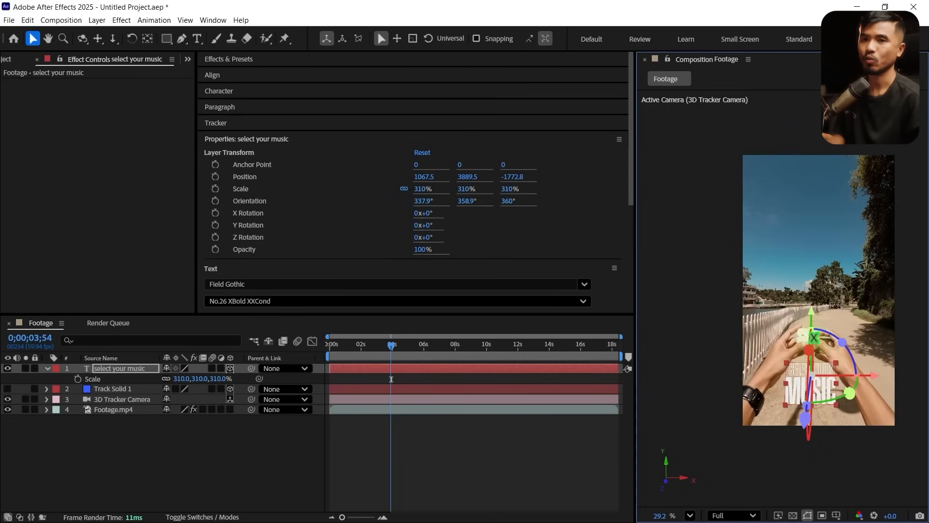
Raise the text into the sky to position 973.9, -1234.7, 68.5 and refine its scale to 407, 407, 455.3%.
{"action": "left_click_drag", "start_coordinate": [809, 313], "coordinate": [813, 219]}
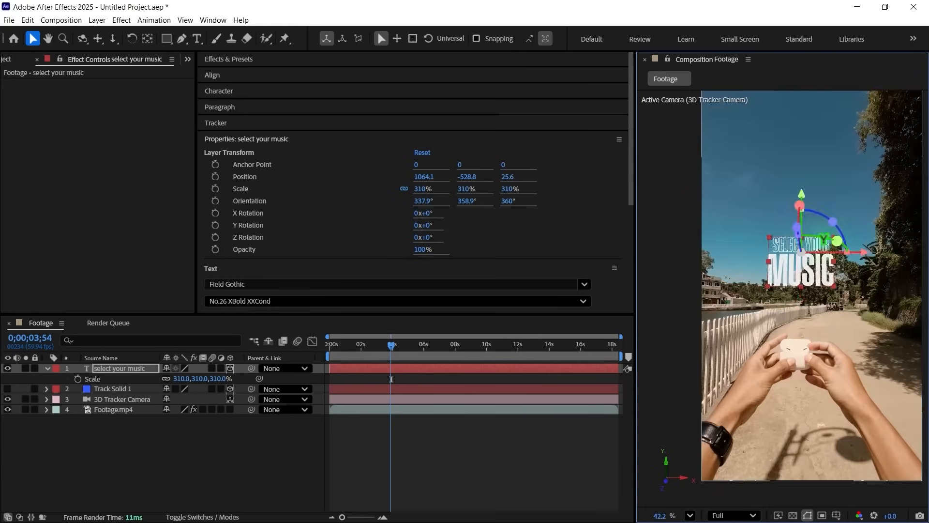
{"action": "left_click_drag", "start_coordinate": [813, 213], "coordinate": [813, 172]}
{"action": "left_click_drag", "start_coordinate": [392, 345], "coordinate": [418, 363]}
{"action": "left_click_drag", "start_coordinate": [206, 378], "coordinate": [260, 378]}
{"action": "left_click_drag", "start_coordinate": [826, 98], "coordinate": [819, 91]}
{"action": "key", "text": "p"}
{"action": "left_click_drag", "start_coordinate": [191, 378], "coordinate": [252, 379]}
{"action": "left_click_drag", "start_coordinate": [172, 379], "coordinate": [126, 380]}
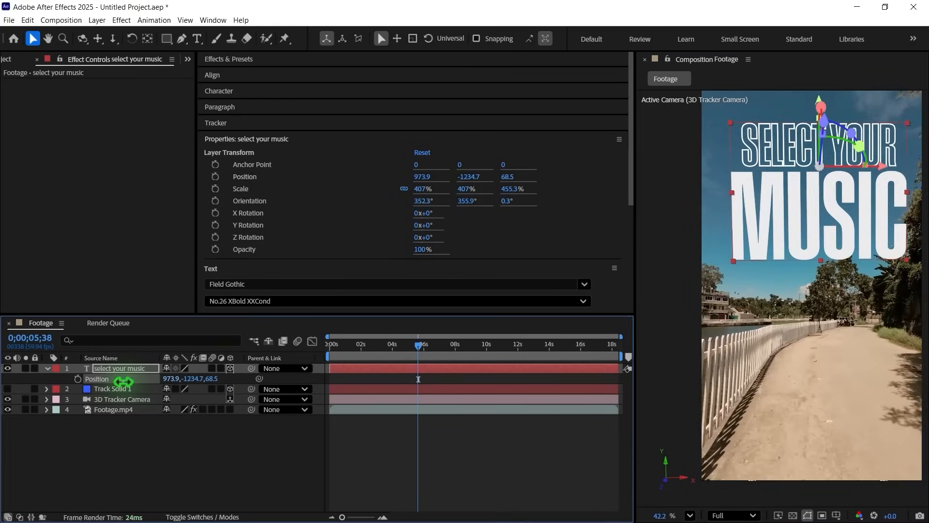
{"action": "left_click_drag", "start_coordinate": [372, 346], "coordinate": [404, 357]}
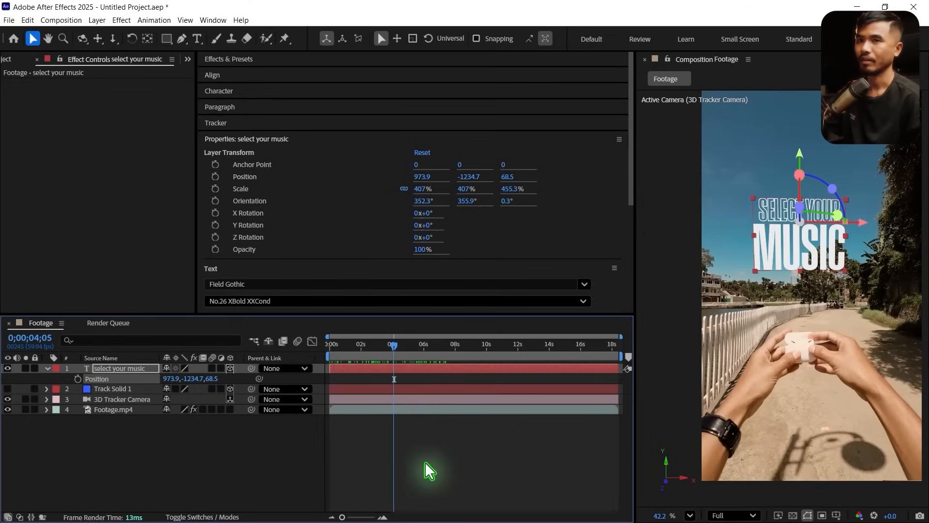
{"action": "left_click", "coordinate": [425, 472]}
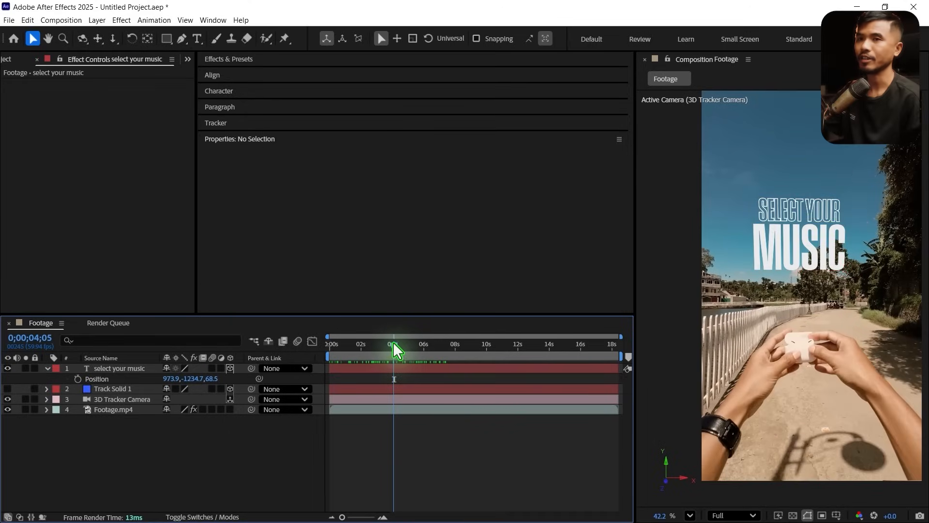
At 0;00;02;07, add a Position text animator to the "select your music" layer and set its position to 0, -500.
{"action": "left_click_drag", "start_coordinate": [394, 344], "coordinate": [363, 361]}
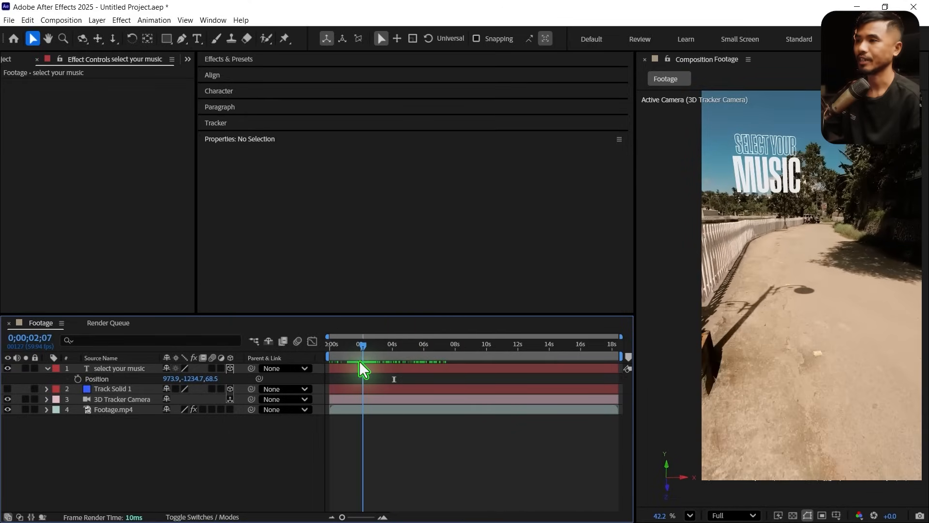
{"action": "left_click", "coordinate": [47, 368]}
{"action": "left_click", "coordinate": [47, 368]}
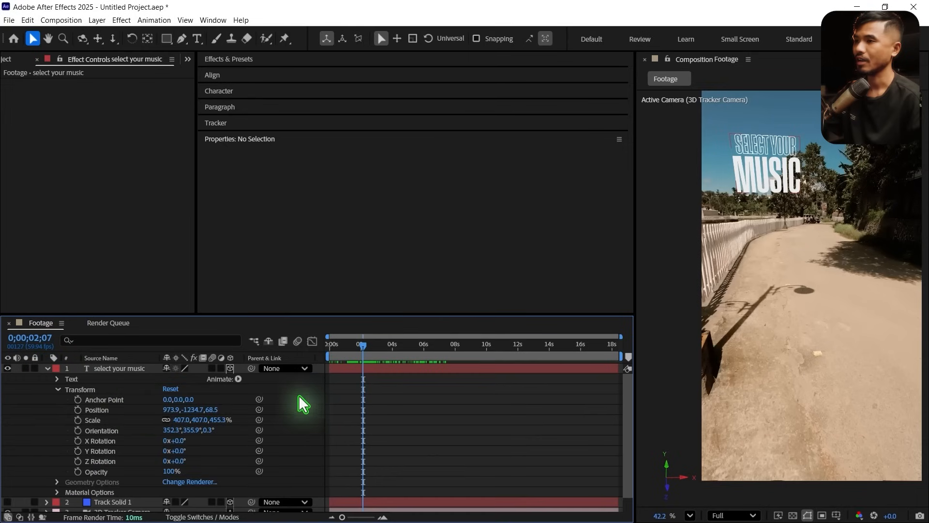
{"action": "left_click", "coordinate": [238, 378]}
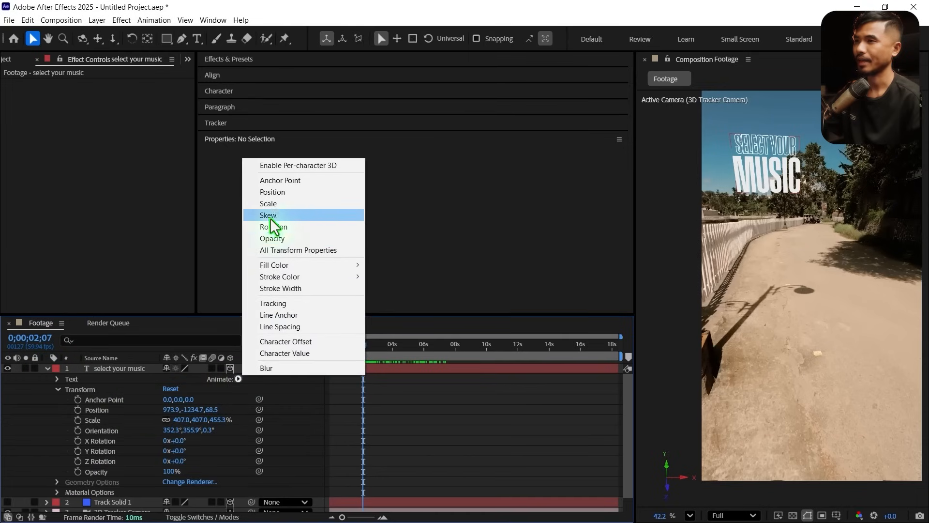
{"action": "left_click", "coordinate": [291, 192]}
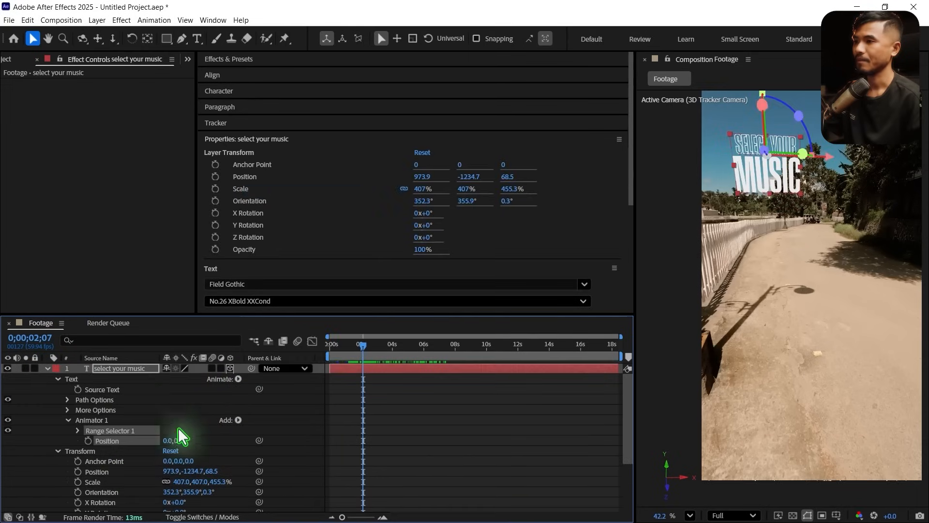
{"action": "left_click_drag", "start_coordinate": [183, 441], "coordinate": [19, 440]}
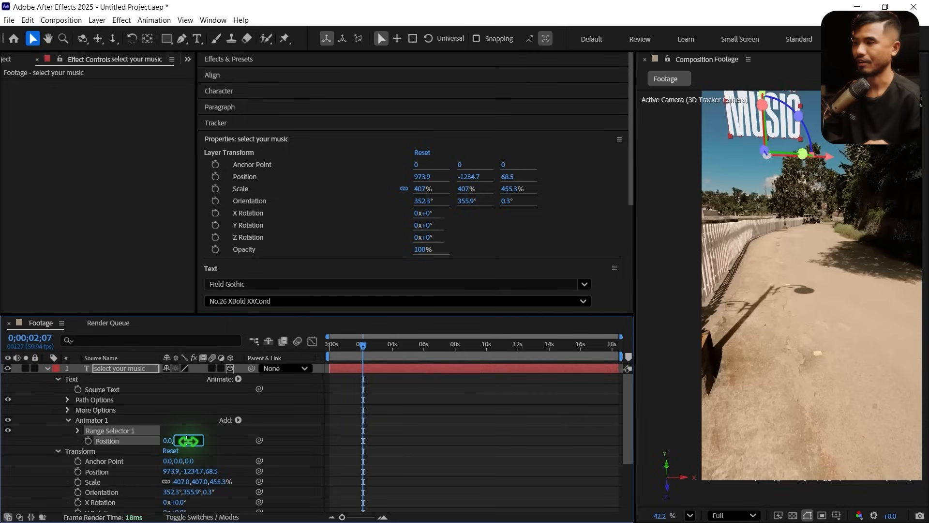
Set the Shape in Range Selector 1's advanced options to Ramp Up.
{"action": "left_click", "coordinate": [78, 430]}
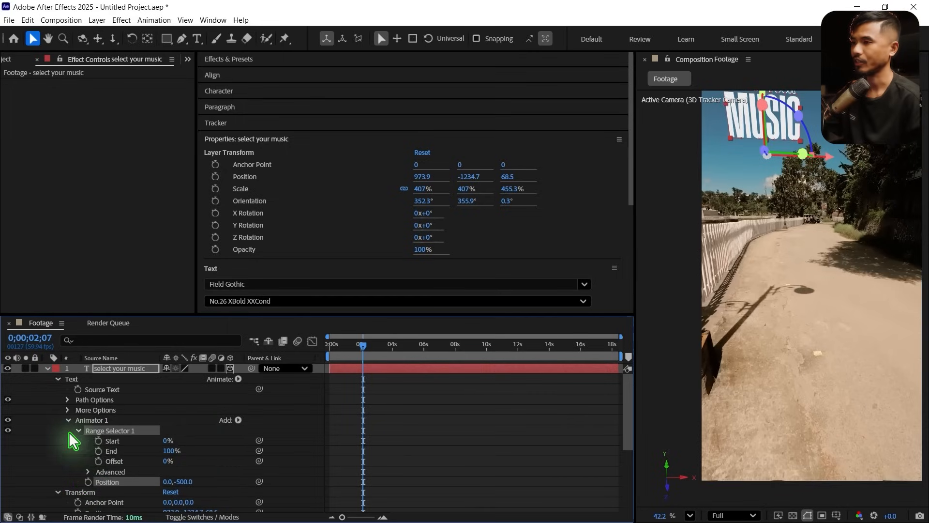
{"action": "left_click", "coordinate": [89, 472]}
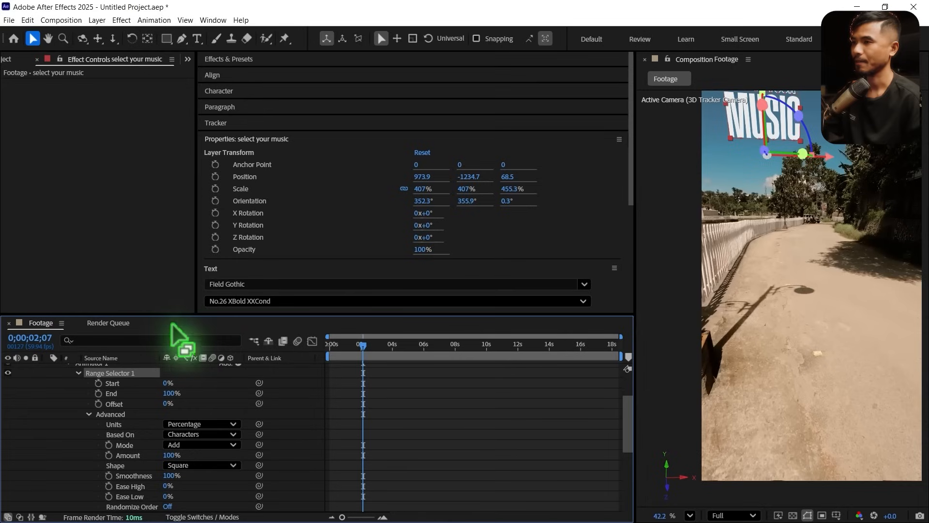
{"action": "left_click_drag", "start_coordinate": [180, 313], "coordinate": [180, 303]}
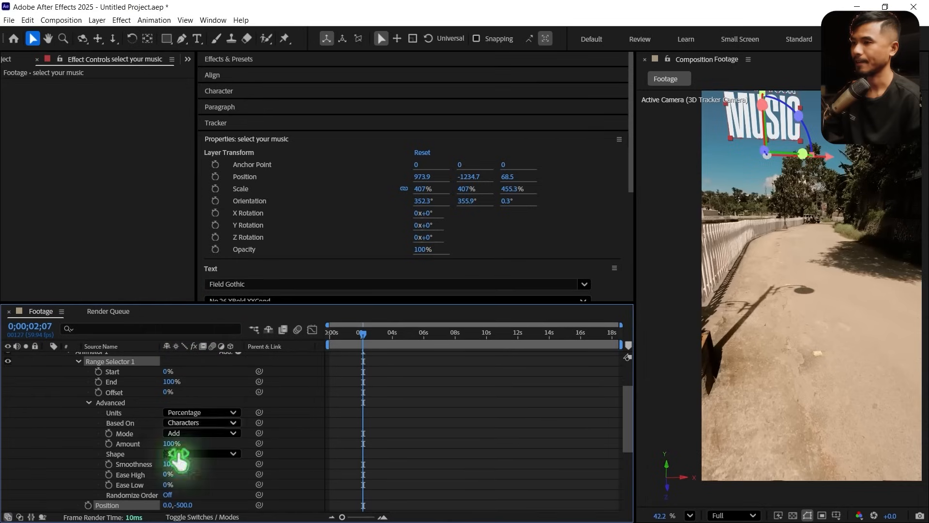
{"action": "left_click", "coordinate": [198, 455]}
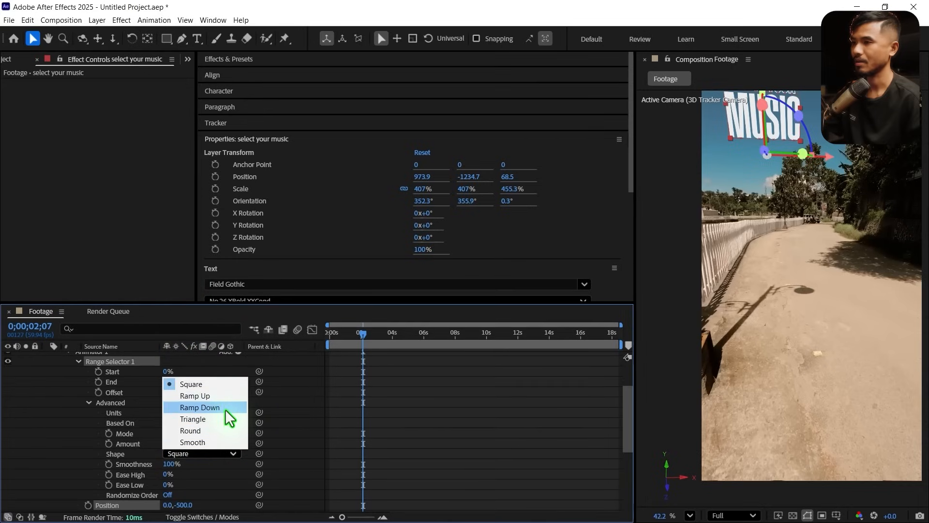
{"action": "left_click", "coordinate": [220, 398]}
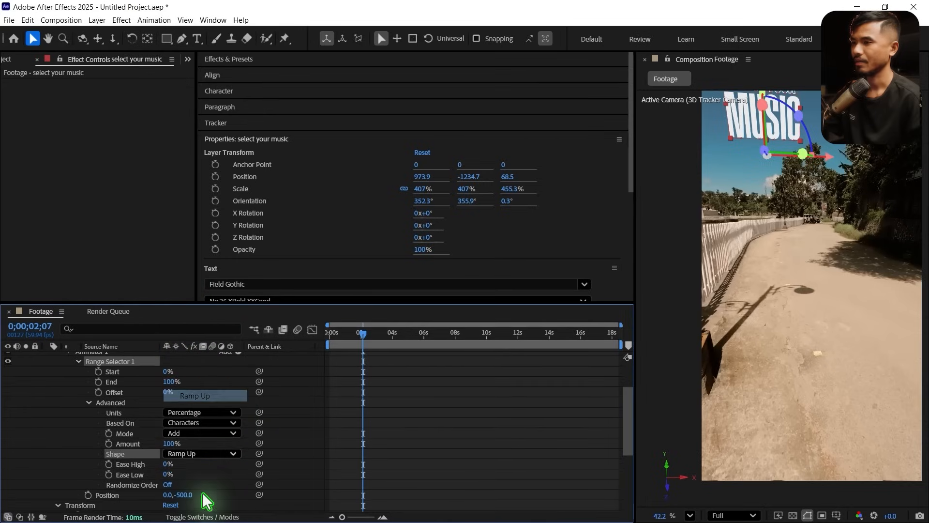
Set Range Selector 1's Ease Low to 100% and Ease High to 50%.
{"action": "left_click", "coordinate": [167, 474]}
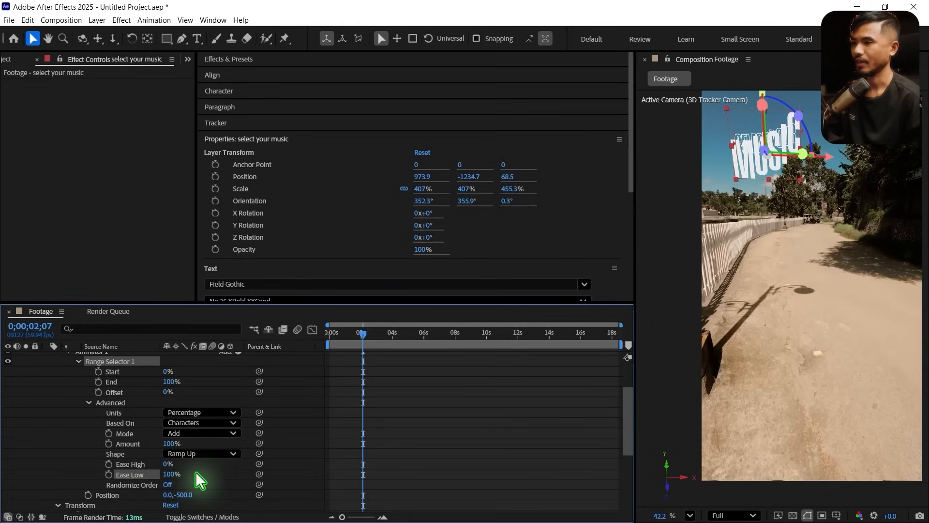
{"action": "type", "text": "50"}
{"action": "key", "text": "Return"}
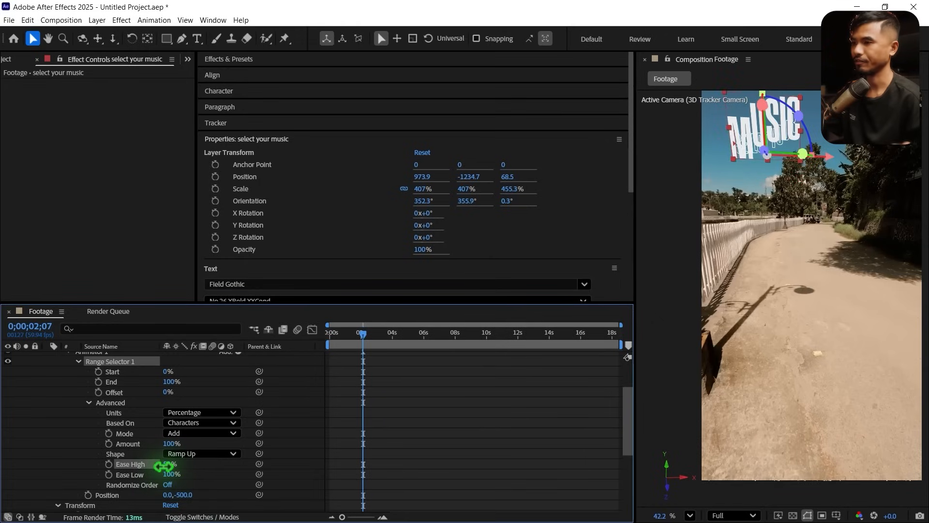
{"action": "scroll", "coordinate": [203, 483], "scroll_direction": "down", "scroll_amount": 2}
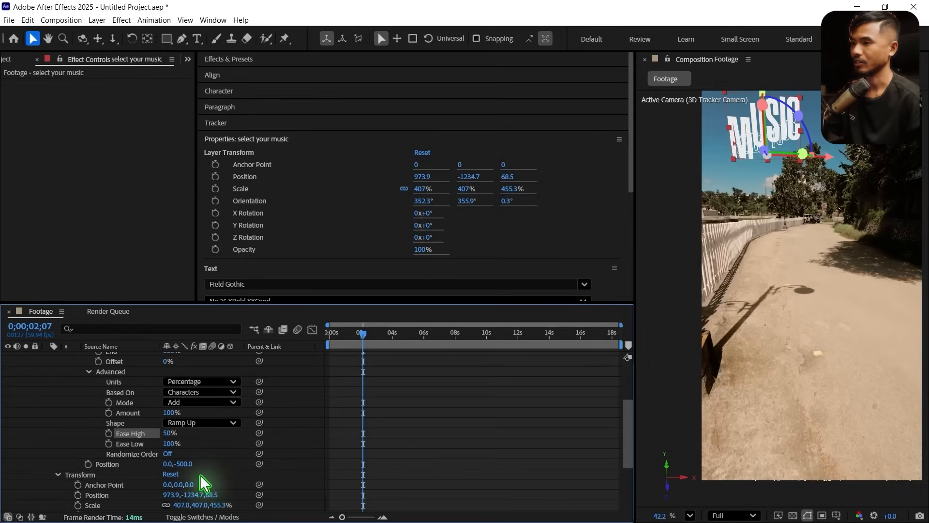
{"action": "scroll", "coordinate": [223, 462], "scroll_direction": "up", "scroll_amount": 2}
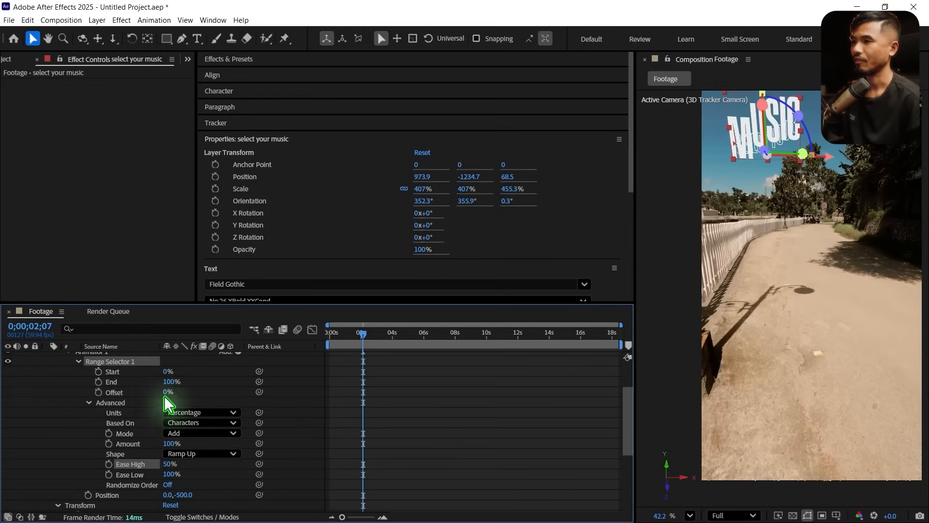
Set Range Selector 1's Offset to -100% and start keyframing it at 0;00;01;46.
{"action": "left_click_drag", "start_coordinate": [165, 393], "coordinate": [90, 397]}
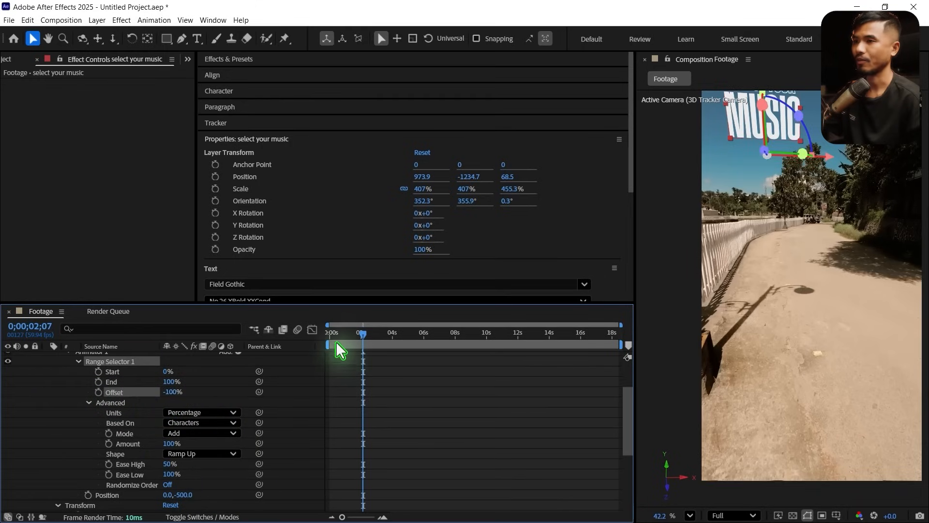
{"action": "left_click_drag", "start_coordinate": [338, 347], "coordinate": [358, 357]}
{"action": "left_click", "coordinate": [98, 392]}
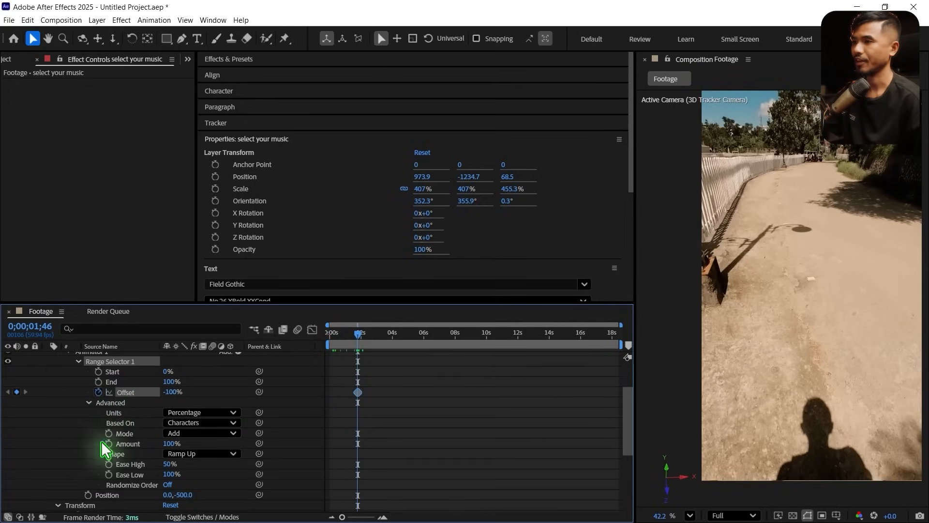
At 0;00;02;40, raise the Offset to create its second keyframe and play back the text reveal.
{"action": "left_click_drag", "start_coordinate": [363, 337], "coordinate": [371, 346]}
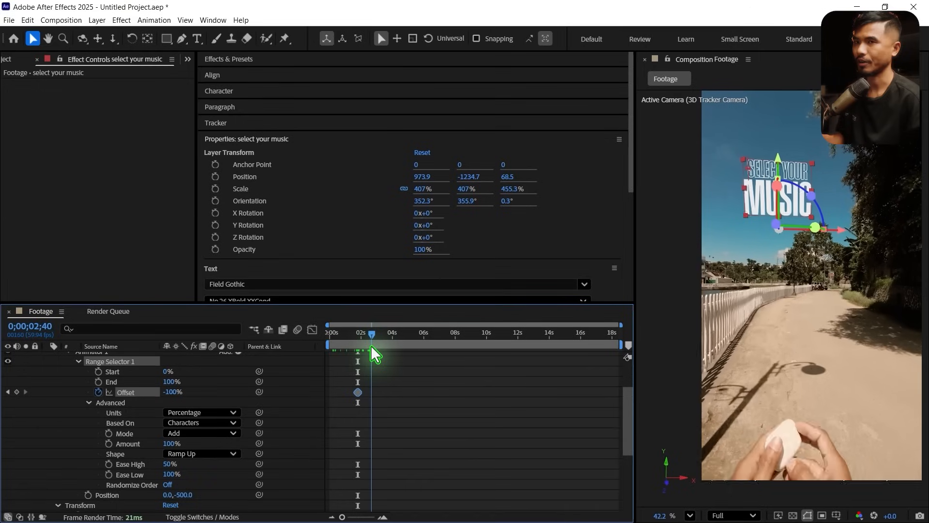
{"action": "left_click_drag", "start_coordinate": [170, 393], "coordinate": [477, 393]}
{"action": "key", "text": "space"}
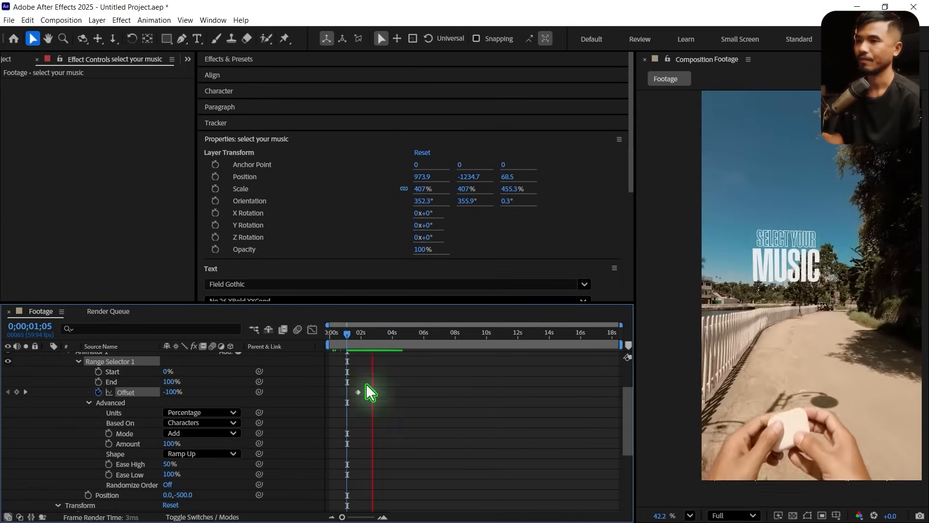
{"action": "left_click_drag", "start_coordinate": [362, 335], "coordinate": [353, 352]}
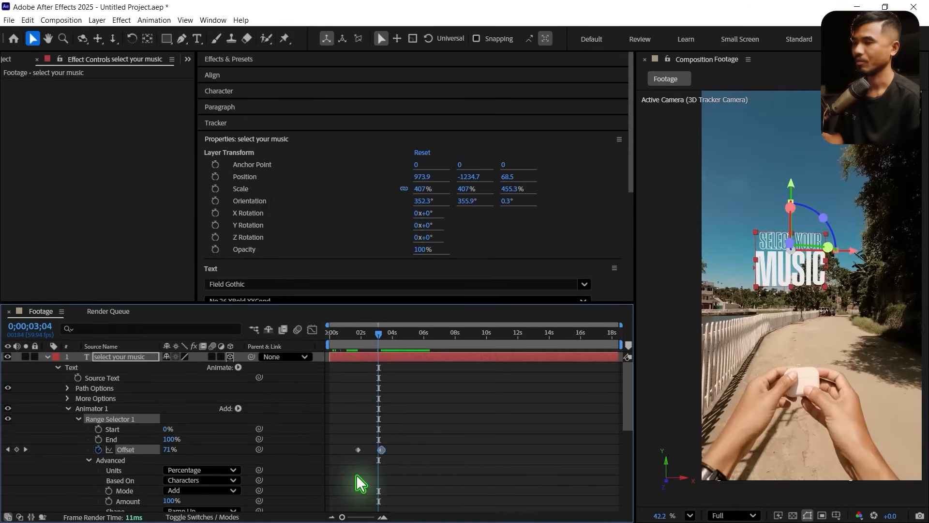
Add an Opacity property to Animator 1 of the "select your music" layer and set it to 0%.
{"action": "scroll", "coordinate": [355, 476], "scroll_direction": "down", "scroll_amount": 2}
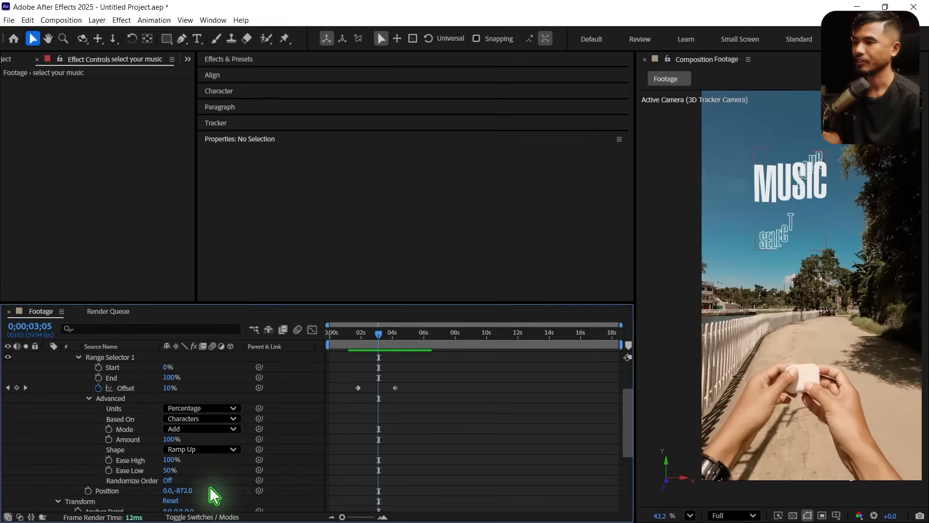
{"action": "scroll", "coordinate": [224, 483], "scroll_direction": "up", "scroll_amount": 3}
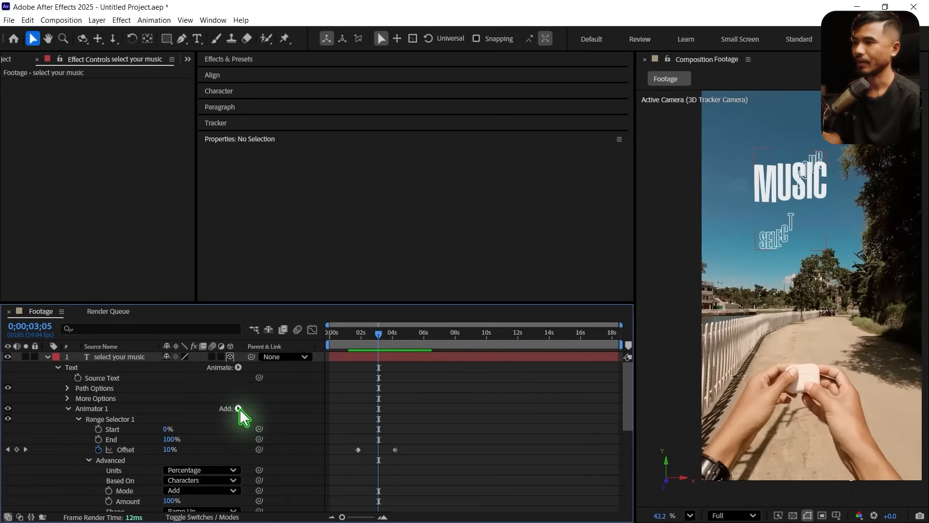
{"action": "left_click", "coordinate": [238, 408]}
{"action": "mouse_move", "coordinate": [269, 412]}
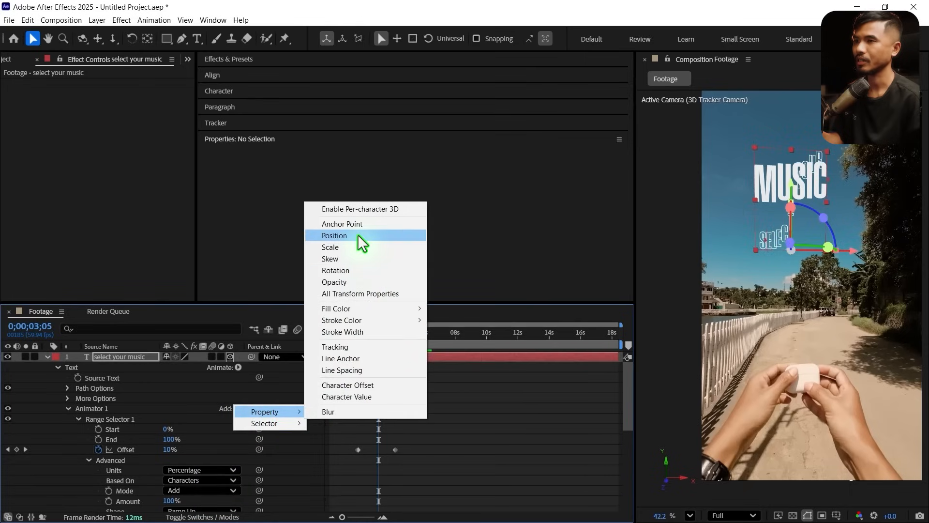
{"action": "left_click", "coordinate": [358, 282]}
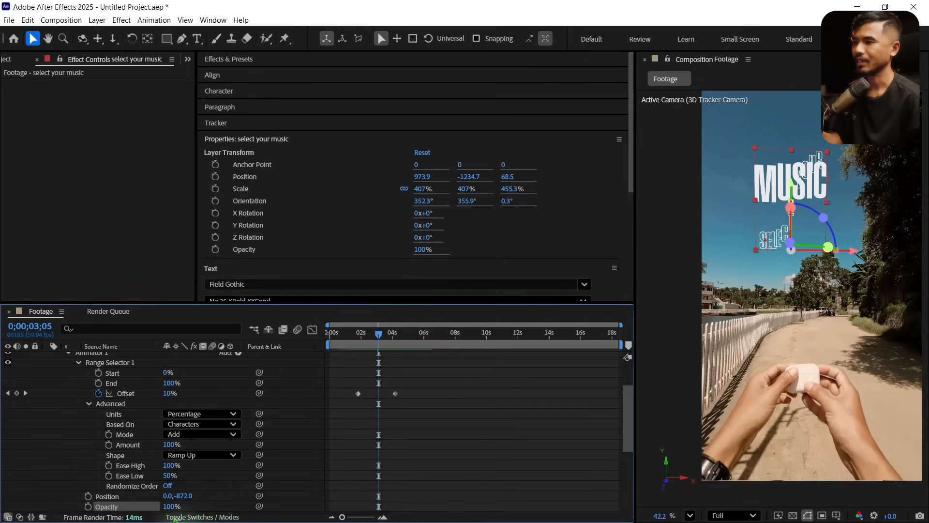
{"action": "left_click_drag", "start_coordinate": [146, 506], "coordinate": [9, 511]}
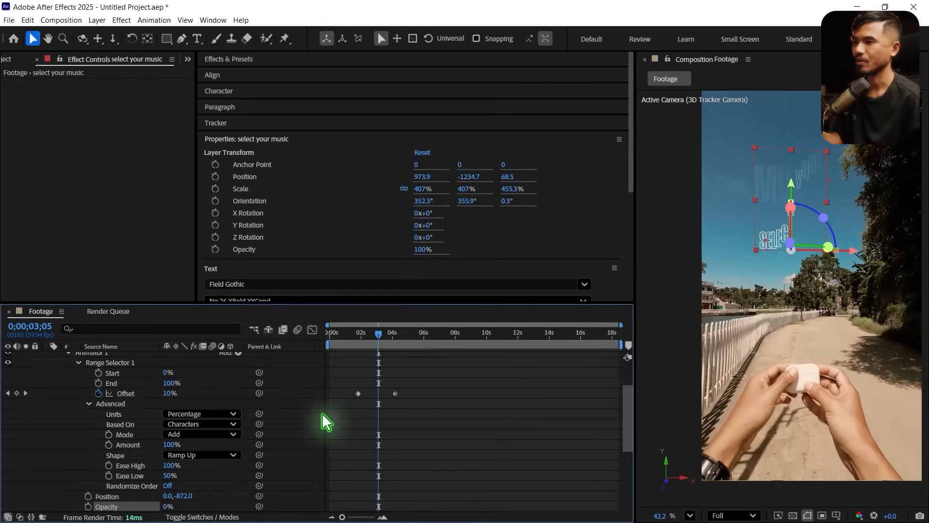
Add a Blur property to Animator 1, set it to 50, 50, and play back the text animation.
{"action": "scroll", "coordinate": [322, 414], "scroll_direction": "up", "scroll_amount": 3}
{"action": "mouse_move", "coordinate": [266, 411]}
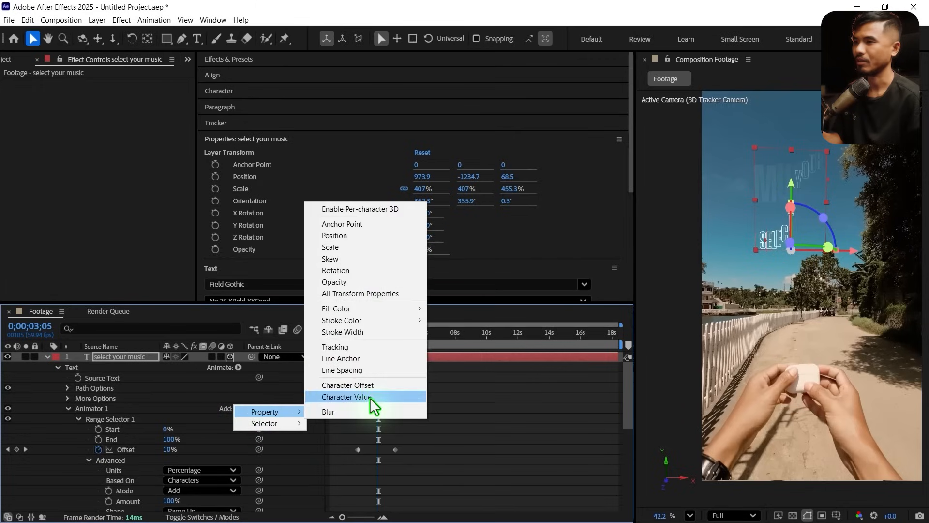
{"action": "left_click", "coordinate": [367, 412]}
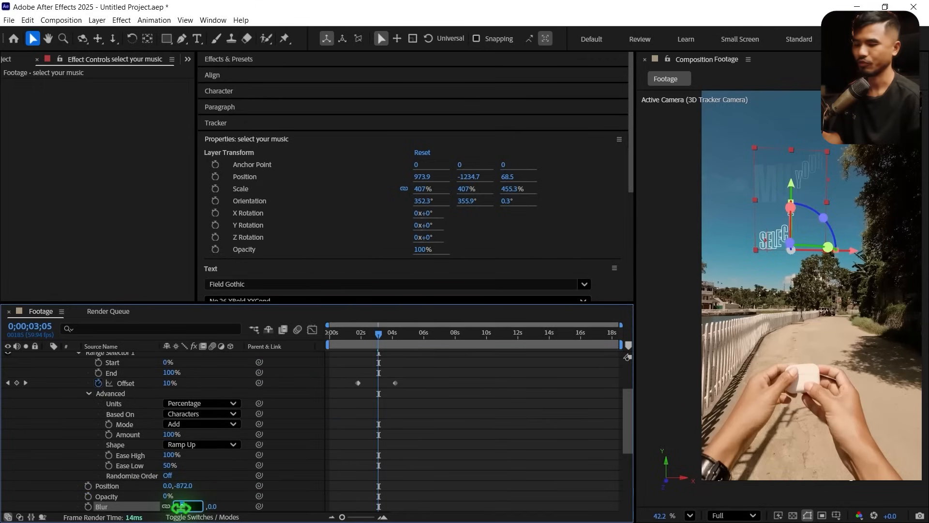
{"action": "left_click", "coordinate": [498, 444]}
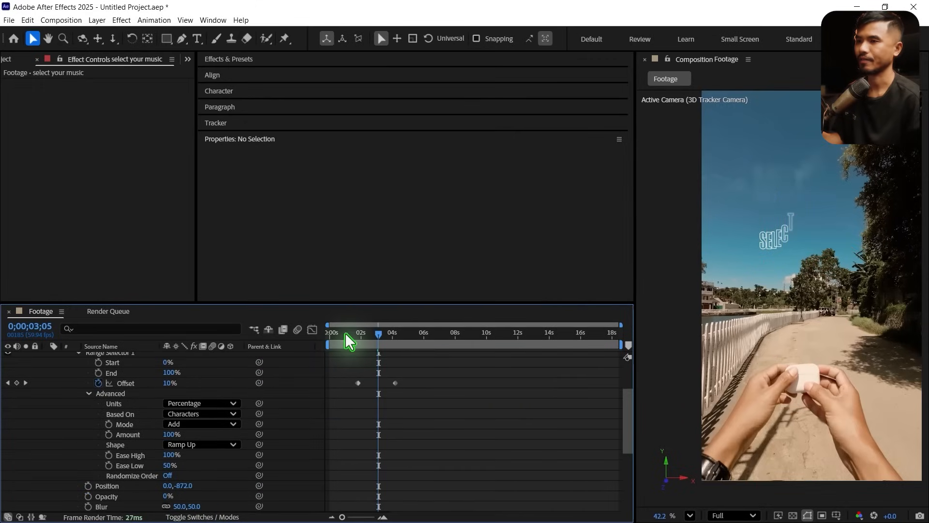
{"action": "left_click", "coordinate": [348, 332]}
{"action": "key", "text": "space"}
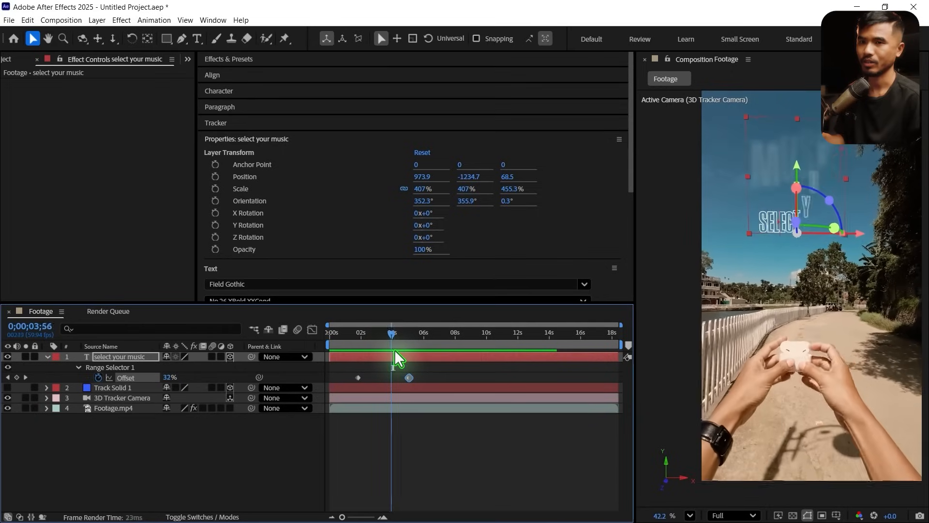
Duplicate the "select your music" layer and parent the copy to Track Solid 1 so that it moves to the solid's location.
{"action": "left_click_drag", "start_coordinate": [394, 349], "coordinate": [395, 351]}
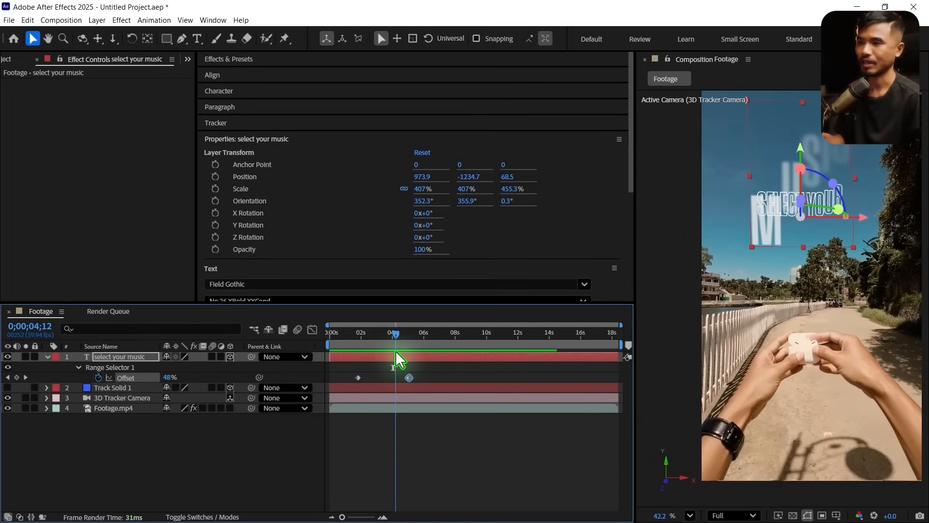
{"action": "left_click", "coordinate": [48, 357]}
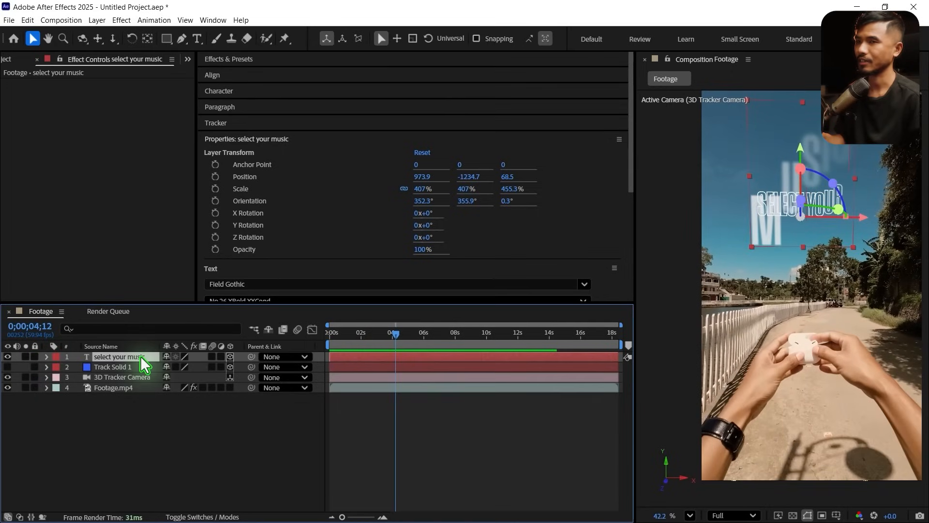
{"action": "key", "text": "ctrl+d"}
{"action": "left_click_drag", "start_coordinate": [250, 357], "coordinate": [114, 378]}
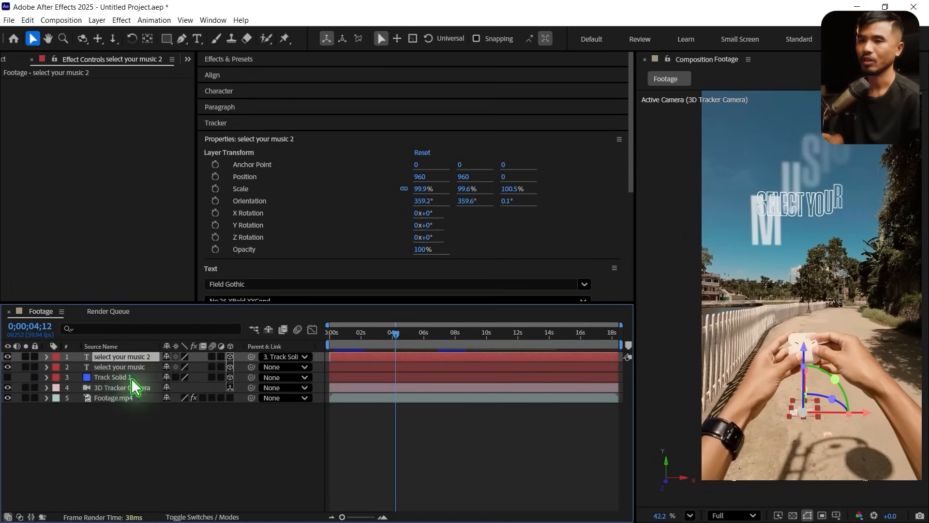
Clear the parent of "select your music 2" and scale the layer to 416.9, 415.8, 419.3%.
{"action": "left_click", "coordinate": [302, 357]}
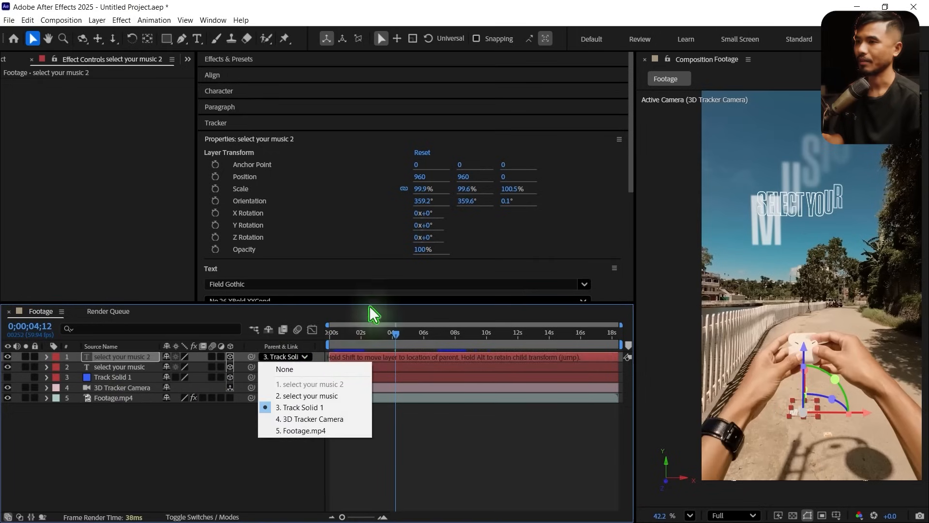
{"action": "left_click", "coordinate": [294, 368]}
{"action": "key", "text": "s"}
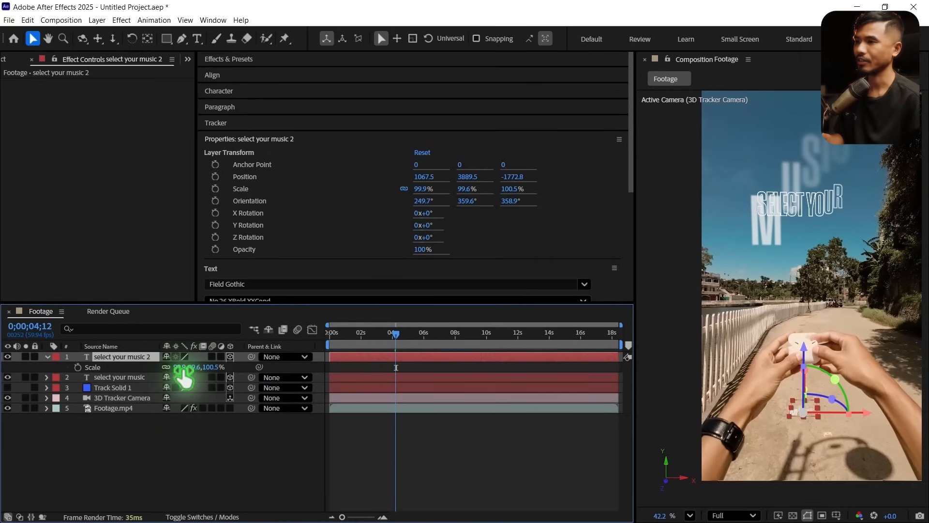
{"action": "left_click_drag", "start_coordinate": [186, 368], "coordinate": [348, 378]}
Apply a Fill effect to "select your music 2" and set its color to black.
{"action": "key", "text": "ctrl+space"}
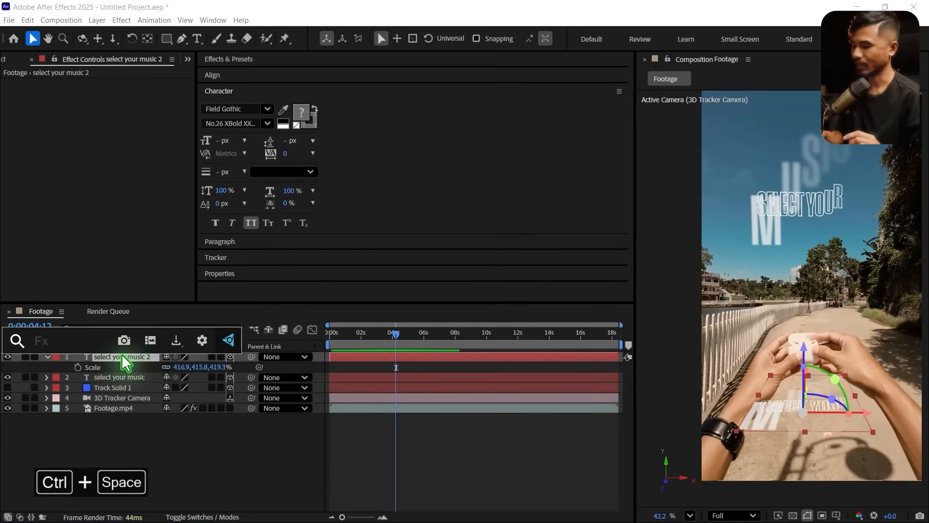
{"action": "type", "text": "fill"}
{"action": "key", "text": "Return"}
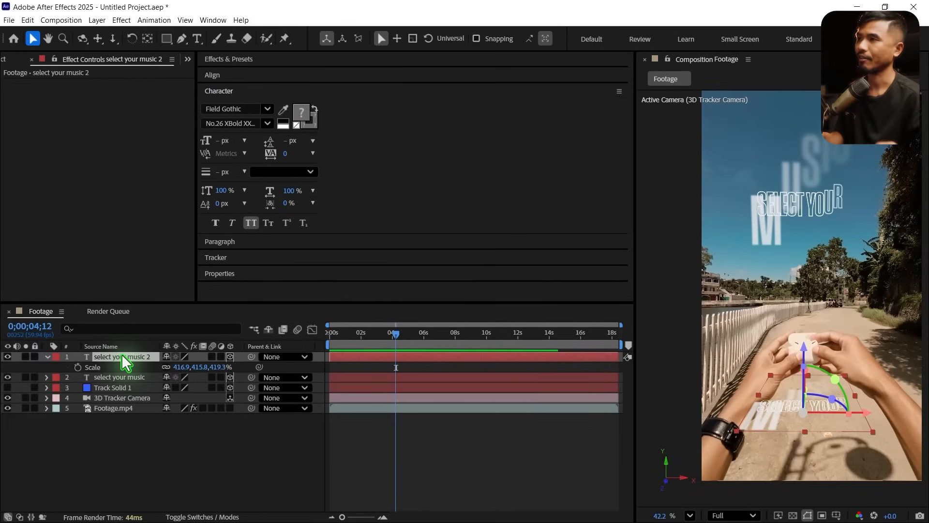
{"action": "left_click", "coordinate": [114, 115]}
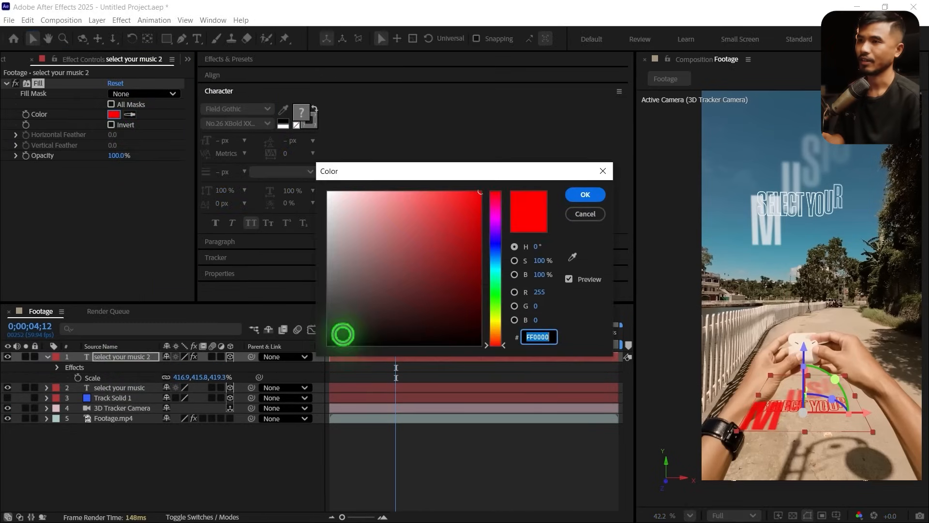
{"action": "left_click_drag", "start_coordinate": [342, 332], "coordinate": [327, 345]}
{"action": "left_click", "coordinate": [585, 195]}
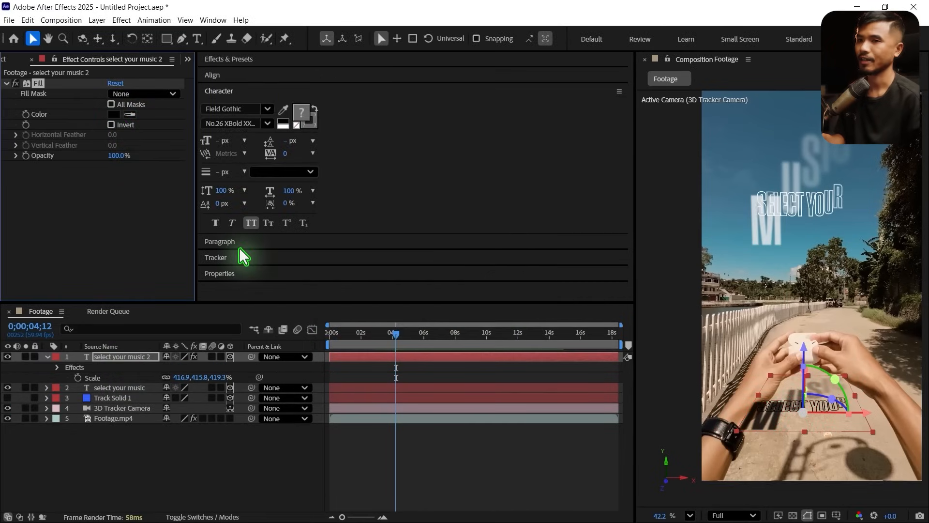
Apply a Gaussian Blur effect to "select your music 2" with a blurriness of 10.
{"action": "key", "text": "space"}
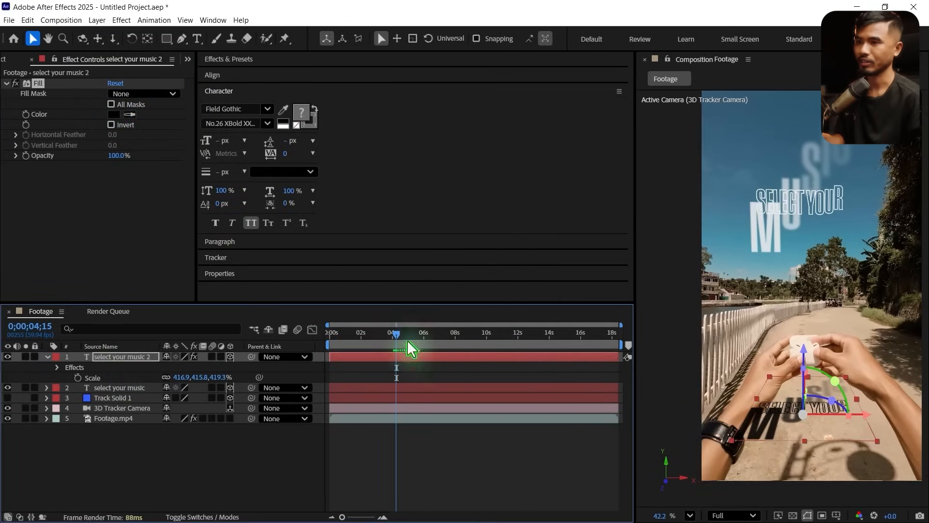
{"action": "mouse_move", "coordinate": [394, 336]}
{"action": "left_mouse_down"}
{"action": "mouse_move", "coordinate": [414, 338]}
{"action": "mouse_move", "coordinate": [401, 342]}
{"action": "left_mouse_up"}
{"action": "key", "text": "ctrl+space"}
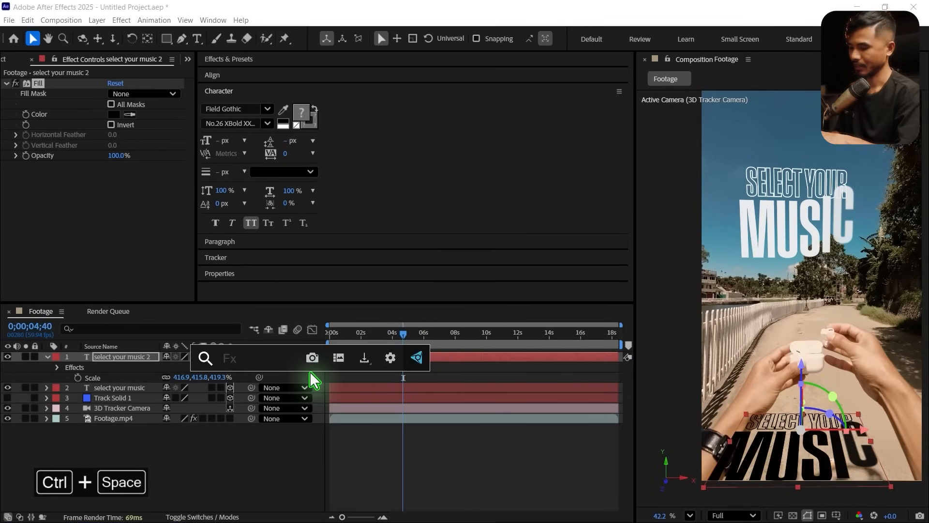
{"action": "type", "text": "gaus"}
{"action": "left_click", "coordinate": [292, 409]}
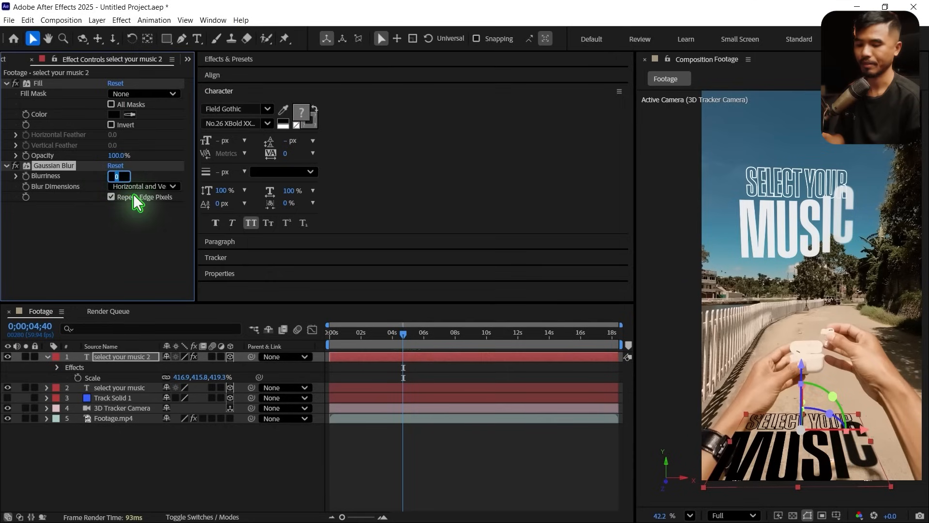
{"action": "type", "text": "10"}
{"action": "key", "text": "Return"}
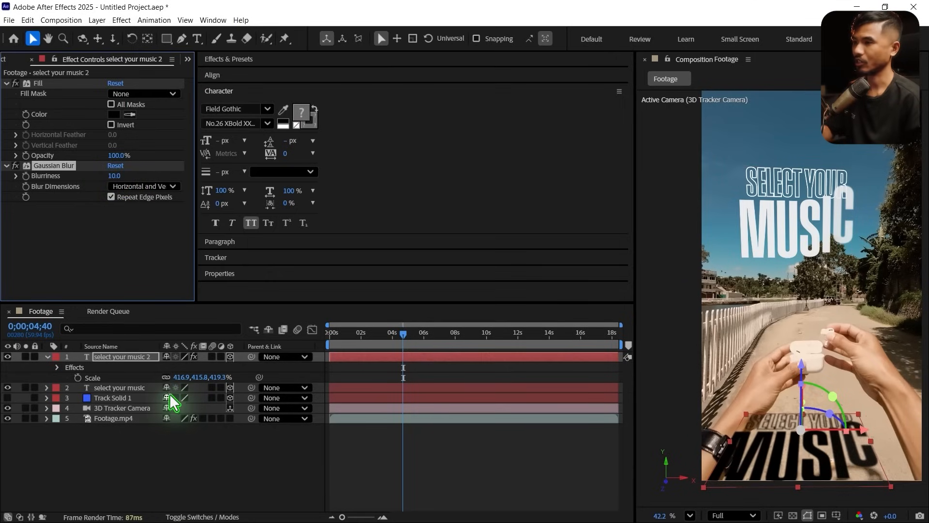
Lower the opacity of "select your music 2" to 50%, checking the ground text at several times.
{"action": "key", "text": "t"}
{"action": "left_click_drag", "start_coordinate": [169, 368], "coordinate": [157, 370]}
{"action": "left_click_drag", "start_coordinate": [402, 334], "coordinate": [390, 342]}
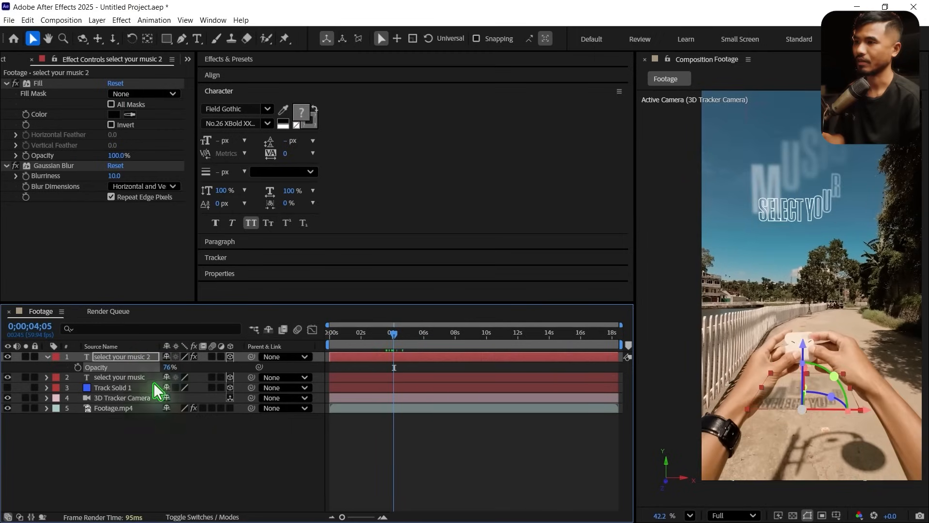
{"action": "left_click_drag", "start_coordinate": [171, 368], "coordinate": [166, 368]}
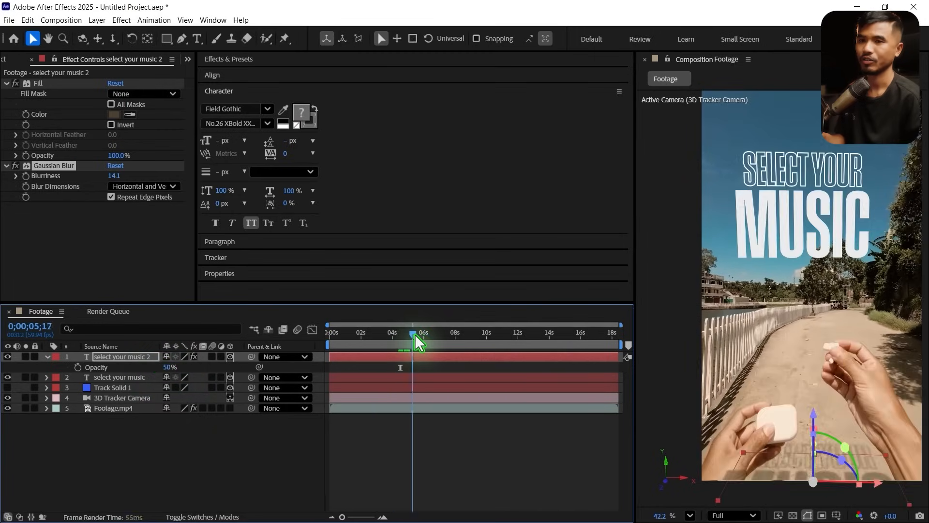
{"action": "left_click_drag", "start_coordinate": [415, 337], "coordinate": [417, 339]}
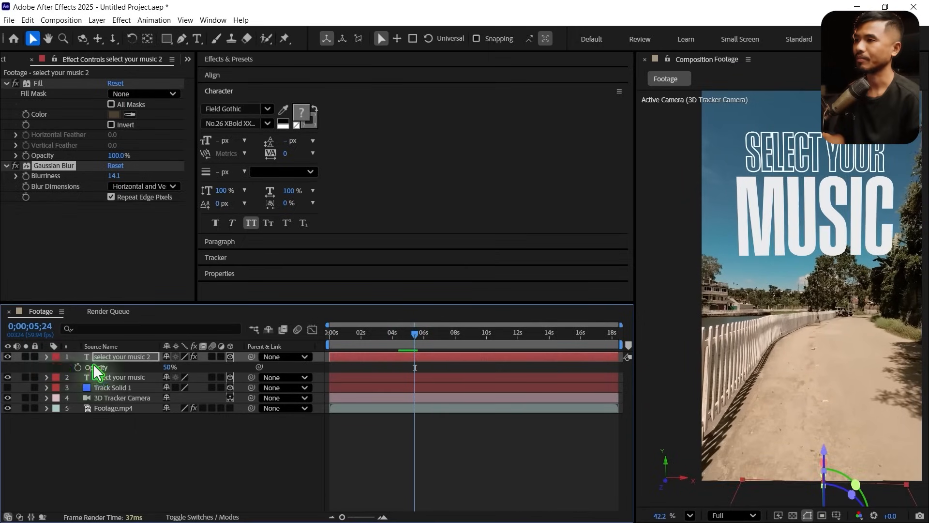
{"action": "key", "text": "t"}
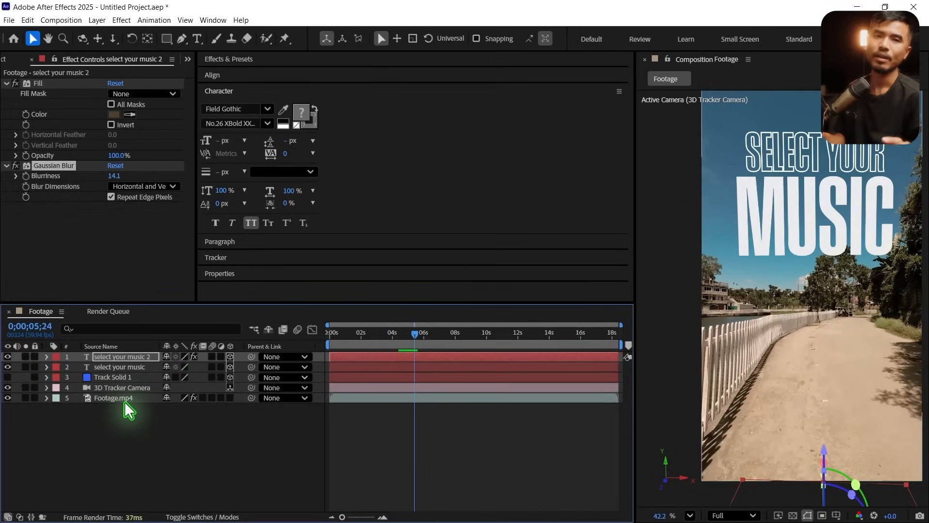
Apply a Gaussian Blur effect to the "select your music" text layer in the sky.
{"action": "left_click", "coordinate": [376, 348]}
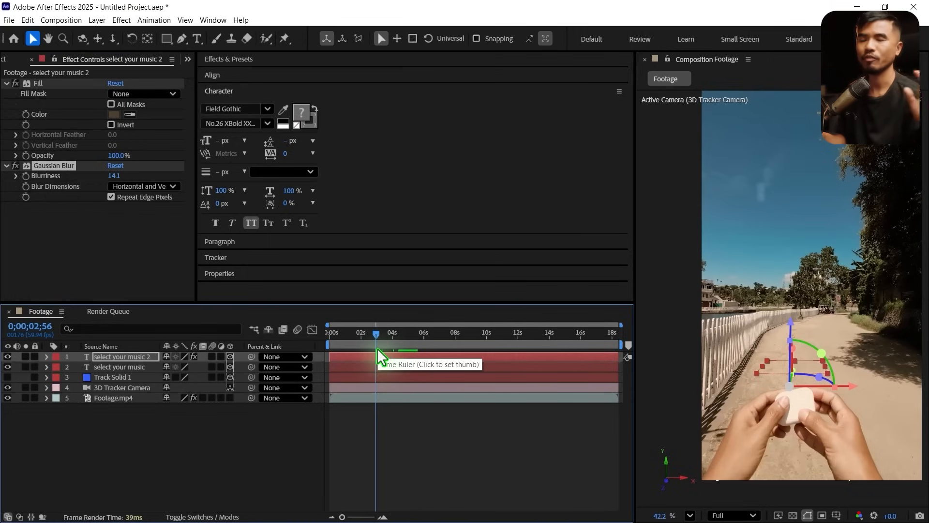
{"action": "left_click_drag", "start_coordinate": [377, 347], "coordinate": [413, 347]}
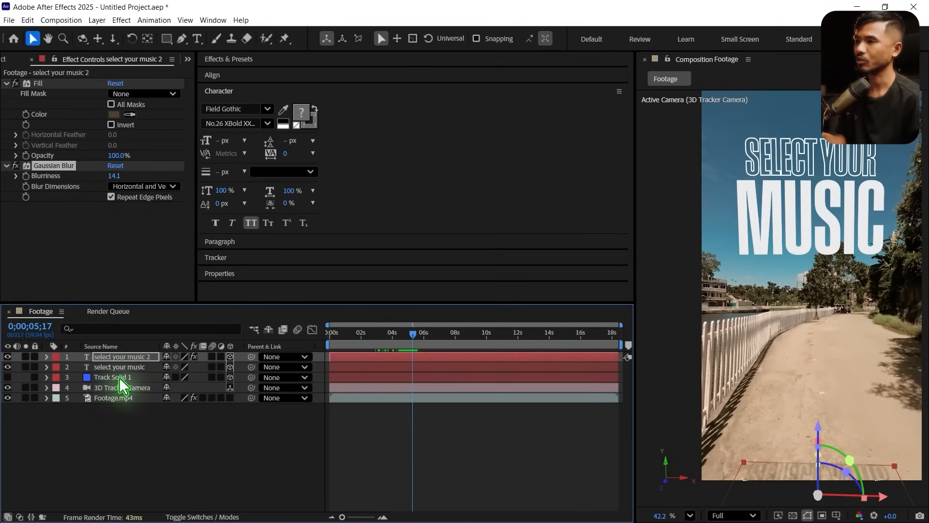
{"action": "left_click", "coordinate": [125, 366]}
{"action": "key", "text": "ctrl+space"}
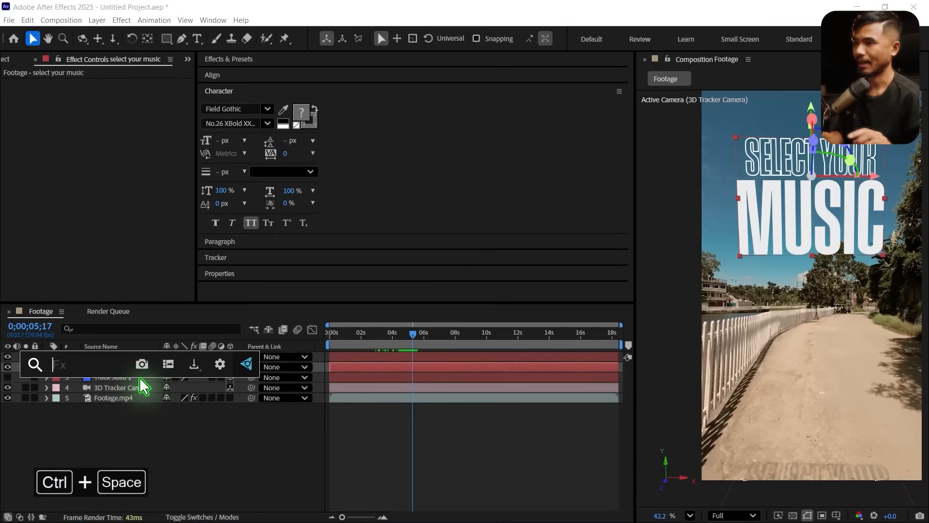
{"action": "type", "text": "ga"}
{"action": "key", "text": "Return"}
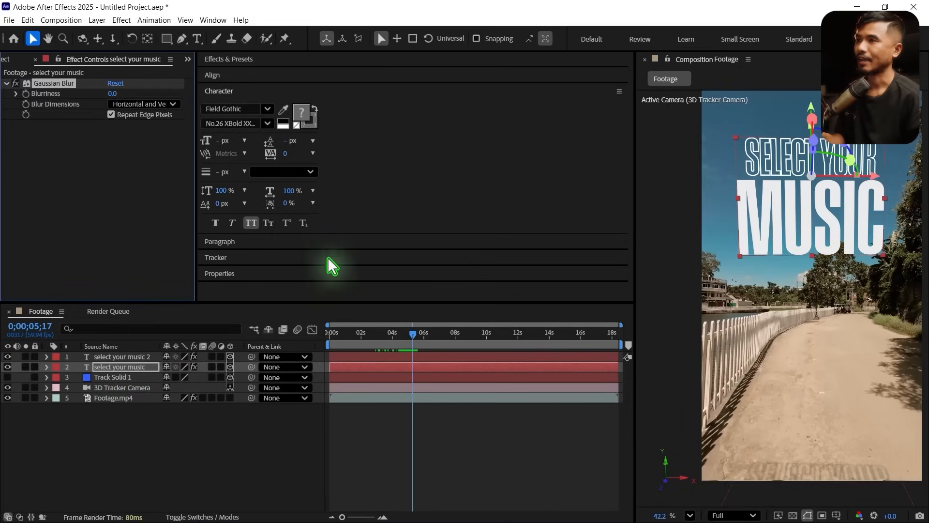
Keyframe the Gaussian Blur blurriness of "select your music" from 5 at 0;00;03;44 to 100 at 0;00;06;43.
{"action": "left_click", "coordinate": [389, 333]}
{"action": "left_click", "coordinate": [112, 94]}
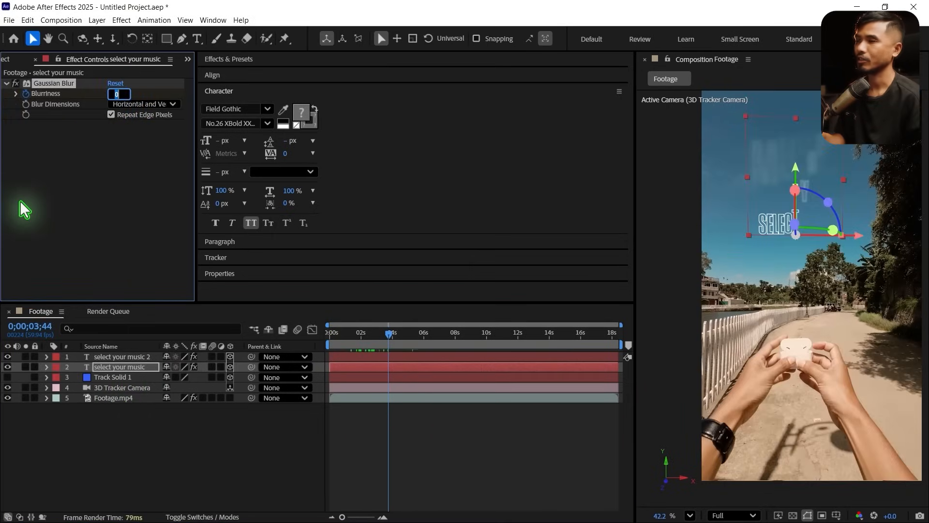
{"action": "type", "text": "5"}
{"action": "key", "text": "Return"}
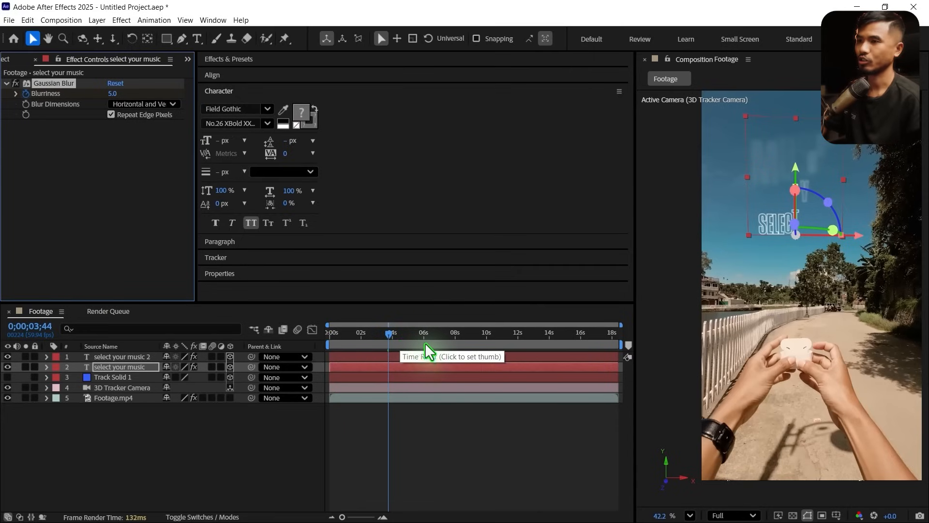
{"action": "key", "text": "u"}
{"action": "left_click_drag", "start_coordinate": [398, 337], "coordinate": [434, 337]}
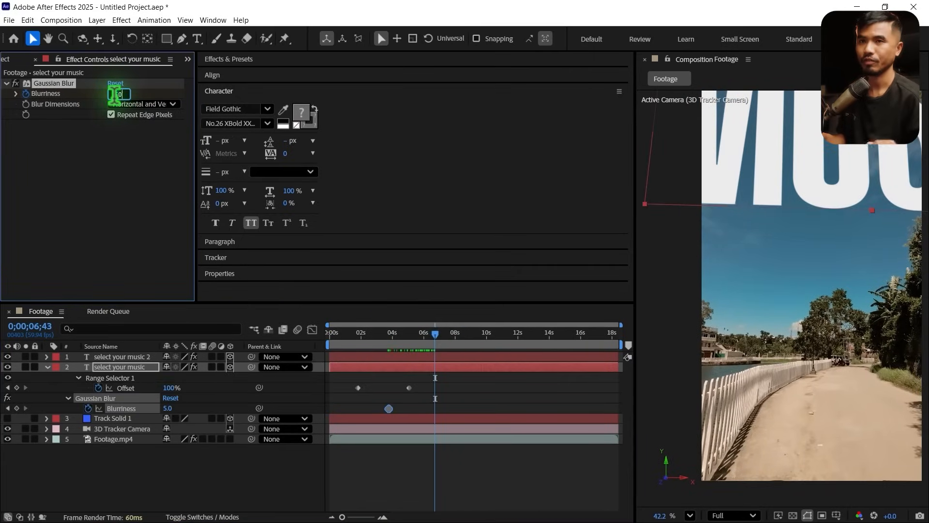
{"action": "key", "text": "Return"}
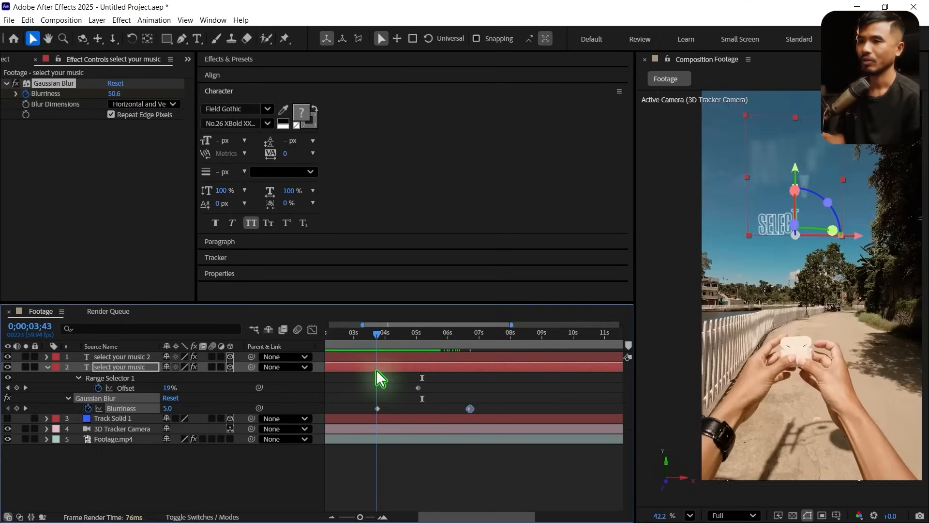
Retime the first Blurriness keyframe of "select your music" to about 4.5 seconds and preview the blur animation from the start.
{"action": "left_click_drag", "start_coordinate": [471, 406], "coordinate": [496, 405]}
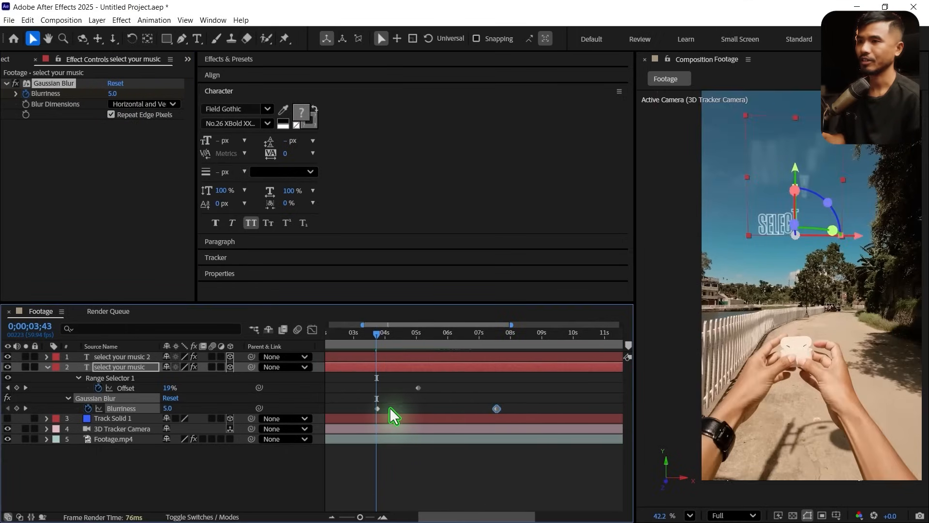
{"action": "left_click_drag", "start_coordinate": [400, 347], "coordinate": [449, 350]}
{"action": "key", "text": "Home"}
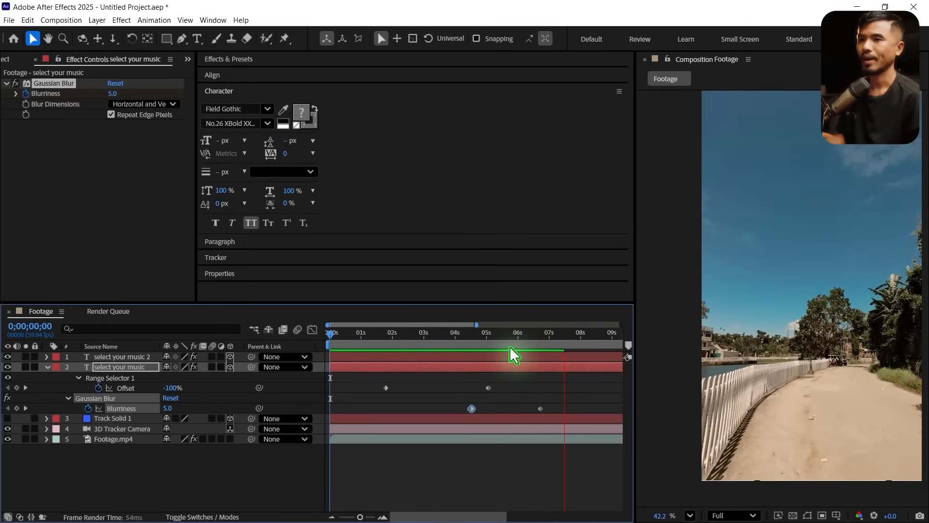
{"action": "left_click", "coordinate": [489, 351]}
Trim the end of the "select your music 2" shadow layer to 0;00;05;27.
{"action": "key", "text": "u"}
{"action": "left_click_drag", "start_coordinate": [365, 346], "coordinate": [501, 356]}
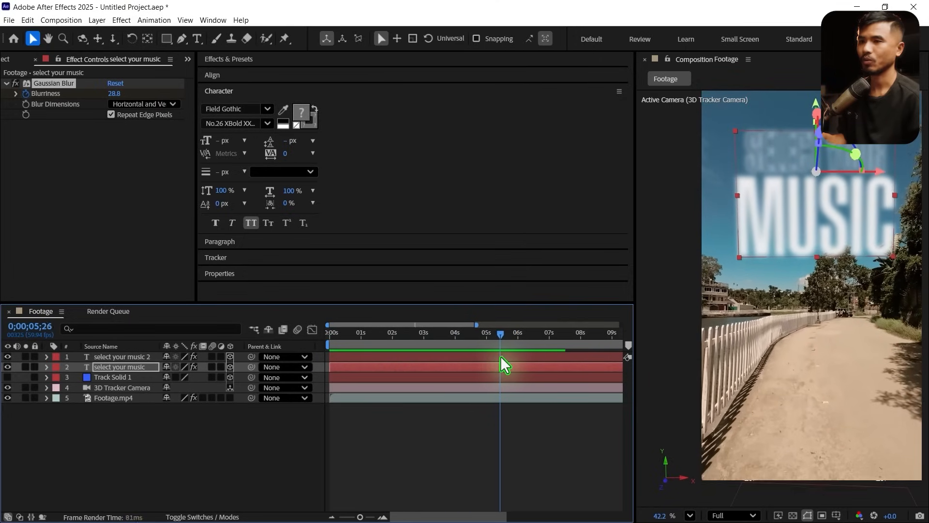
{"action": "left_click", "coordinate": [135, 358]}
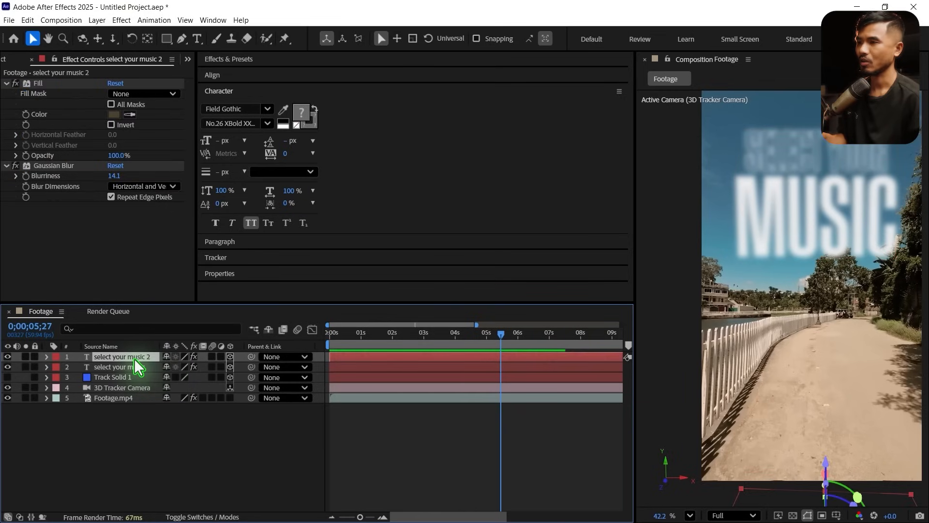
{"action": "key", "text": "alt+bracketright"}
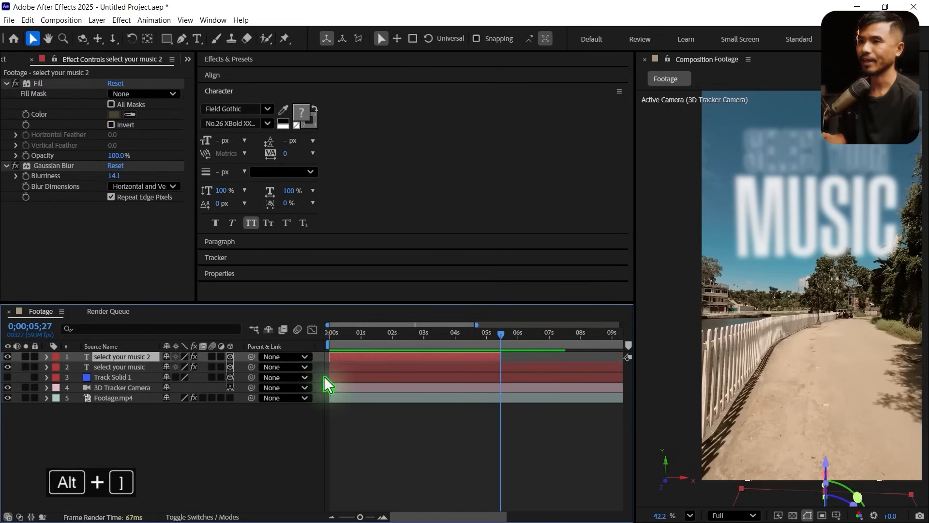
Trim the ends of the "select your music" and Track Solid 1 layers to 0;00;07;05.
{"action": "left_click_drag", "start_coordinate": [501, 334], "coordinate": [556, 348]}
{"action": "left_click", "coordinate": [557, 367]}
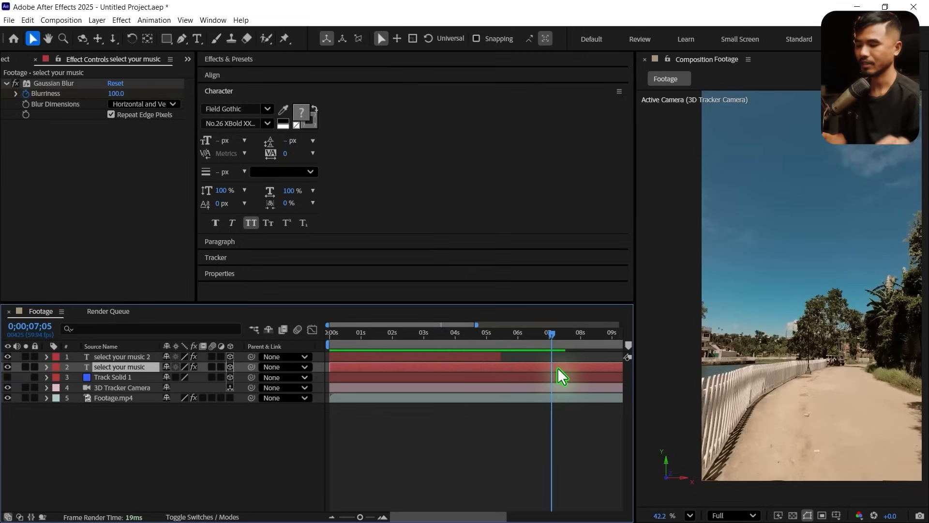
{"action": "key", "text": "alt+bracketright"}
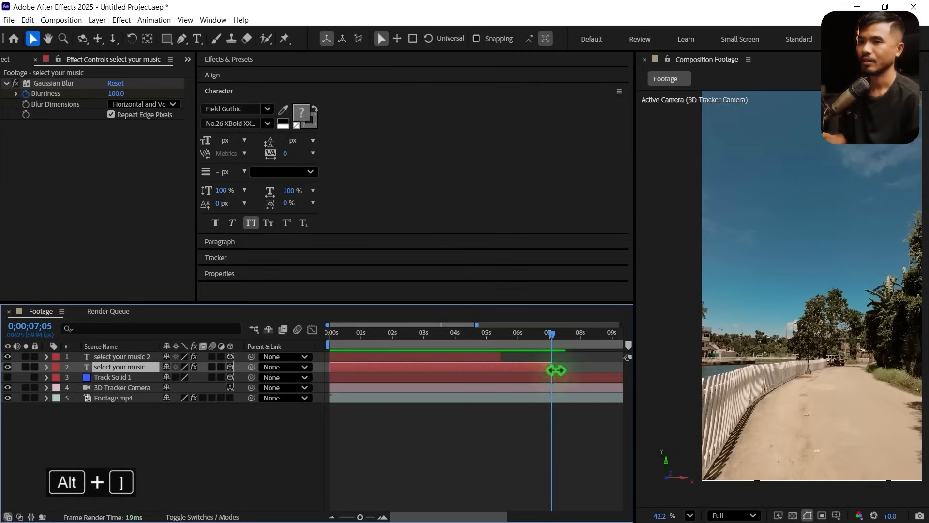
{"action": "left_click", "coordinate": [550, 378]}
{"action": "key", "text": "alt+bracketright"}
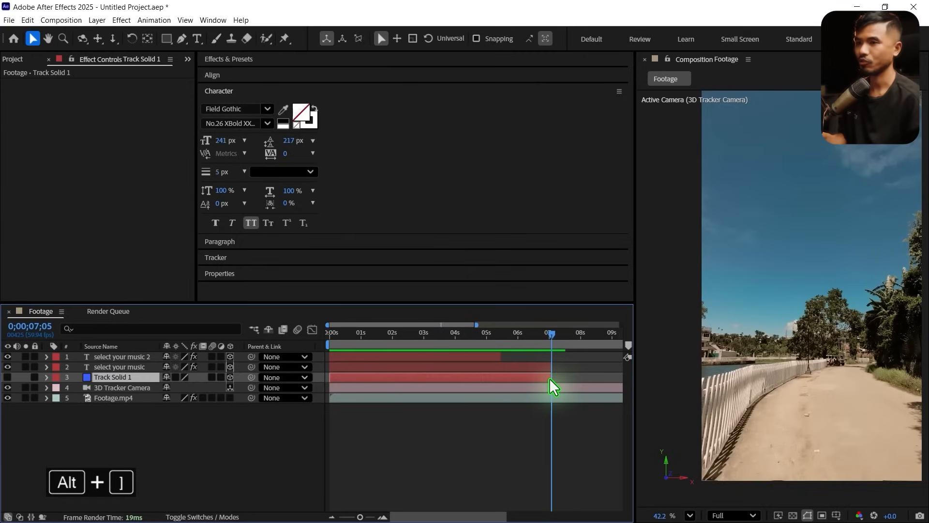
Give both "select your music" text layers and Track Solid 1 a yellow label color.
{"action": "left_click", "coordinate": [108, 359], "text": "shift"}
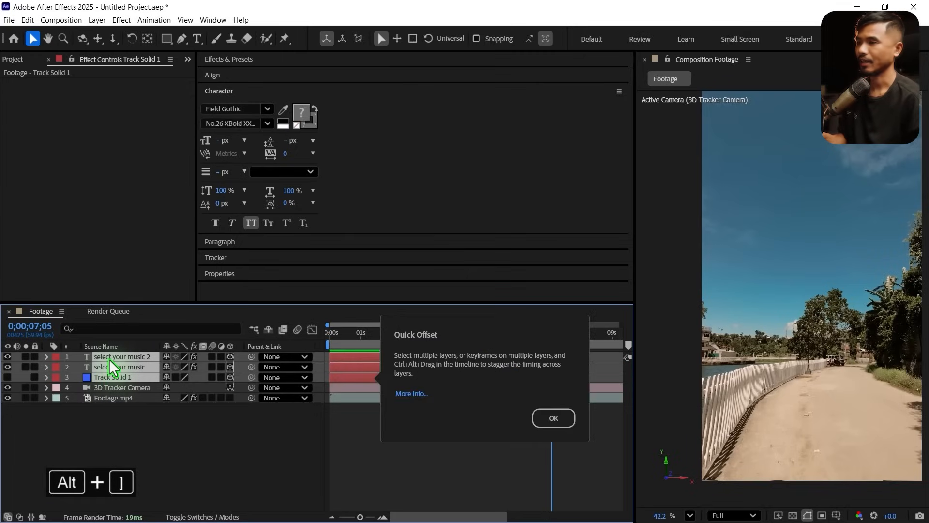
{"action": "left_click", "coordinate": [559, 420]}
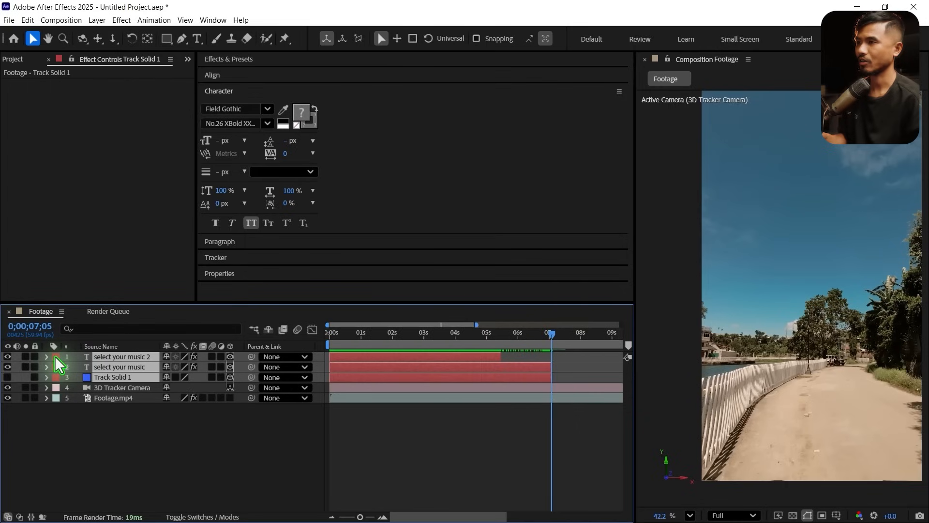
{"action": "left_click", "coordinate": [54, 357]}
{"action": "left_click", "coordinate": [100, 177]}
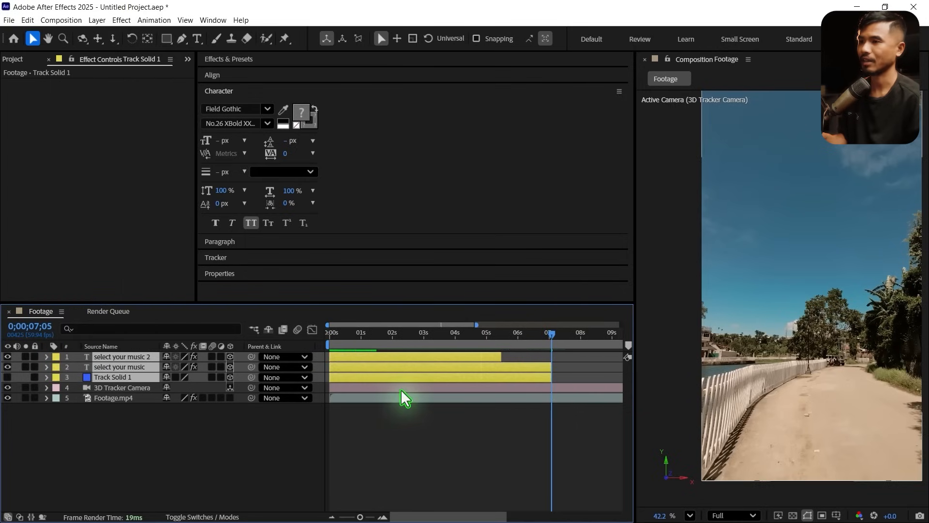
Create a solid from the 3D Camera Tracker points of Footage.mp4 on the far end of the path at 0;00;15;53.
{"action": "left_click_drag", "start_coordinate": [349, 336], "coordinate": [561, 372]}
{"action": "key", "text": "minus"}
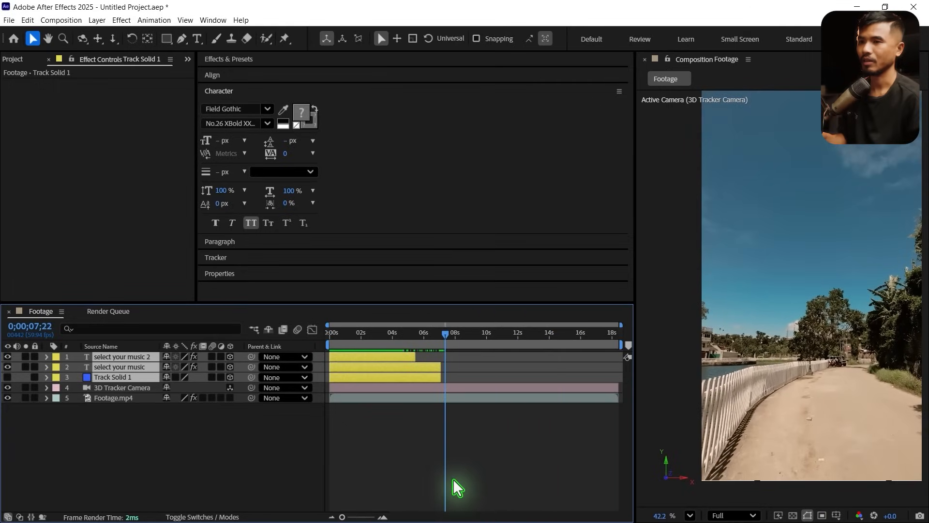
{"action": "left_click", "coordinate": [455, 333]}
{"action": "left_click", "coordinate": [111, 397]}
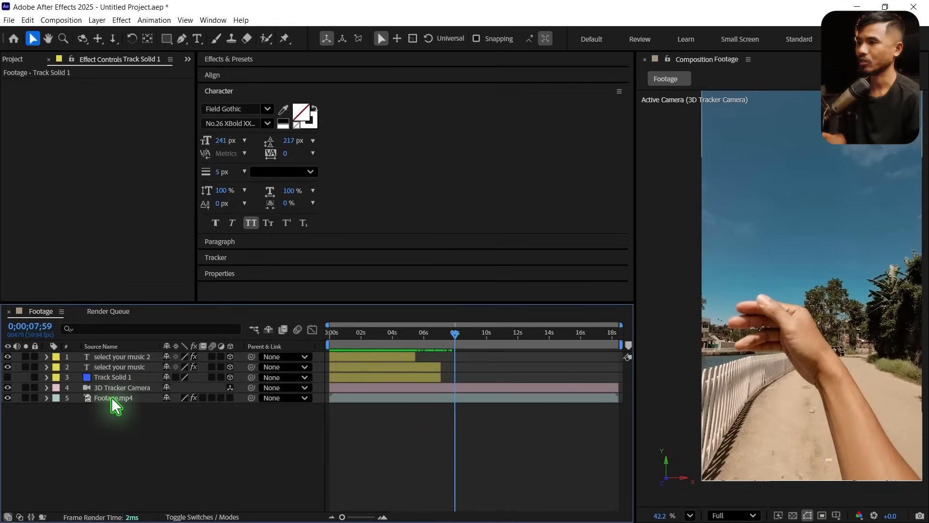
{"action": "left_click", "coordinate": [49, 84]}
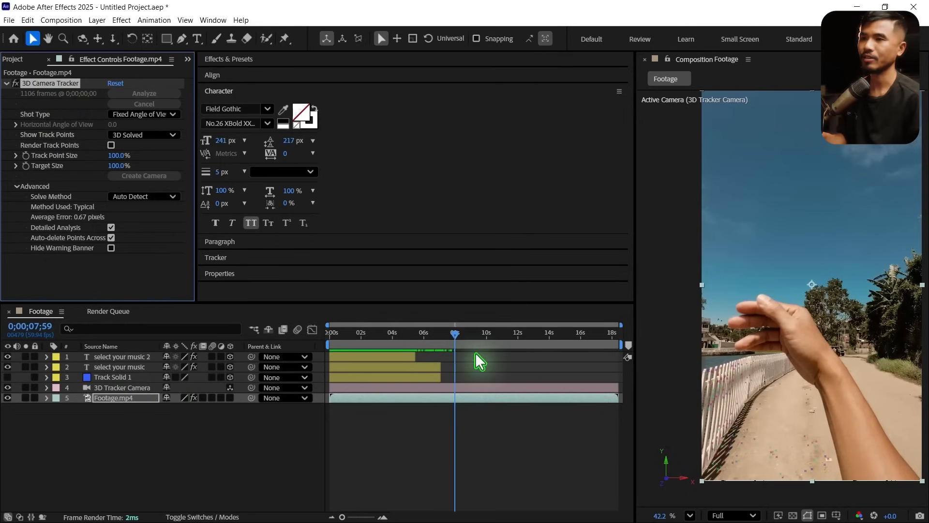
{"action": "left_click_drag", "start_coordinate": [457, 334], "coordinate": [575, 348]}
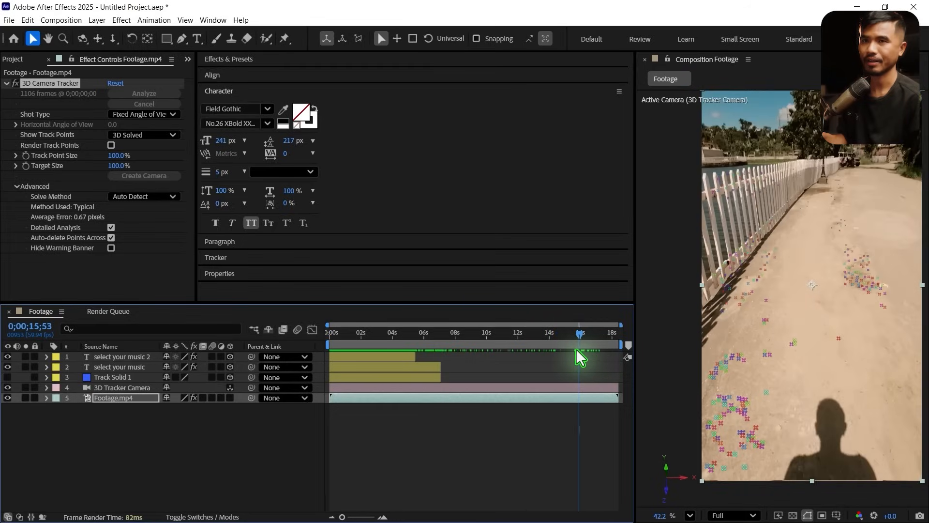
{"action": "left_click", "coordinate": [838, 196]}
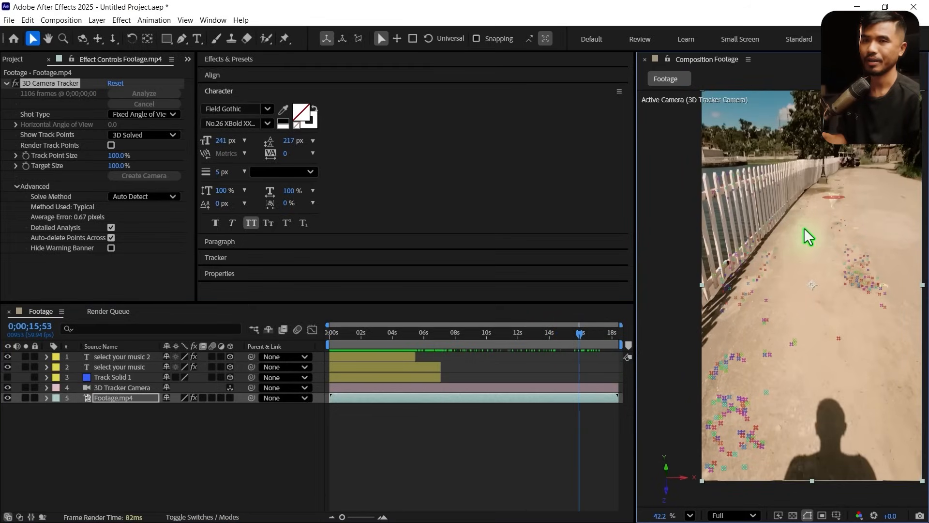
{"action": "right_click", "coordinate": [832, 194]}
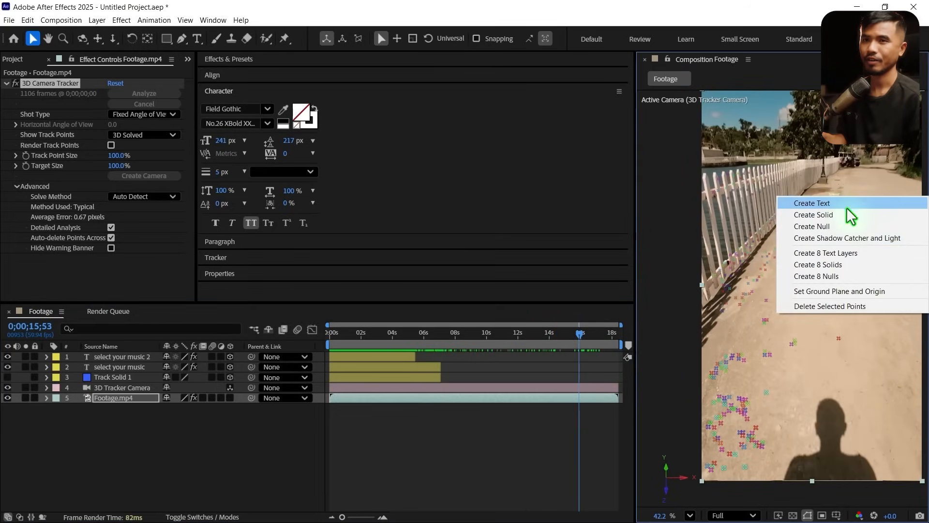
{"action": "left_click", "coordinate": [859, 215]}
Add IMG_6325.PNG as the top layer starting at about 8 seconds and scale it to 76%.
{"action": "left_click", "coordinate": [14, 58]}
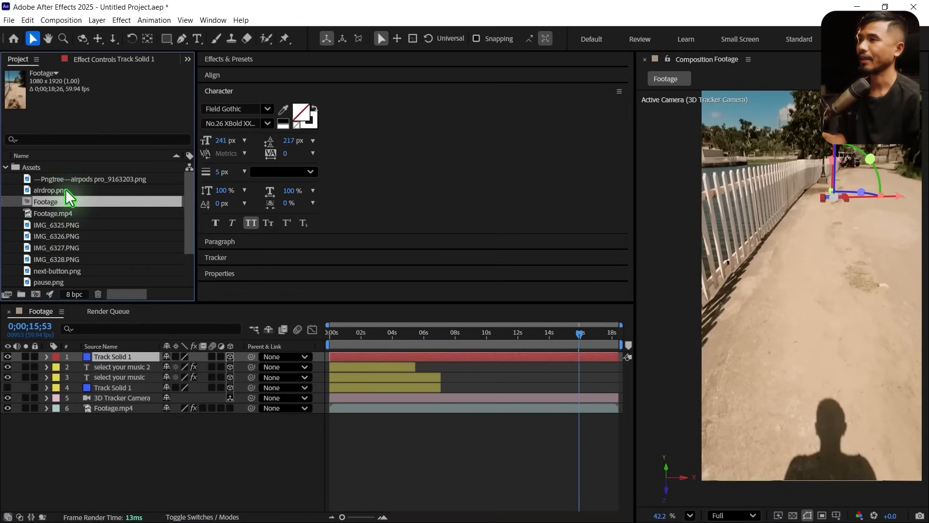
{"action": "left_click_drag", "start_coordinate": [55, 224], "coordinate": [456, 355]}
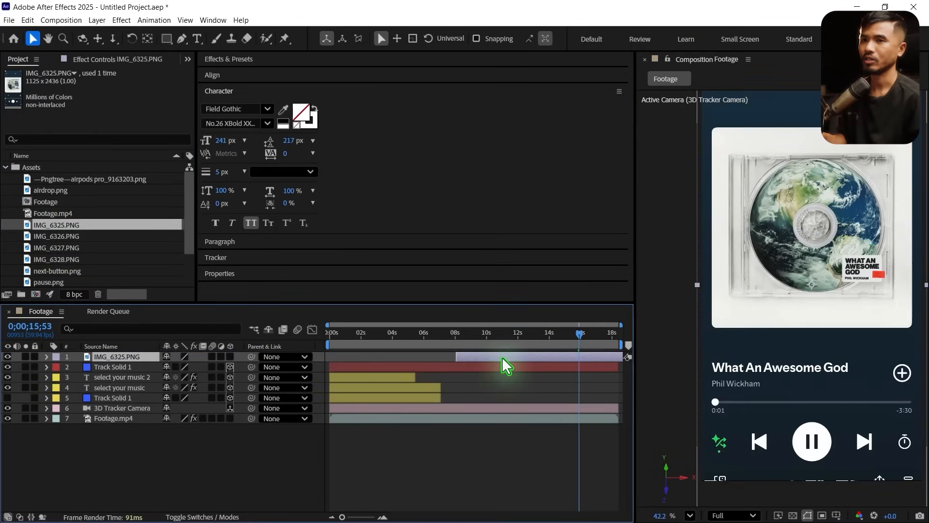
{"action": "key", "text": "s"}
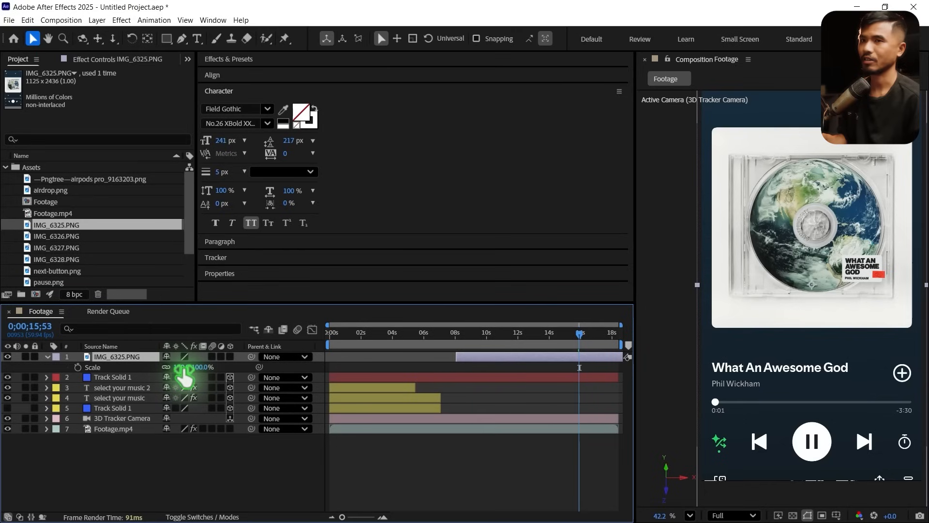
{"action": "left_click_drag", "start_coordinate": [184, 367], "coordinate": [172, 367]}
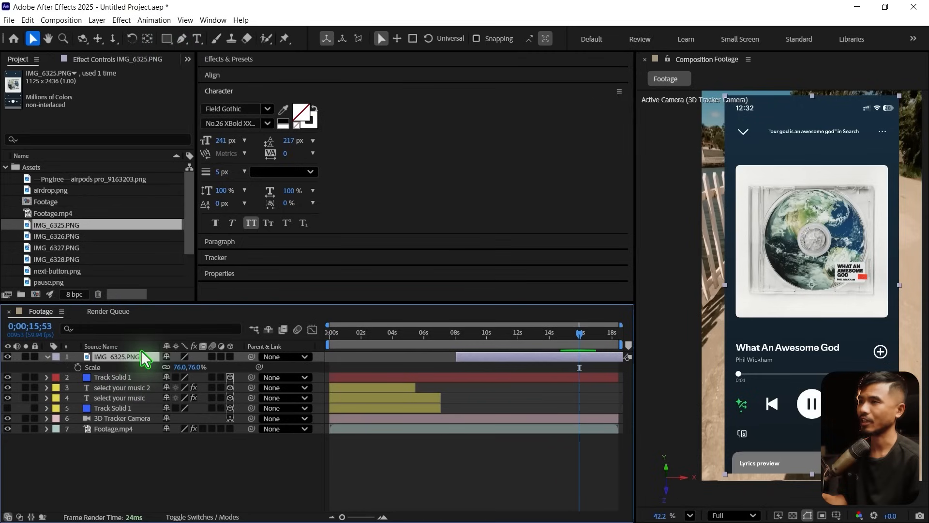
Add a rectangular mask to IMG_6325.PNG that crops off the phone status bar and the lyrics preview strip.
{"action": "double_click", "coordinate": [170, 39]}
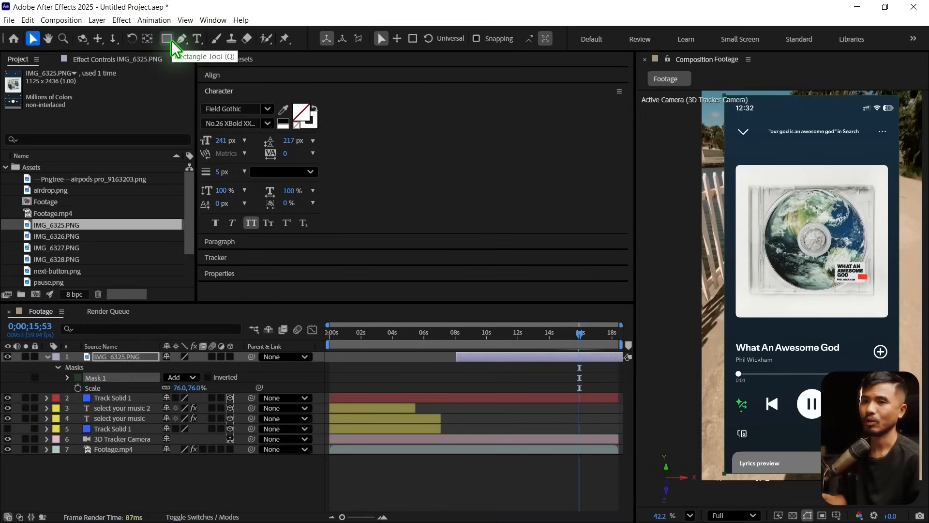
{"action": "left_click", "coordinate": [810, 96]}
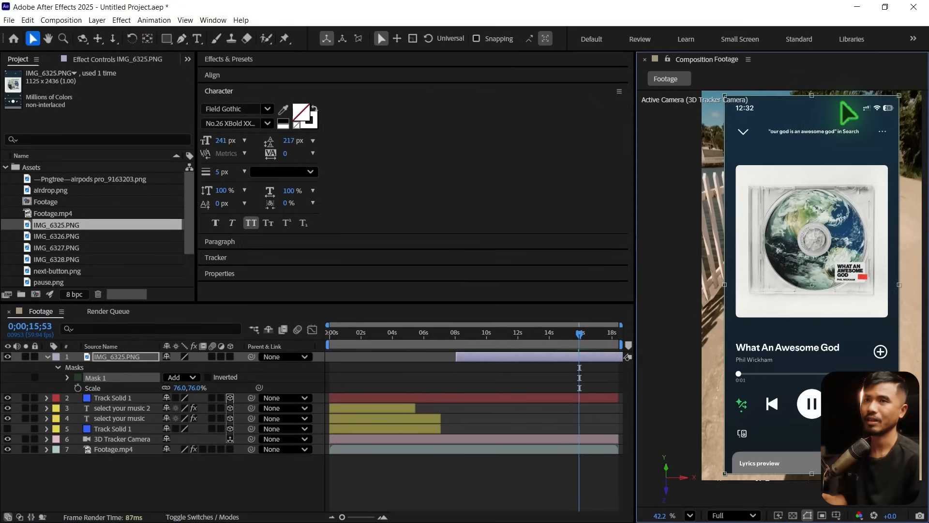
{"action": "left_click_drag", "start_coordinate": [811, 97], "coordinate": [812, 112]}
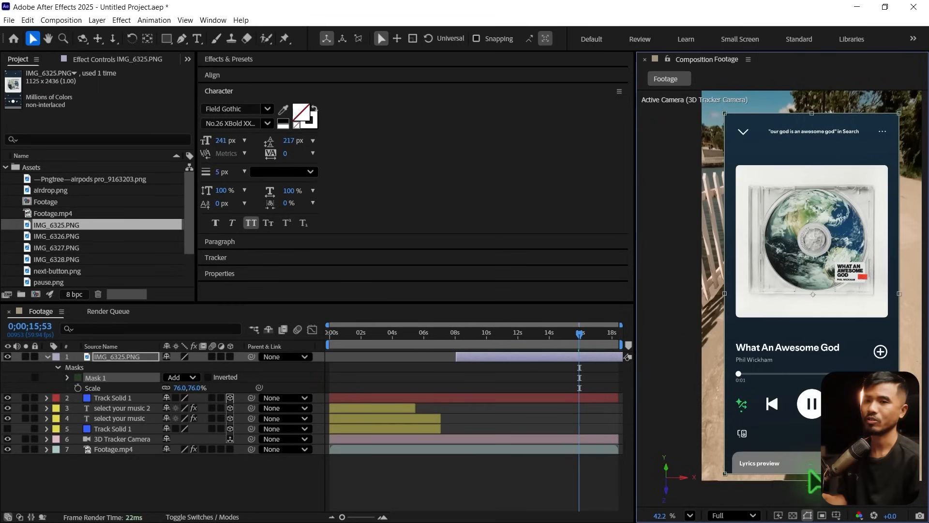
{"action": "left_click_drag", "start_coordinate": [811, 472], "coordinate": [810, 453]}
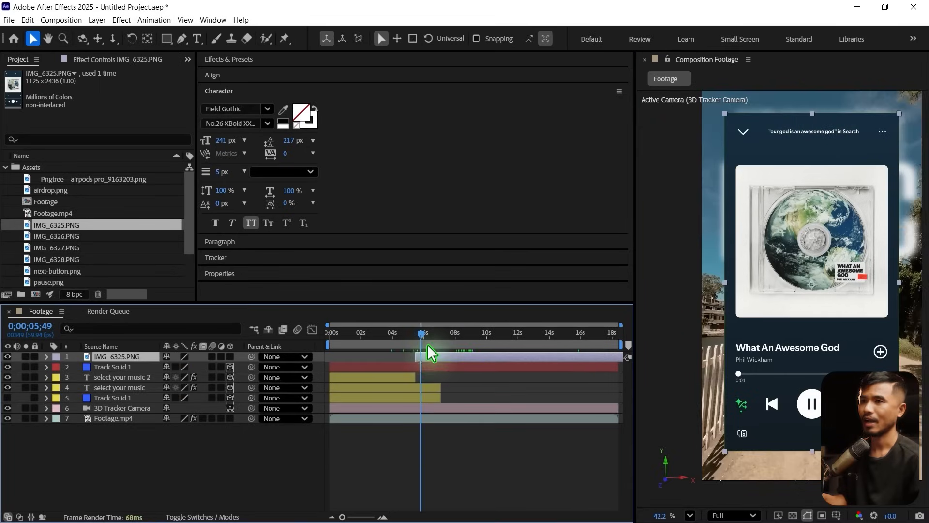
Pre-compose IMG_6325.PNG as Song_1 with all attributes moved and the composition duration adjusted to the layer's time span.
{"action": "left_click_drag", "start_coordinate": [420, 335], "coordinate": [413, 335]}
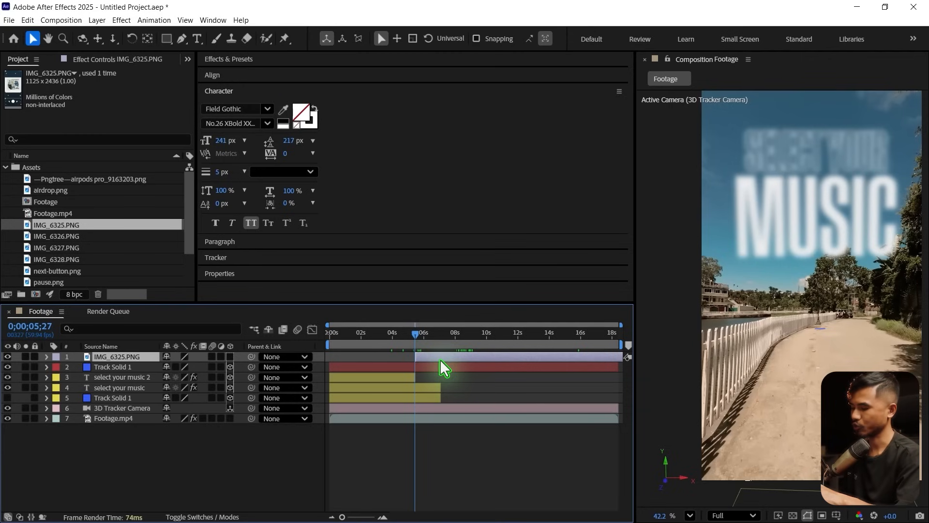
{"action": "key", "text": "ctrl+shift+c"}
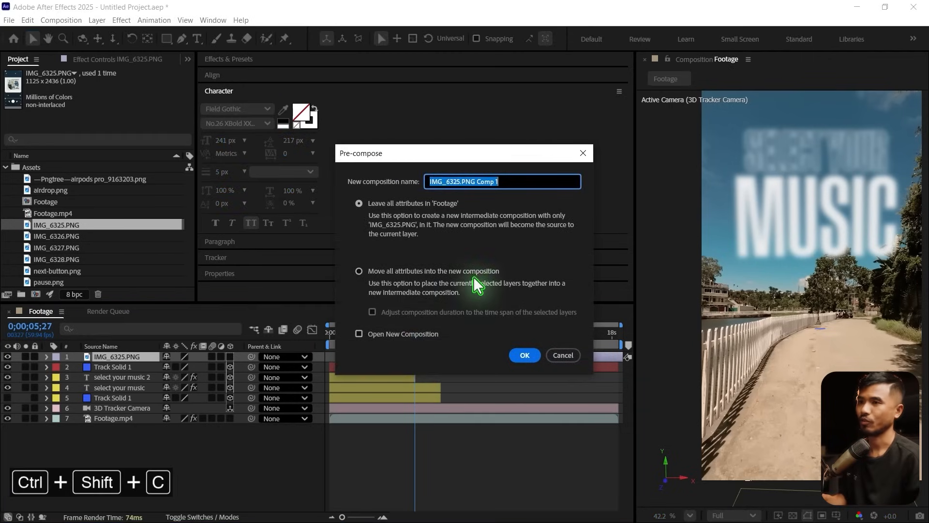
{"action": "left_click", "coordinate": [465, 271]}
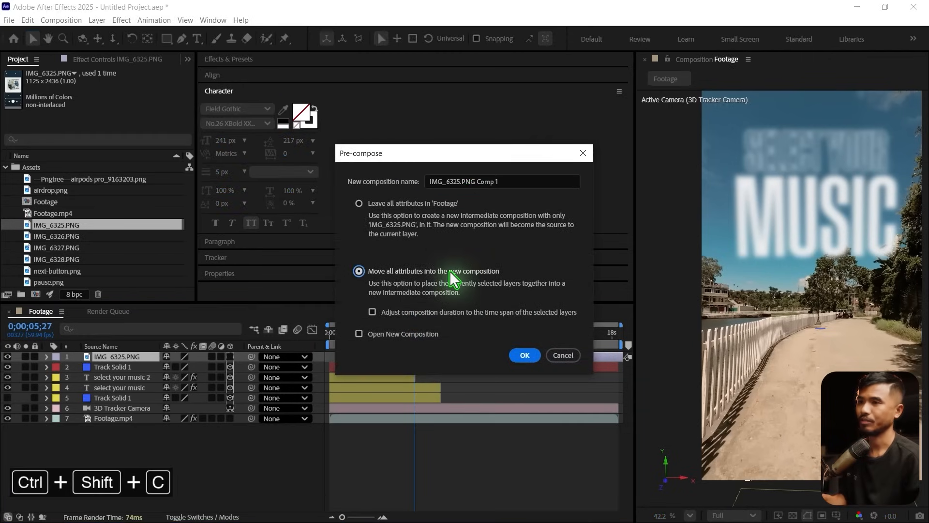
{"action": "left_click", "coordinate": [372, 312]}
{"action": "left_click", "coordinate": [532, 181]}
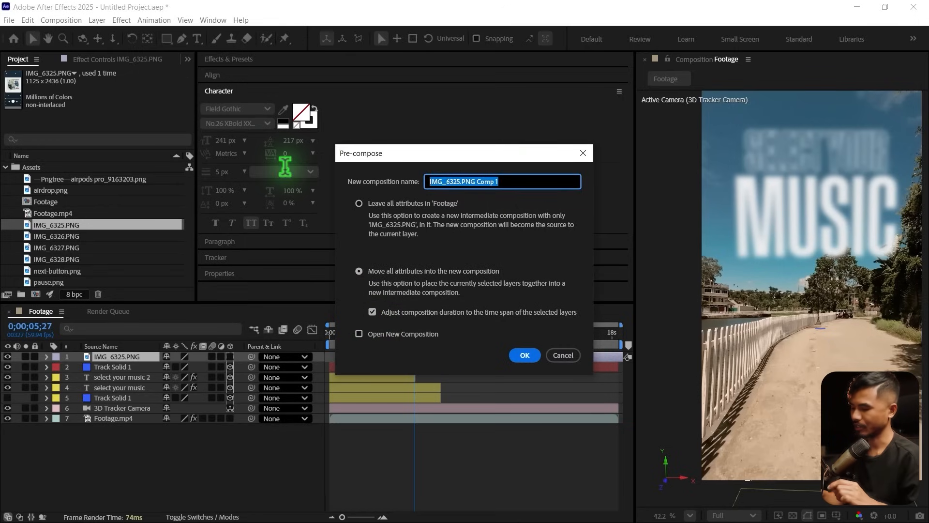
{"action": "type", "text": "Song_1"}
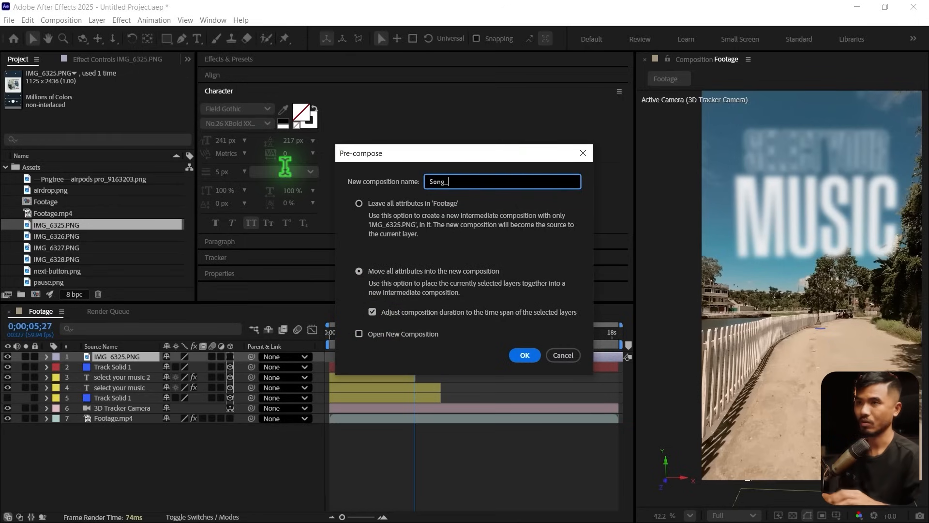
{"action": "key", "text": "Return"}
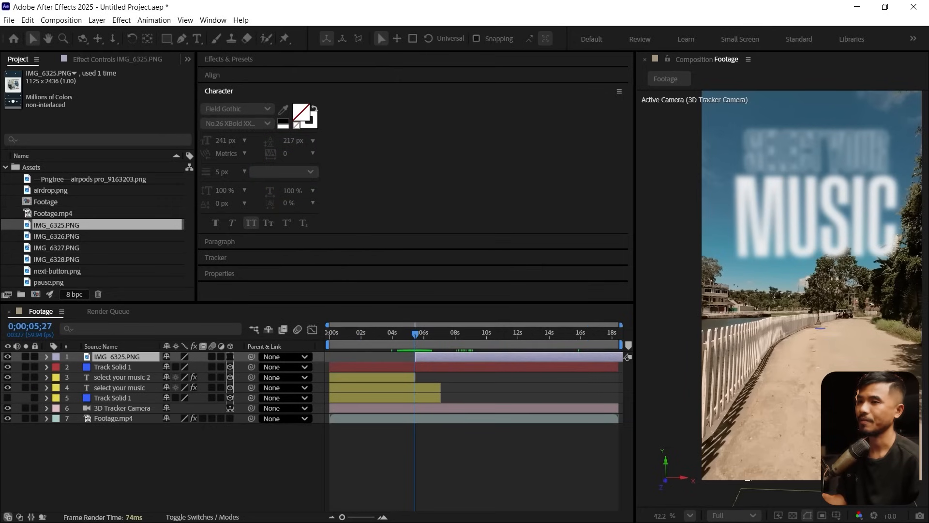
Make Song_1 a 3D layer, snap it to Track Solid 1's location by parenting, and clear the parent.
{"action": "left_click", "coordinate": [230, 356]}
{"action": "left_click_drag", "start_coordinate": [251, 356], "coordinate": [103, 370]}
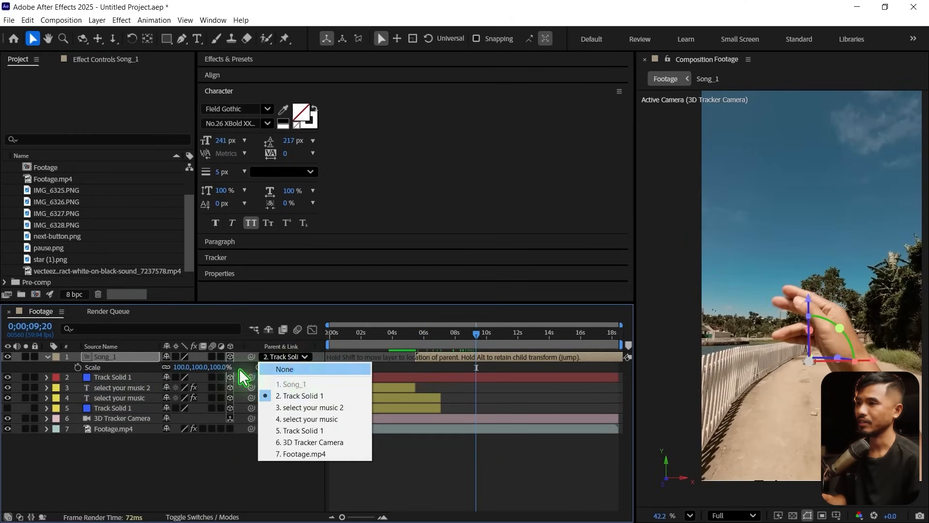
{"action": "left_click", "coordinate": [271, 369]}
Scale Song_1 up to 1390% and stand it upright in the sky above the far end of the path.
{"action": "left_click_drag", "start_coordinate": [186, 367], "coordinate": [648, 393]}
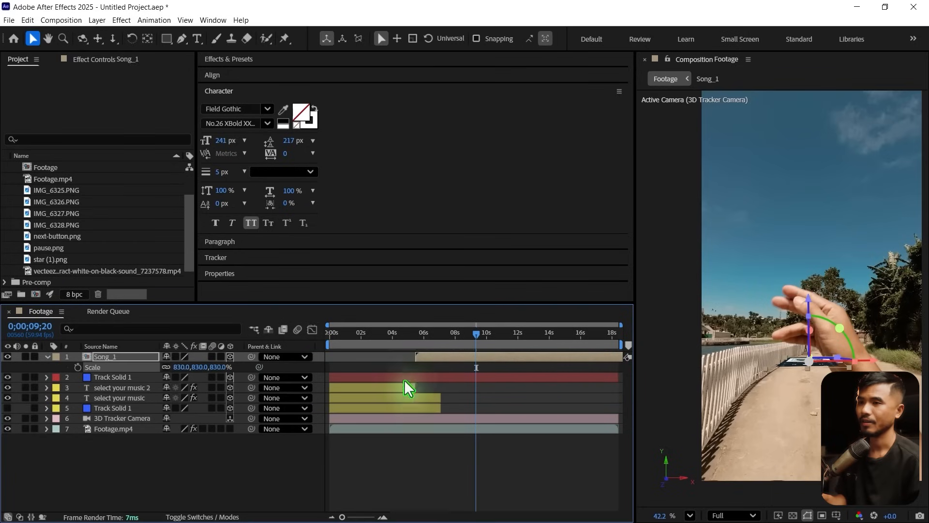
{"action": "left_click_drag", "start_coordinate": [478, 343], "coordinate": [506, 344]}
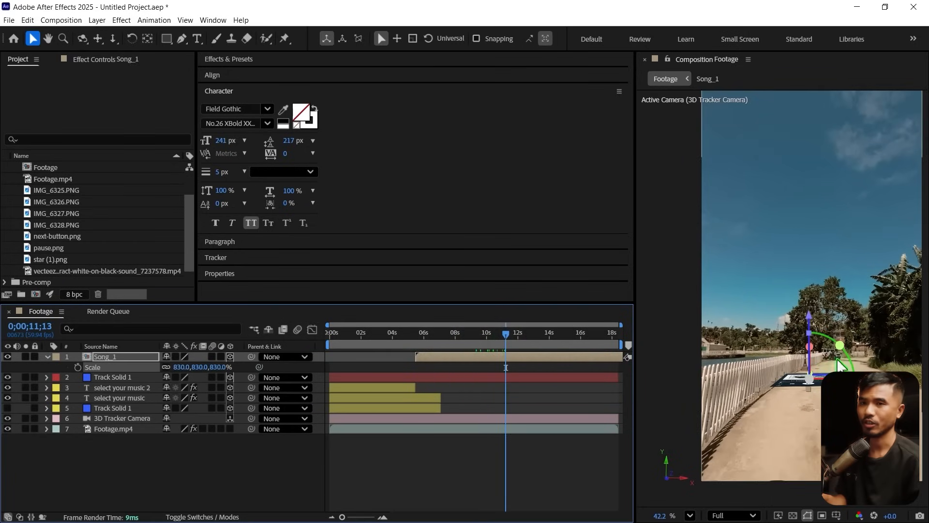
{"action": "left_click_drag", "start_coordinate": [811, 351], "coordinate": [815, 405]}
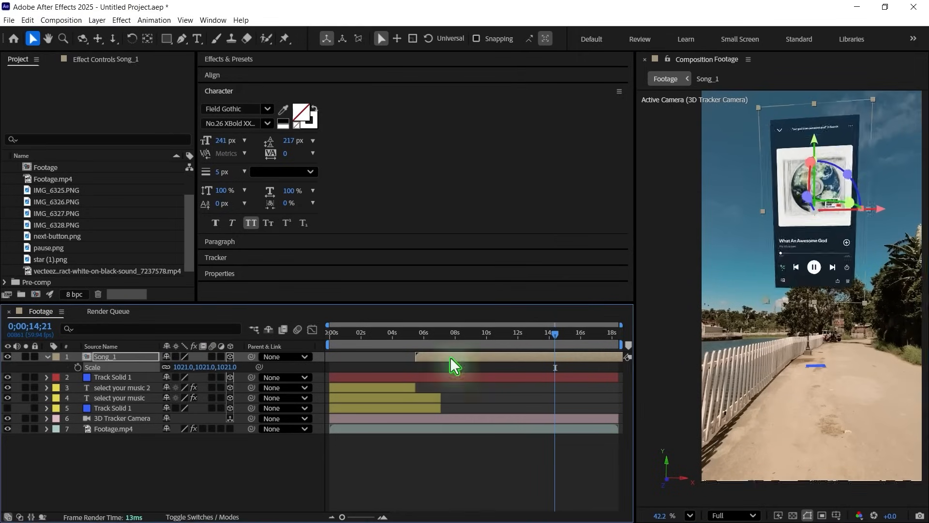
{"action": "left_click_drag", "start_coordinate": [450, 358], "coordinate": [470, 356]}
{"action": "left_click_drag", "start_coordinate": [837, 217], "coordinate": [843, 175]}
Preview Song_1 in the tracked shot from about 5 seconds and fine-tune its position.
{"action": "left_click", "coordinate": [409, 333]}
{"action": "key", "text": "space"}
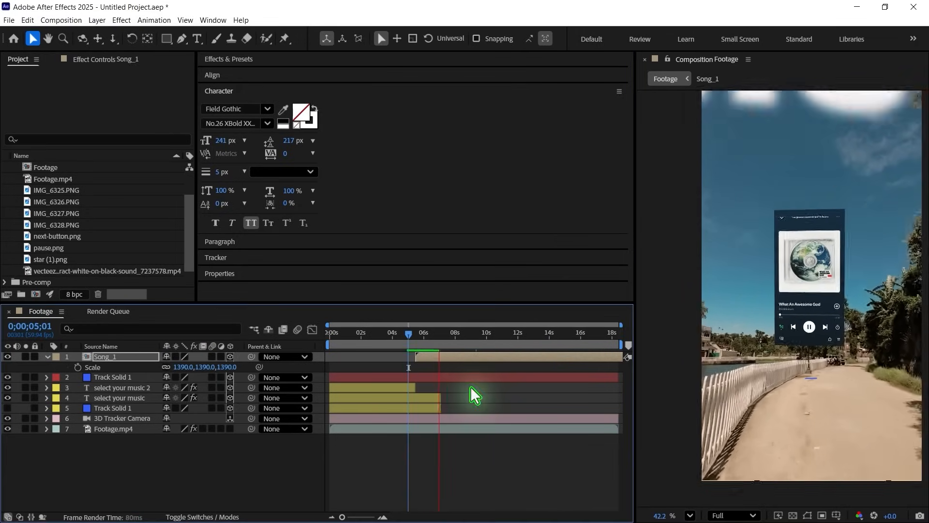
{"action": "key", "text": "space"}
{"action": "left_click_drag", "start_coordinate": [809, 264], "coordinate": [837, 264]}
{"action": "left_click", "coordinate": [413, 334]}
{"action": "key", "text": "space"}
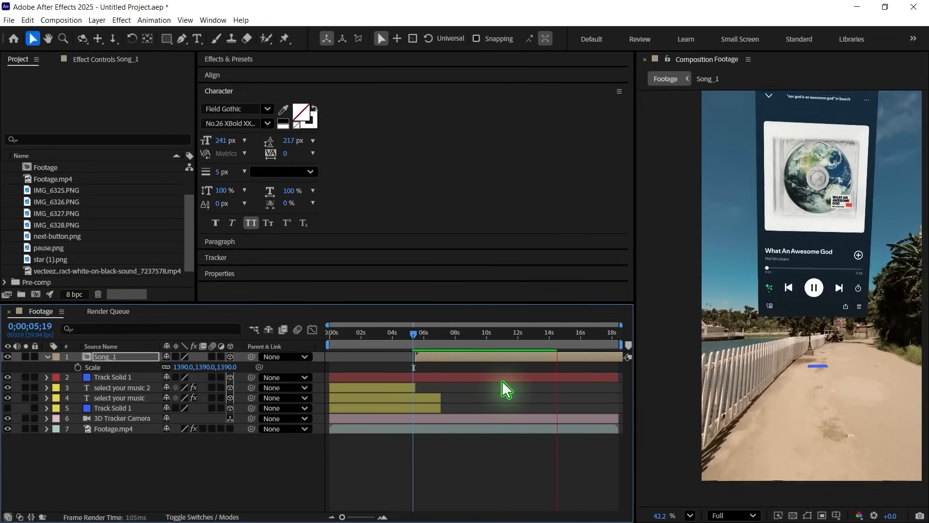
Set Song_1's blending mode to Screen at 0;00;07;54.
{"action": "left_click_drag", "start_coordinate": [424, 334], "coordinate": [454, 364]}
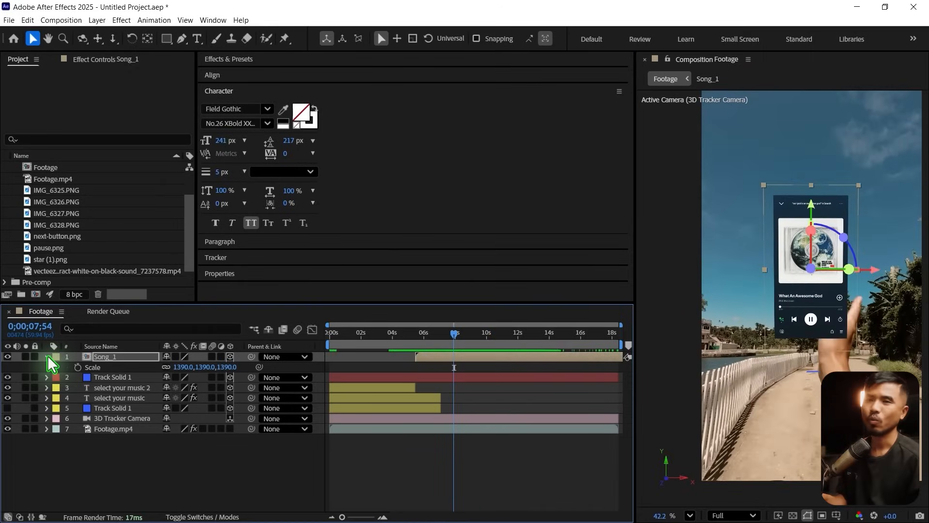
{"action": "left_click", "coordinate": [46, 356]}
{"action": "left_click", "coordinate": [197, 464]}
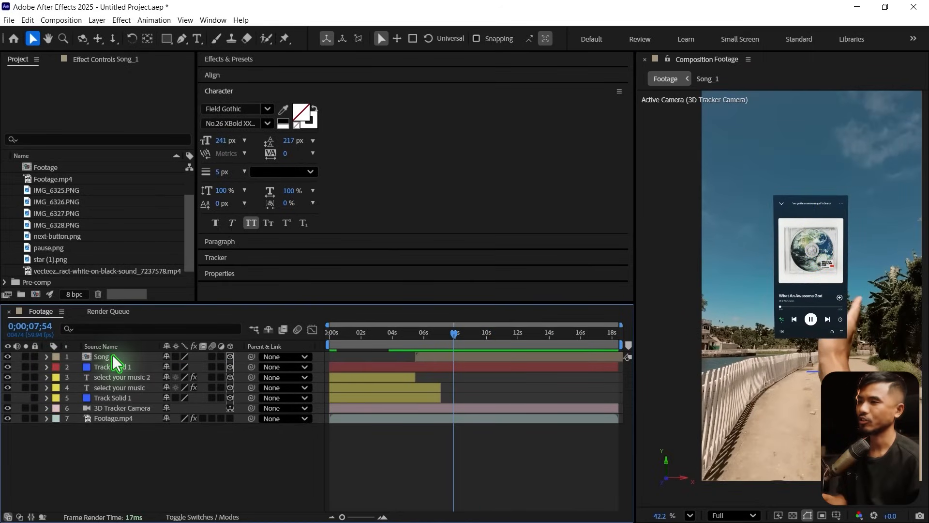
{"action": "left_click", "coordinate": [112, 356]}
{"action": "left_click", "coordinate": [193, 516]}
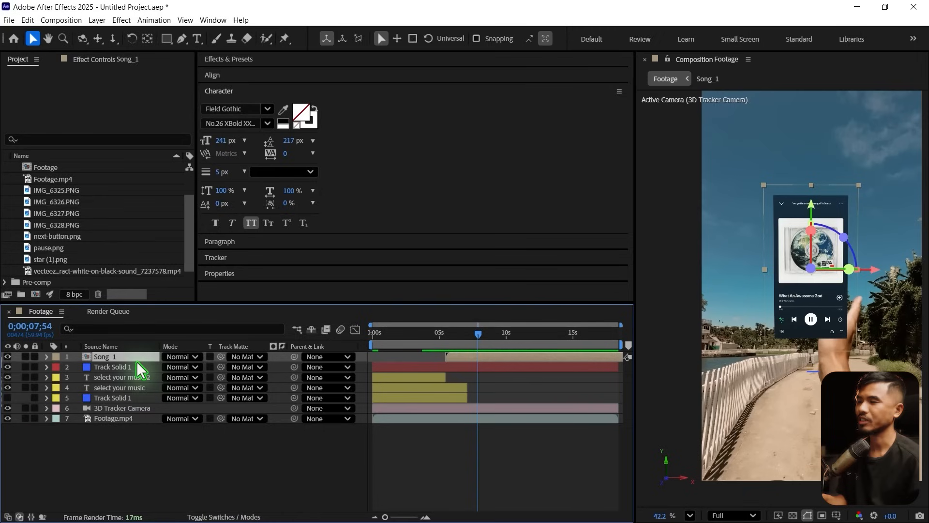
{"action": "left_click", "coordinate": [223, 516]}
{"action": "left_click", "coordinate": [224, 517]}
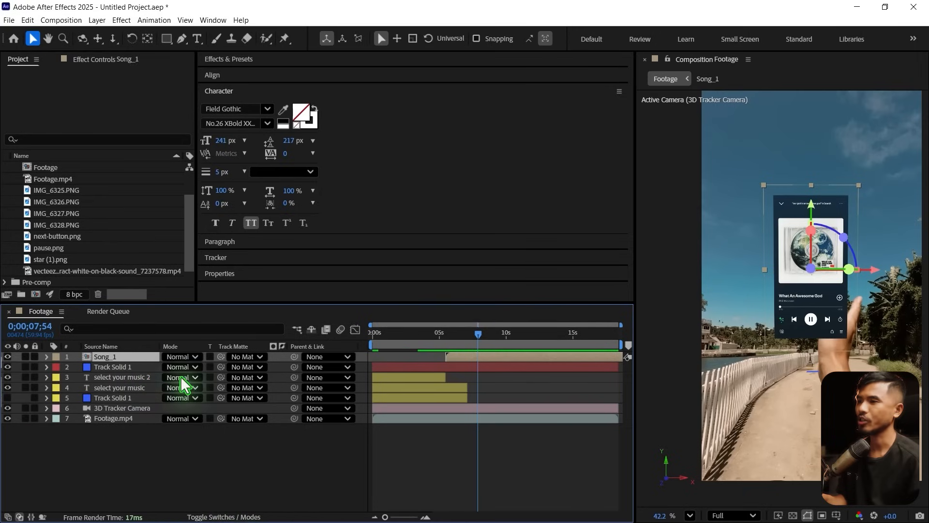
{"action": "left_click", "coordinate": [172, 356]}
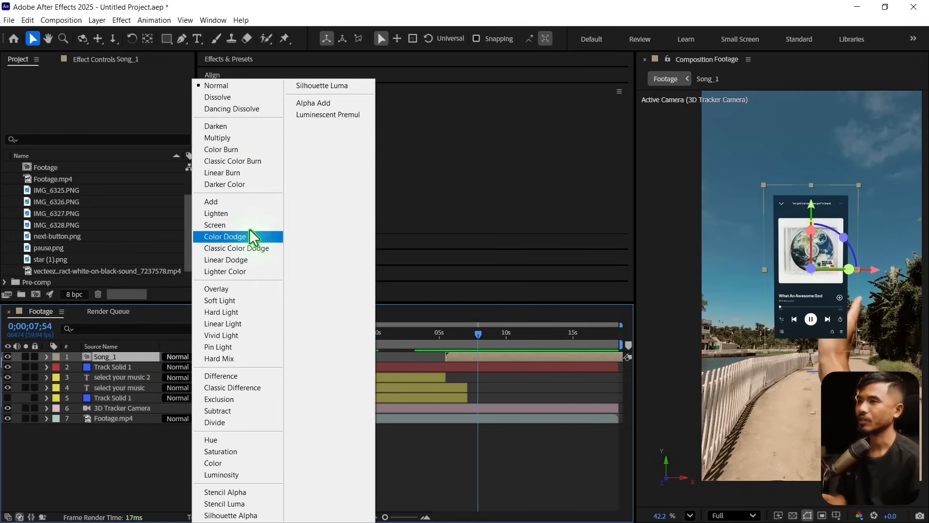
{"action": "left_click", "coordinate": [248, 227]}
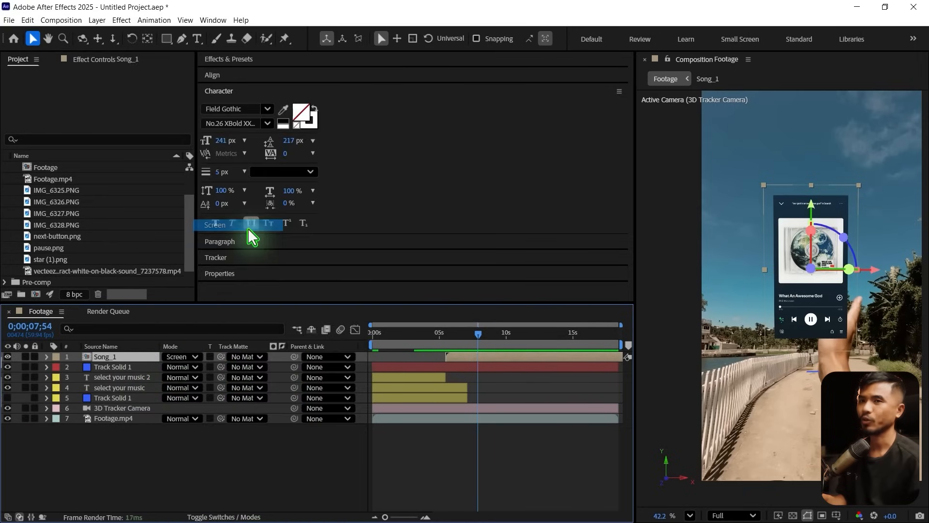
Add a "9:30" text layer above the music player with white fill, no stroke and a 345 px font size.
{"action": "left_click", "coordinate": [192, 43]}
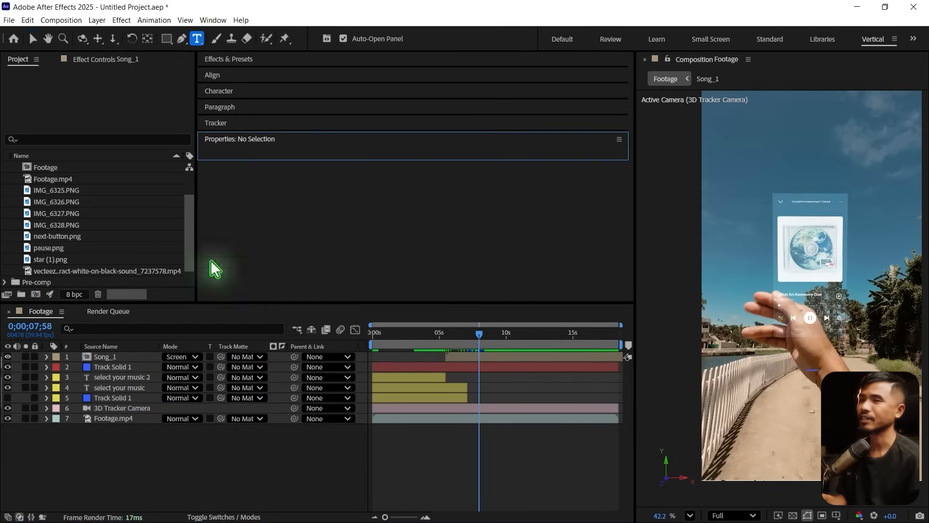
{"action": "left_click", "coordinate": [769, 156]}
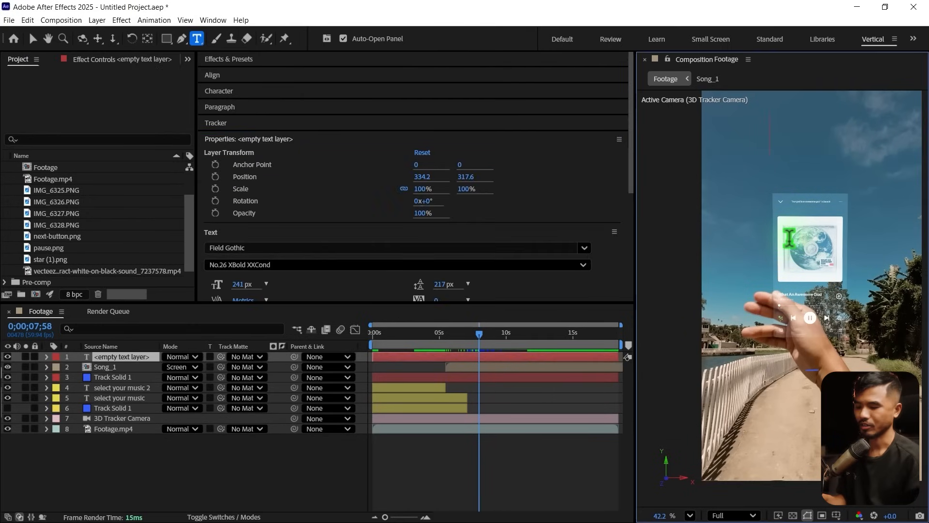
{"action": "type", "text": "9:3"}
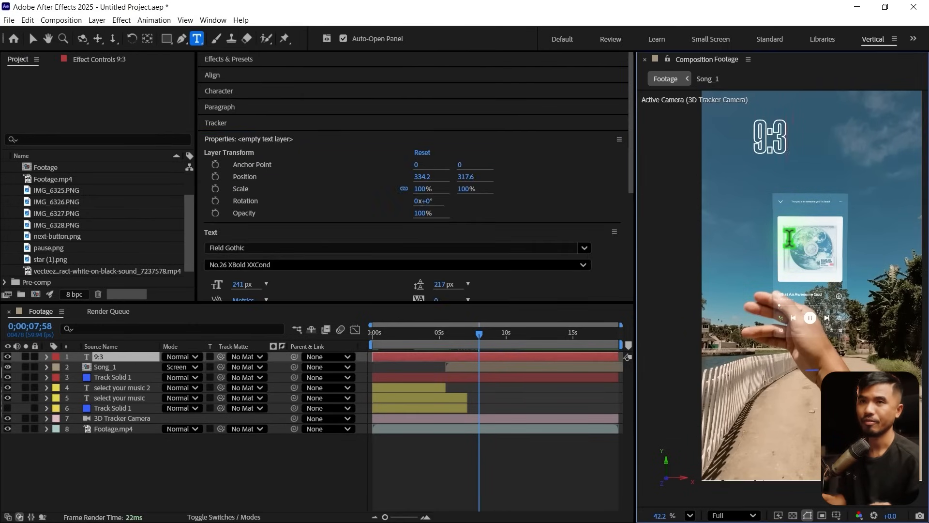
{"action": "type", "text": "0"}
{"action": "key", "text": "Escape"}
Make the 9:30 text a 3D layer parented to Song_1, place it above the player and enlarge it to 920 px.
{"action": "left_click", "coordinate": [242, 516]}
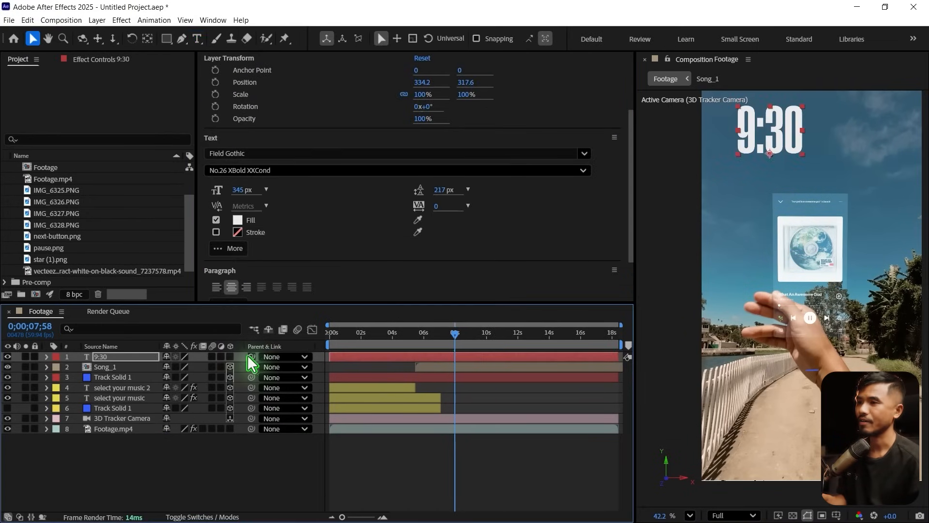
{"action": "left_click_drag", "start_coordinate": [252, 356], "coordinate": [106, 365]}
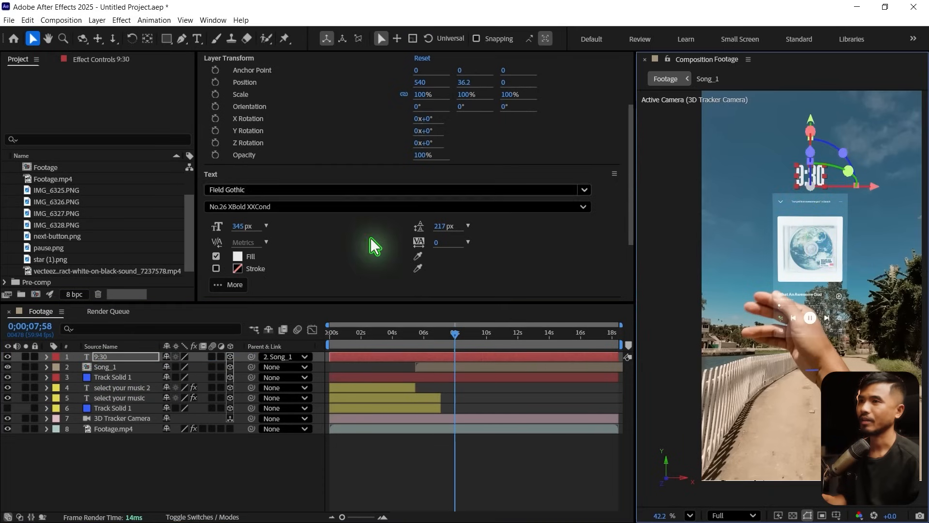
{"action": "left_click_drag", "start_coordinate": [237, 226], "coordinate": [616, 251]}
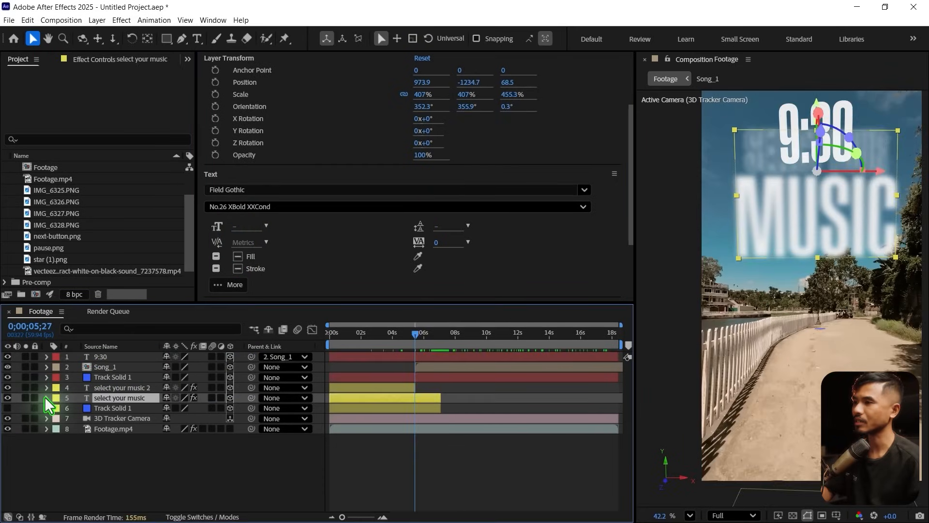
Copy Animator 1 from the "select your music" layer onto the 9:30 text at 0;00;05;27.
{"action": "left_click", "coordinate": [47, 397]}
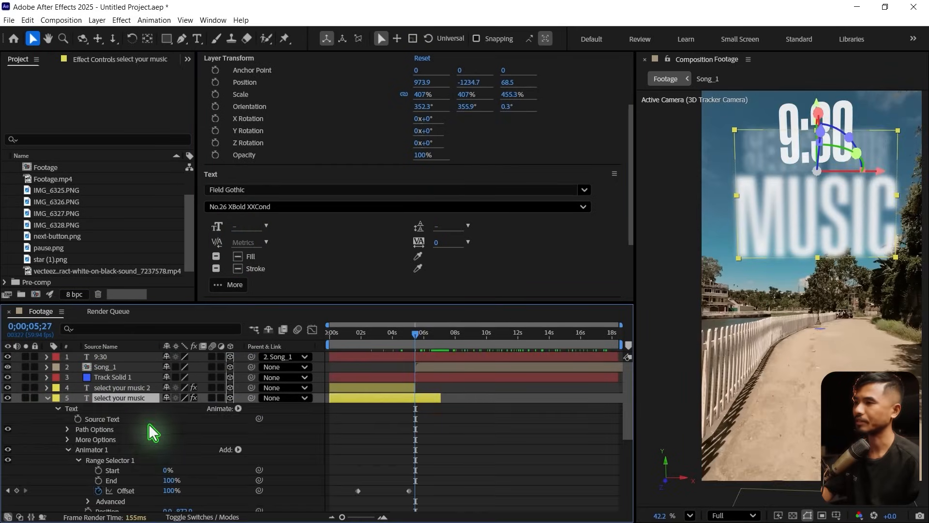
{"action": "left_click", "coordinate": [68, 449]}
{"action": "left_click", "coordinate": [97, 450]}
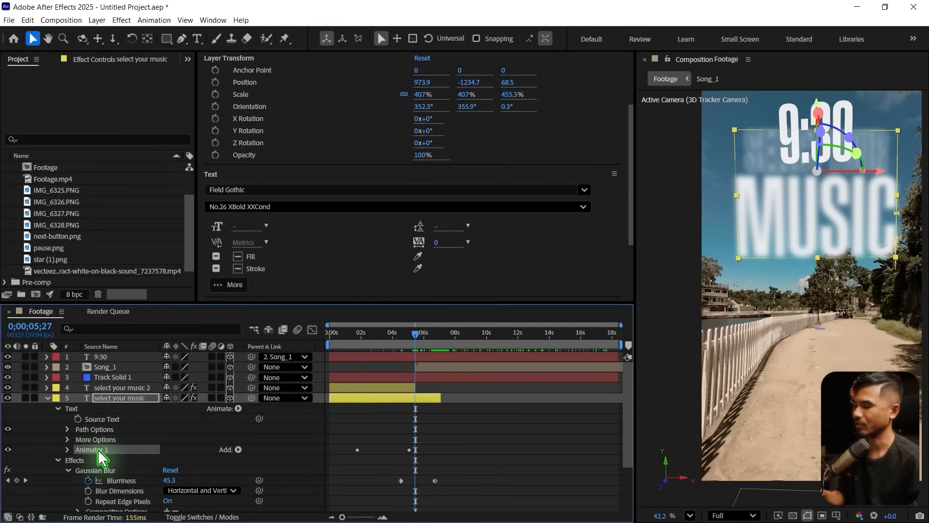
{"action": "key", "text": "ctrl+c"}
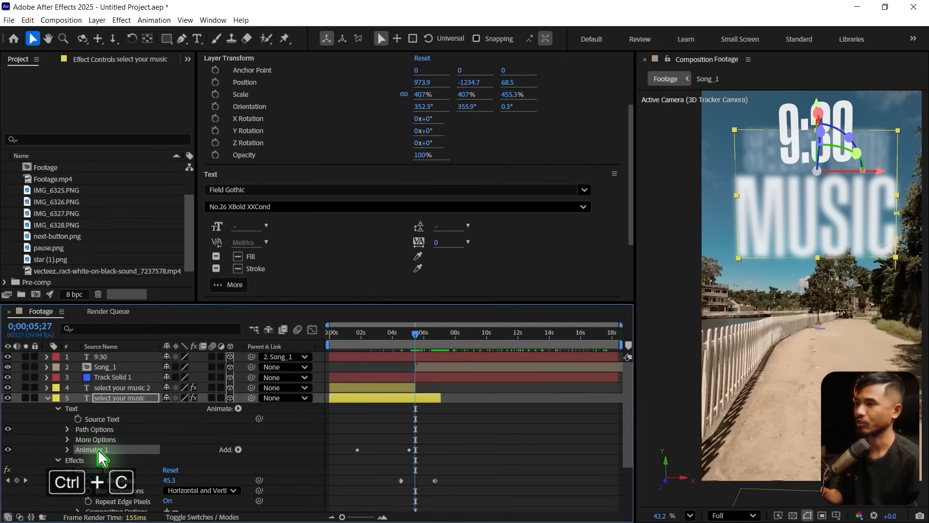
{"action": "left_click", "coordinate": [47, 398]}
{"action": "left_click", "coordinate": [109, 356]}
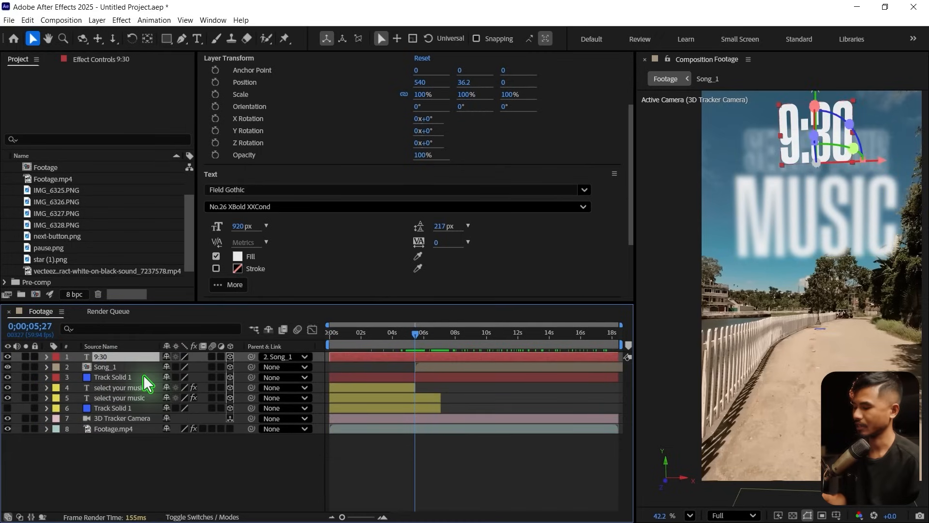
{"action": "key", "text": "ctrl+v"}
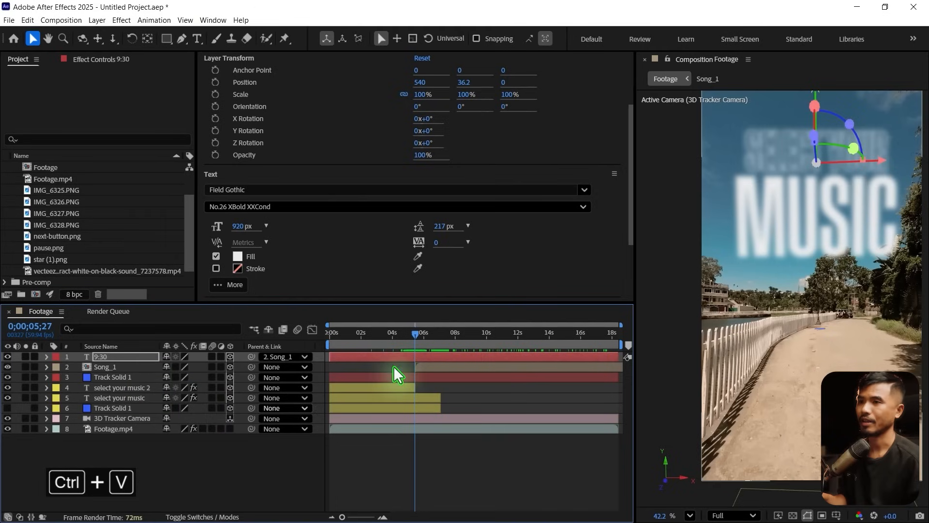
Reveal the 9:30 layer's keyframes, trim its start to 0;00;05;27 and preview the text animation.
{"action": "key", "text": "u"}
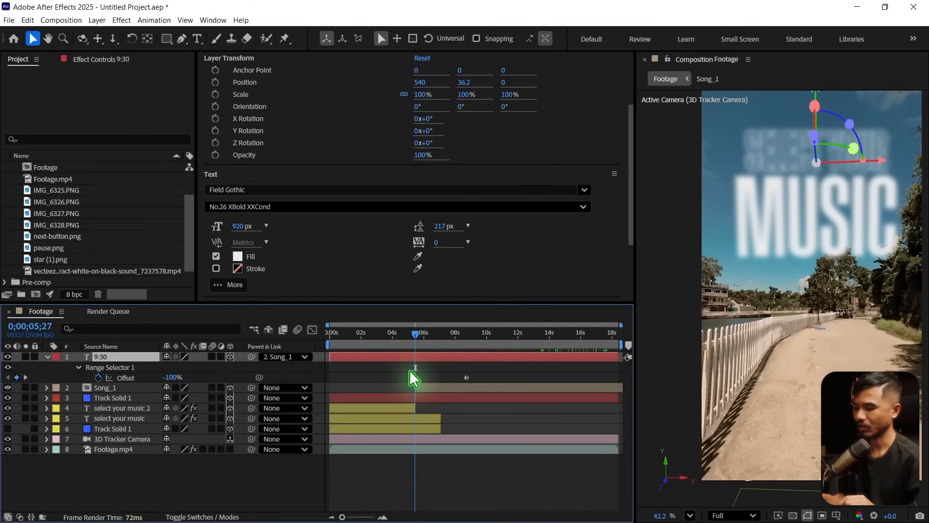
{"action": "key", "text": "alt+bracketleft"}
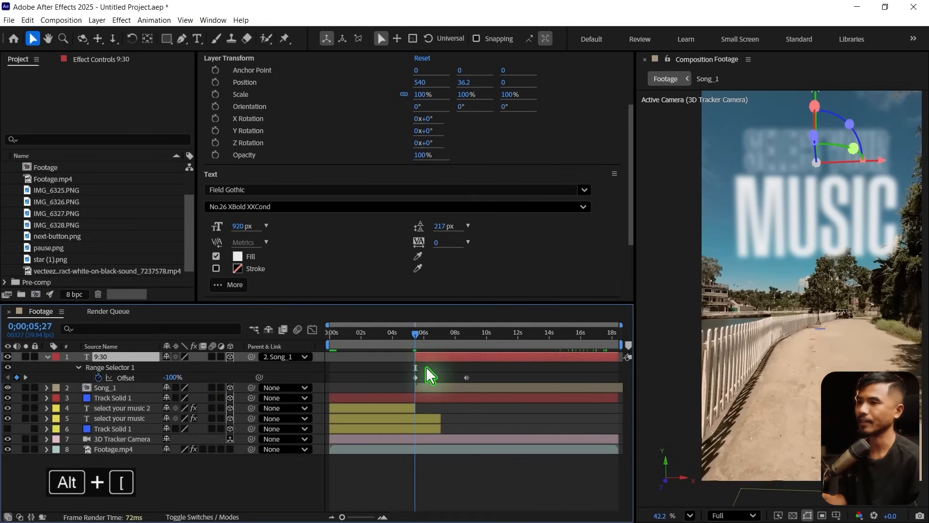
{"action": "mouse_move", "coordinate": [421, 344]}
{"action": "left_mouse_down"}
{"action": "mouse_move", "coordinate": [460, 347]}
{"action": "mouse_move", "coordinate": [414, 353]}
{"action": "left_mouse_up"}
{"action": "key", "text": "space"}
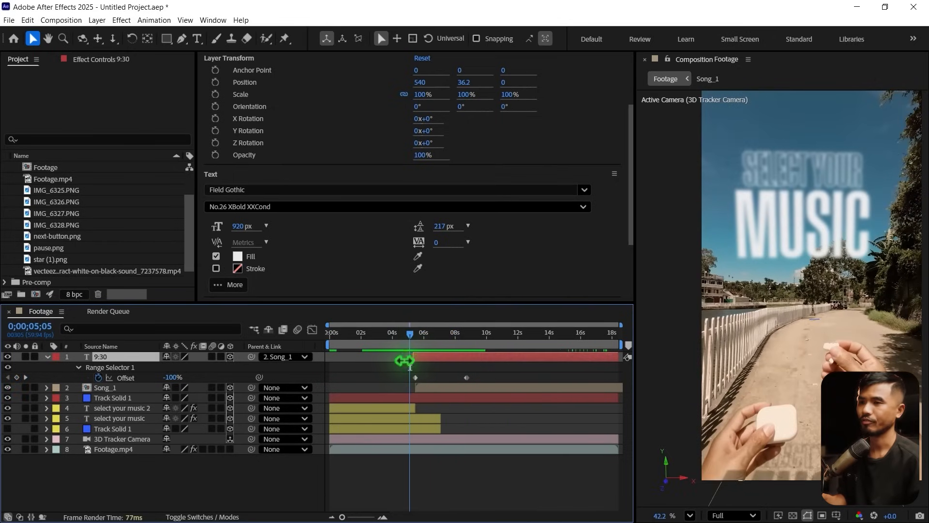
Undo a trial extension of the 9:30 layer's start, shift Song_1 to begin at about 4 seconds, and preview it.
{"action": "left_click_drag", "start_coordinate": [405, 361], "coordinate": [387, 359]}
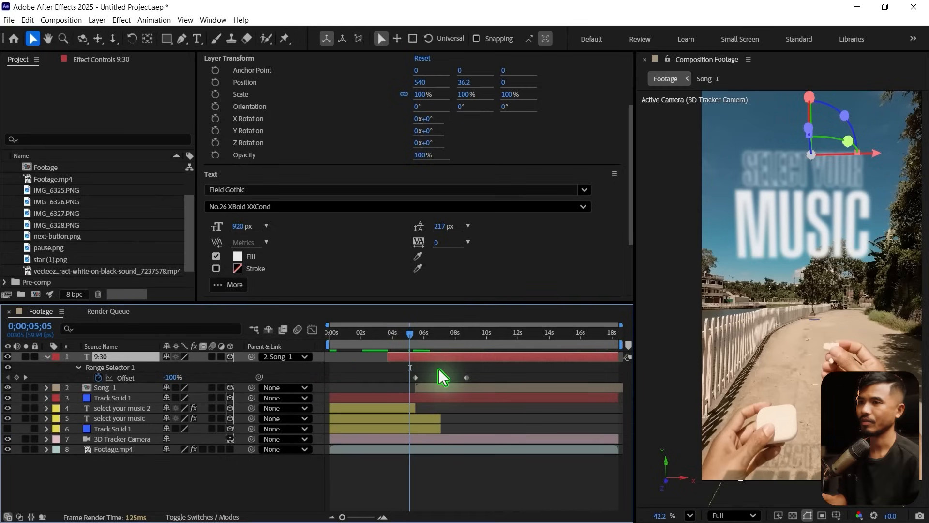
{"action": "key", "text": "ctrl+z"}
{"action": "left_click_drag", "start_coordinate": [431, 387], "coordinate": [408, 385]}
{"action": "key", "text": "space"}
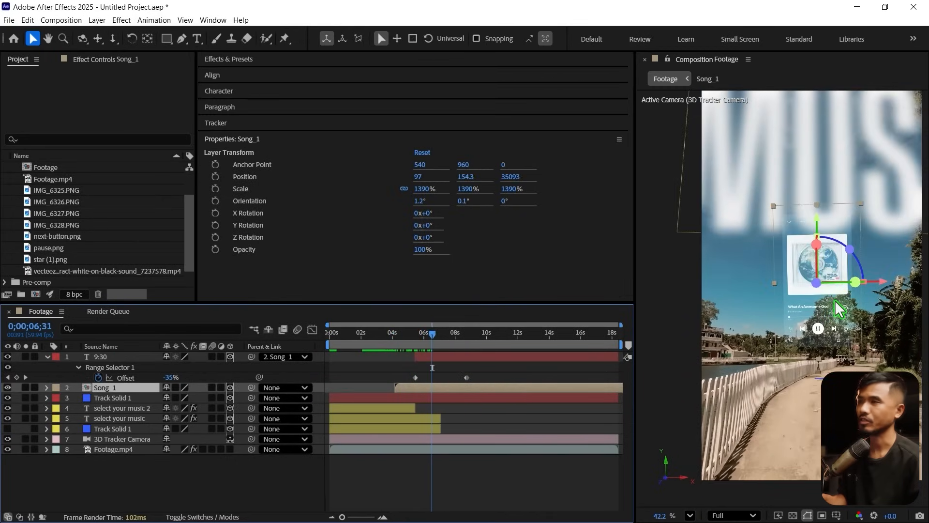
Move Song_1's anchor point to its bottom centre, reveal Scale, and undo a trial scaling from that point.
{"action": "left_click", "coordinate": [148, 39]}
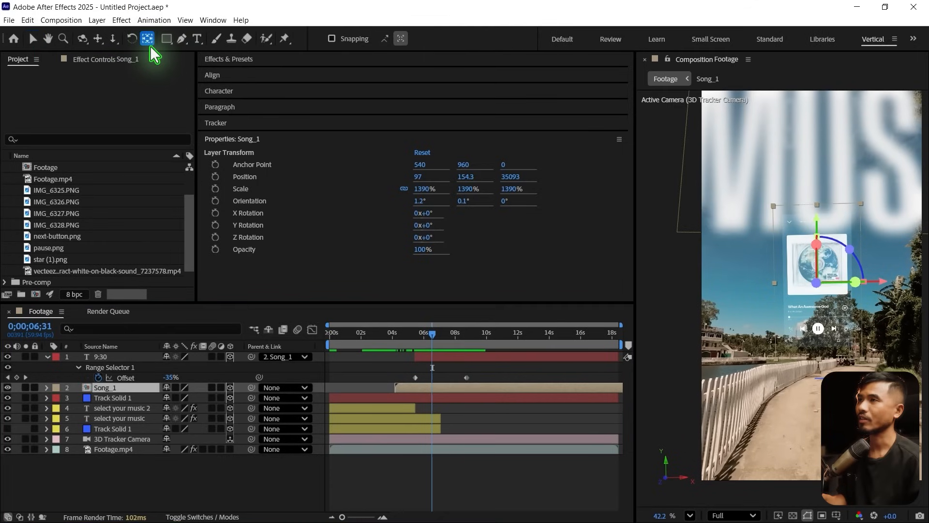
{"action": "left_click_drag", "start_coordinate": [816, 216], "coordinate": [822, 300]}
{"action": "left_click", "coordinate": [32, 39]}
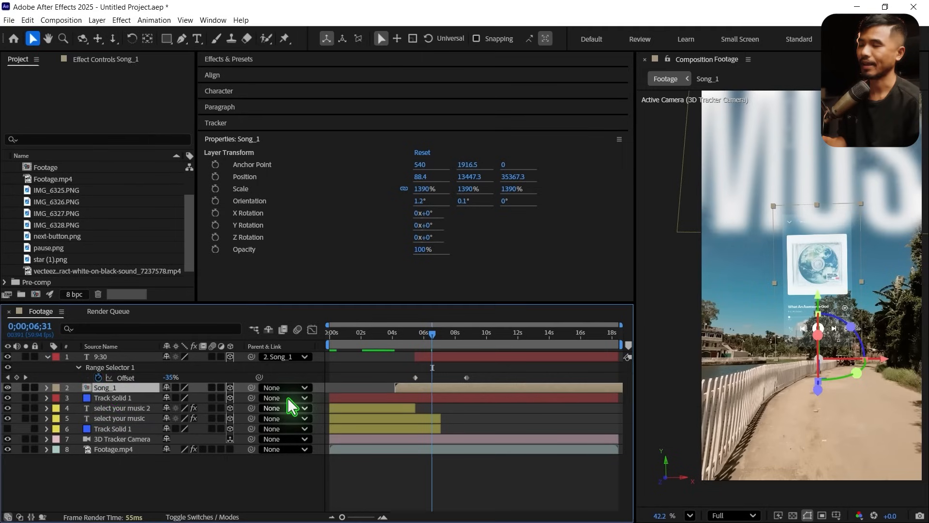
{"action": "key", "text": "s"}
{"action": "left_click_drag", "start_coordinate": [190, 400], "coordinate": [77, 406]}
{"action": "key", "text": "ctrl+z"}
Start Song_1 at 0;00;04;33, add Position and Scale keyframes, and move both keyframes to 0;00;07;45.
{"action": "left_click", "coordinate": [380, 334]}
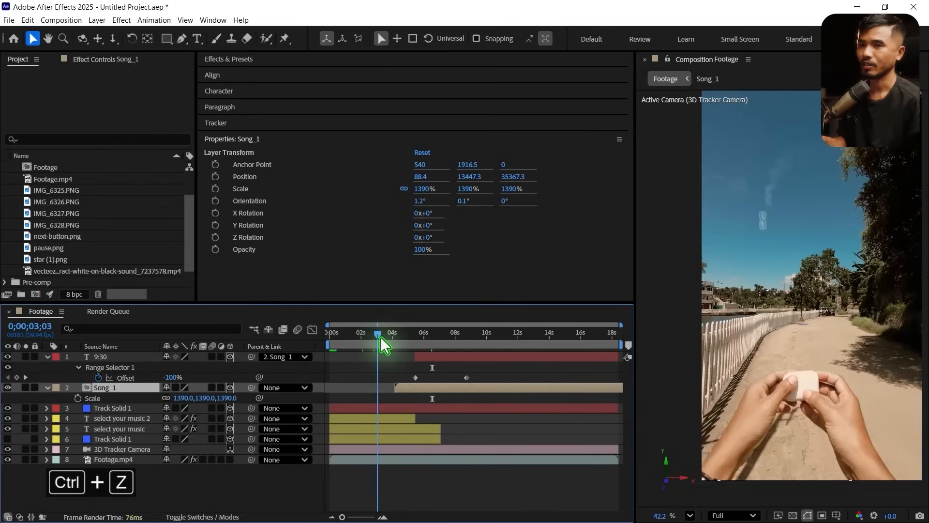
{"action": "left_click_drag", "start_coordinate": [372, 346], "coordinate": [401, 347]}
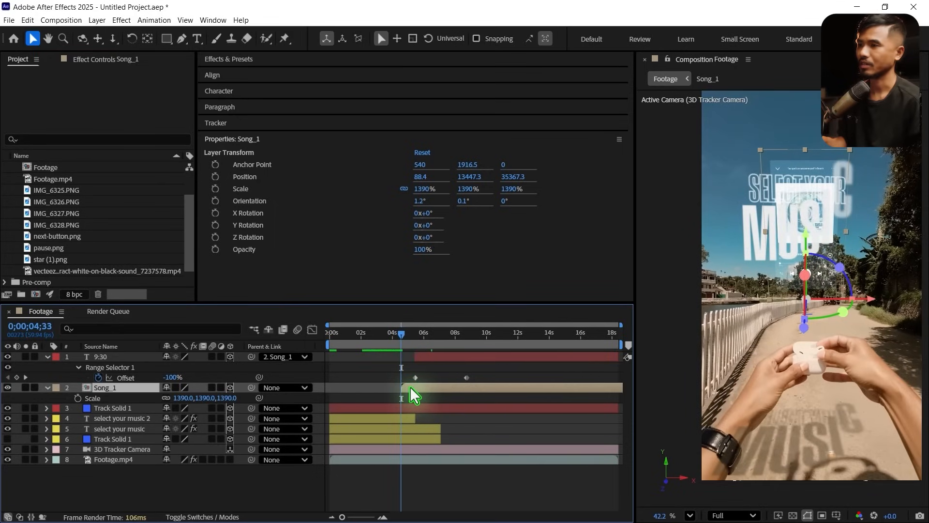
{"action": "left_click", "coordinate": [77, 398]}
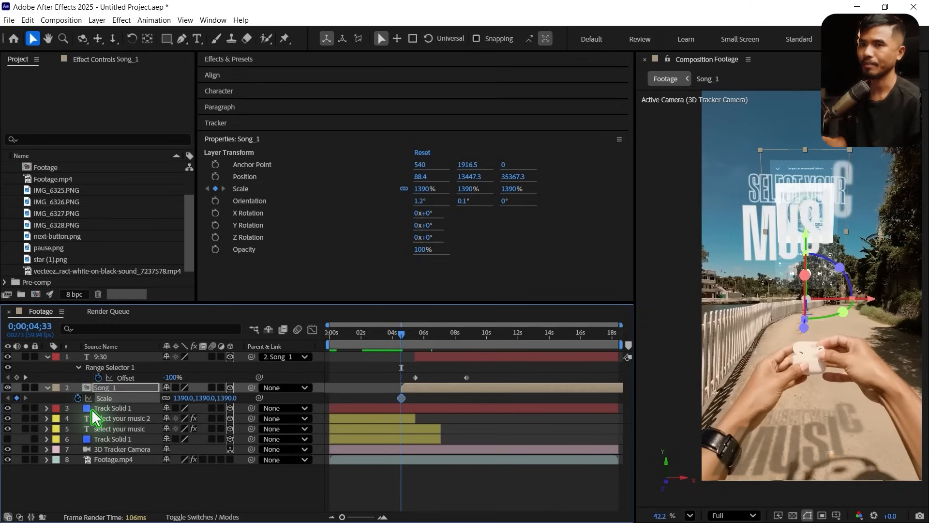
{"action": "key", "text": "shift+p"}
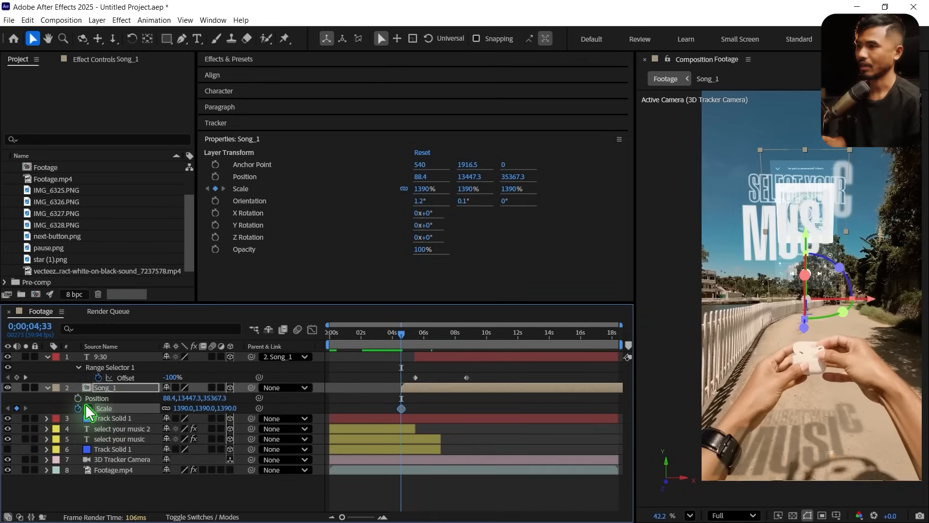
{"action": "left_click", "coordinate": [77, 397]}
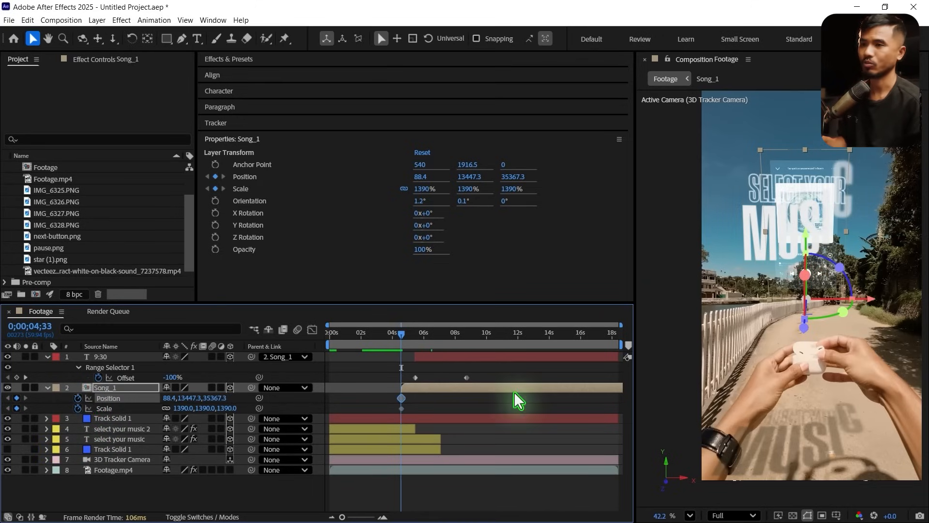
{"action": "left_click_drag", "start_coordinate": [401, 333], "coordinate": [452, 346]}
{"action": "left_click_drag", "start_coordinate": [435, 400], "coordinate": [378, 401]}
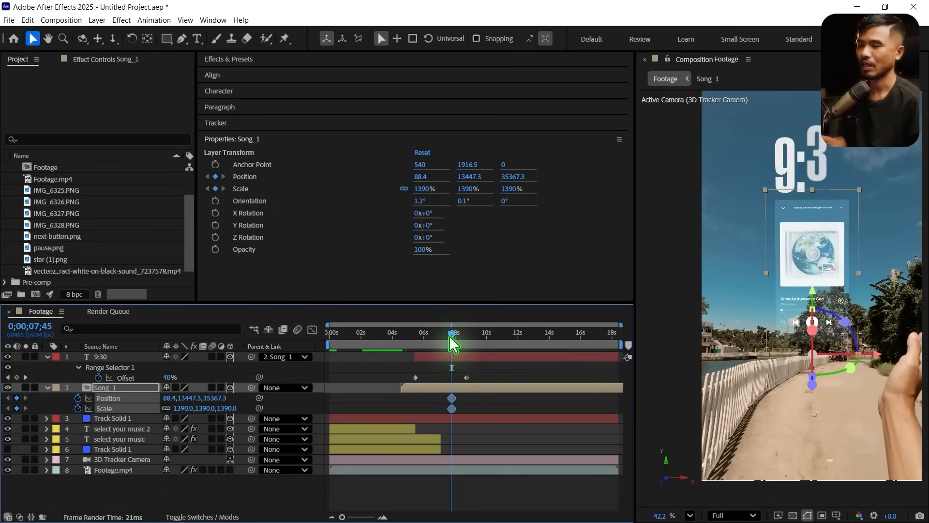
At 0;00;04;33, lower Song_1 to a Y position of about 21741, set its Scale to 0%, and preview the entrance.
{"action": "left_click_drag", "start_coordinate": [449, 335], "coordinate": [403, 364]}
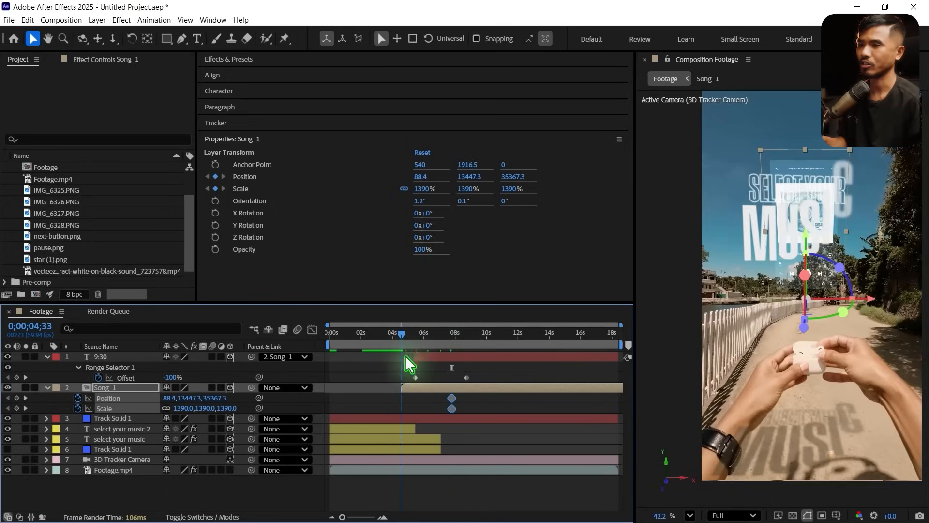
{"action": "left_click", "coordinate": [406, 389]}
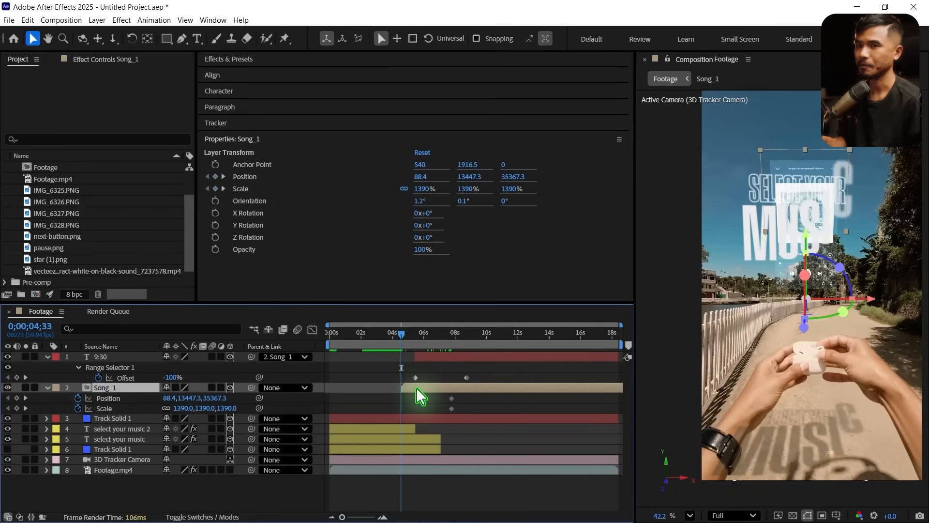
{"action": "left_click_drag", "start_coordinate": [810, 242], "coordinate": [809, 275]}
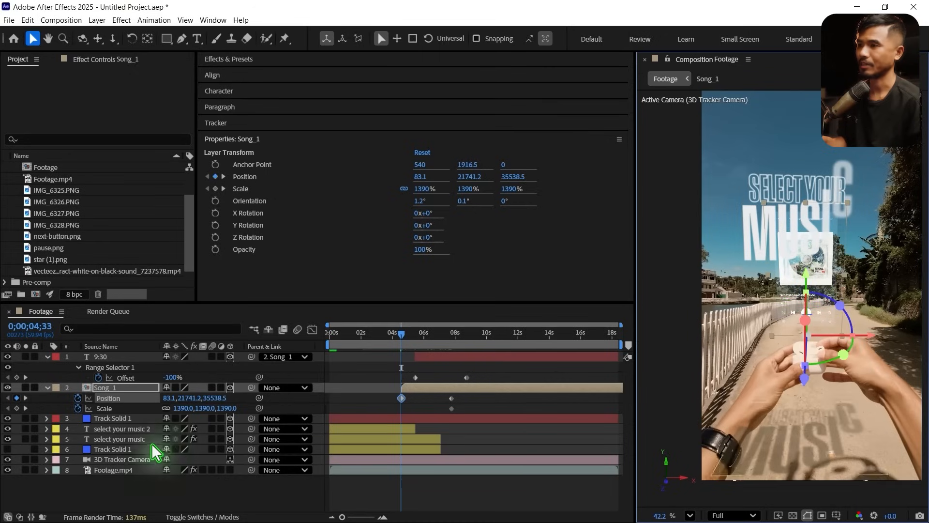
{"action": "left_click", "coordinate": [183, 409]}
{"action": "type", "text": "0"}
{"action": "key", "text": "Return"}
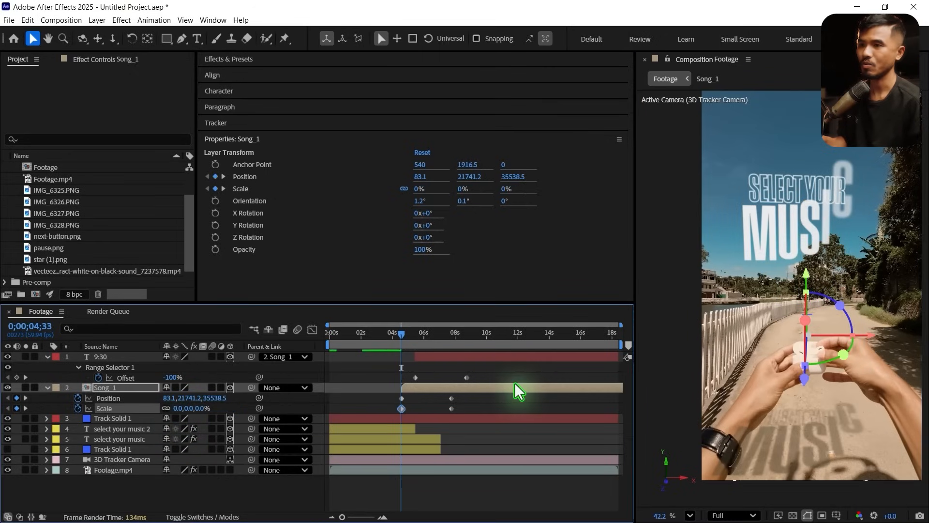
{"action": "key", "text": "space"}
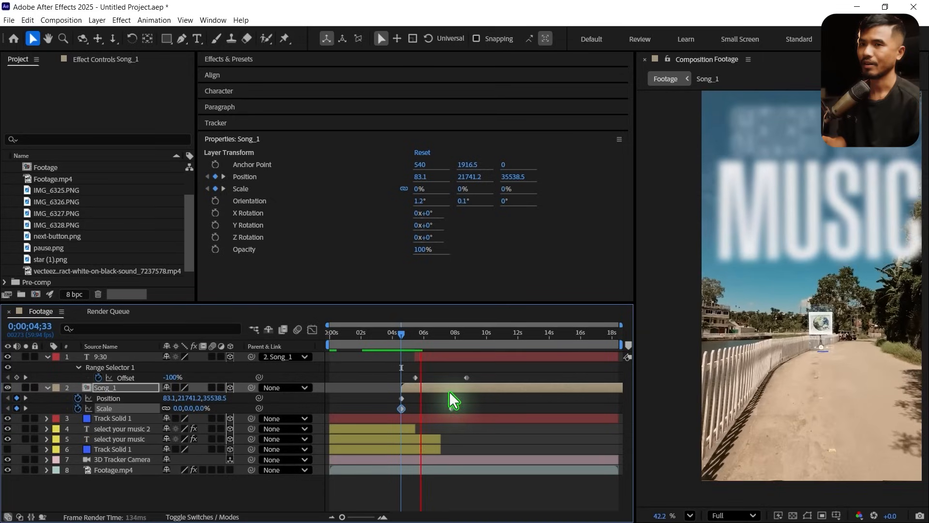
{"action": "key", "text": "space"}
Apply Easy Ease to all of Song_1's Position and Scale keyframes and display their speed graph.
{"action": "left_click_drag", "start_coordinate": [482, 398], "coordinate": [366, 416]}
{"action": "key", "text": "F9"}
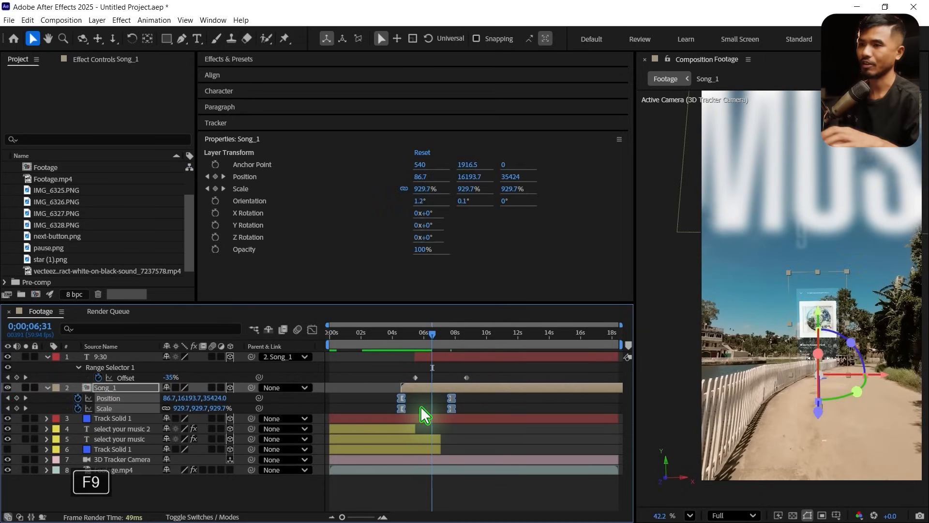
{"action": "left_click", "coordinate": [312, 329]}
{"action": "left_click", "coordinate": [370, 505]}
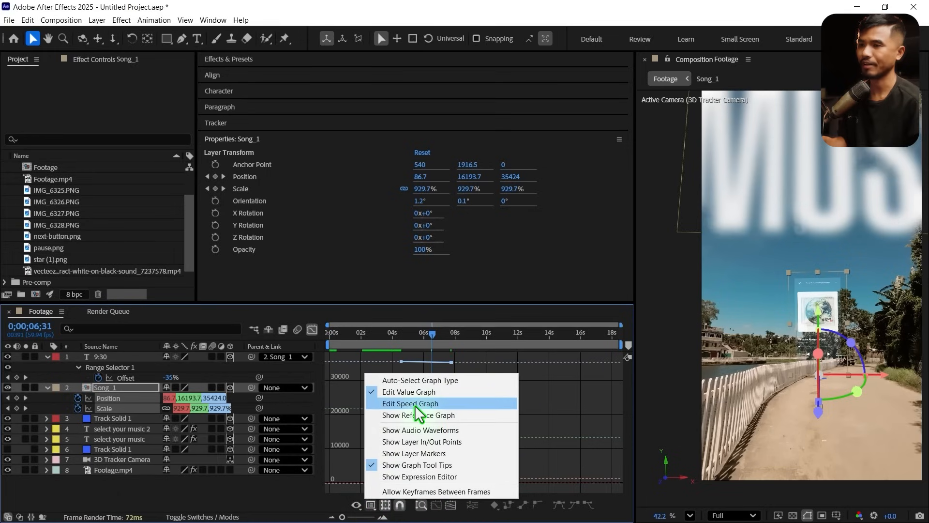
{"action": "left_click", "coordinate": [321, 512]}
{"action": "left_click", "coordinate": [371, 506]}
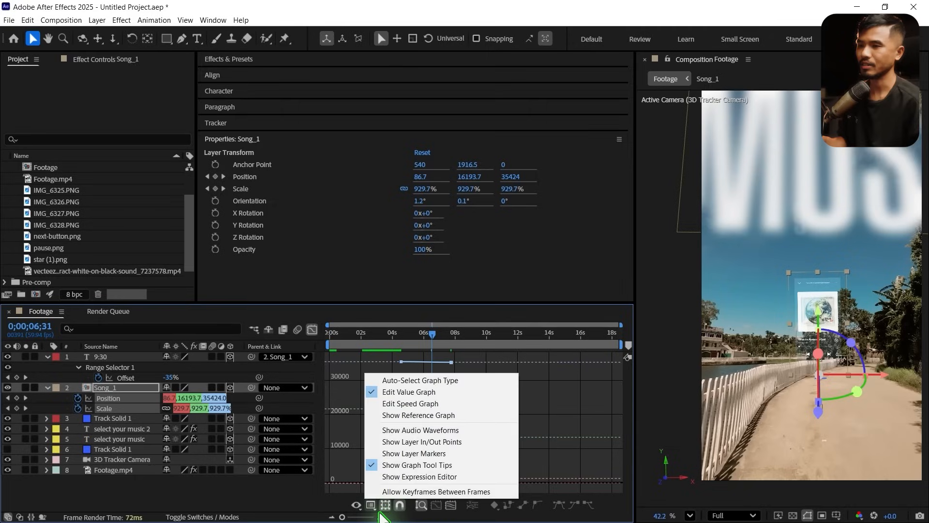
{"action": "left_click", "coordinate": [400, 402]}
Stretch the end keyframes' incoming ease toward the start so Song_1 moves fast and settles slowly, and preview it.
{"action": "left_click", "coordinate": [436, 504]}
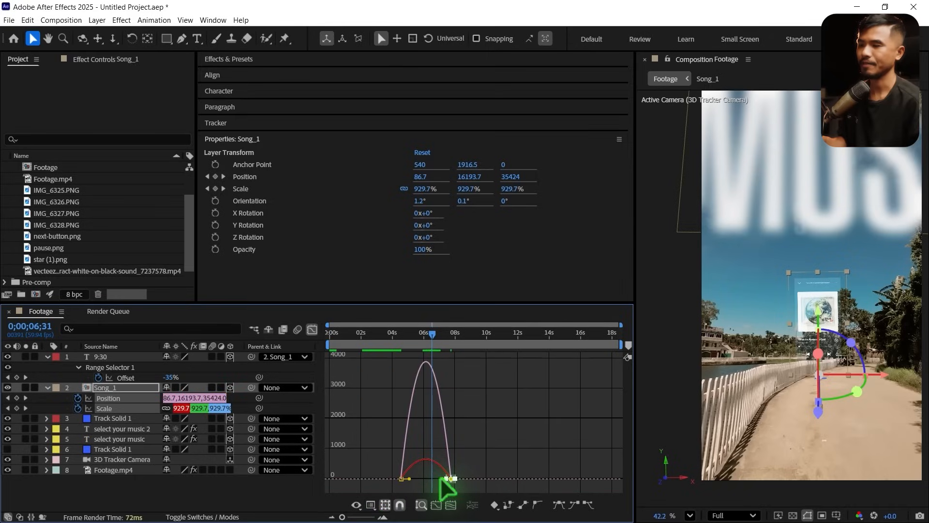
{"action": "left_click_drag", "start_coordinate": [441, 477], "coordinate": [415, 481]}
{"action": "left_click", "coordinate": [313, 329]}
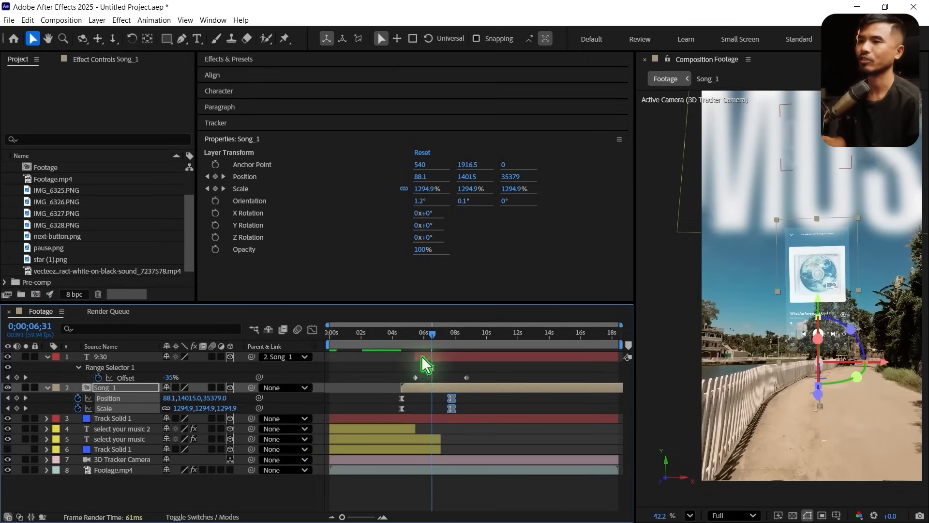
{"action": "left_click", "coordinate": [386, 333]}
{"action": "key", "text": "space"}
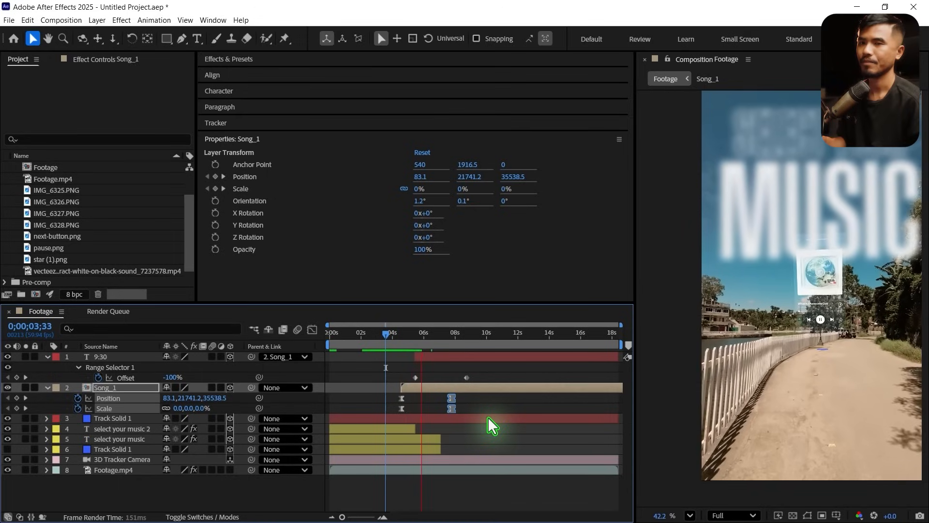
Shorten Song_1's entrance by moving the end Position and Scale keyframes to about 0;00;05;28, and preview the faster animation.
{"action": "left_click", "coordinate": [401, 339]}
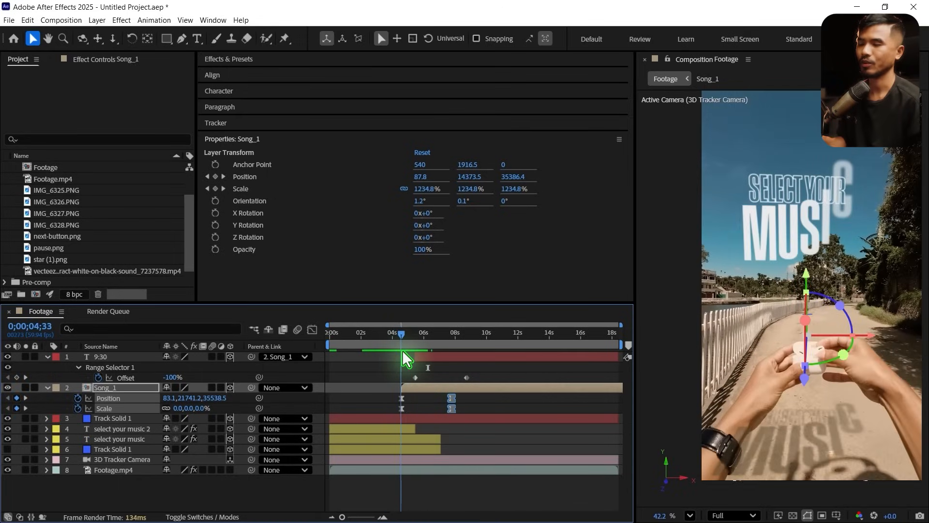
{"action": "key", "text": "shift+Page_Down"}
{"action": "key", "text": "shift+Page_Down"}
{"action": "key", "text": "shift+Page_Down"}
{"action": "key", "text": "shift+Page_Down"}
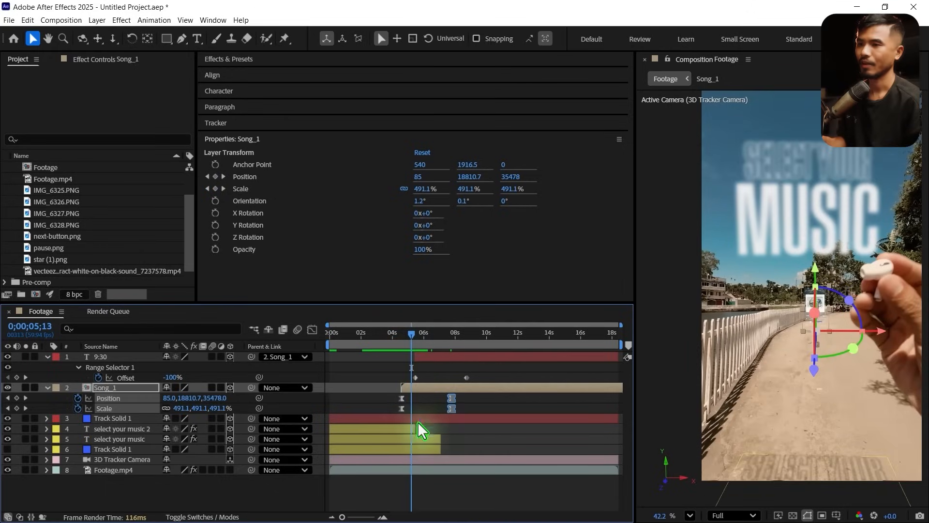
{"action": "key", "text": "equal"}
{"action": "key", "text": "equal"}
{"action": "left_click", "coordinate": [557, 402]}
{"action": "left_click_drag", "start_coordinate": [596, 399], "coordinate": [443, 404]}
{"action": "left_click_drag", "start_coordinate": [368, 341], "coordinate": [358, 340]}
{"action": "key", "text": "space"}
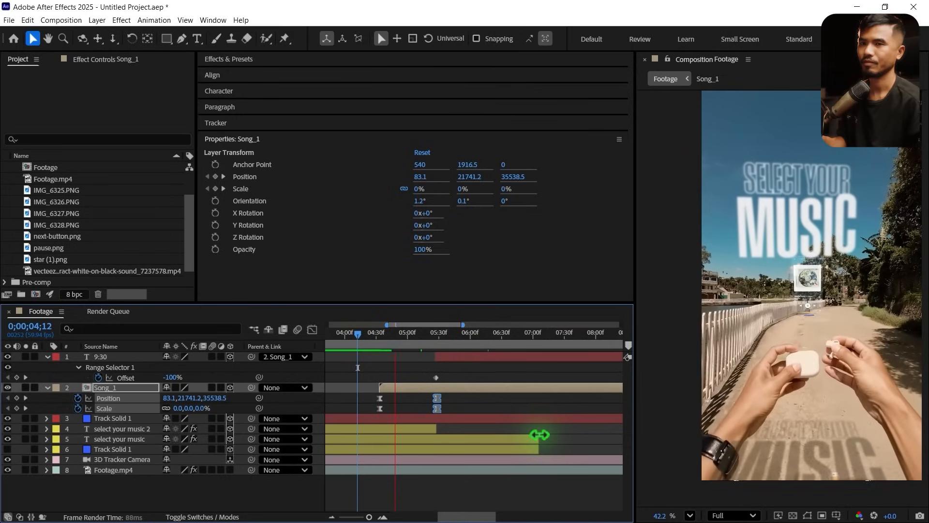
{"action": "left_click", "coordinate": [362, 339]}
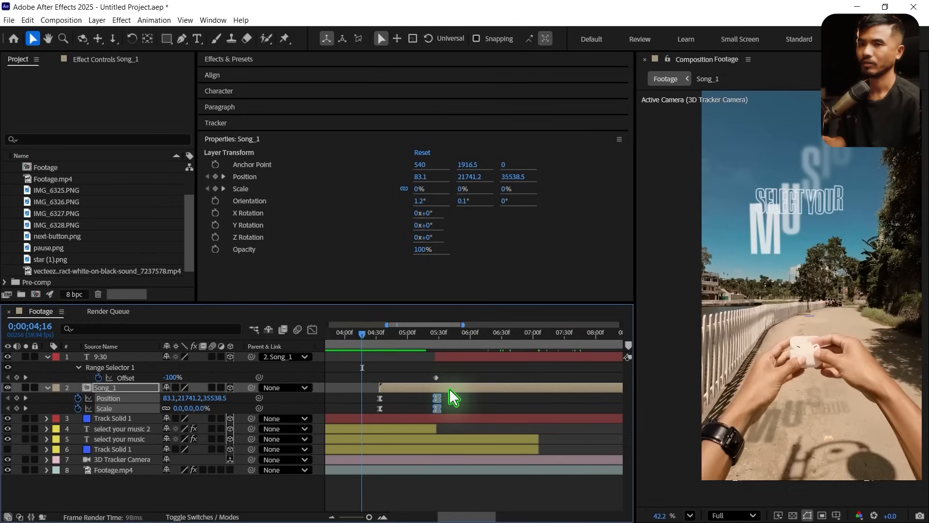
{"action": "key", "text": "space"}
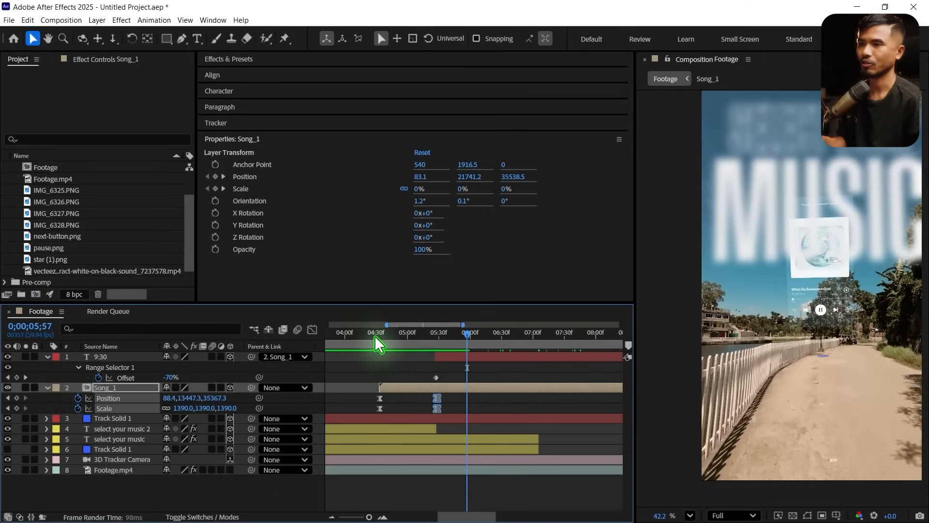
Apply the Warp effect to the Song_1 layer.
{"action": "left_click_drag", "start_coordinate": [374, 337], "coordinate": [395, 354]}
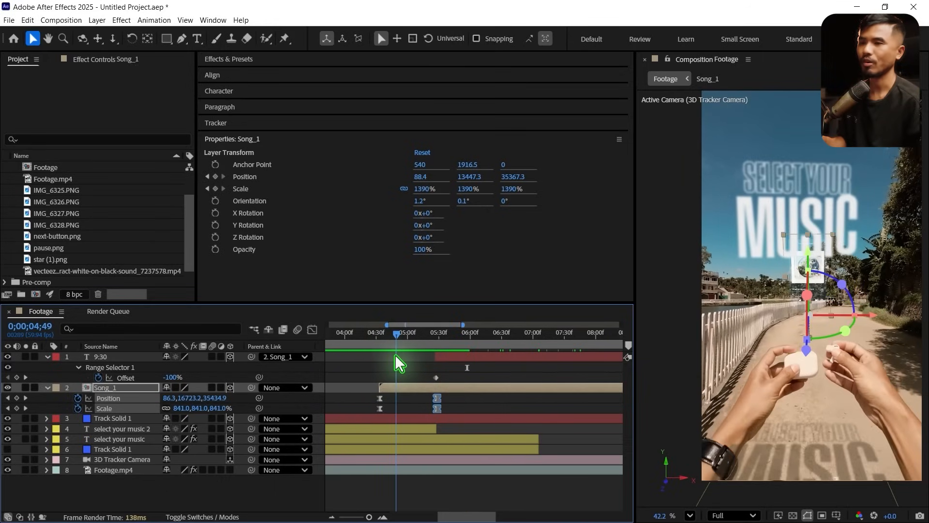
{"action": "left_click", "coordinate": [484, 402]}
{"action": "left_click", "coordinate": [410, 390]}
{"action": "key", "text": "ctrl+space"}
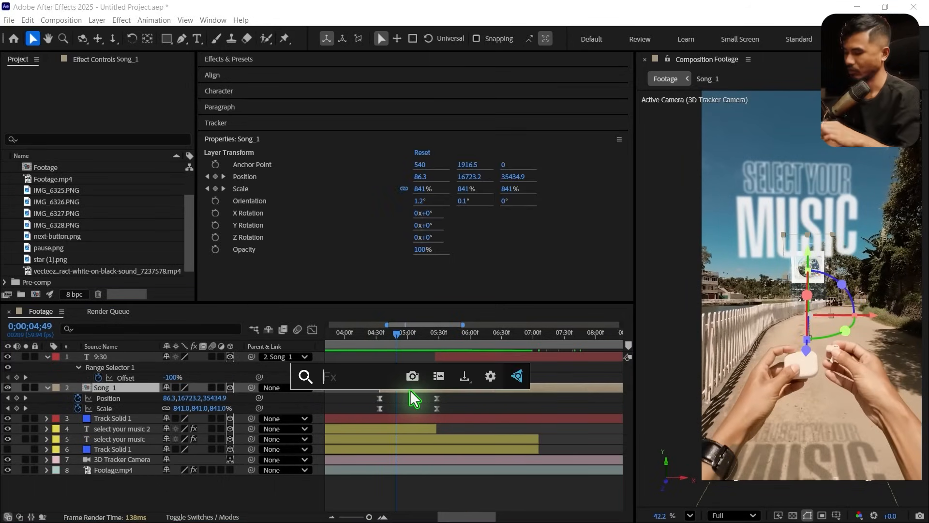
{"action": "type", "text": "warp"}
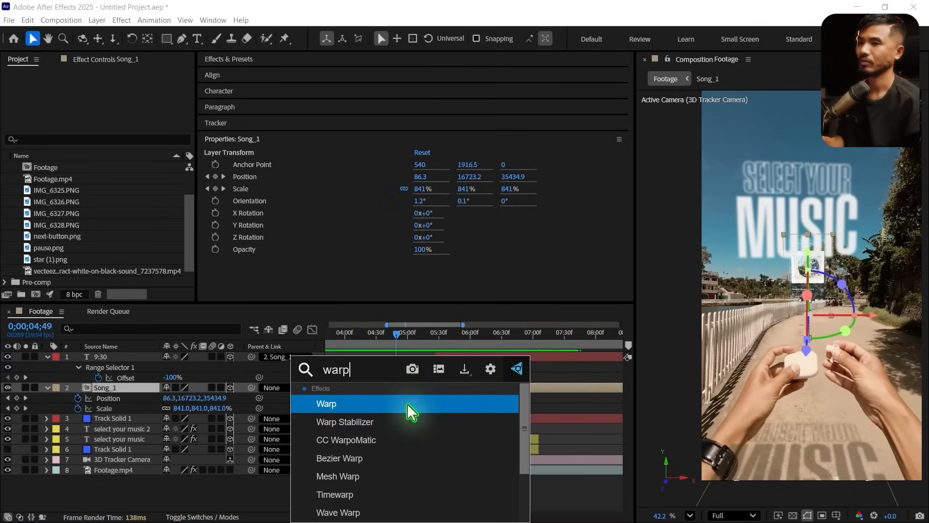
{"action": "left_click", "coordinate": [408, 403]}
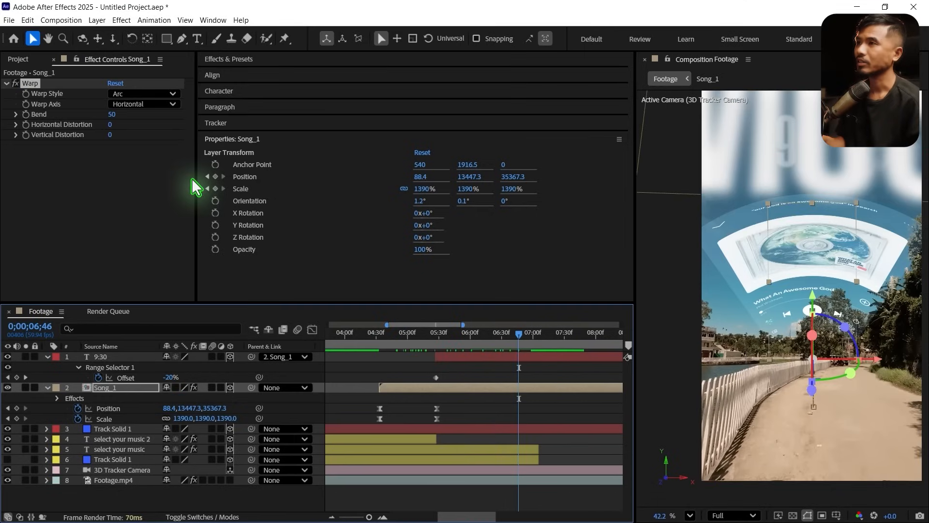
Set the Warp effect's Vertical Distortion to -100 and its Bend to 10.
{"action": "left_click", "coordinate": [116, 115]}
{"action": "type", "text": "0"}
{"action": "key", "text": "Return"}
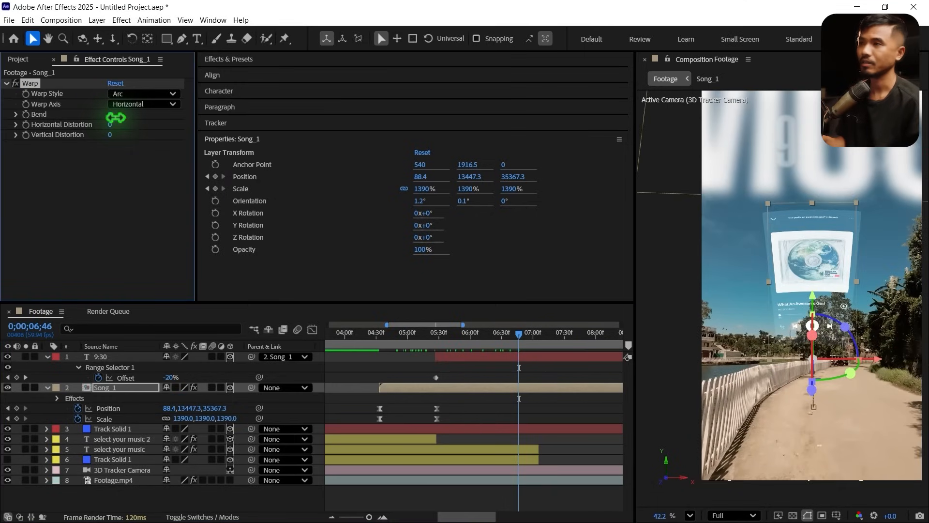
{"action": "left_click_drag", "start_coordinate": [110, 135], "coordinate": [58, 146]}
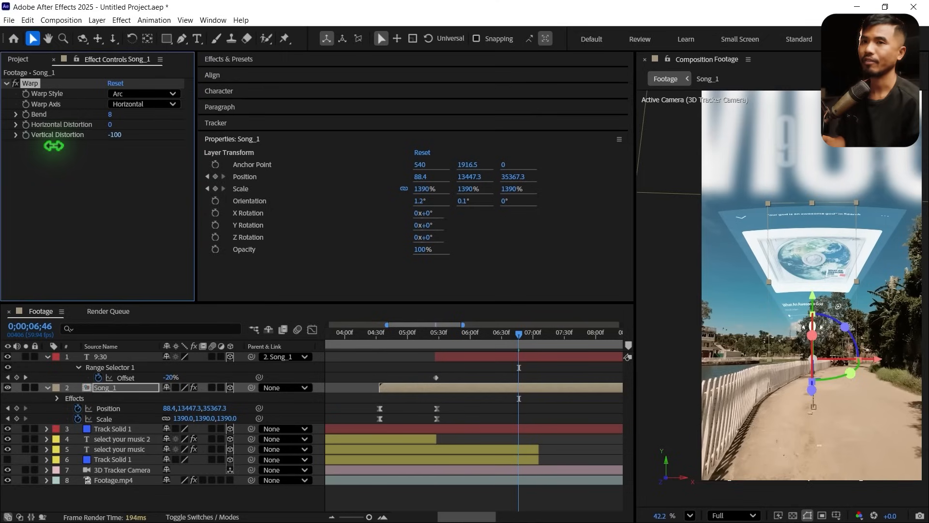
{"action": "left_click", "coordinate": [114, 115]}
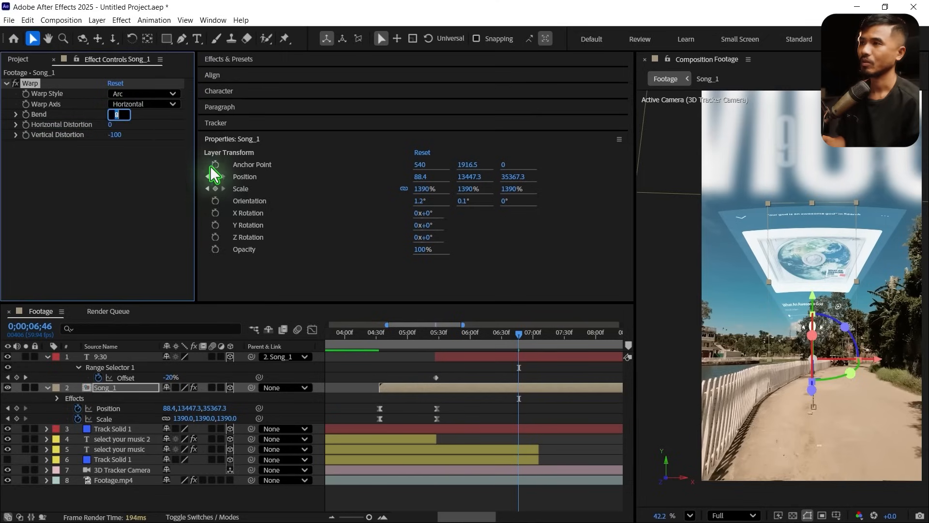
{"action": "type", "text": "10"}
{"action": "key", "text": "Return"}
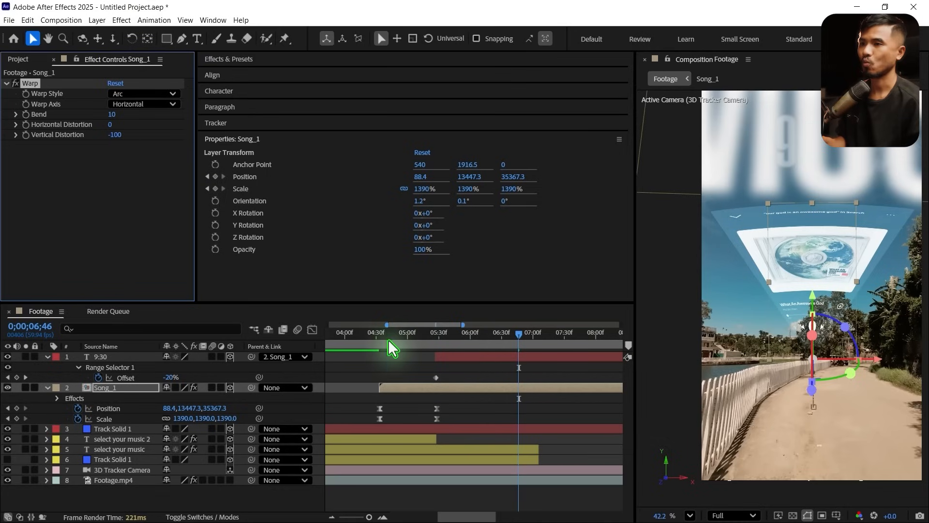
Keyframe Song_1's Warp Bend and Vertical Distortion at 0;00;04;46, and set both values to 0 at 0;00;05;36.
{"action": "mouse_move", "coordinate": [388, 338]}
{"action": "left_mouse_down"}
{"action": "mouse_move", "coordinate": [448, 355]}
{"action": "mouse_move", "coordinate": [393, 349]}
{"action": "left_mouse_up"}
{"action": "left_click", "coordinate": [40, 123]}
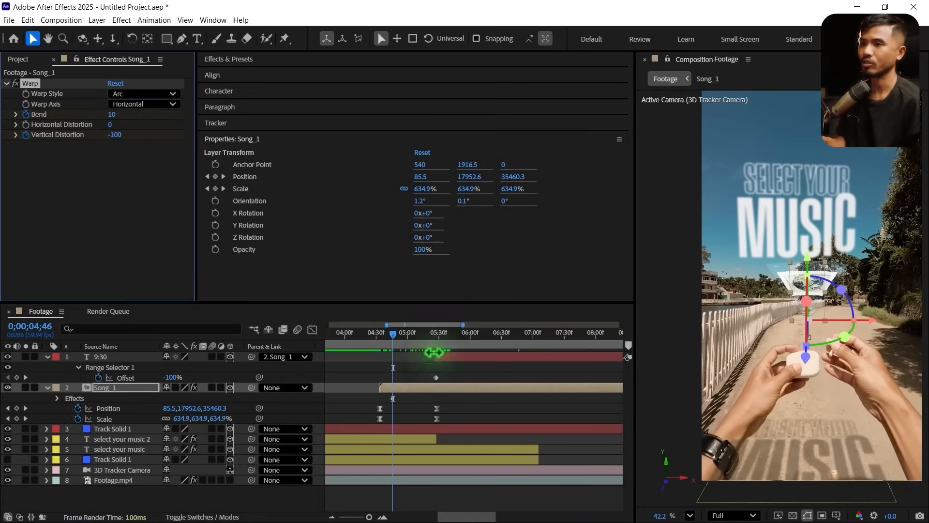
{"action": "left_click_drag", "start_coordinate": [399, 337], "coordinate": [444, 357]}
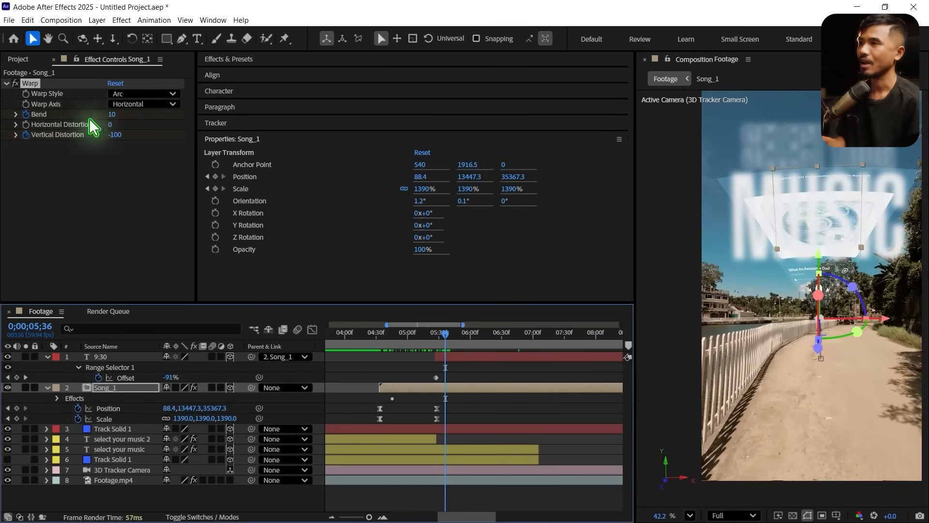
{"action": "left_click", "coordinate": [116, 114]}
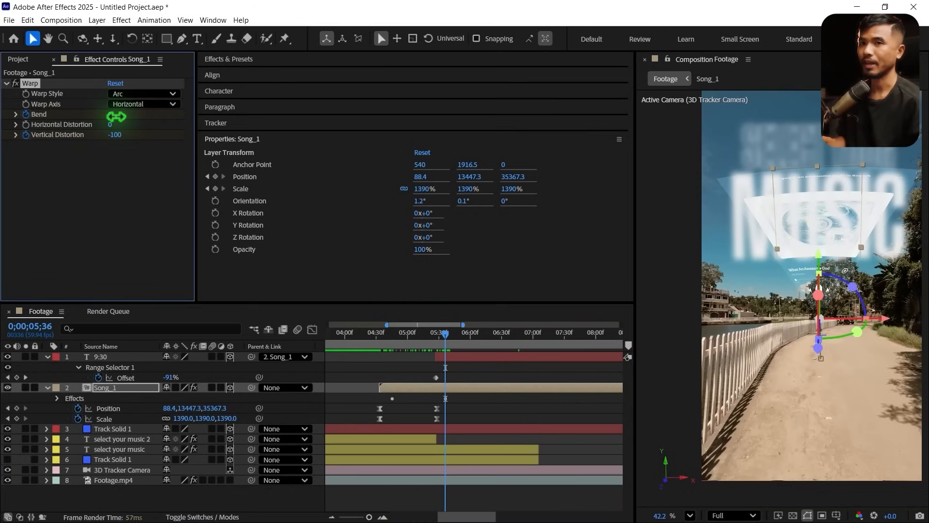
{"action": "left_click", "coordinate": [118, 135]}
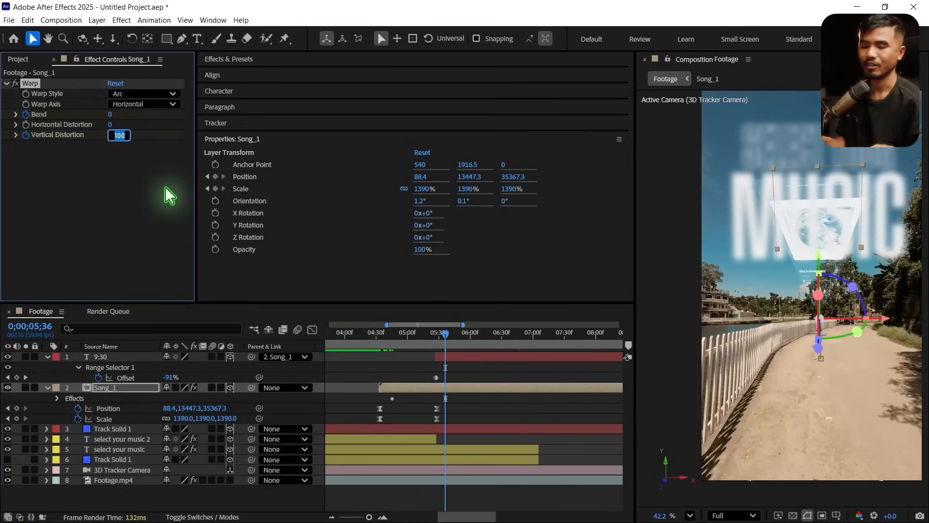
{"action": "type", "text": "0"}
{"action": "key", "text": "Return"}
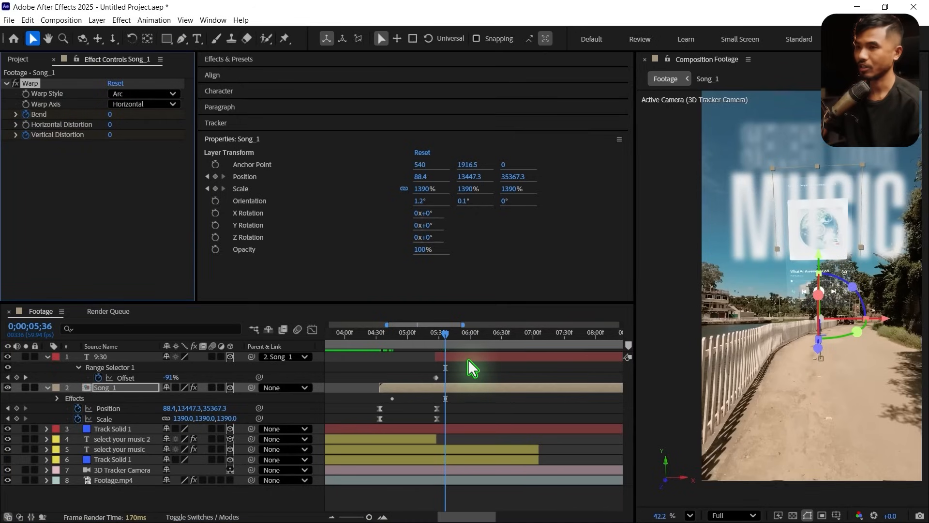
Easy-ease the Bend and Vertical Distortion keyframes, stretch the end keyframes' incoming ease toward the start, and preview the entrance.
{"action": "key", "text": "u"}
{"action": "left_click_drag", "start_coordinate": [498, 401], "coordinate": [380, 417]}
{"action": "key", "text": "F9"}
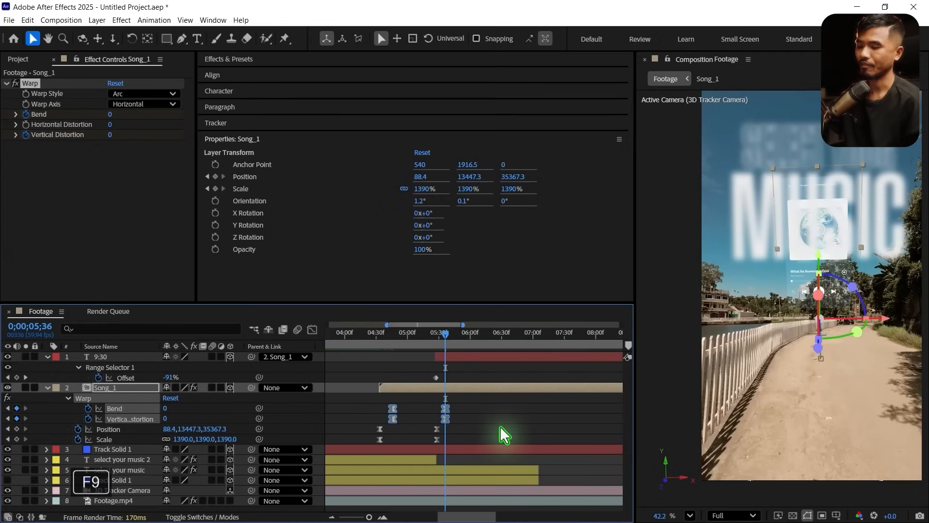
{"action": "left_click", "coordinate": [312, 330]}
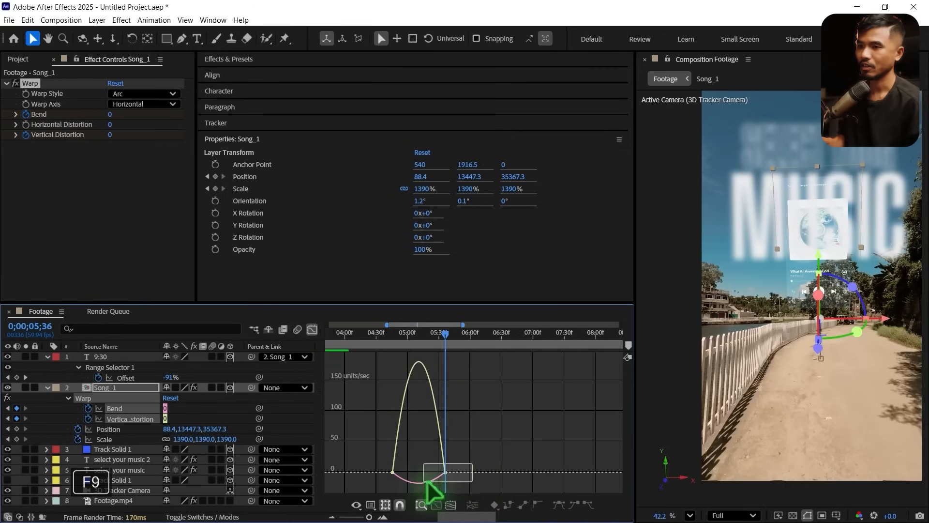
{"action": "left_click_drag", "start_coordinate": [442, 472], "coordinate": [413, 475]}
{"action": "left_click", "coordinate": [312, 330]}
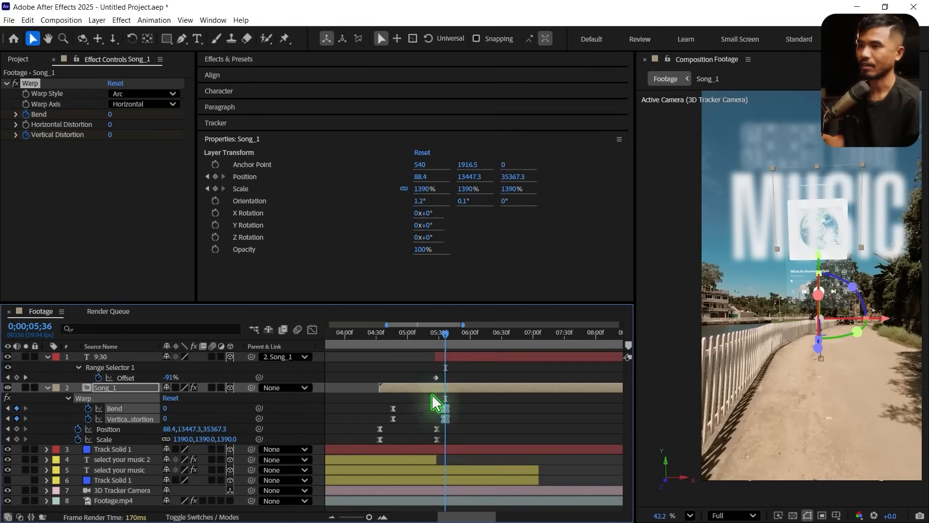
{"action": "key", "text": "space"}
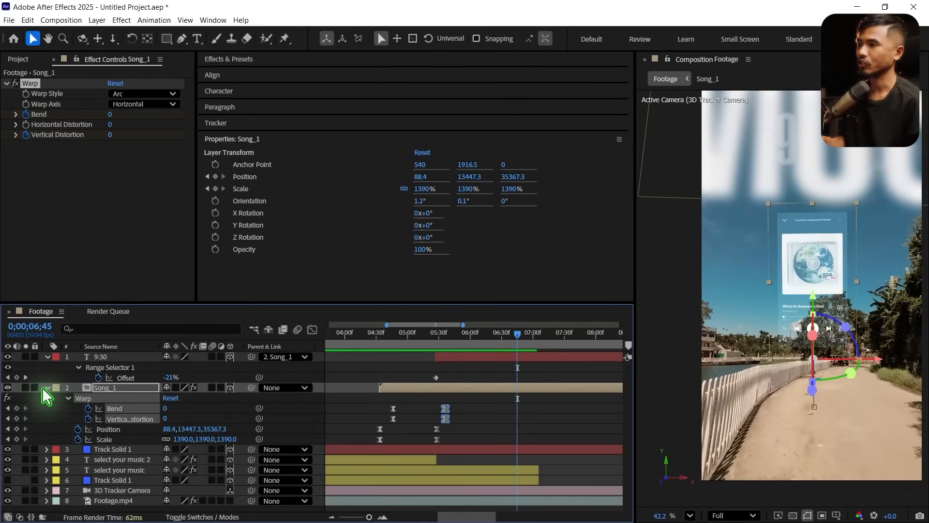
Collapse the Song_1 and 9:30 layers' properties and preview the animation across the composition.
{"action": "left_click", "coordinate": [47, 388]}
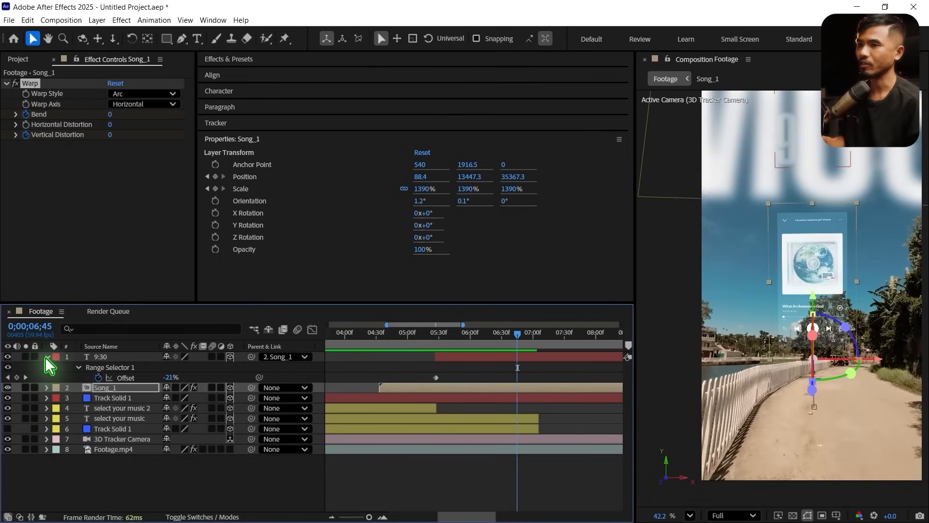
{"action": "left_click", "coordinate": [46, 357]}
{"action": "left_click_drag", "start_coordinate": [368, 338], "coordinate": [544, 362]}
{"action": "scroll", "coordinate": [544, 361], "scroll_direction": "down", "scroll_amount": 4}
{"action": "mouse_move", "coordinate": [446, 338]}
{"action": "left_mouse_down"}
{"action": "mouse_move", "coordinate": [461, 345]}
{"action": "mouse_move", "coordinate": [454, 351]}
{"action": "left_mouse_up"}
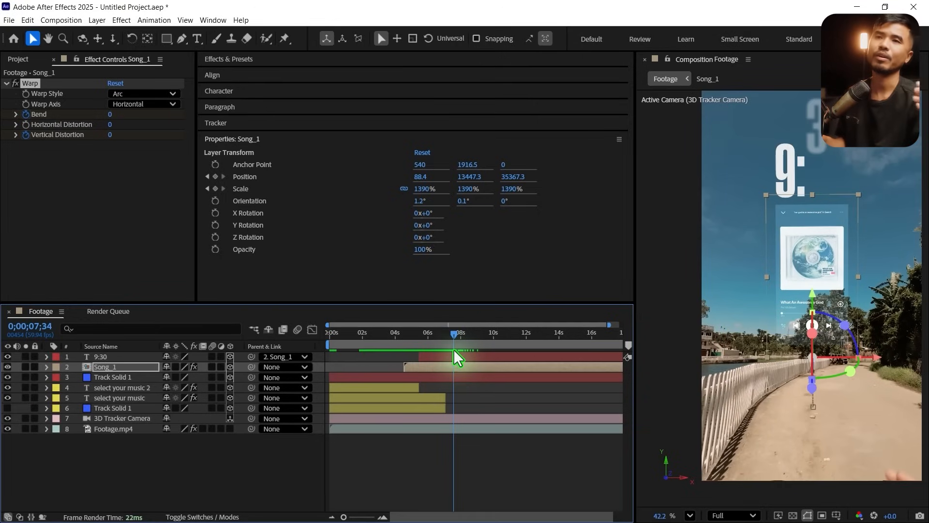
{"action": "key", "text": "space"}
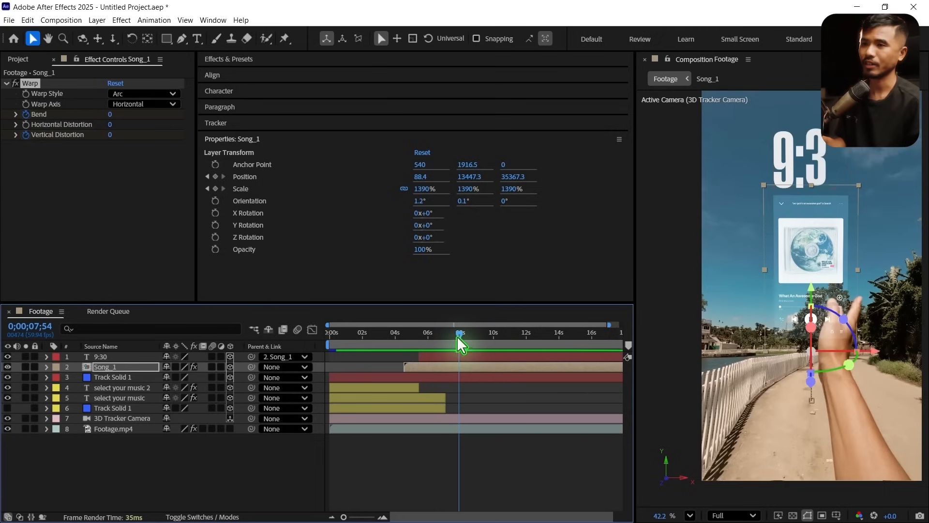
Duplicate Footage.mp4 as a layer named Track and delete the 3D Camera Tracker effect from the copy.
{"action": "left_click_drag", "start_coordinate": [457, 336], "coordinate": [379, 335]}
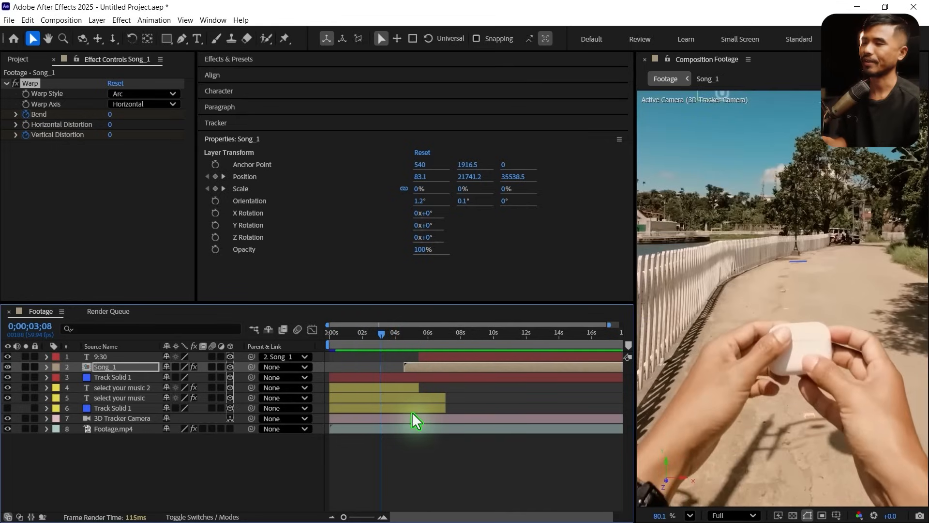
{"action": "left_click", "coordinate": [129, 428]}
{"action": "key", "text": "ctrl+d"}
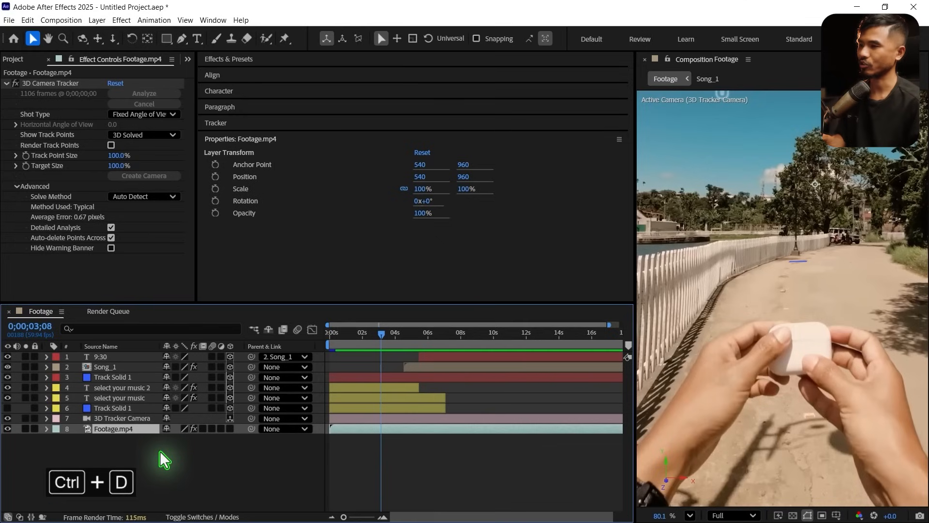
{"action": "left_click", "coordinate": [57, 83]}
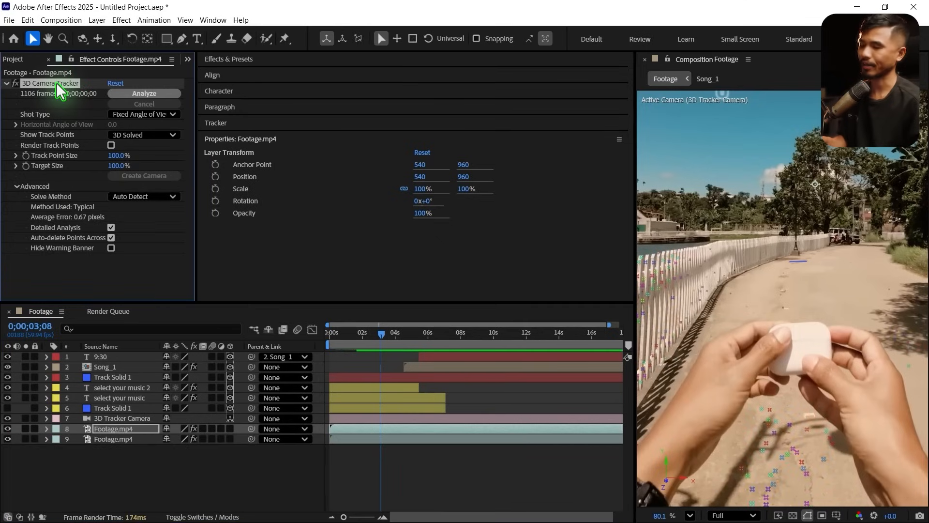
{"action": "key", "text": "Delete"}
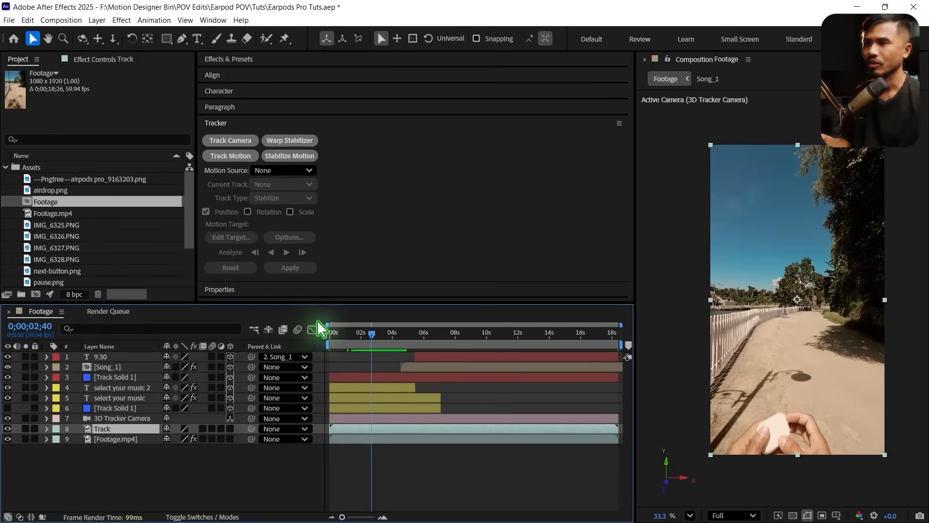
Trim the Track layer's start to 0;00;03;25, where the earbuds first show inside the opening case.
{"action": "left_click_drag", "start_coordinate": [373, 338], "coordinate": [376, 343]}
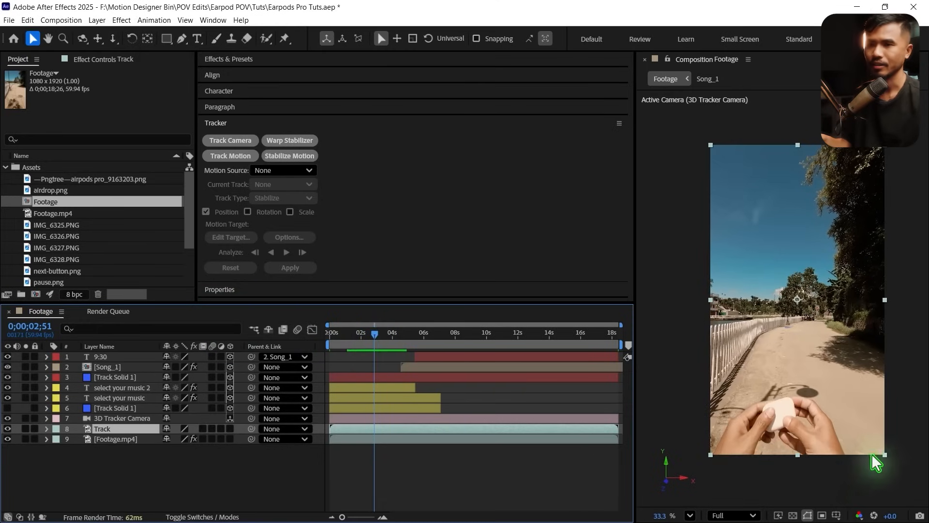
{"action": "scroll", "coordinate": [828, 429], "scroll_direction": "up", "scroll_amount": 4}
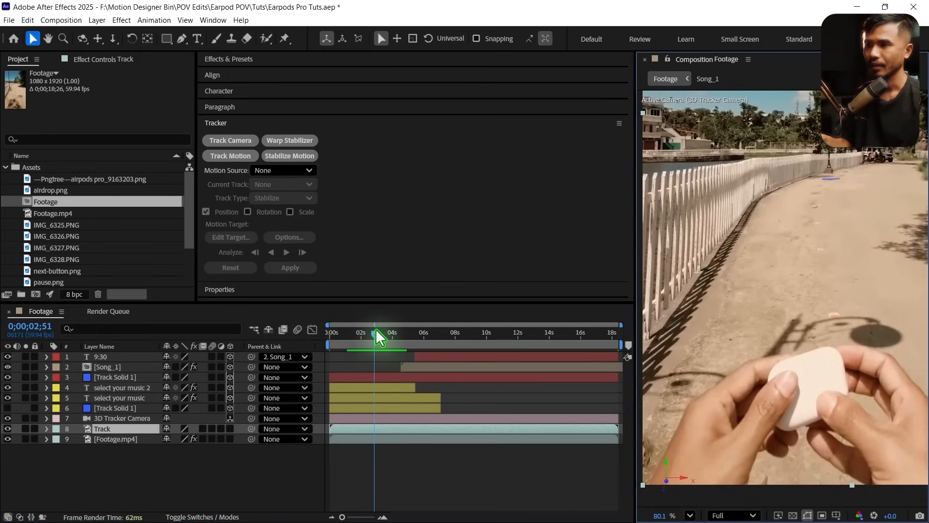
{"action": "mouse_move", "coordinate": [376, 331]}
{"action": "left_mouse_down"}
{"action": "mouse_move", "coordinate": [381, 344]}
{"action": "mouse_move", "coordinate": [385, 337]}
{"action": "left_mouse_up"}
{"action": "scroll", "coordinate": [796, 205], "scroll_direction": "up", "scroll_amount": 3}
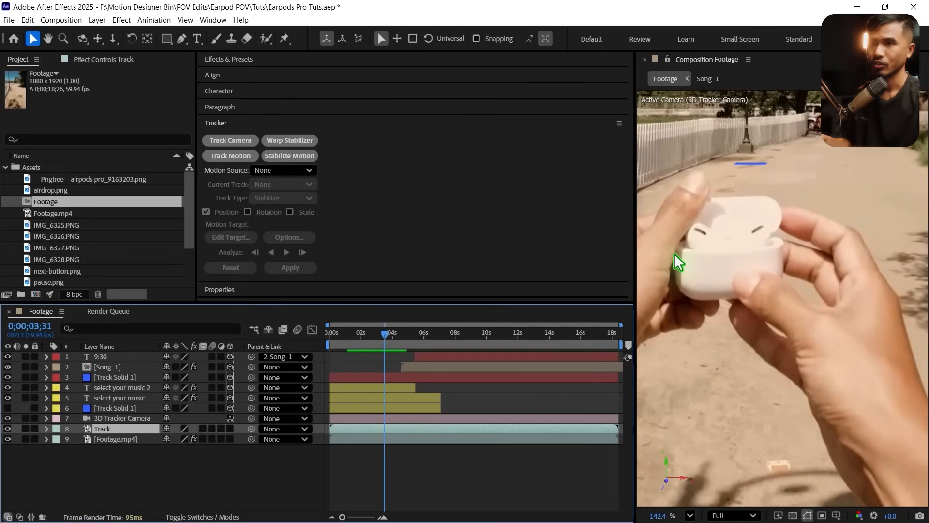
{"action": "key", "text": "Page_Up"}
{"action": "key", "text": "Page_Up"}
{"action": "key", "text": "Page_Up"}
{"action": "key", "text": "Page_Up"}
{"action": "key", "text": "Page_Up"}
{"action": "key", "text": "Page_Up"}
{"action": "key", "text": "Page_Up"}
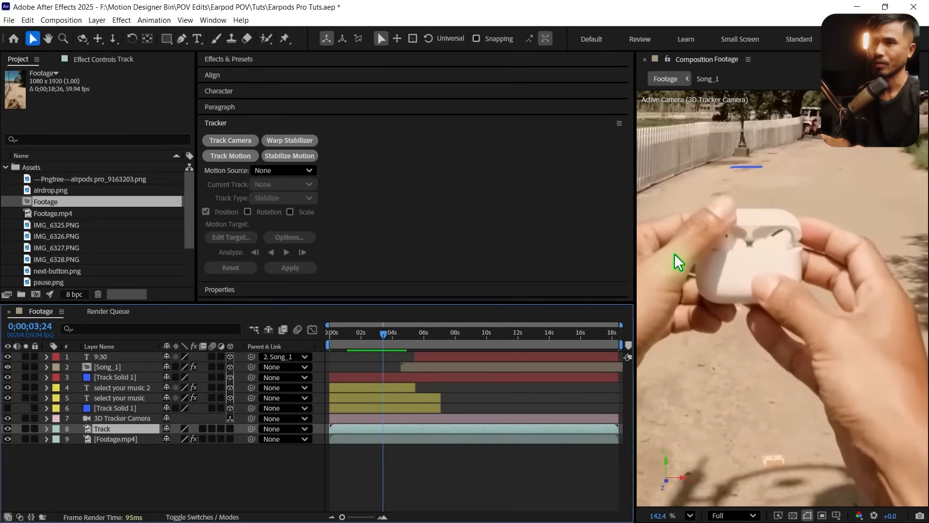
{"action": "key", "text": "Page_Up"}
{"action": "key", "text": "Page_Down"}
{"action": "key", "text": "Page_Down"}
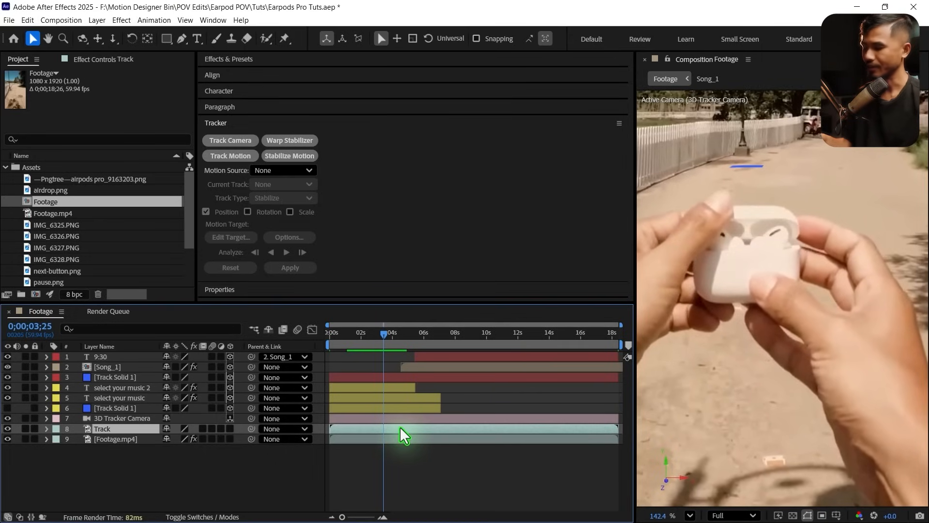
{"action": "key", "text": "alt+bracketleft"}
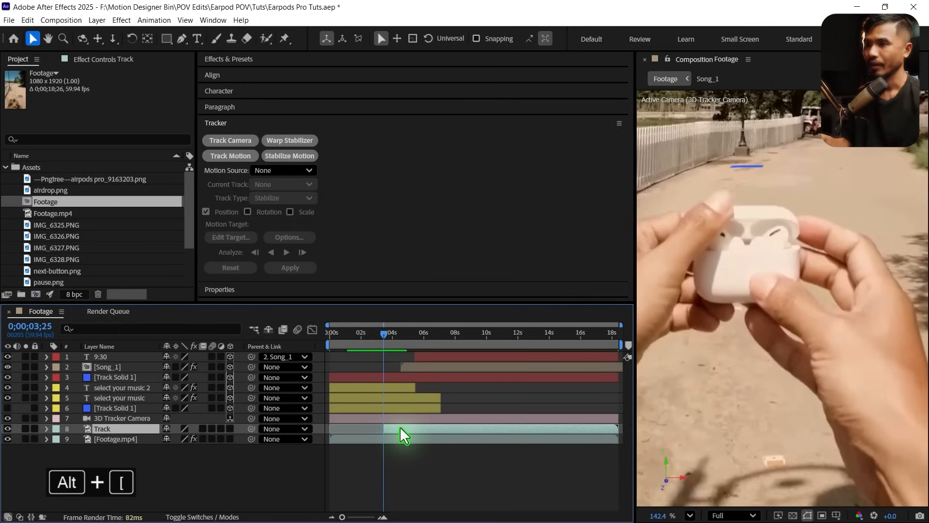
Trim the Track layer's end to 0;00;04;42 and return the playhead to the layer's in point.
{"action": "left_click_drag", "start_coordinate": [382, 339], "coordinate": [400, 347]}
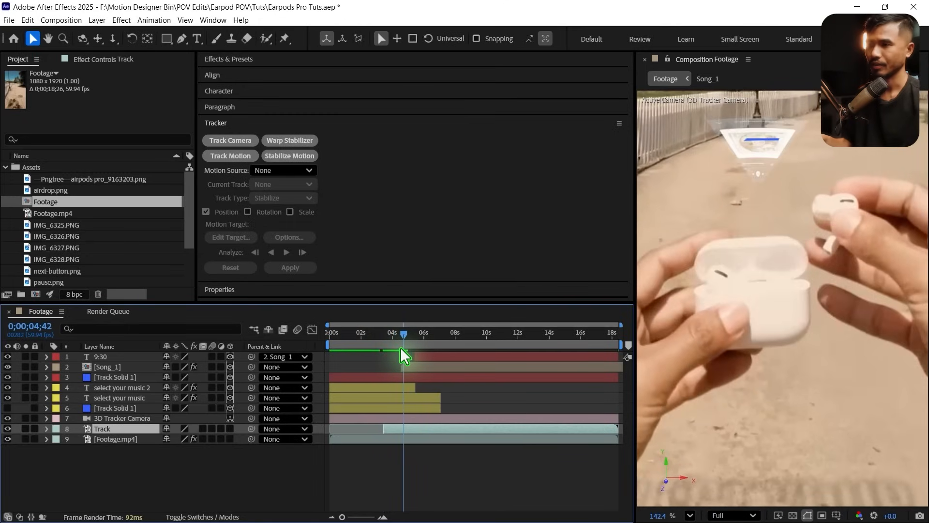
{"action": "key", "text": "alt+bracketright"}
{"action": "key", "text": "i"}
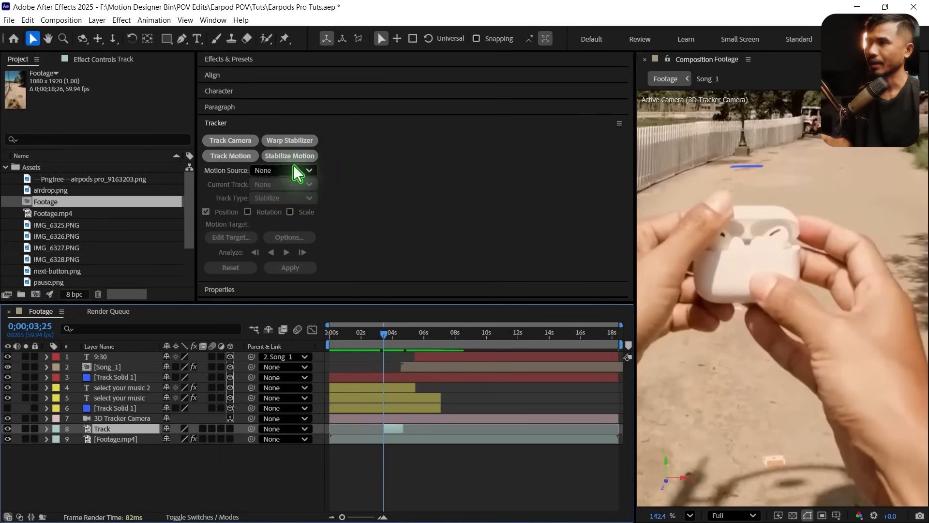
Start a motion track on the Track layer and place Track Point 1 over the left earbud's dark mark inside the case.
{"action": "left_click", "coordinate": [236, 158]}
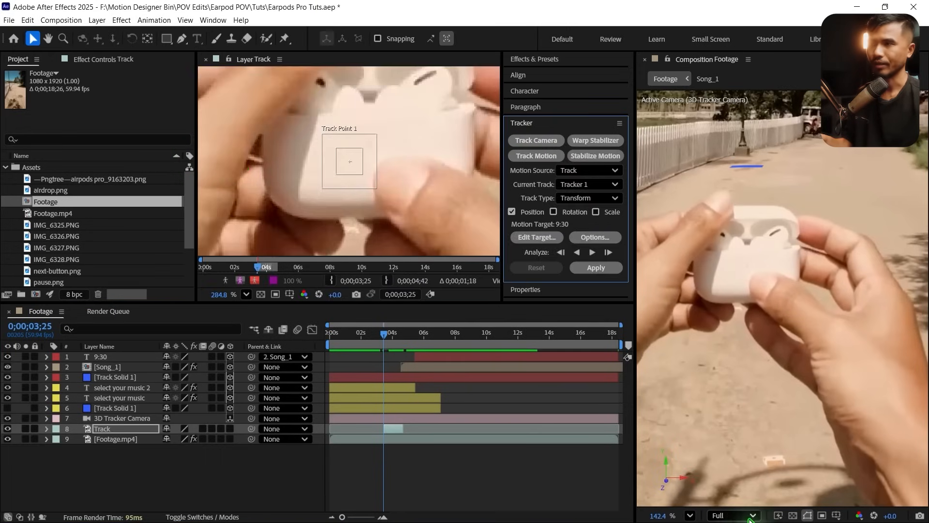
{"action": "left_click_drag", "start_coordinate": [360, 138], "coordinate": [405, 190]}
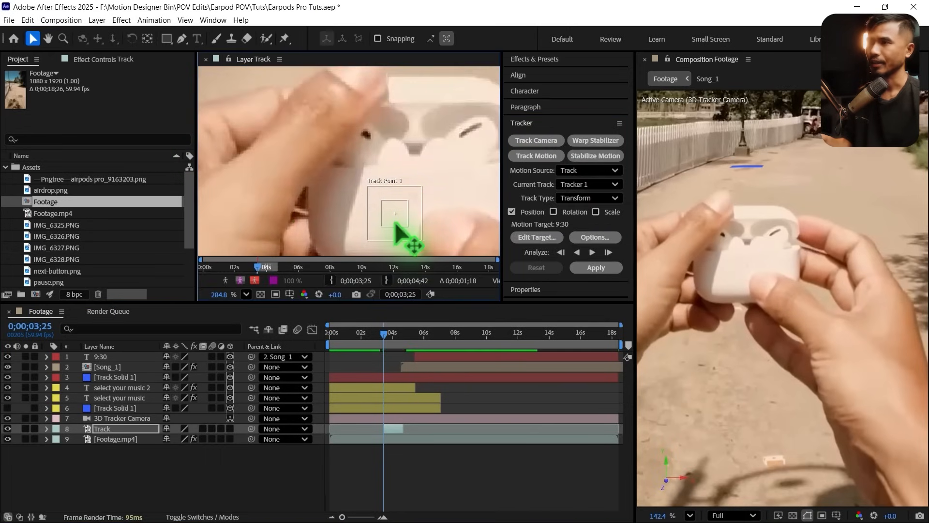
{"action": "left_click_drag", "start_coordinate": [395, 224], "coordinate": [370, 147]}
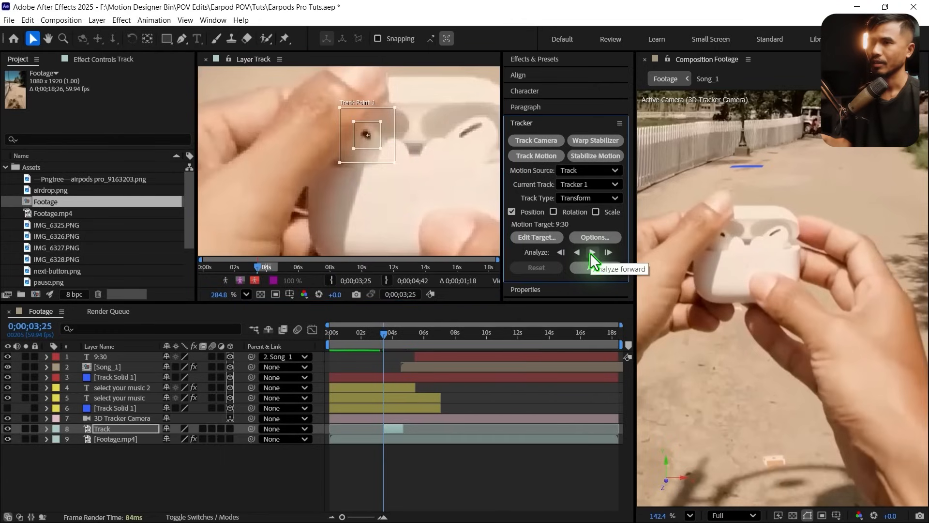
Analyze Track Point 1's motion forward frame by frame from 0;00;03;25 to 0;00;03;35.
{"action": "left_click", "coordinate": [609, 252]}
{"action": "left_click", "coordinate": [609, 252]}
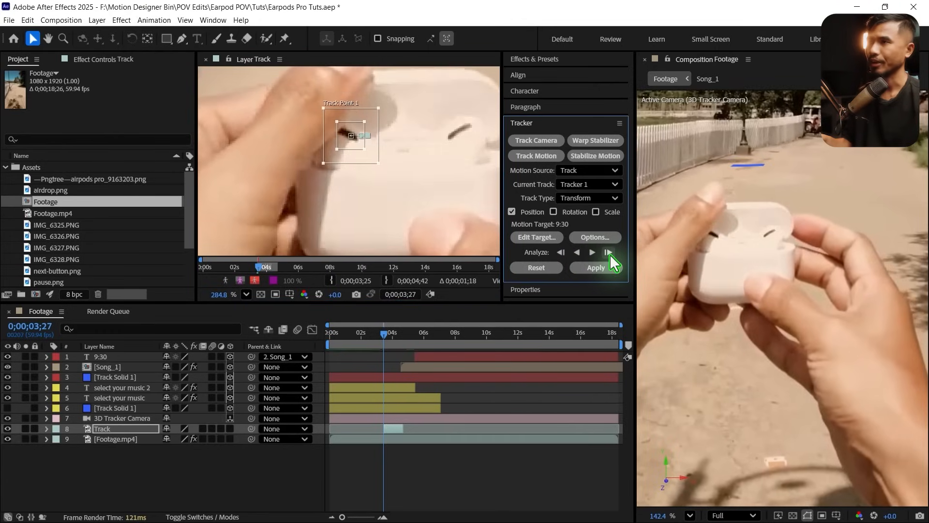
{"action": "left_click", "coordinate": [609, 253]}
{"action": "left_click", "coordinate": [608, 252]}
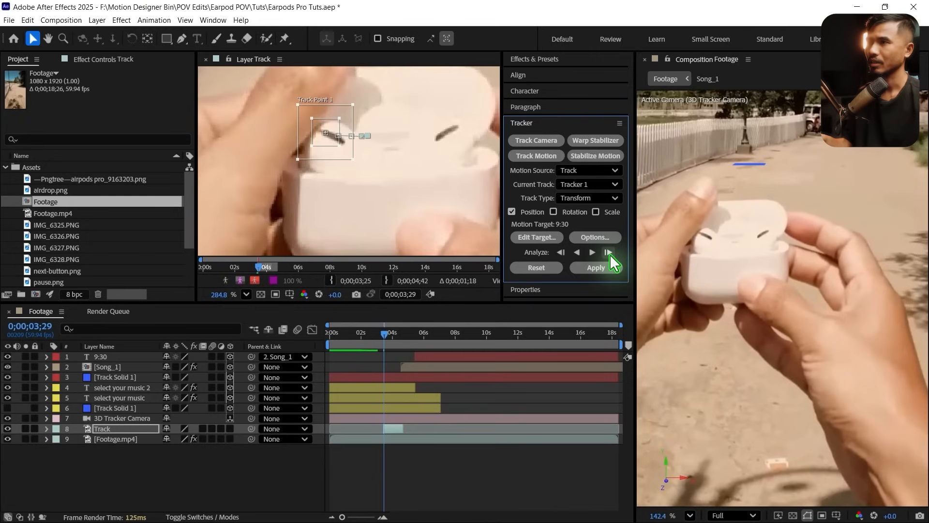
{"action": "left_click", "coordinate": [609, 252]}
{"action": "left_click", "coordinate": [609, 252]}
{"action": "left_click", "coordinate": [609, 252]}
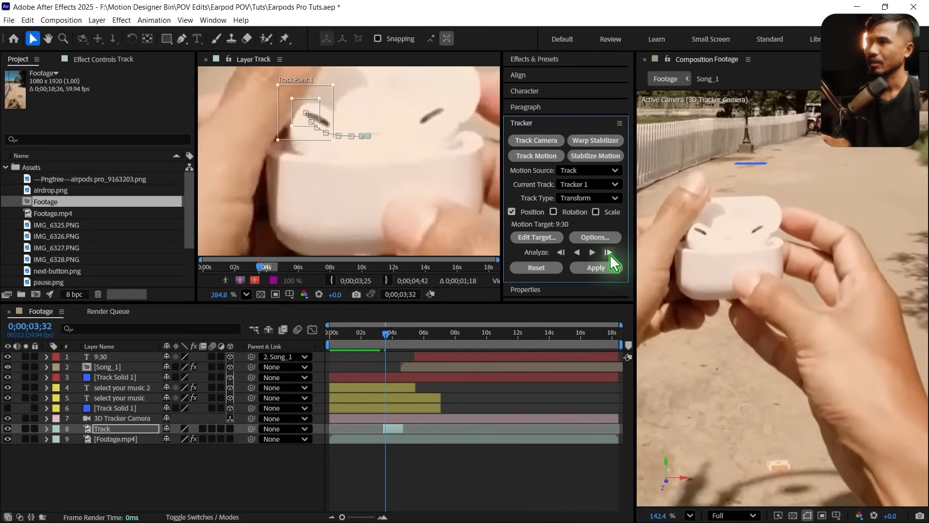
{"action": "left_click", "coordinate": [608, 253]}
{"action": "left_click", "coordinate": [608, 252]}
{"action": "left_click", "coordinate": [609, 253]}
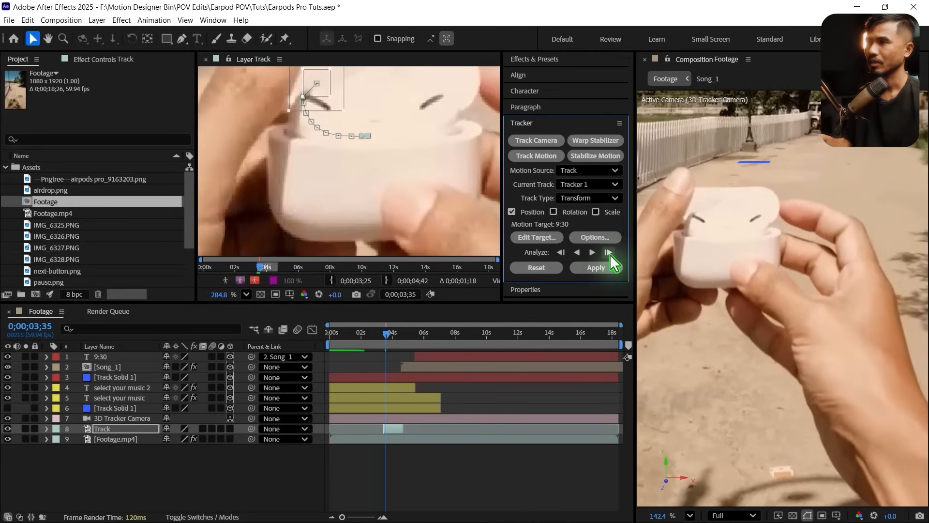
Move Track Point 1 back onto the left earbud's dark mark at 0;00;03;35 and analyze one frame forward.
{"action": "left_click_drag", "start_coordinate": [312, 95], "coordinate": [315, 108]}
{"action": "left_click", "coordinate": [508, 265]}
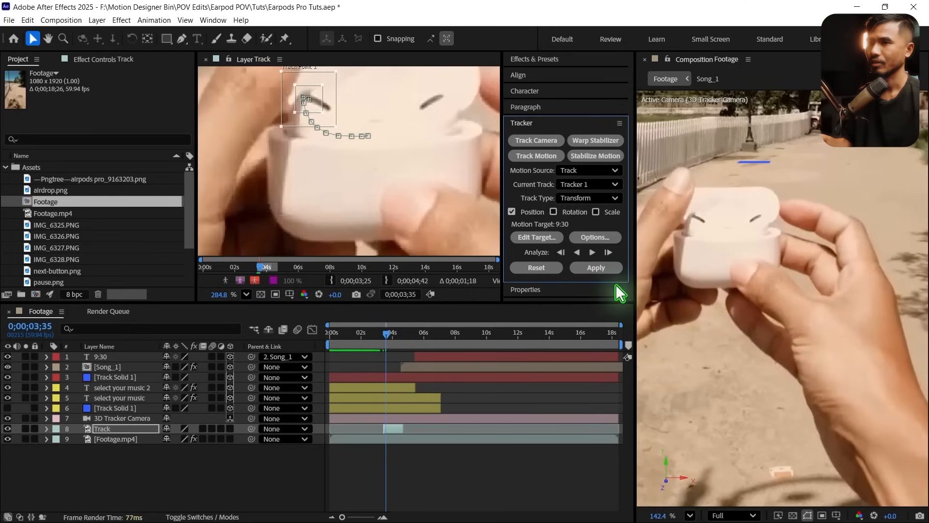
{"action": "left_click", "coordinate": [608, 251]}
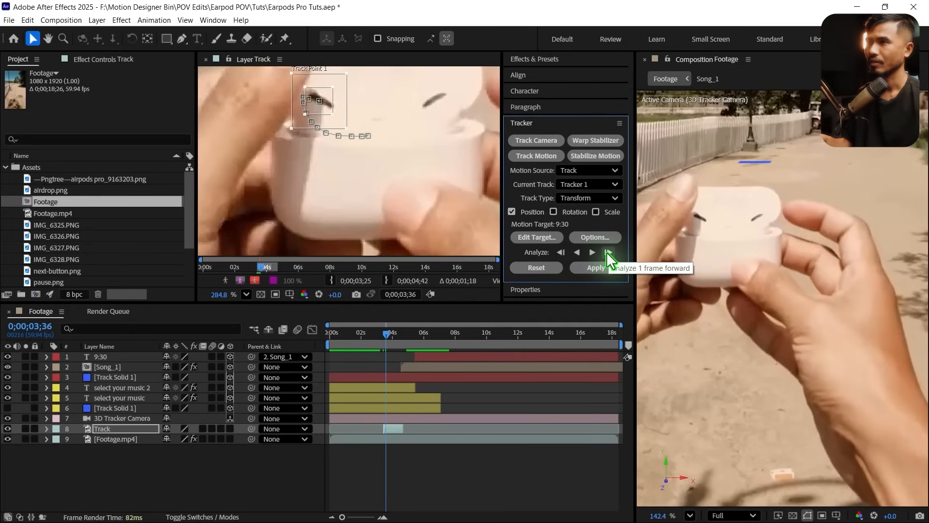
Realign Track Point 1 with the case lid's dark slot where it drifts and analyze frame by frame to 0;00;03;39.
{"action": "mouse_move", "coordinate": [325, 109]}
{"action": "left_mouse_down"}
{"action": "mouse_move", "coordinate": [318, 103]}
{"action": "mouse_move", "coordinate": [334, 98]}
{"action": "left_mouse_up"}
{"action": "left_click", "coordinate": [608, 253]}
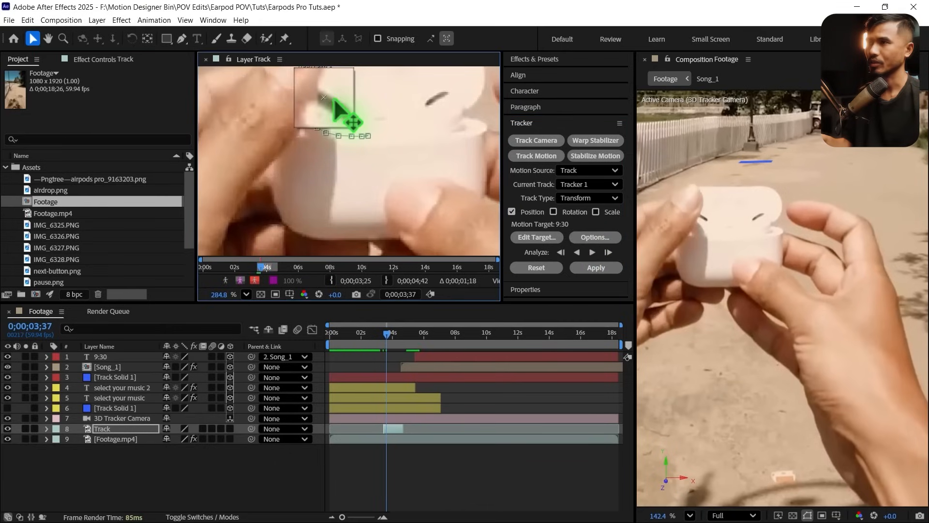
{"action": "left_click", "coordinate": [609, 251]}
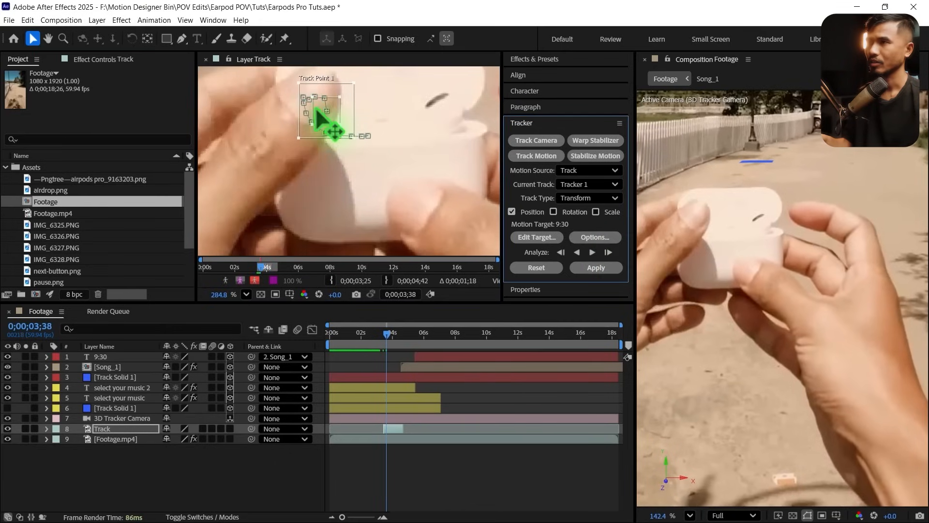
{"action": "mouse_move", "coordinate": [329, 118]}
{"action": "left_mouse_down"}
{"action": "mouse_move", "coordinate": [341, 121]}
{"action": "mouse_move", "coordinate": [333, 121]}
{"action": "left_mouse_up"}
{"action": "left_click", "coordinate": [608, 251]}
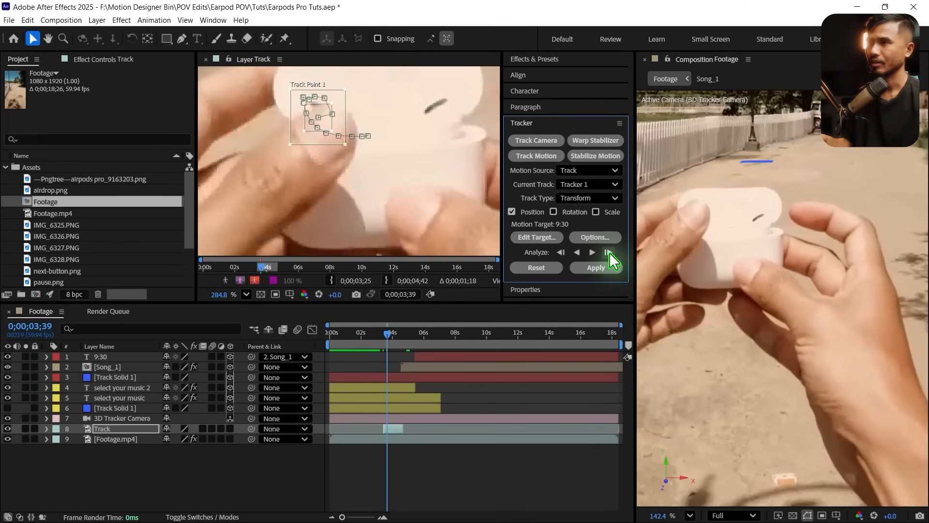
Keep correcting Track Point 1 on the slot while analyzing single frames forward to 0;00;03;41.
{"action": "mouse_move", "coordinate": [332, 115]}
{"action": "left_mouse_down"}
{"action": "mouse_move", "coordinate": [344, 119]}
{"action": "mouse_move", "coordinate": [323, 109]}
{"action": "left_mouse_up"}
{"action": "key", "text": "ctrl+z"}
{"action": "left_click", "coordinate": [609, 252]}
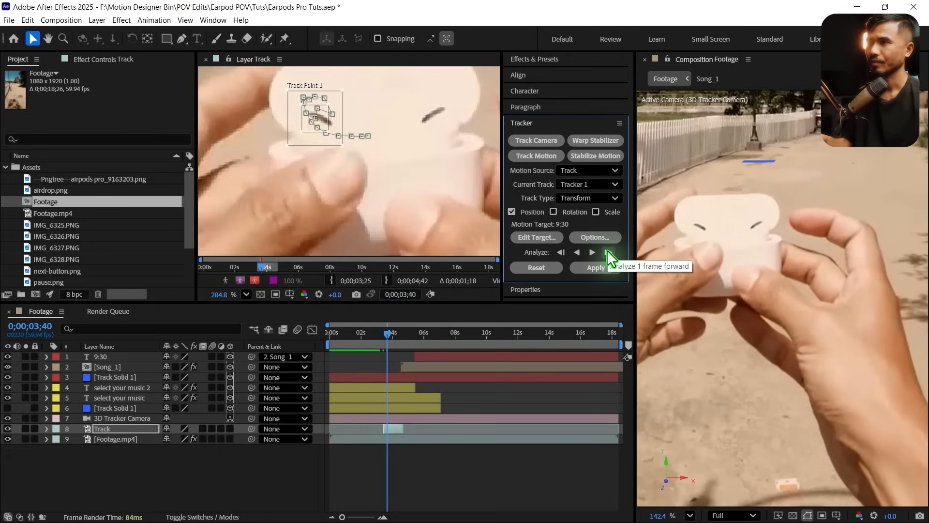
{"action": "mouse_move", "coordinate": [325, 120]}
{"action": "left_mouse_down"}
{"action": "mouse_move", "coordinate": [332, 122]}
{"action": "mouse_move", "coordinate": [324, 118]}
{"action": "left_mouse_up"}
{"action": "left_click", "coordinate": [608, 250]}
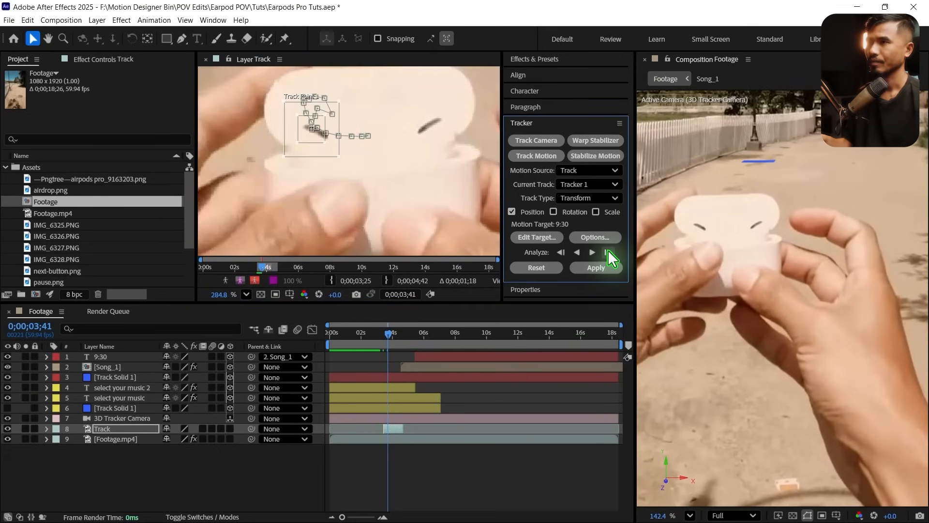
Analyze the remaining motion forward to the end of the Track clip at 0;00;04;42.
{"action": "left_click", "coordinate": [607, 250]}
{"action": "left_click", "coordinate": [608, 250]}
{"action": "left_click", "coordinate": [608, 249]}
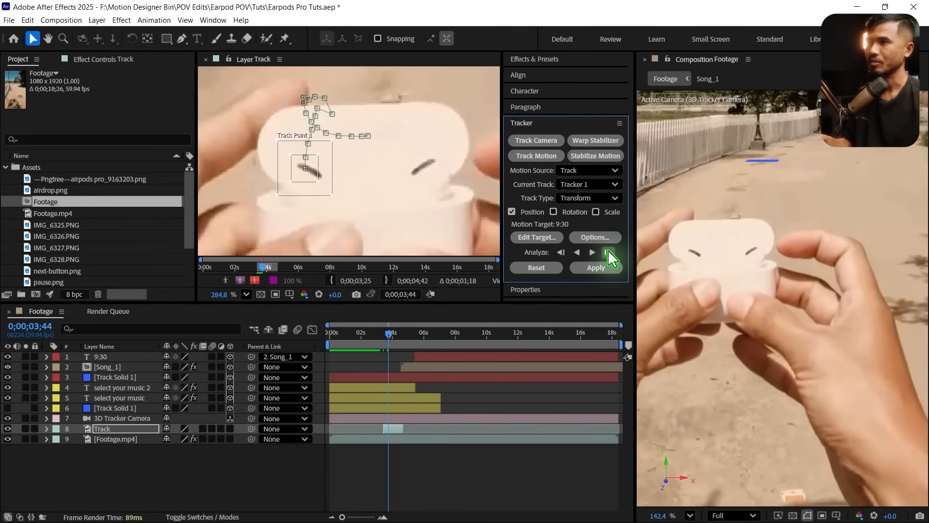
{"action": "left_click", "coordinate": [608, 249]}
{"action": "left_click", "coordinate": [608, 250]}
{"action": "left_click", "coordinate": [608, 249]}
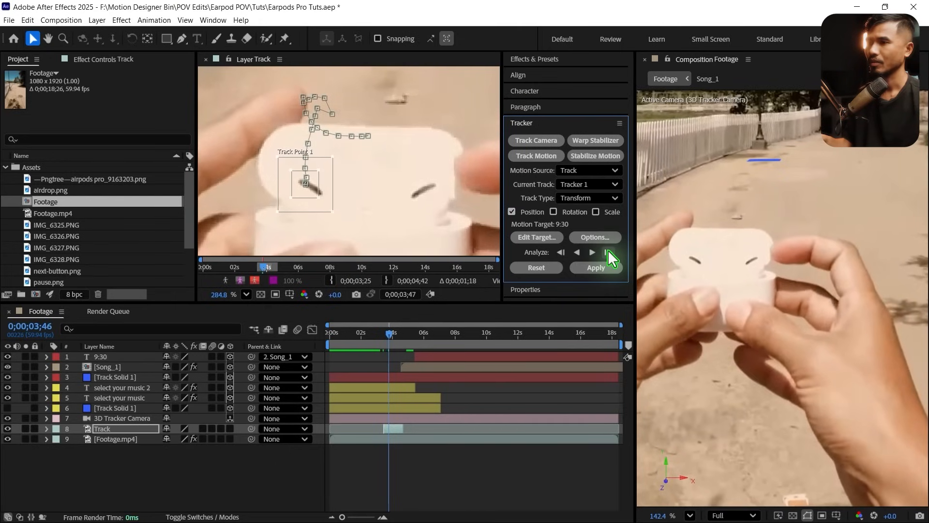
{"action": "left_click", "coordinate": [592, 252]}
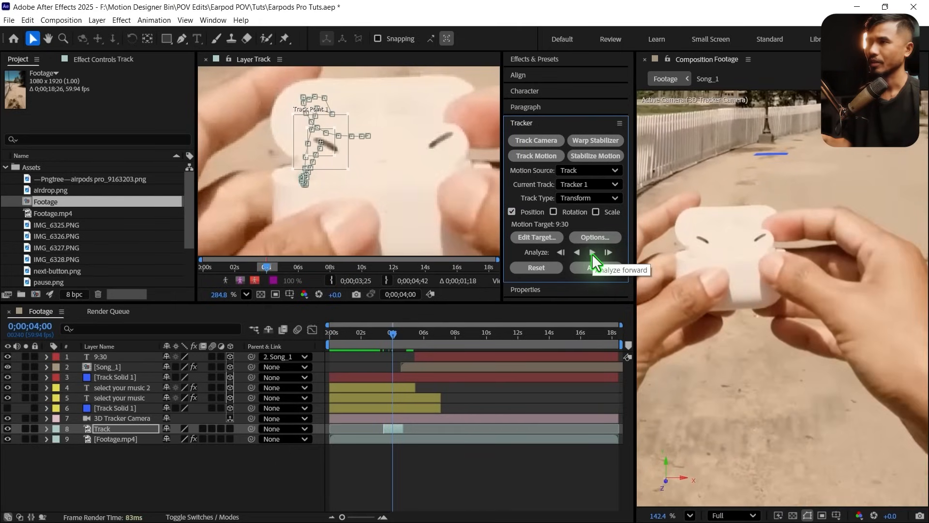
{"action": "left_click", "coordinate": [592, 252]}
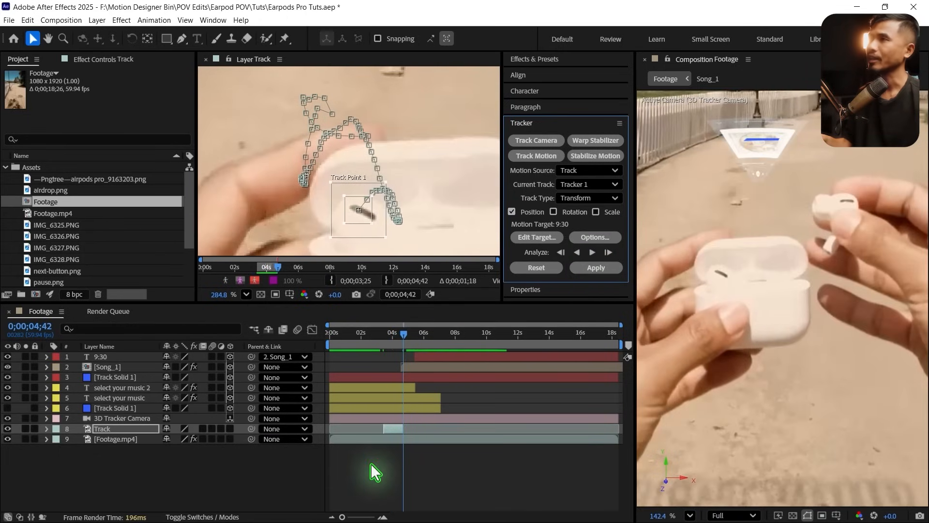
Create a null object and trim it to span from 0;00;03;25 to 0;00;04;42.
{"action": "left_click", "coordinate": [97, 19]}
{"action": "mouse_move", "coordinate": [121, 33]}
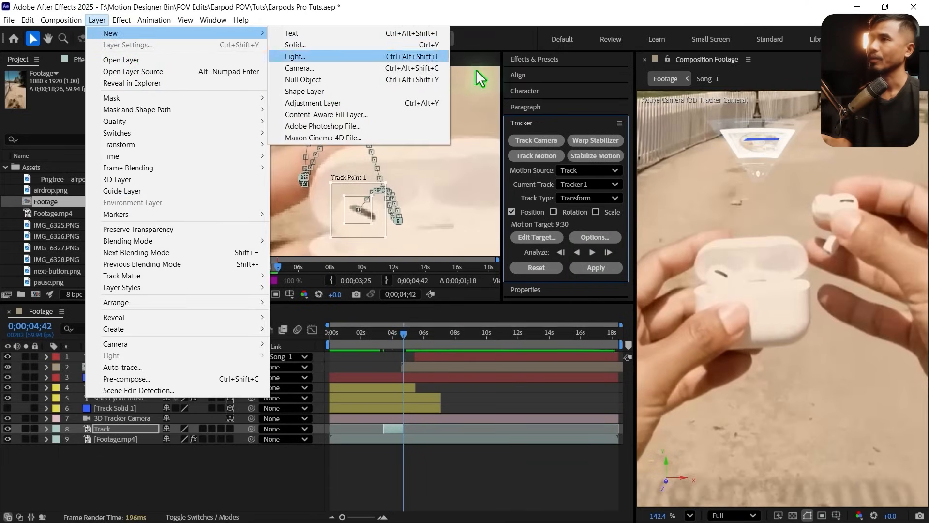
{"action": "left_click", "coordinate": [305, 79]}
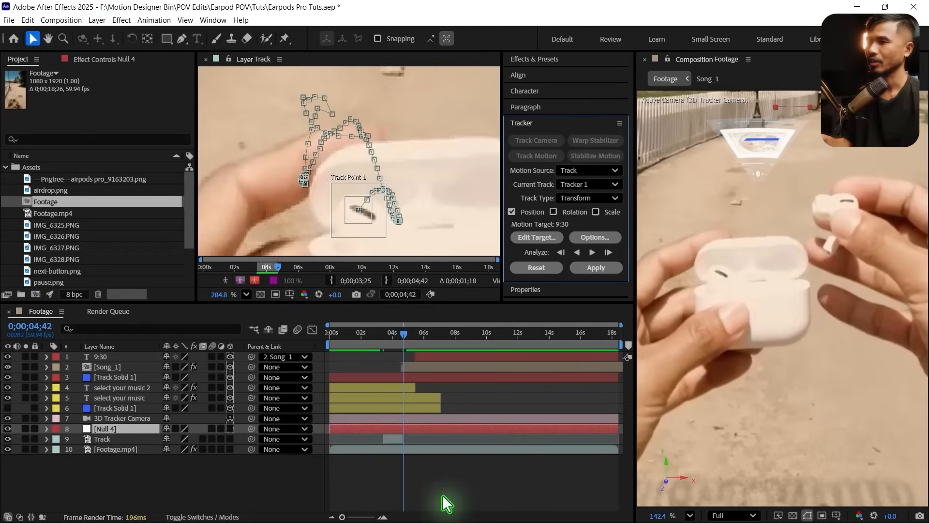
{"action": "left_click", "coordinate": [387, 333]}
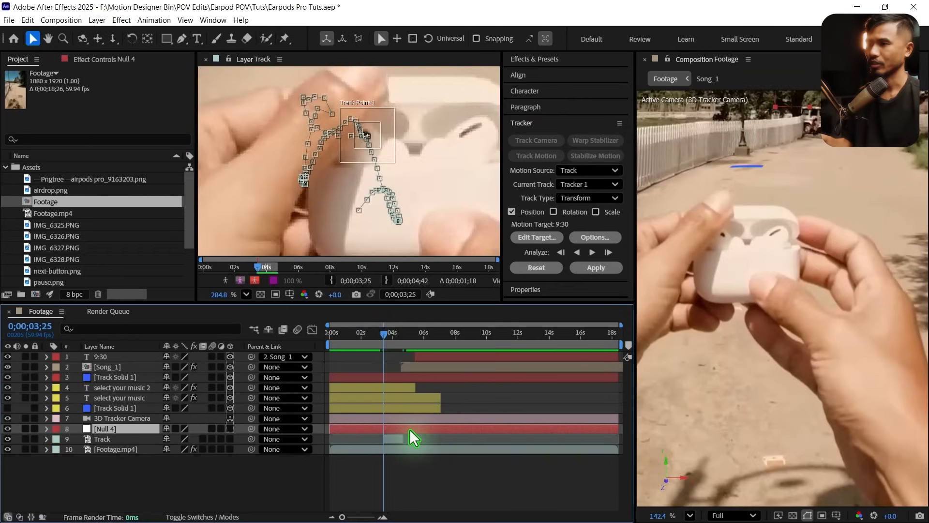
{"action": "key", "text": "alt+bracketleft"}
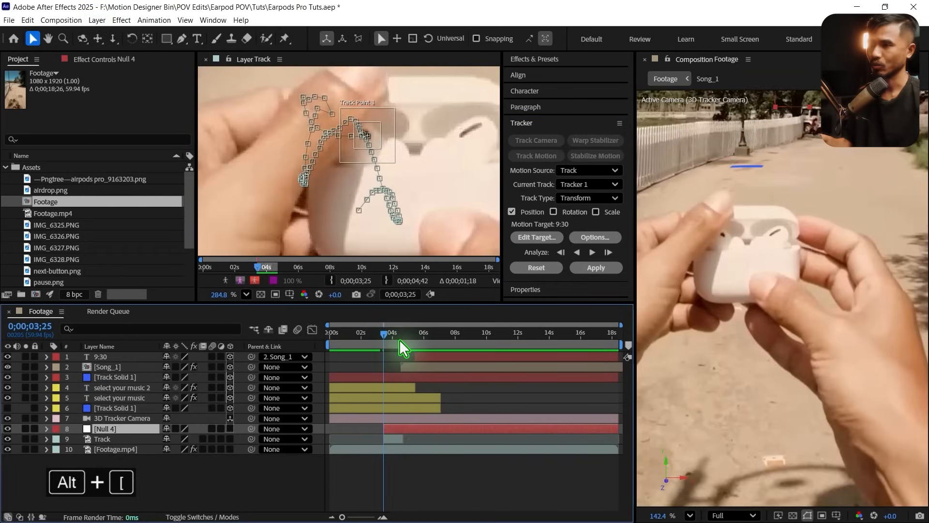
{"action": "left_click_drag", "start_coordinate": [399, 339], "coordinate": [408, 355]}
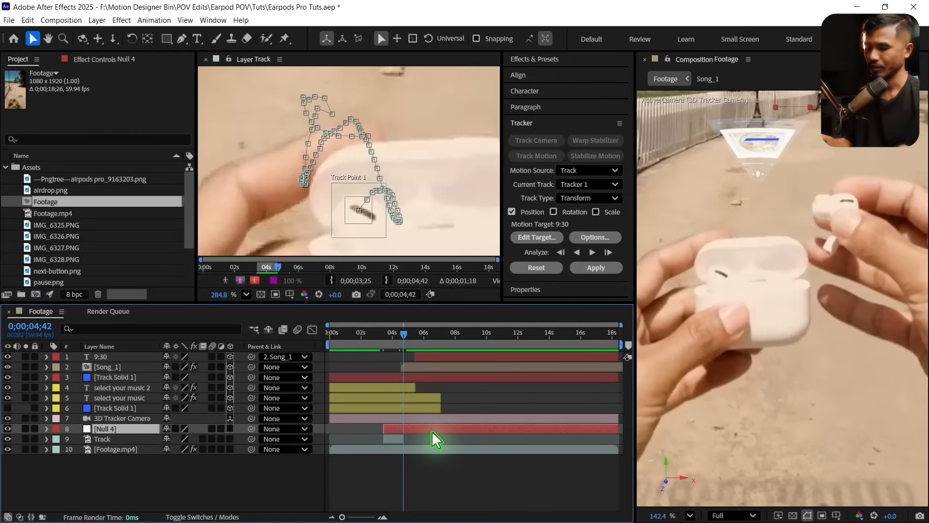
{"action": "key", "text": "alt+bracketright"}
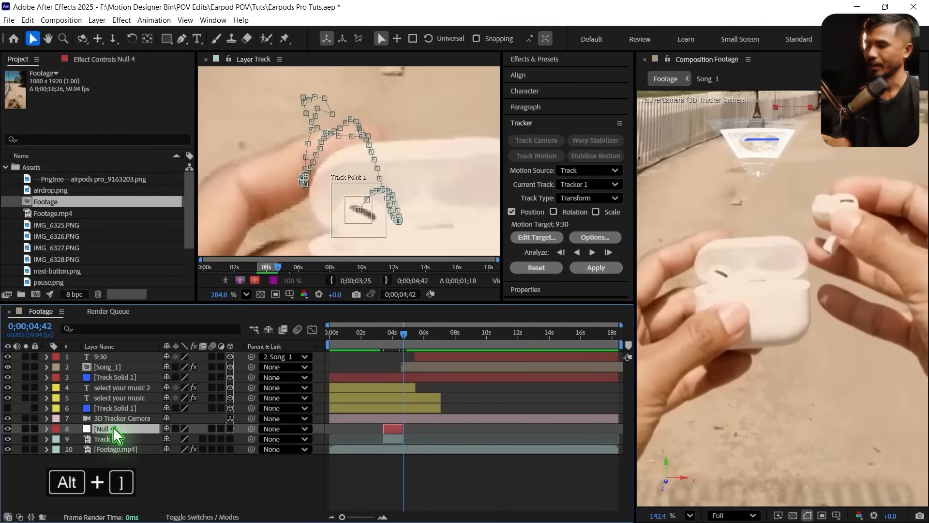
Rename the new null layer as Track Info.
{"action": "key", "text": "Return"}
{"action": "type", "text": "Track"}
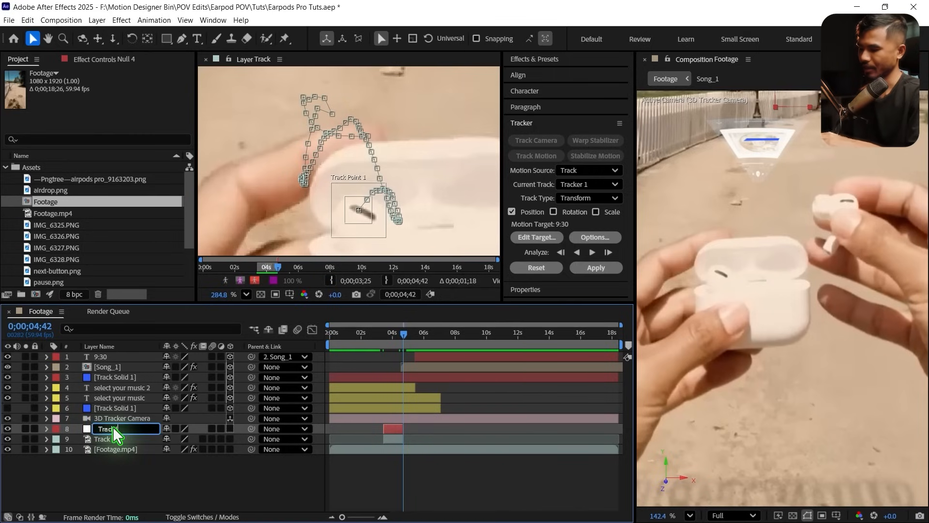
{"action": "type", "text": " Info"}
{"action": "key", "text": "Return"}
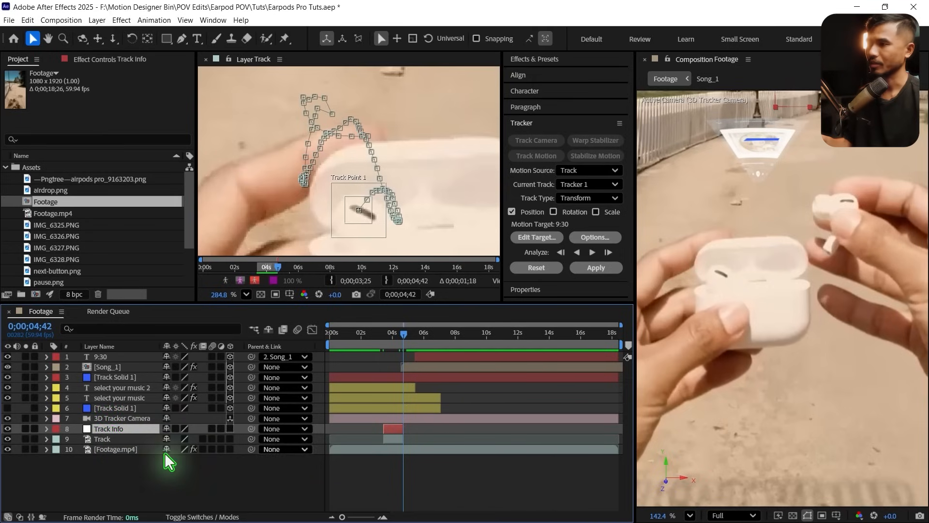
Set the Track layer's motion target to the Track Info null and apply the tracking data to it.
{"action": "left_click", "coordinate": [108, 443]}
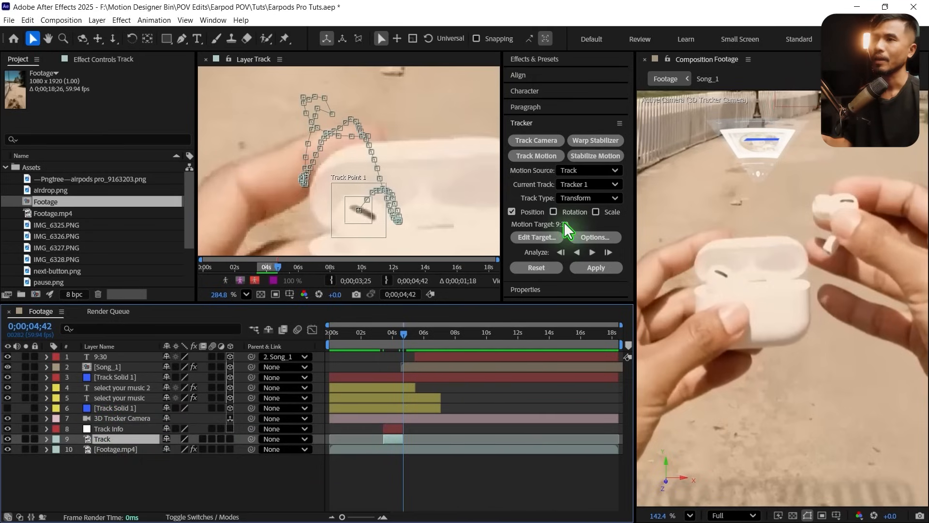
{"action": "left_click", "coordinate": [551, 244]}
{"action": "left_click", "coordinate": [497, 254]}
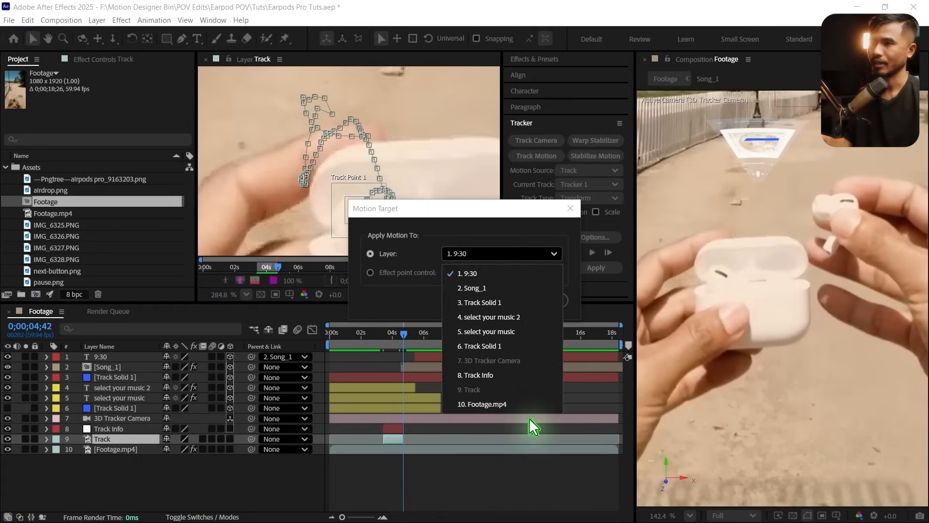
{"action": "left_click", "coordinate": [496, 375]}
{"action": "left_click", "coordinate": [512, 300]}
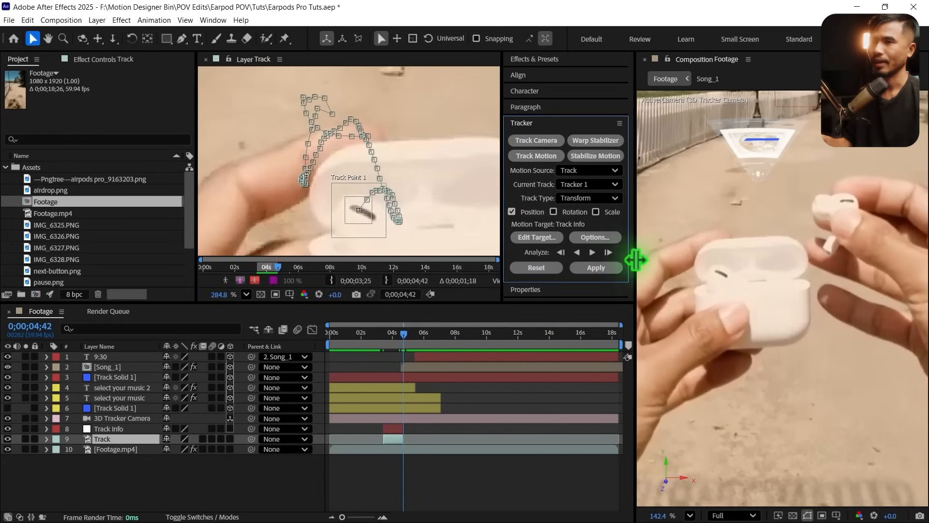
{"action": "left_click", "coordinate": [611, 266]}
{"action": "left_click", "coordinate": [479, 280]}
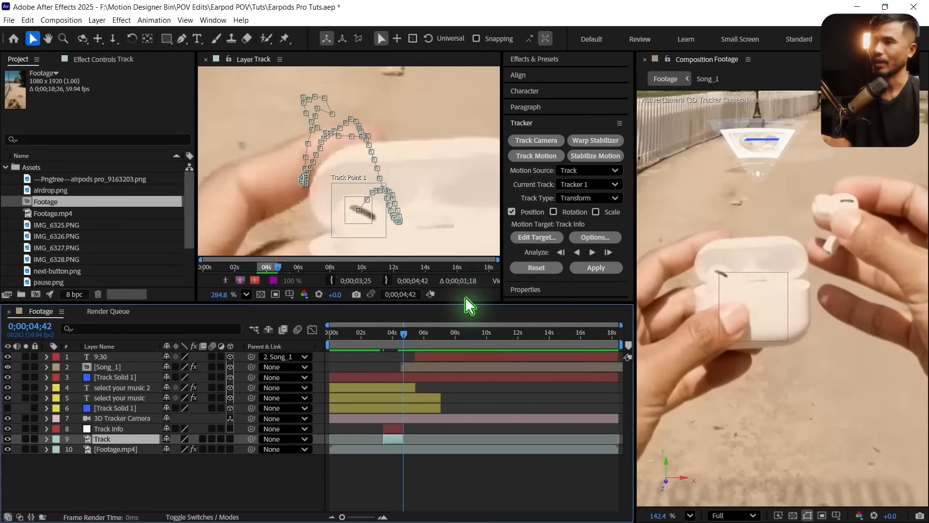
Close the Track layer view and scrub the tracked section to check how the null follows the case.
{"action": "left_click", "coordinate": [206, 59]}
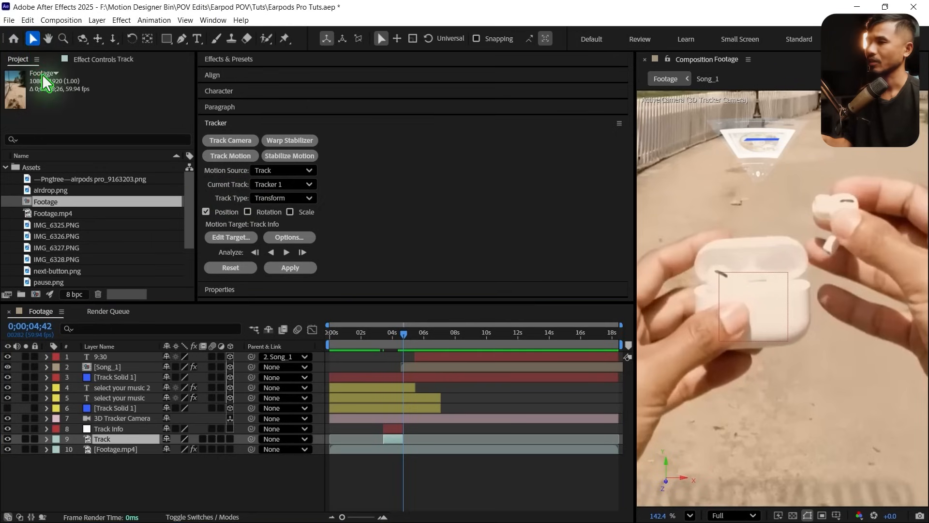
{"action": "left_click_drag", "start_coordinate": [381, 336], "coordinate": [393, 341]}
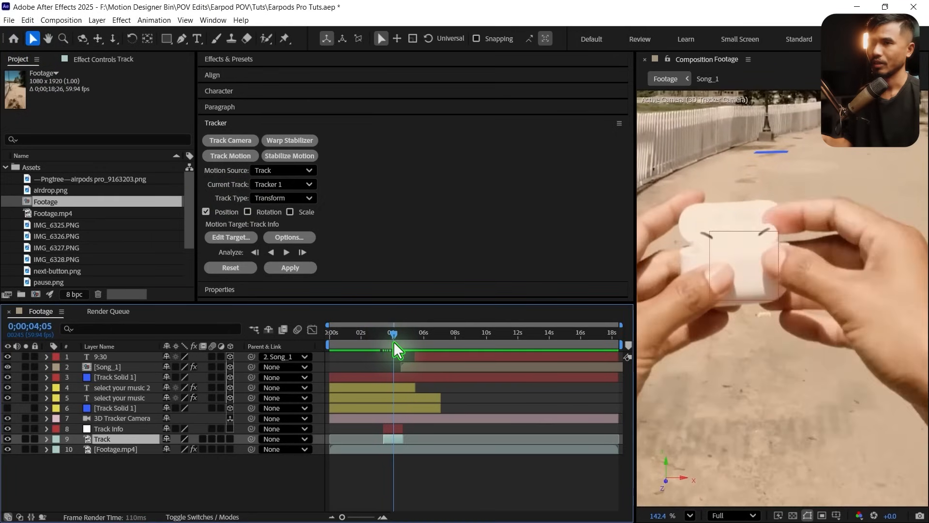
{"action": "left_click", "coordinate": [131, 477]}
{"action": "scroll", "coordinate": [804, 367], "scroll_direction": "down", "scroll_amount": 3}
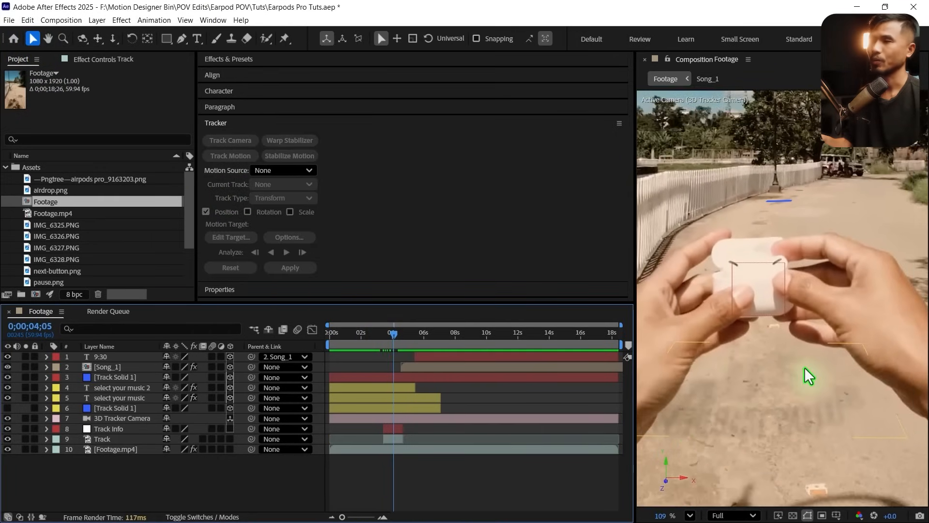
Create a composition named connected, 500 px wide and 200 px high, with the aspect ratio unlocked.
{"action": "left_click", "coordinate": [57, 19]}
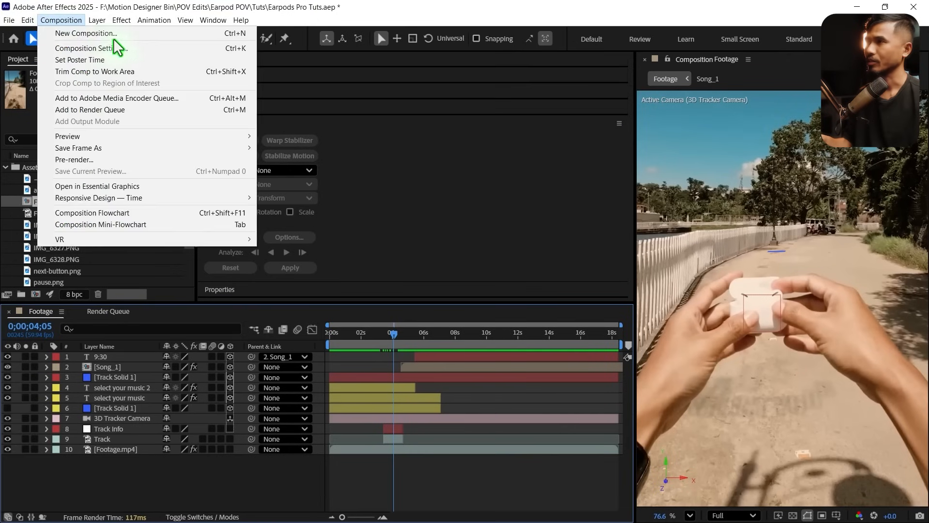
{"action": "left_click", "coordinate": [113, 31]}
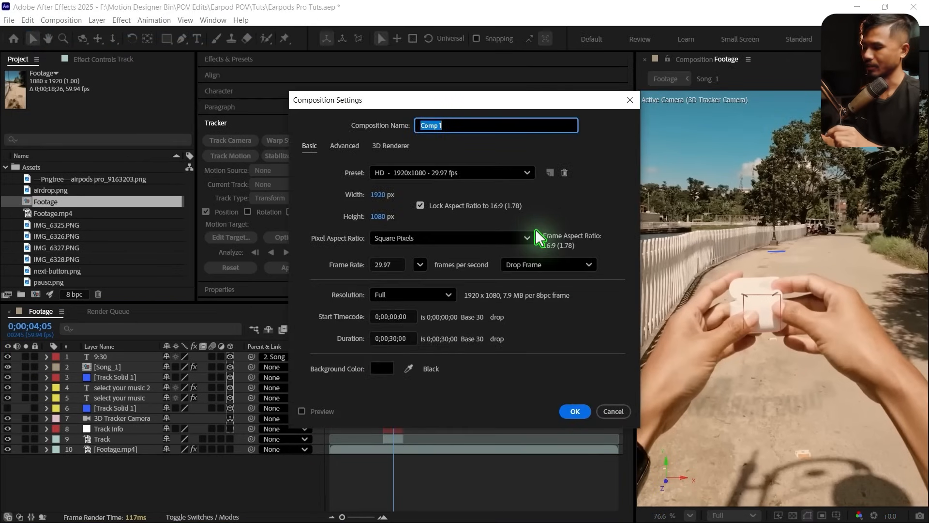
{"action": "type", "text": "connected"}
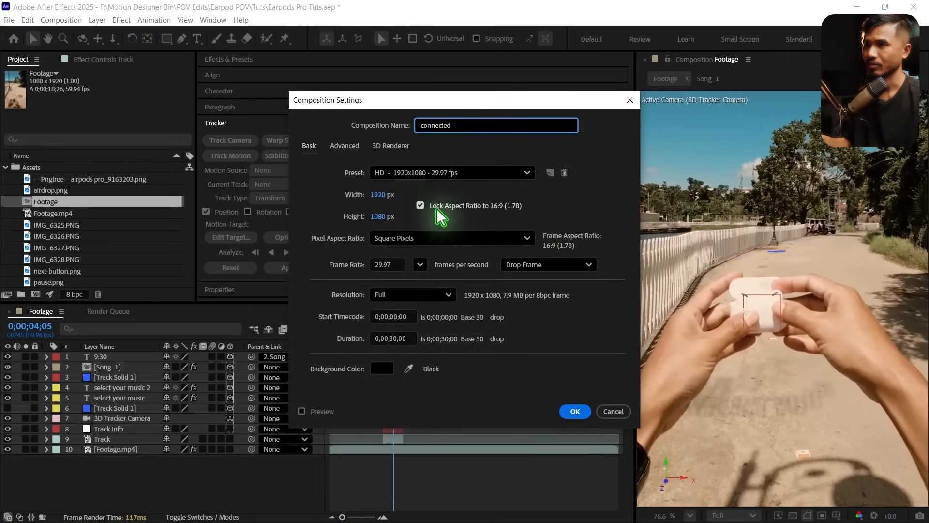
{"action": "left_click", "coordinate": [420, 206]}
{"action": "left_click", "coordinate": [379, 194]}
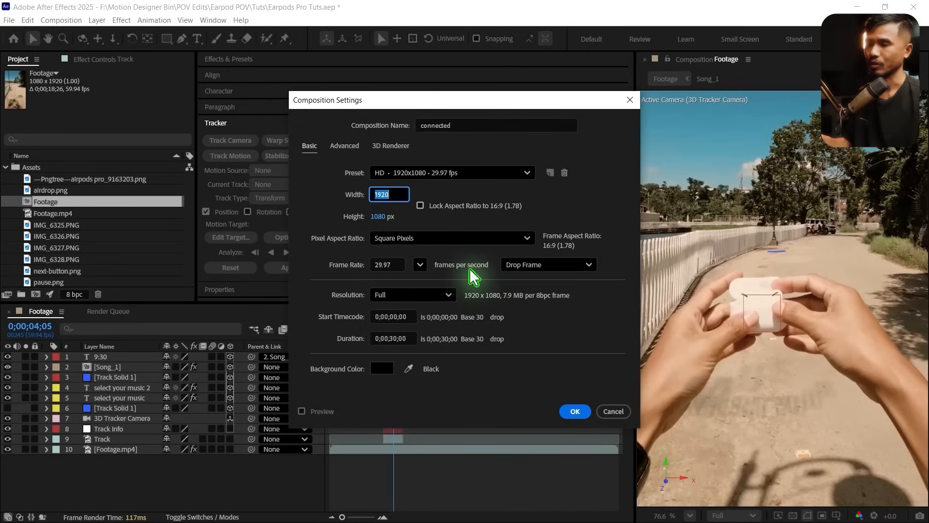
{"action": "type", "text": "500"}
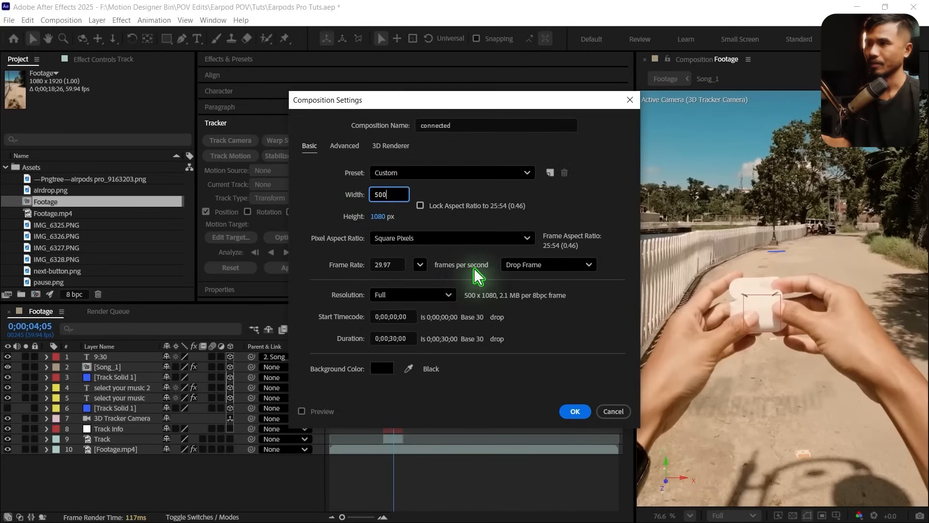
{"action": "left_click", "coordinate": [384, 215]}
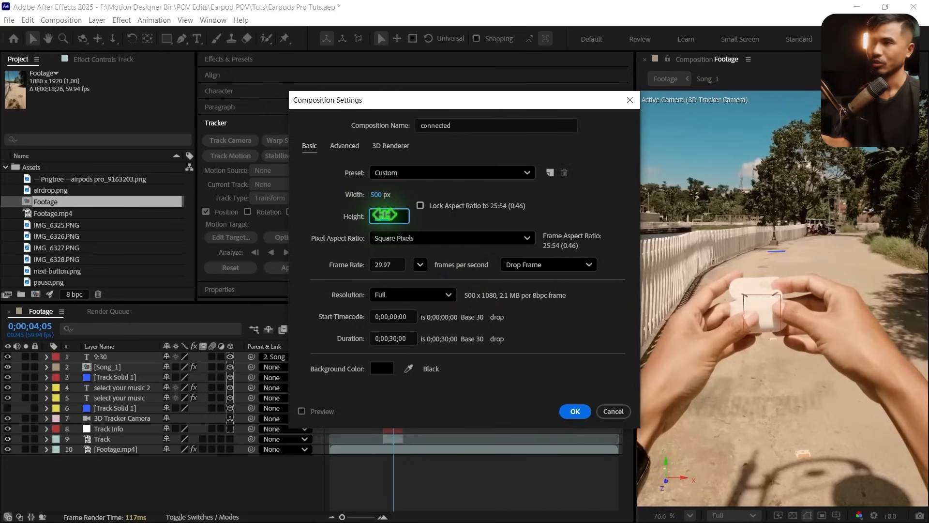
{"action": "type", "text": "200"}
{"action": "key", "text": "Return"}
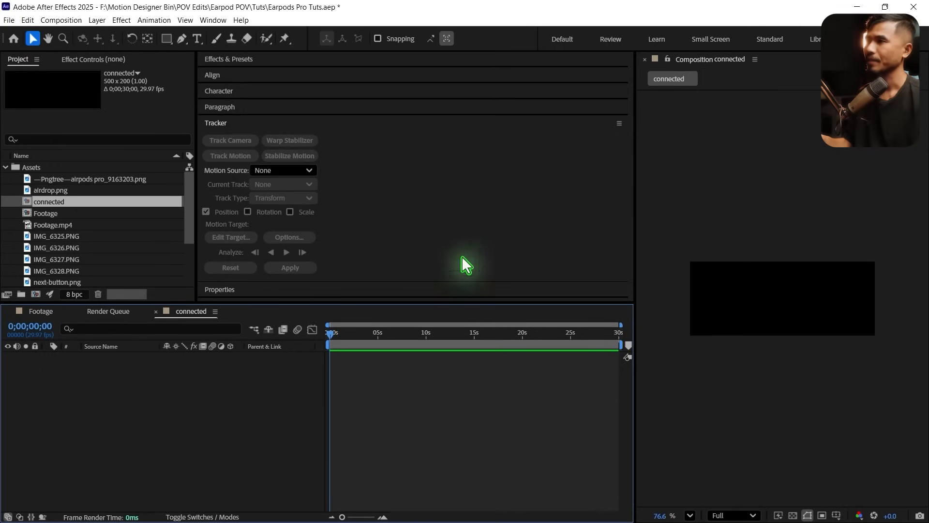
Add the airpods pro PNG to the connected composition and scale it to 9%.
{"action": "left_click", "coordinate": [54, 181]}
{"action": "left_click", "coordinate": [58, 190]}
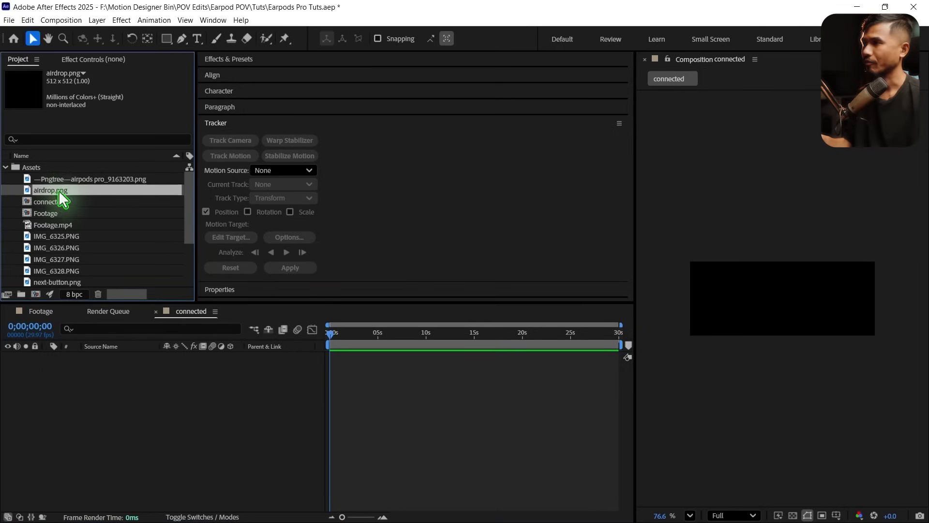
{"action": "left_click", "coordinate": [83, 180]}
{"action": "left_click_drag", "start_coordinate": [98, 183], "coordinate": [227, 426]}
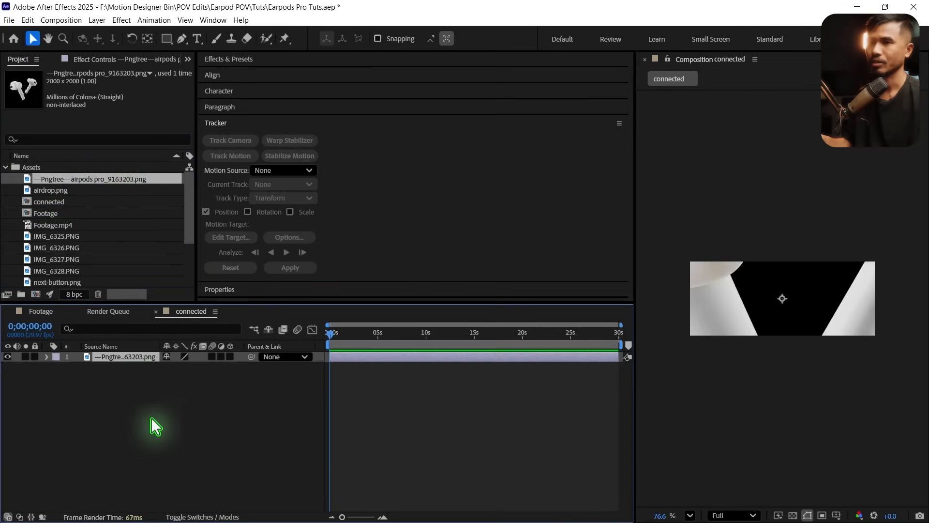
{"action": "key", "text": "s"}
{"action": "left_click_drag", "start_coordinate": [177, 366], "coordinate": [131, 370]}
{"action": "left_click", "coordinate": [132, 373]}
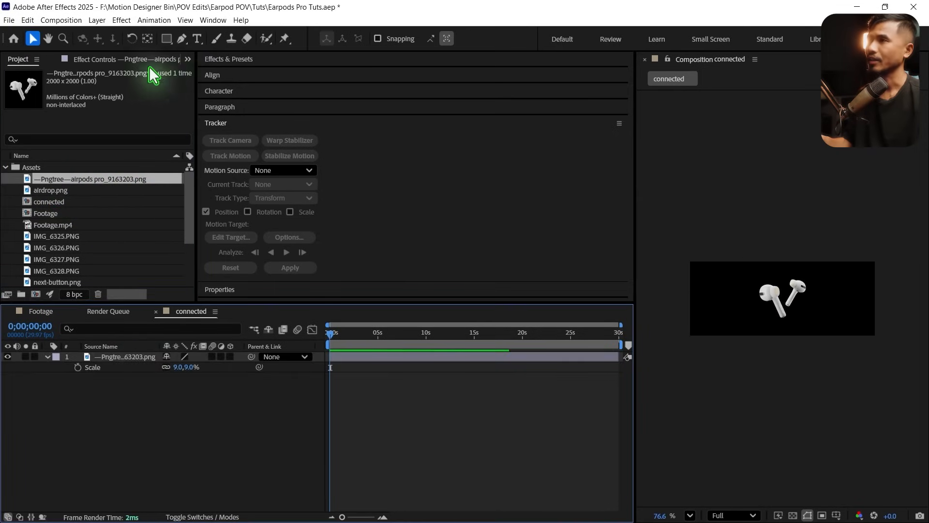
Draw a rounded rectangle about 452 px wide and 122 px high centred in the connected composition.
{"action": "left_click_drag", "start_coordinate": [165, 40], "coordinate": [245, 53]}
{"action": "left_click_drag", "start_coordinate": [700, 274], "coordinate": [866, 318]}
{"action": "key", "text": "v"}
Set the rounded rectangle's stroke to none and its fill colour to black.
{"action": "left_click", "coordinate": [508, 38]}
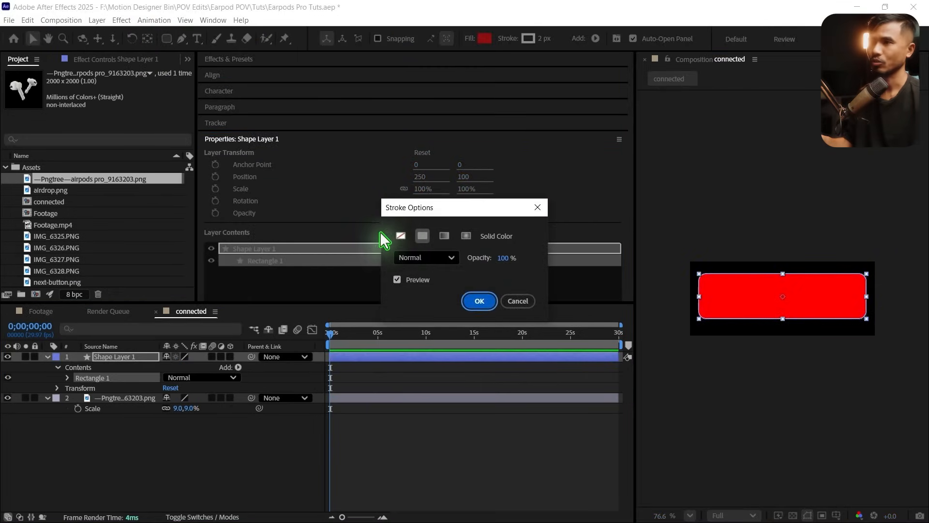
{"action": "left_click", "coordinate": [400, 236]}
{"action": "left_click", "coordinate": [479, 300]}
{"action": "left_click", "coordinate": [484, 38]}
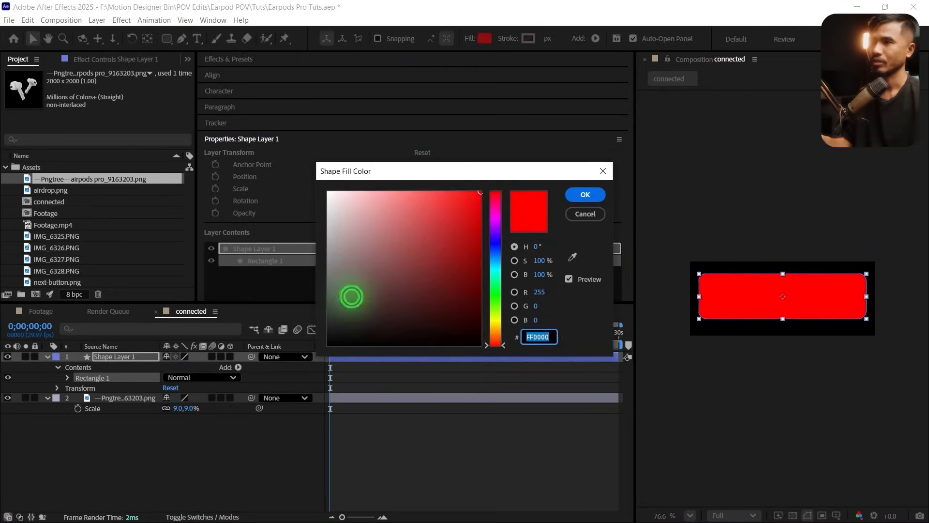
{"action": "left_click_drag", "start_coordinate": [351, 297], "coordinate": [407, 385]}
{"action": "left_click", "coordinate": [585, 194]}
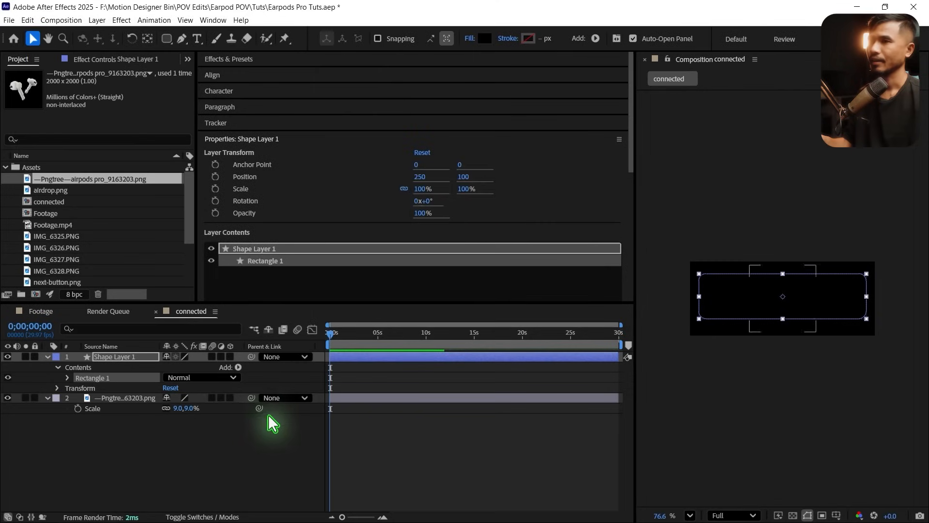
Show the transparency grid and set the rectangle path's roundness to 186 for a pill shape.
{"action": "left_click", "coordinate": [793, 515]}
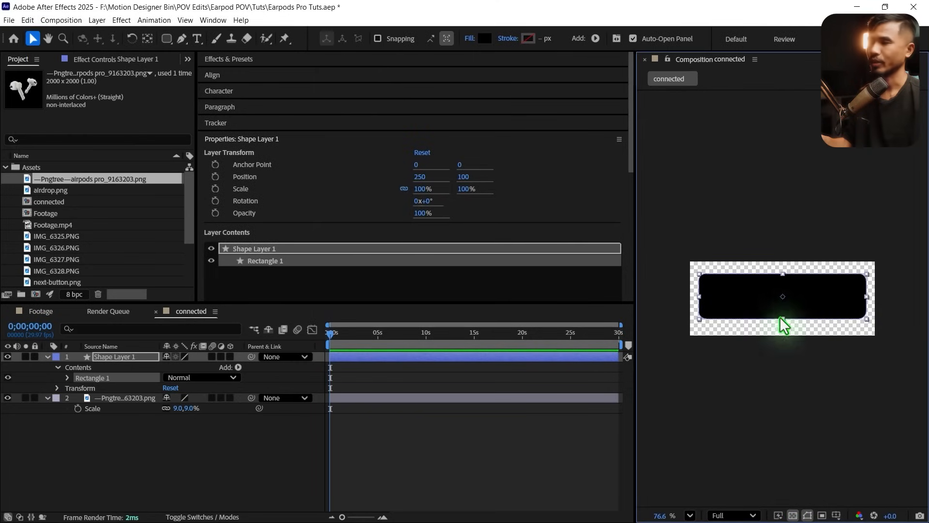
{"action": "left_click", "coordinate": [67, 378]}
{"action": "left_click", "coordinate": [77, 398]}
{"action": "left_click", "coordinate": [79, 387]}
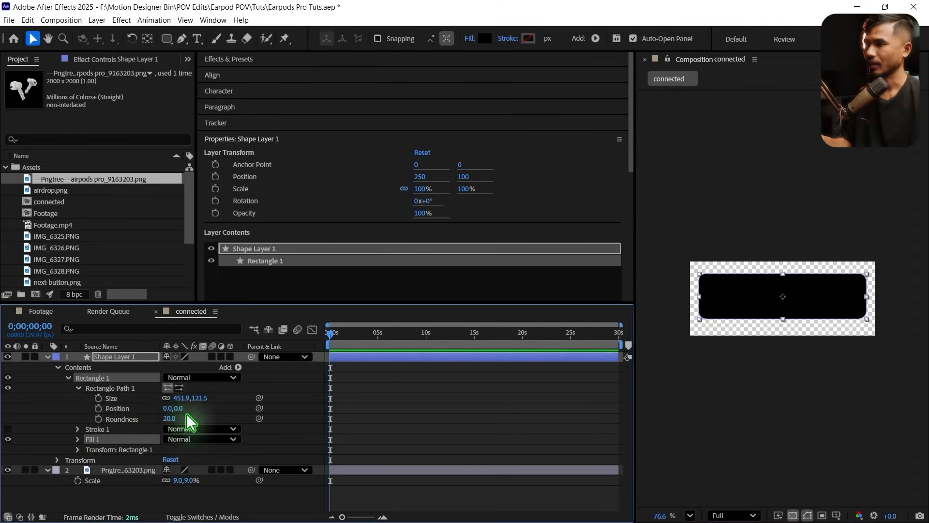
{"action": "left_click_drag", "start_coordinate": [170, 419], "coordinate": [284, 425]}
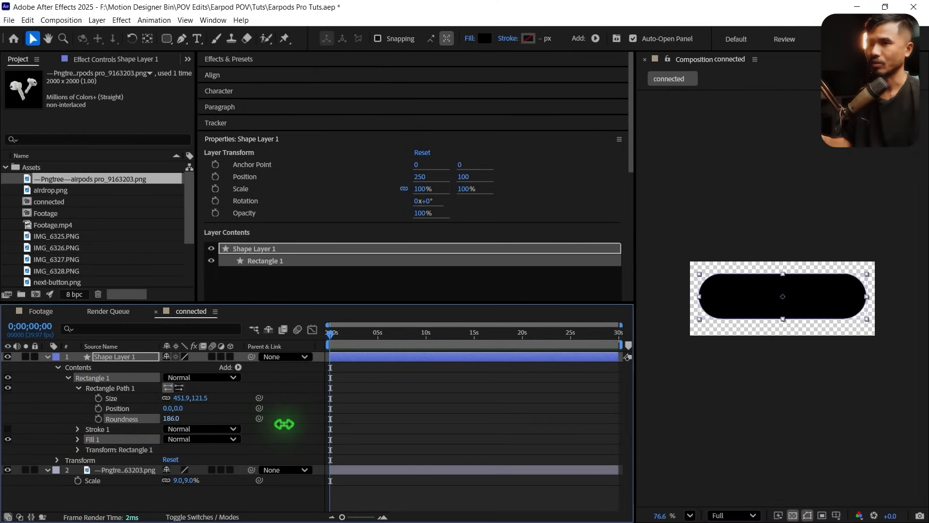
Collapse the shape layer's properties and move it below the airpods pro image layer.
{"action": "left_click", "coordinate": [48, 357]}
{"action": "left_click_drag", "start_coordinate": [139, 356], "coordinate": [140, 402]}
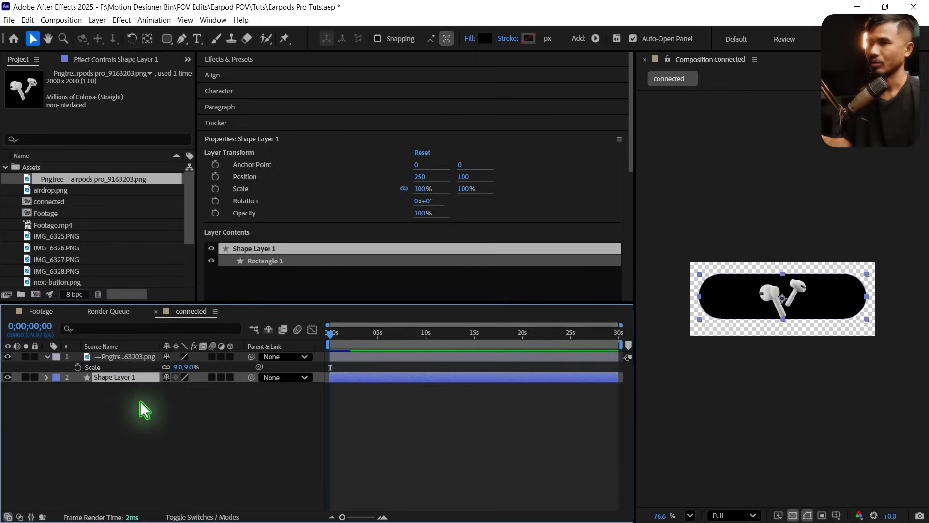
{"action": "left_click", "coordinate": [115, 409]}
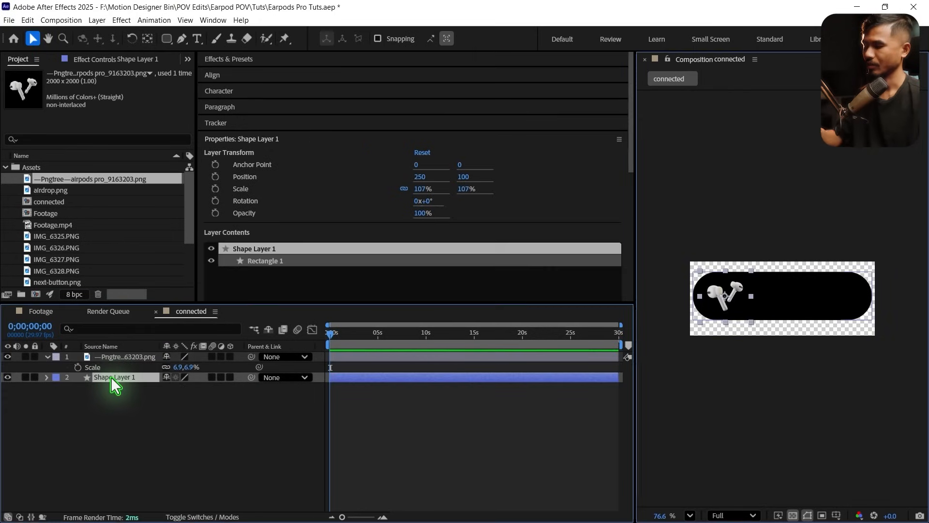
Set the pill shape layer's opacity to 80% and collapse the properties of both layers.
{"action": "key", "text": "t"}
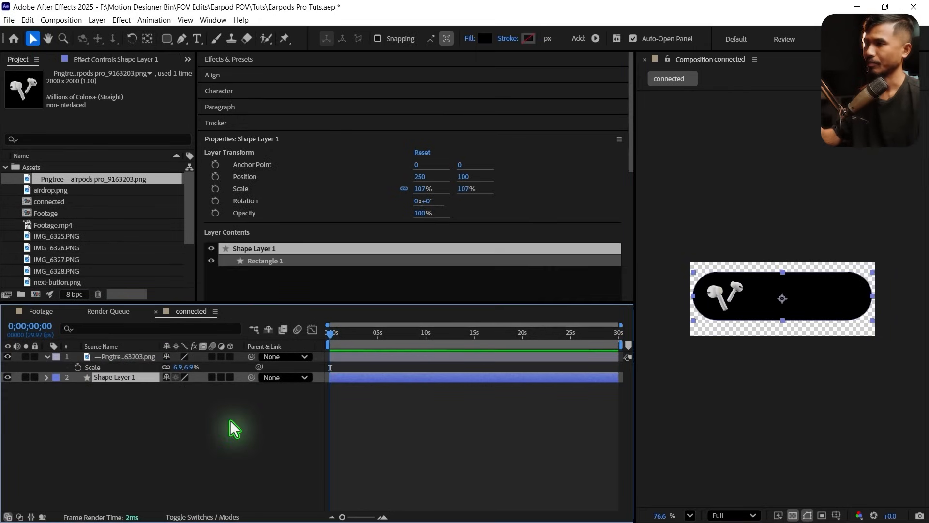
{"action": "left_click", "coordinate": [175, 388]}
{"action": "type", "text": "50"}
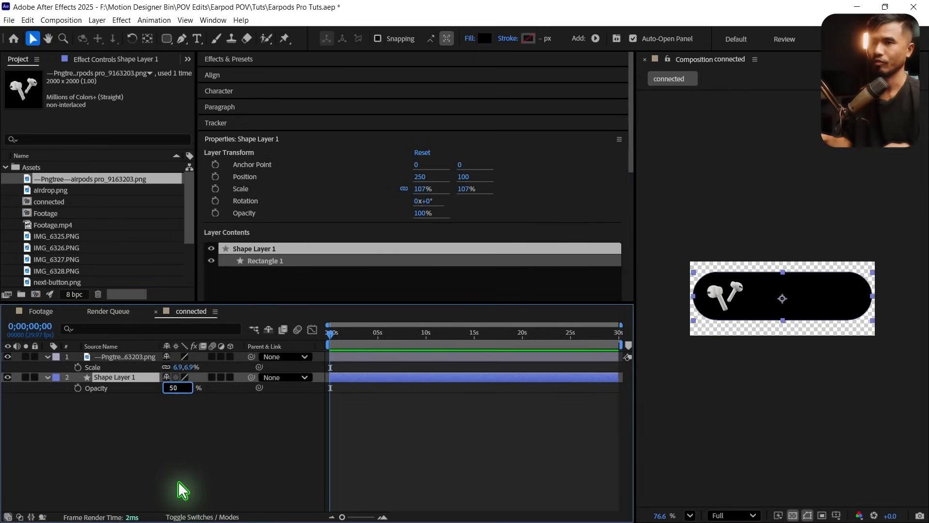
{"action": "key", "text": "Return"}
{"action": "left_click", "coordinate": [170, 387]}
{"action": "type", "text": "80"}
{"action": "key", "text": "Return"}
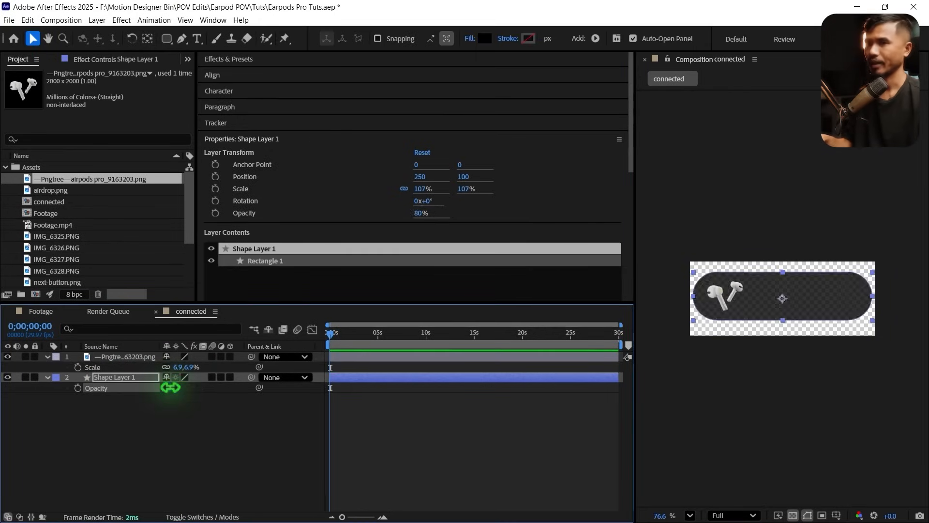
{"action": "left_click", "coordinate": [118, 424]}
{"action": "left_click", "coordinate": [47, 378]}
{"action": "left_click", "coordinate": [54, 356]}
{"action": "left_click", "coordinate": [50, 384]}
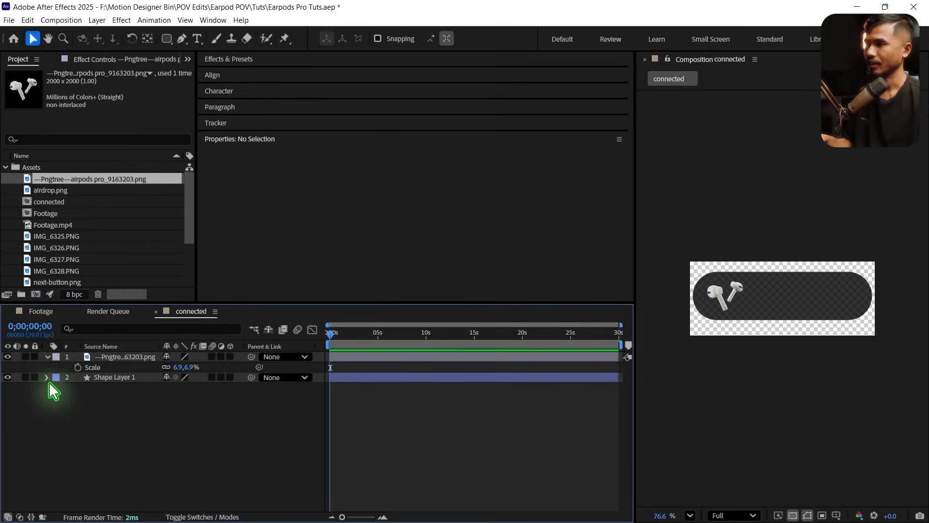
{"action": "left_click", "coordinate": [47, 356]}
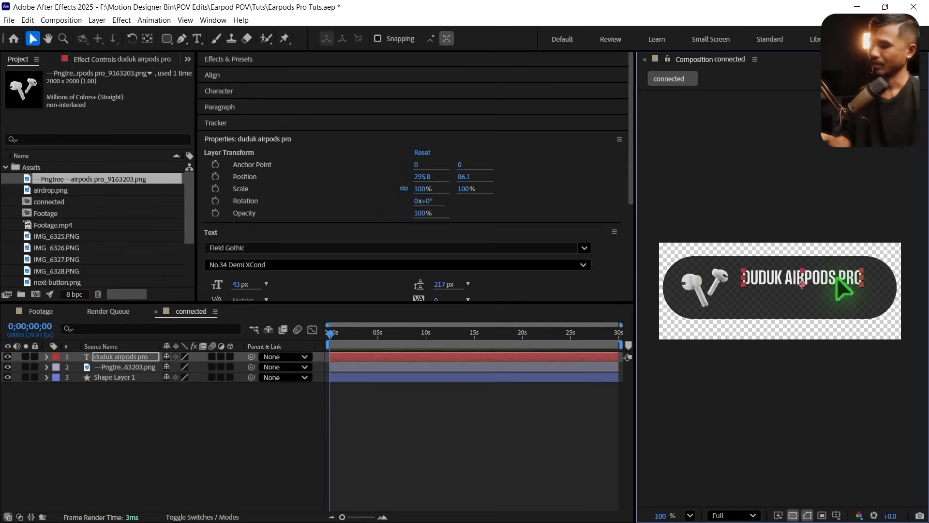
Duplicate the duduk airpods pro text, move the copy below the original, and change its text to connected.
{"action": "key", "text": "ctrl+d"}
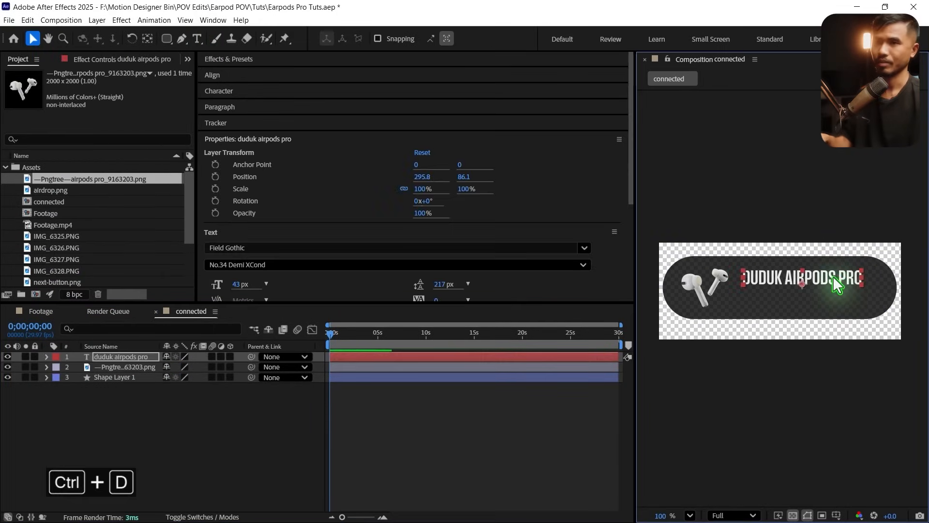
{"action": "left_click_drag", "start_coordinate": [832, 277], "coordinate": [832, 293]}
{"action": "double_click", "coordinate": [832, 293]}
{"action": "type", "text": "connected"}
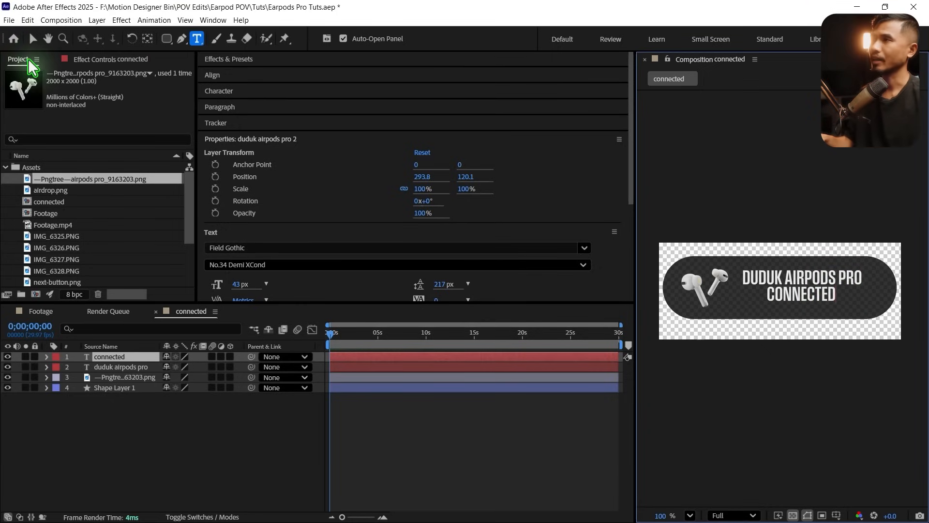
Position the connected text just below the duduk airpods pro line, at about 291, 126.
{"action": "left_click", "coordinate": [33, 38]}
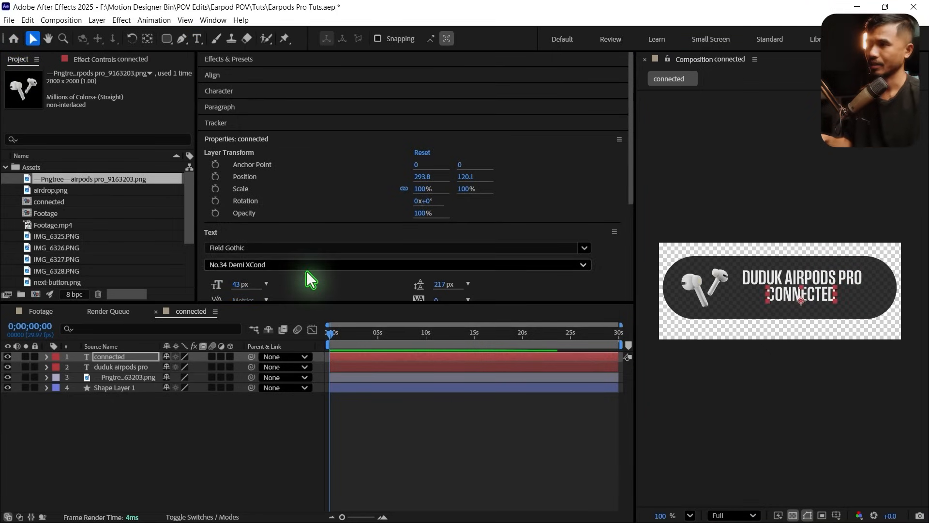
{"action": "left_click_drag", "start_coordinate": [816, 295], "coordinate": [814, 302]}
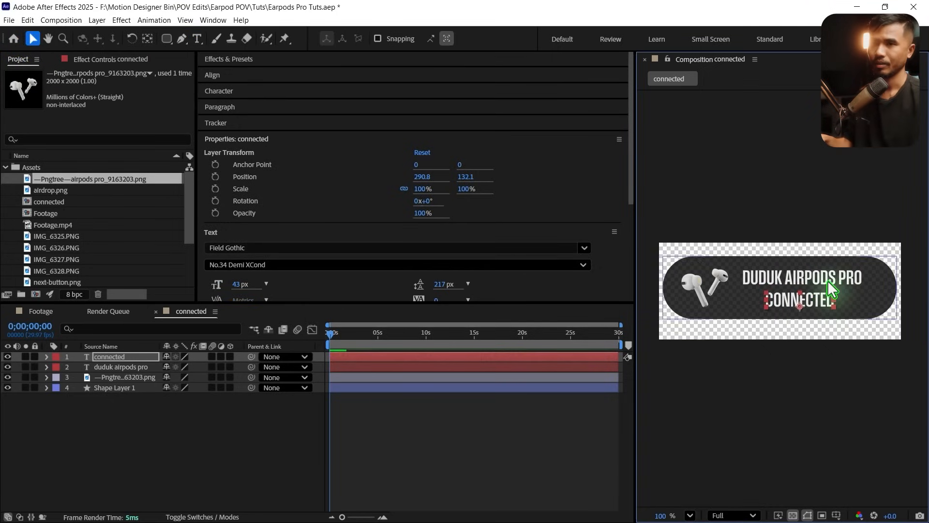
{"action": "left_click", "coordinate": [829, 285]}
{"action": "left_click", "coordinate": [820, 300], "text": "shift"}
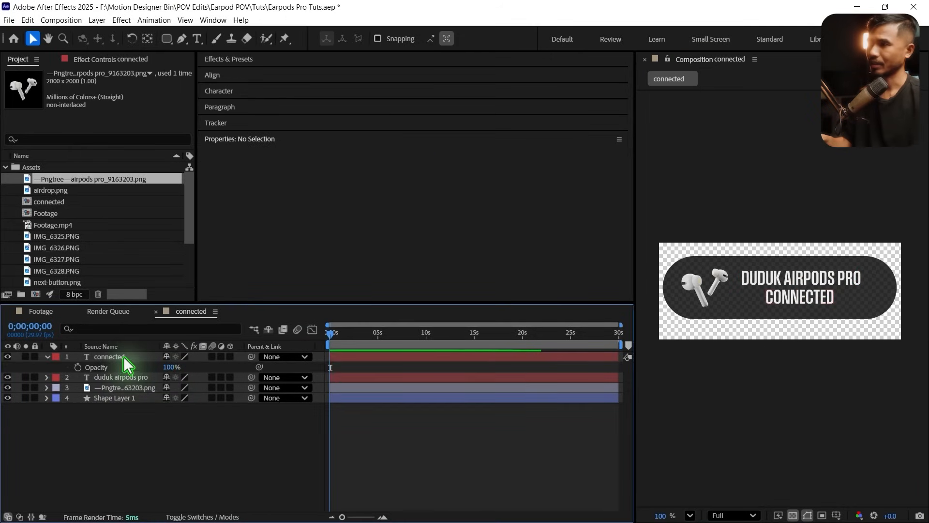
Set the connected text layer's opacity to 50% and collapse the property.
{"action": "left_click", "coordinate": [124, 358]}
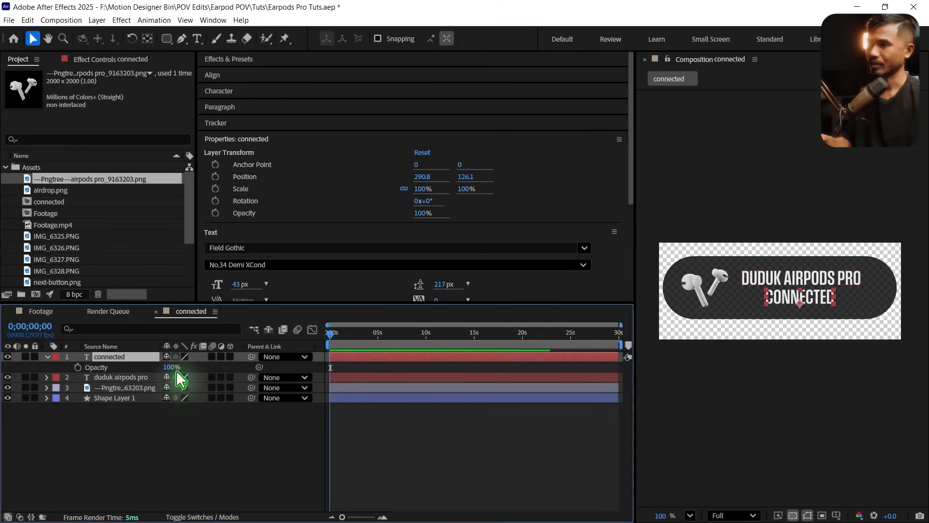
{"action": "left_click", "coordinate": [175, 368]}
{"action": "left_click", "coordinate": [169, 367]}
{"action": "type", "text": "50"}
{"action": "key", "text": "Return"}
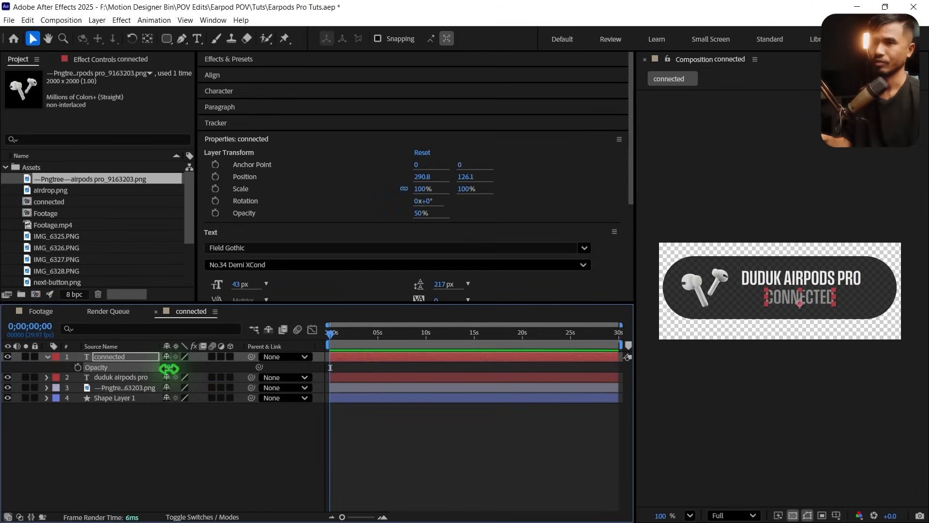
{"action": "key", "text": "t"}
Change the connected text's font style to No.33 Med XCond and clear the selection.
{"action": "left_click", "coordinate": [258, 267]}
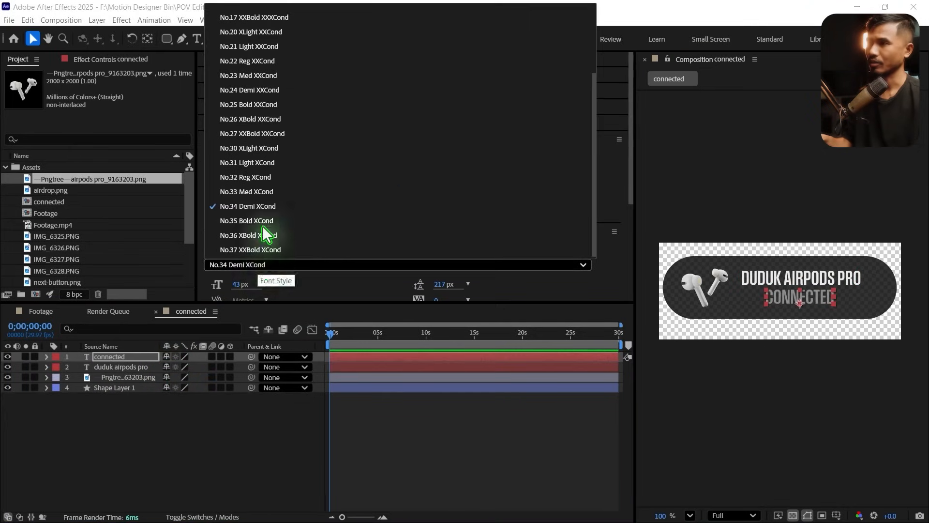
{"action": "left_click", "coordinate": [263, 195]}
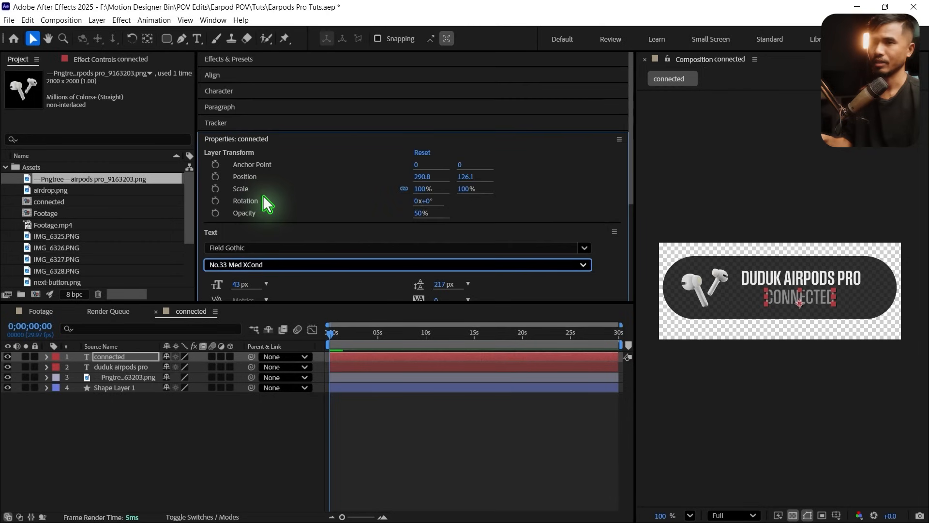
{"action": "left_click", "coordinate": [192, 488]}
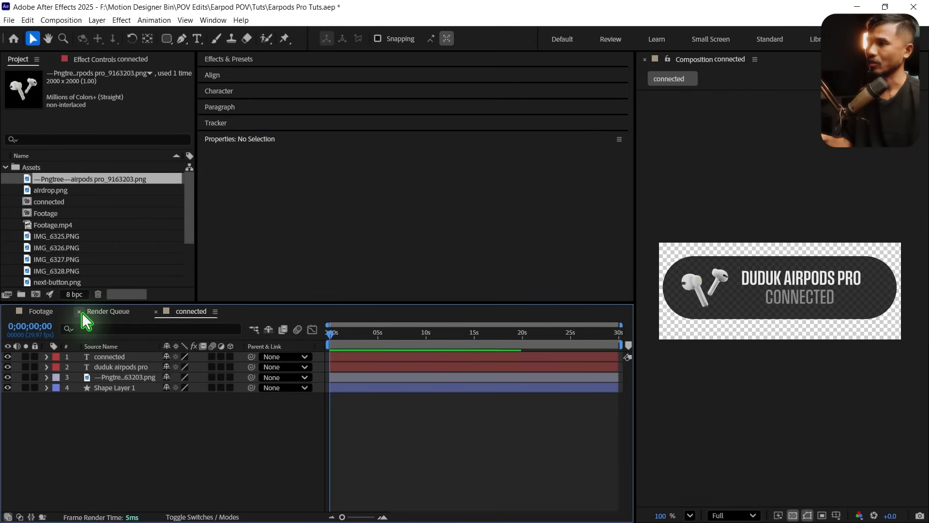
Add the connected composition to the Footage composition, directly above the Track Info layer.
{"action": "left_click", "coordinate": [35, 312]}
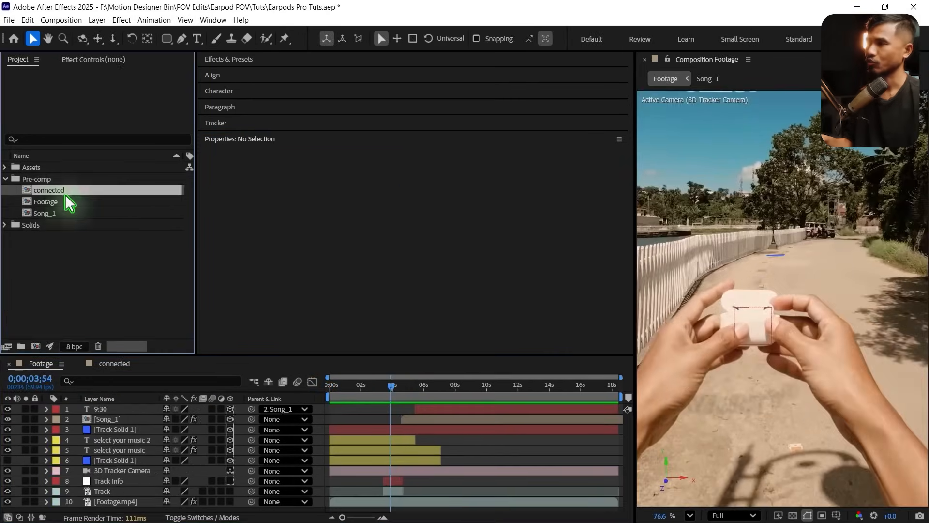
{"action": "left_click", "coordinate": [51, 191]}
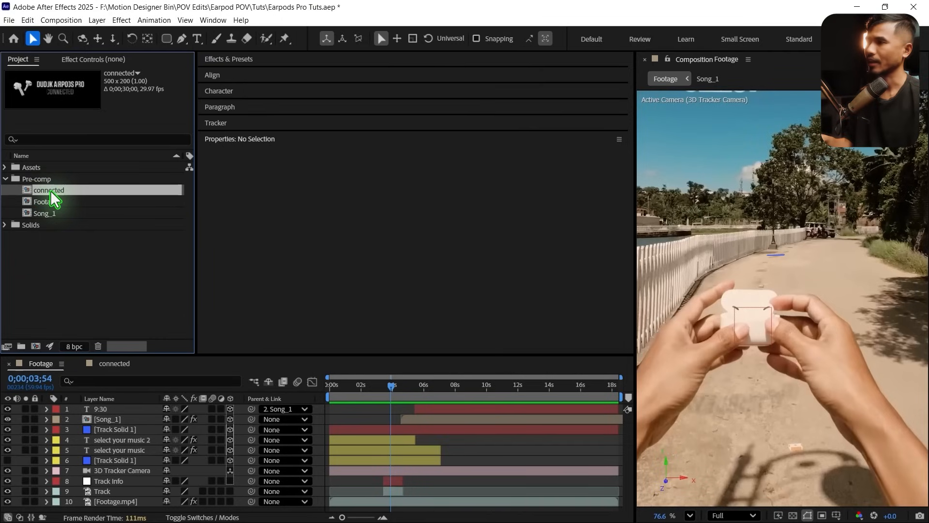
{"action": "left_click_drag", "start_coordinate": [51, 194], "coordinate": [387, 479]}
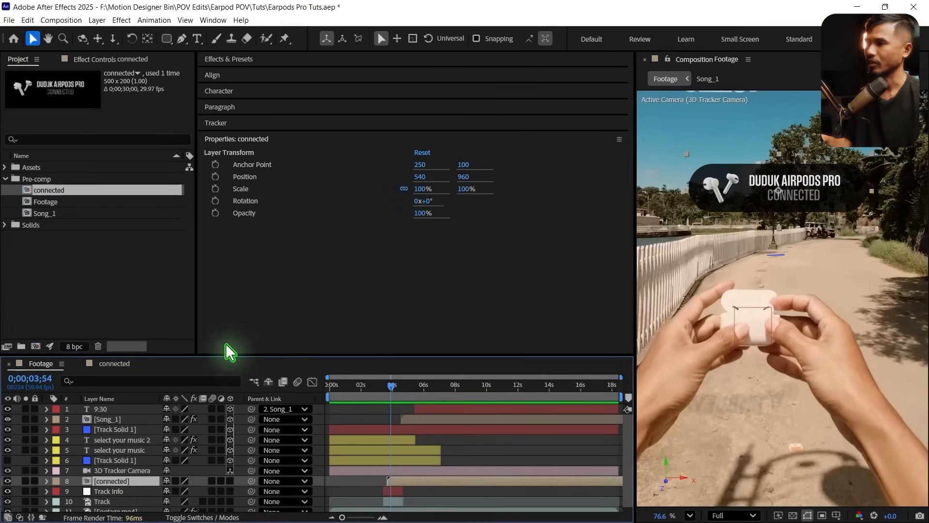
Align the connected layer's start with the Track Info layer and trim its end at 0;00;04;42.
{"action": "left_click_drag", "start_coordinate": [209, 352], "coordinate": [209, 240]}
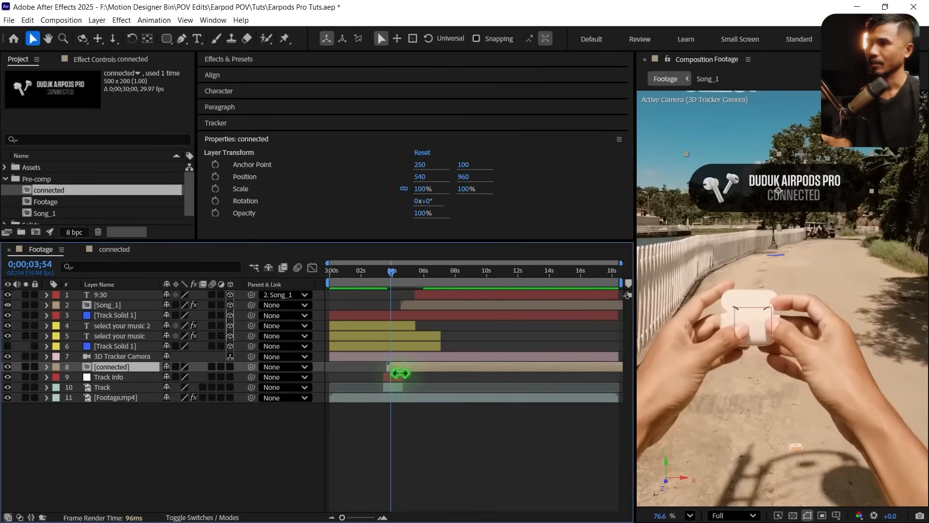
{"action": "left_click", "coordinate": [405, 379]}
{"action": "left_click_drag", "start_coordinate": [406, 368], "coordinate": [402, 369]}
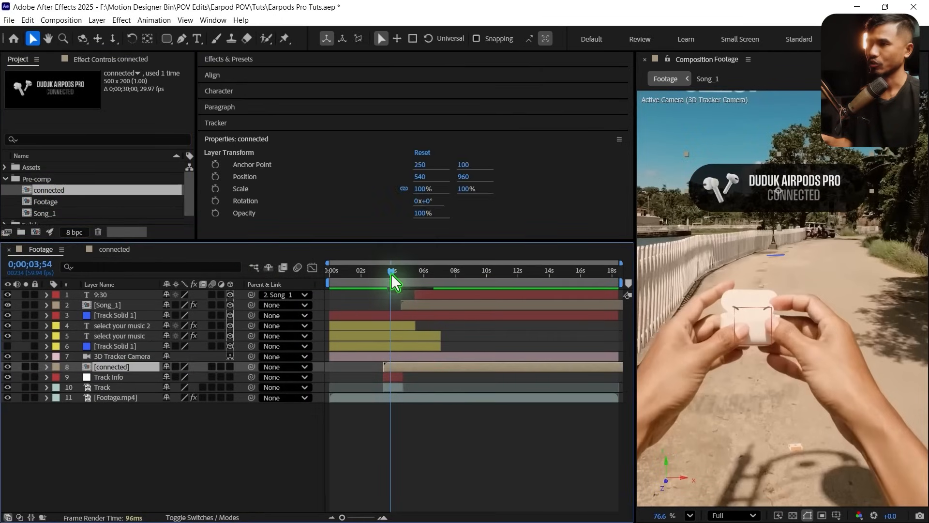
{"action": "left_click_drag", "start_coordinate": [392, 274], "coordinate": [403, 276]}
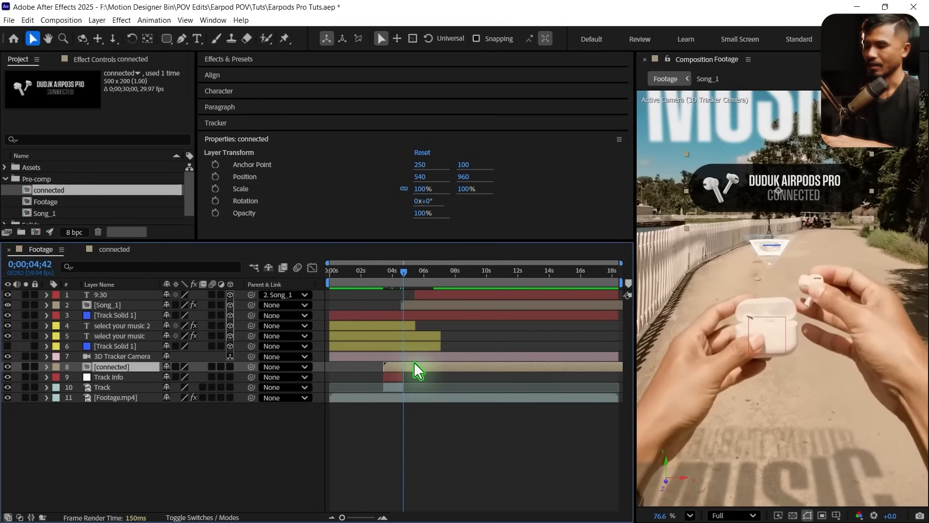
{"action": "key", "text": "alt+bracketright"}
Scale the connected layer to 49% and position it just above the earbud case at 0;00;03;25.
{"action": "key", "text": "s"}
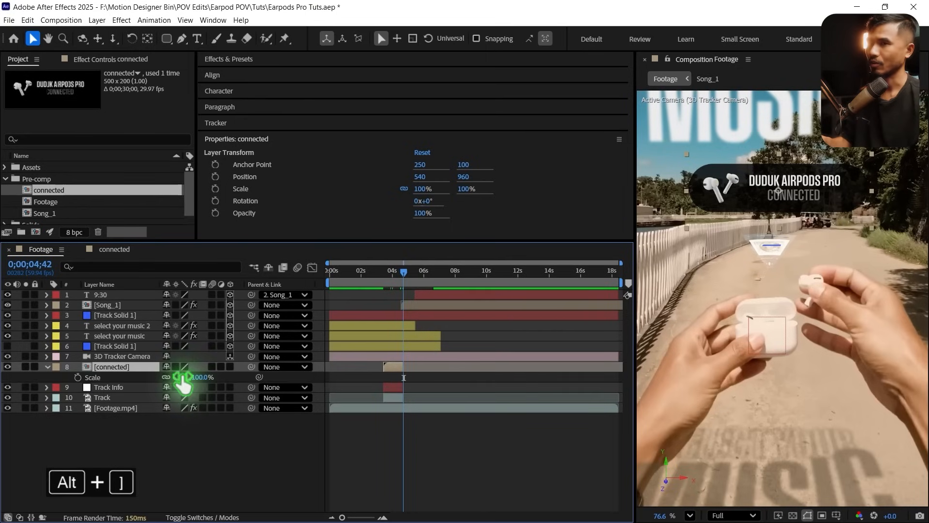
{"action": "left_click_drag", "start_coordinate": [182, 384], "coordinate": [160, 376]}
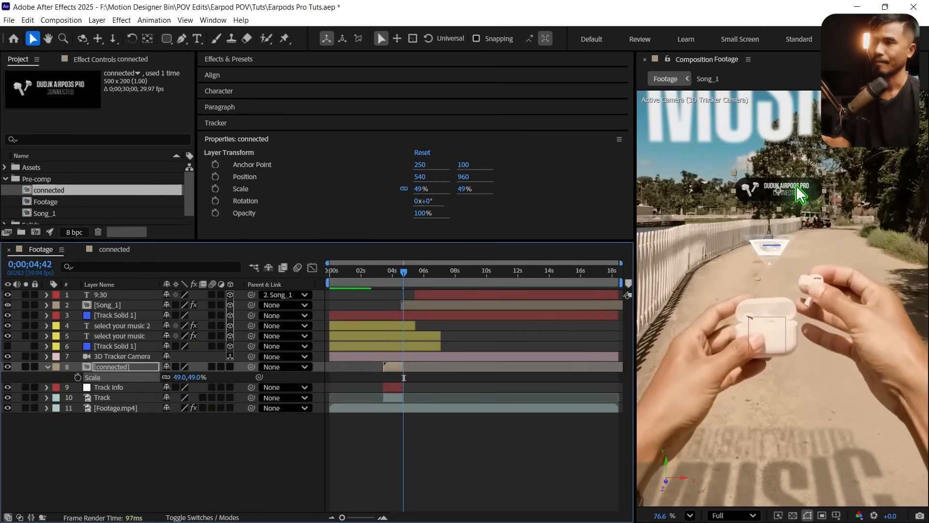
{"action": "left_click_drag", "start_coordinate": [796, 186], "coordinate": [777, 281]}
{"action": "scroll", "coordinate": [773, 302], "scroll_direction": "up", "scroll_amount": 5}
{"action": "left_click_drag", "start_coordinate": [397, 273], "coordinate": [382, 290]}
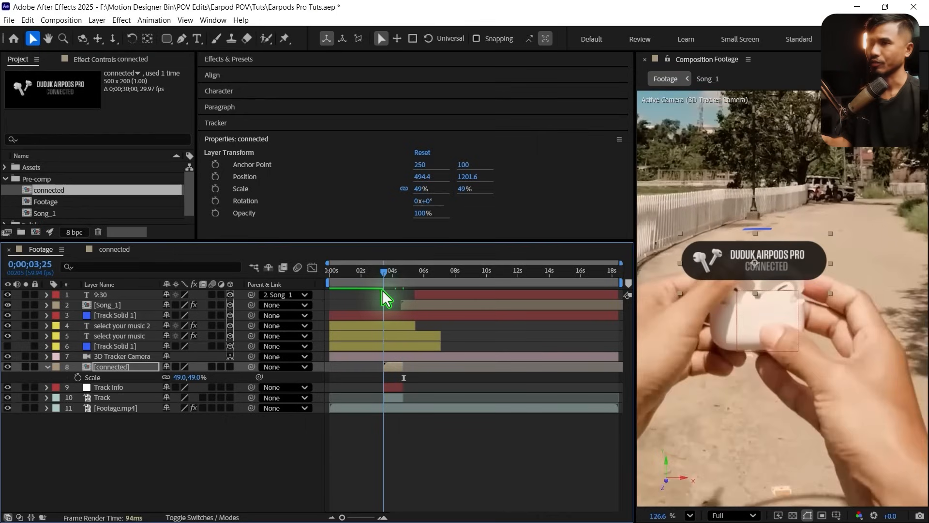
{"action": "left_click_drag", "start_coordinate": [796, 271], "coordinate": [791, 243]}
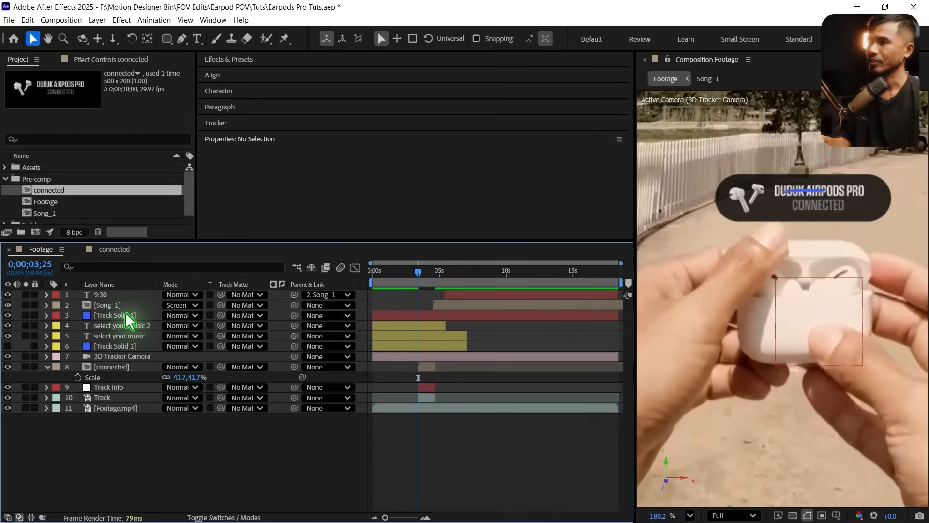
Hide the visible Track Solid 1 on layer 3 and collapse the connected layer's properties.
{"action": "left_click", "coordinate": [121, 315]}
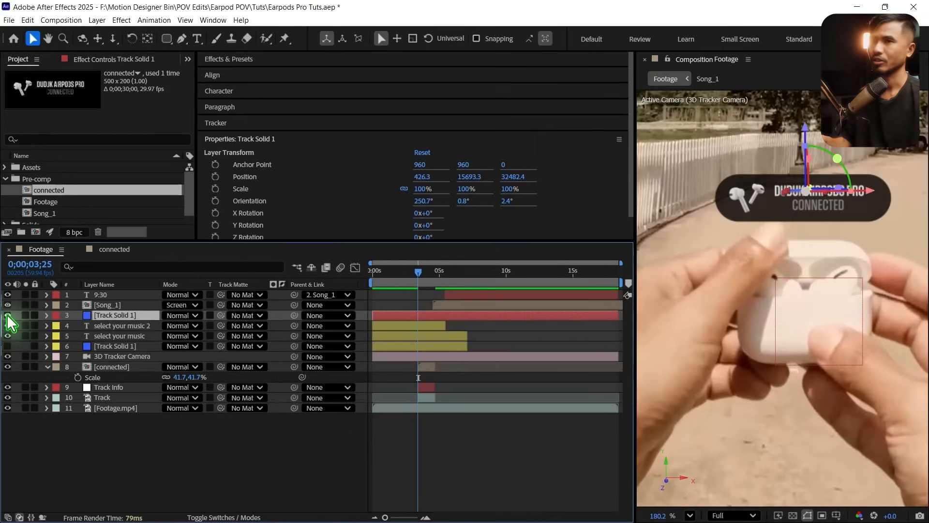
{"action": "left_click", "coordinate": [7, 315]}
{"action": "left_click", "coordinate": [79, 456]}
{"action": "left_click", "coordinate": [112, 366]}
{"action": "key", "text": "u"}
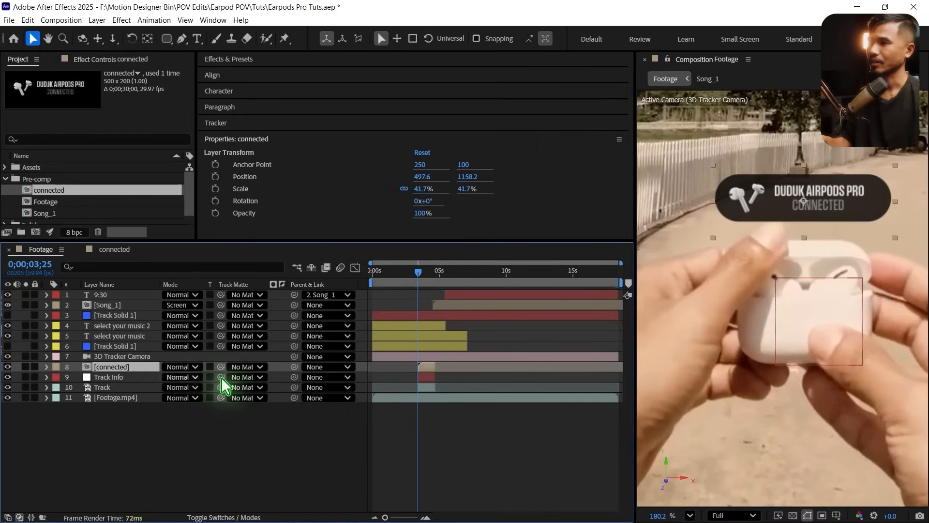
Parent the connected layer to the Track Info layer and check how it follows the earbud case at 0;00;03;48.
{"action": "left_click_drag", "start_coordinate": [294, 366], "coordinate": [135, 382]}
{"action": "left_click_drag", "start_coordinate": [422, 276], "coordinate": [424, 290]}
{"action": "scroll", "coordinate": [829, 269], "scroll_direction": "down", "scroll_amount": 4}
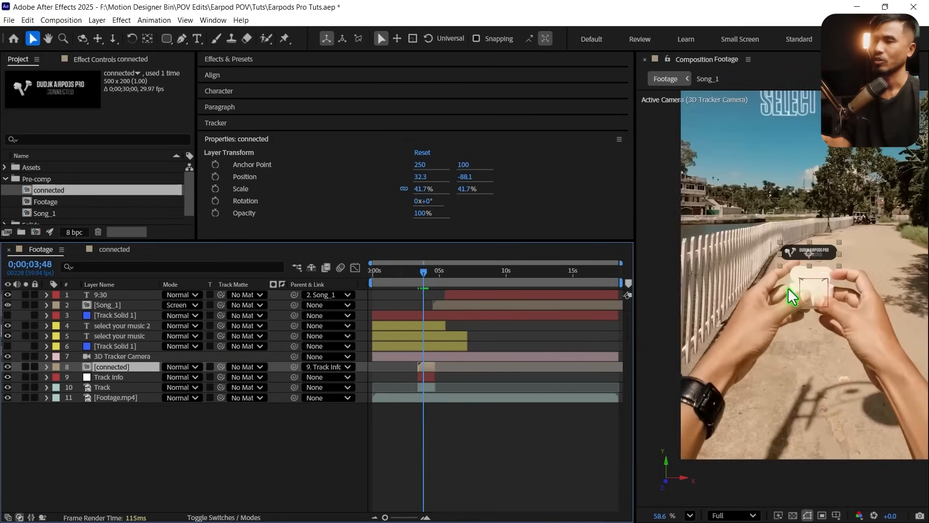
{"action": "scroll", "coordinate": [791, 296], "scroll_direction": "up", "scroll_amount": 2}
{"action": "scroll", "coordinate": [423, 415], "scroll_direction": "up", "scroll_amount": 5}
{"action": "left_click", "coordinate": [413, 440]}
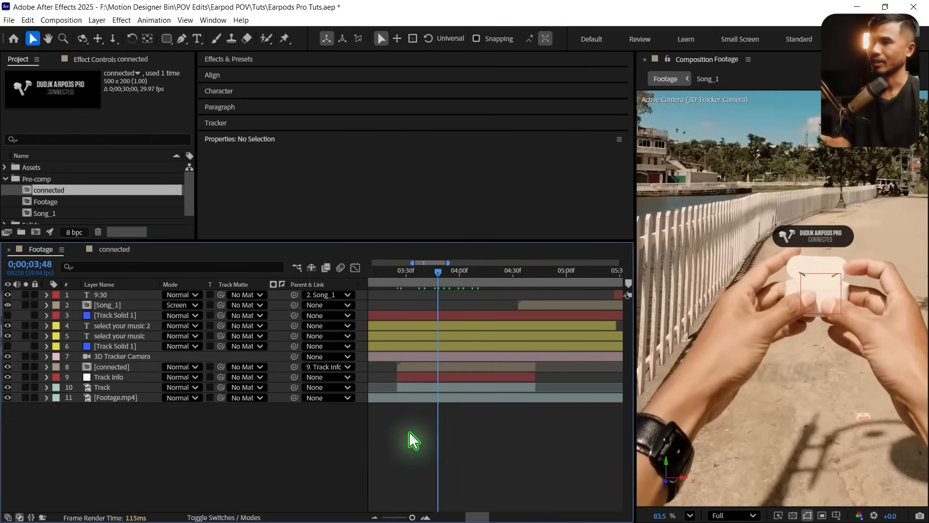
Nudge the connected layer to position 41.8, -90.5 and add Position and Opacity keyframes at 0;00;03;48.
{"action": "left_click", "coordinate": [419, 367]}
{"action": "key", "text": "p"}
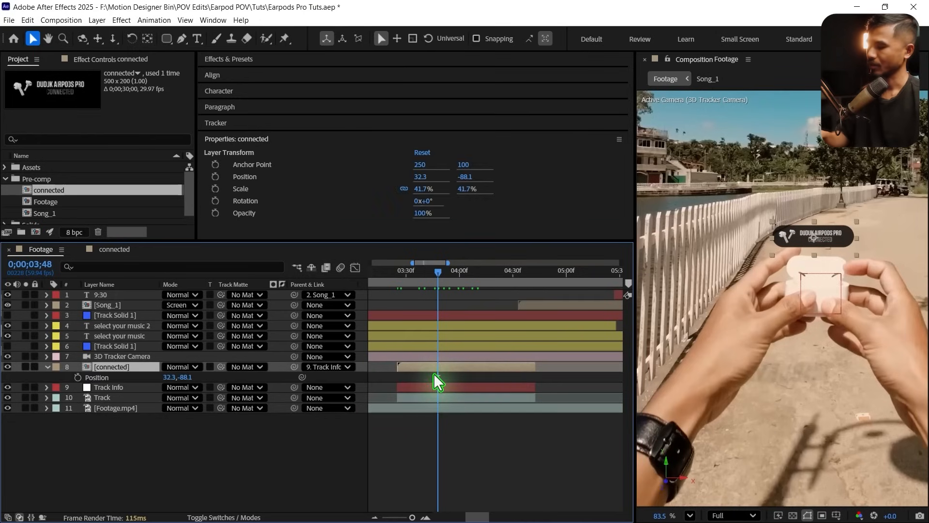
{"action": "key", "text": "shift+t"}
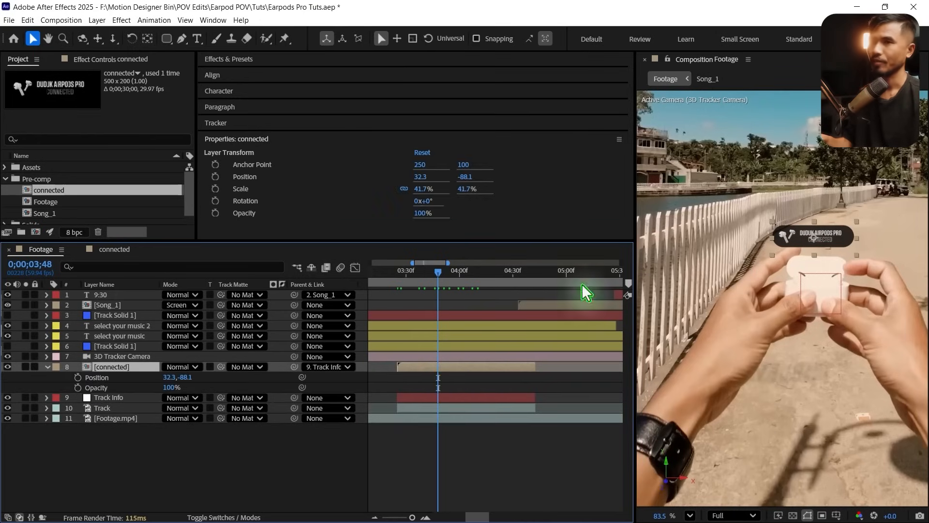
{"action": "left_click_drag", "start_coordinate": [842, 248], "coordinate": [847, 249]}
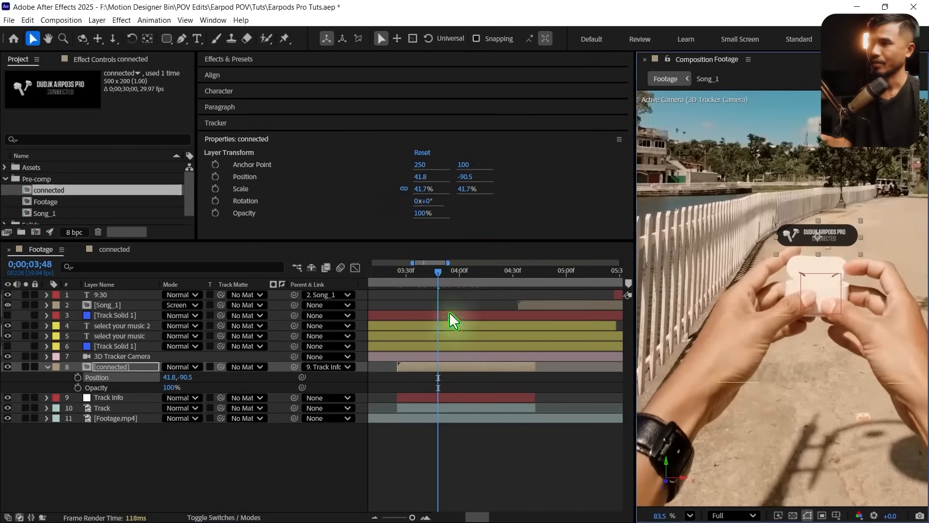
{"action": "left_click", "coordinate": [77, 387]}
{"action": "left_click", "coordinate": [77, 377]}
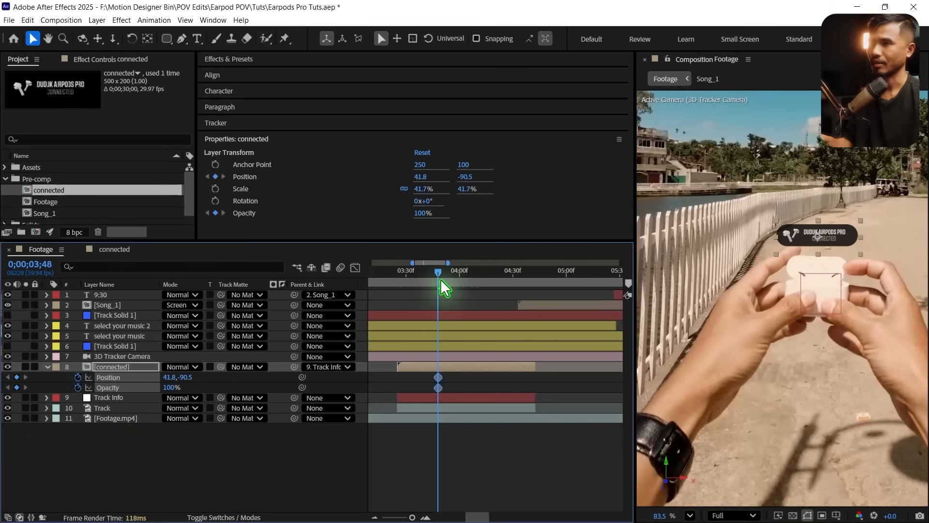
At 0;00;03;25, keyframe the connected layer's Position at 41.8, -121.5 and Opacity at 0%, with Easy Ease on all its keyframes.
{"action": "left_click_drag", "start_coordinate": [440, 286], "coordinate": [405, 293]}
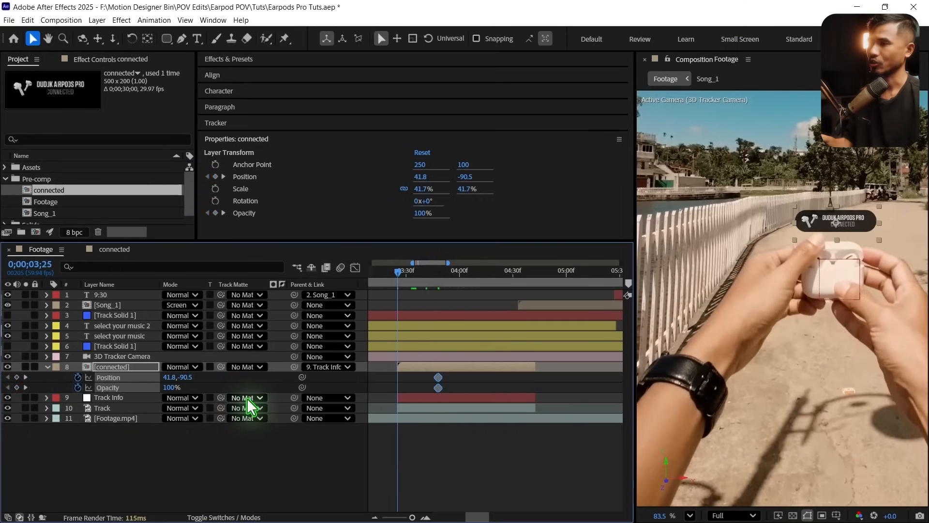
{"action": "left_click_drag", "start_coordinate": [189, 377], "coordinate": [35, 417]}
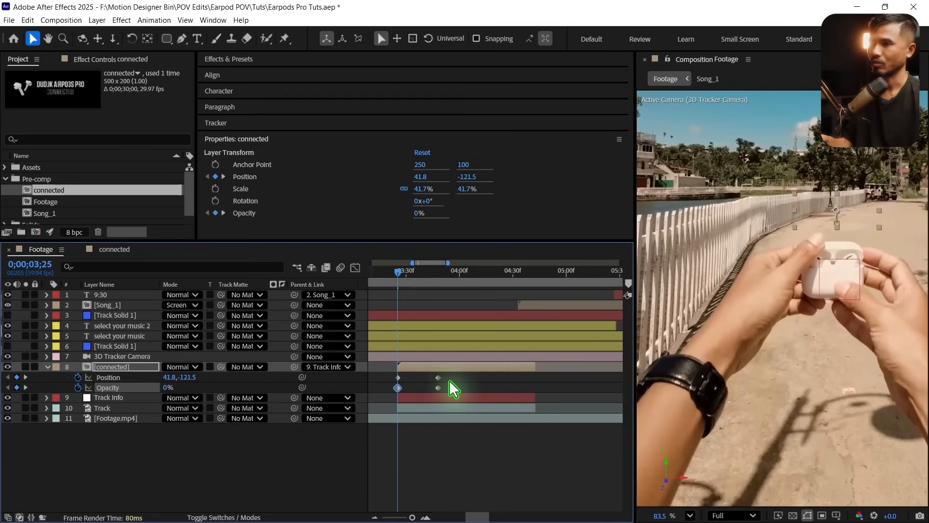
{"action": "left_click_drag", "start_coordinate": [449, 382], "coordinate": [487, 393]}
{"action": "key", "text": "F9"}
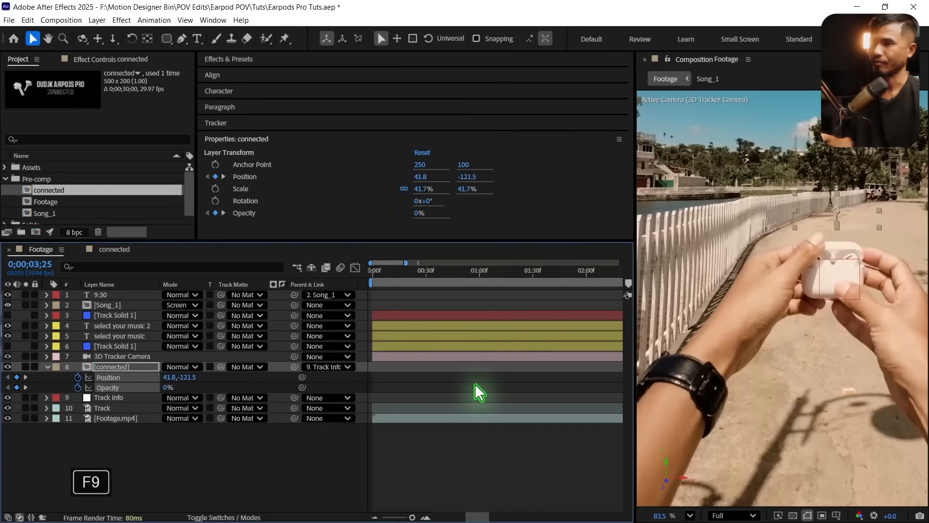
Fade out the connected layer with an Opacity keyframe of 100% shortly before its end and 0% at 0;00;04;42.
{"action": "scroll", "coordinate": [467, 396], "scroll_direction": "down", "scroll_amount": 5}
{"action": "scroll", "coordinate": [465, 396], "scroll_direction": "up", "scroll_amount": 3}
{"action": "left_click", "coordinate": [460, 435]}
{"action": "left_click_drag", "start_coordinate": [431, 274], "coordinate": [503, 295]}
{"action": "left_click", "coordinate": [17, 387]}
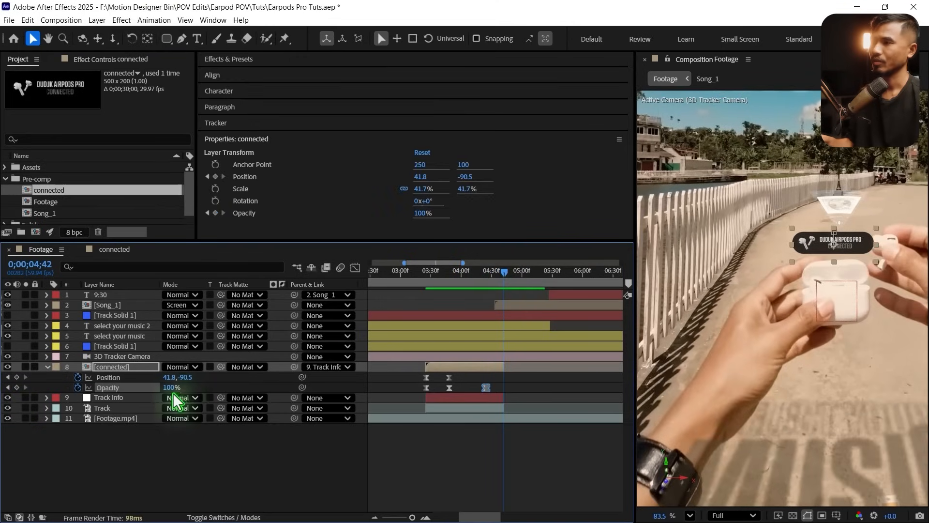
{"action": "left_click_drag", "start_coordinate": [169, 388], "coordinate": [99, 418]}
Play back the Footage composition and examine the hand gesture over the music player around 0;00;12;06.
{"action": "left_click", "coordinate": [422, 279]}
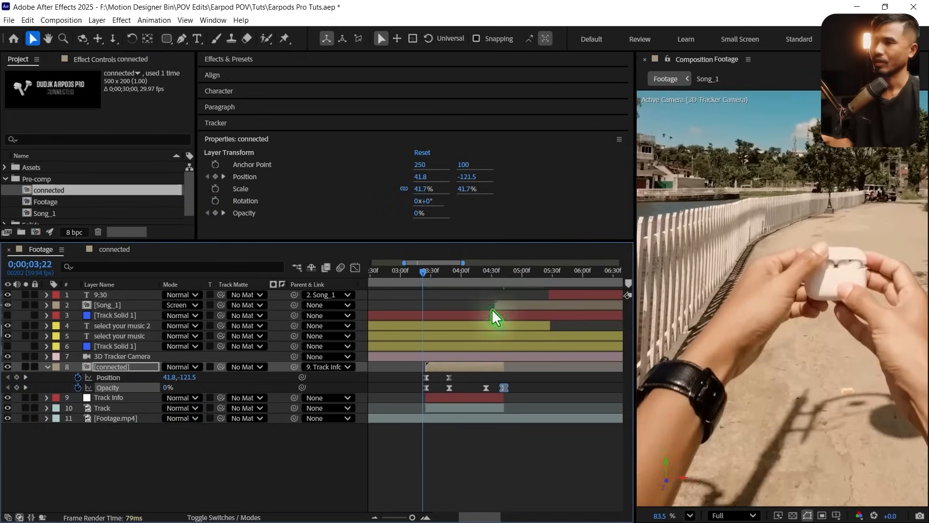
{"action": "key", "text": "space"}
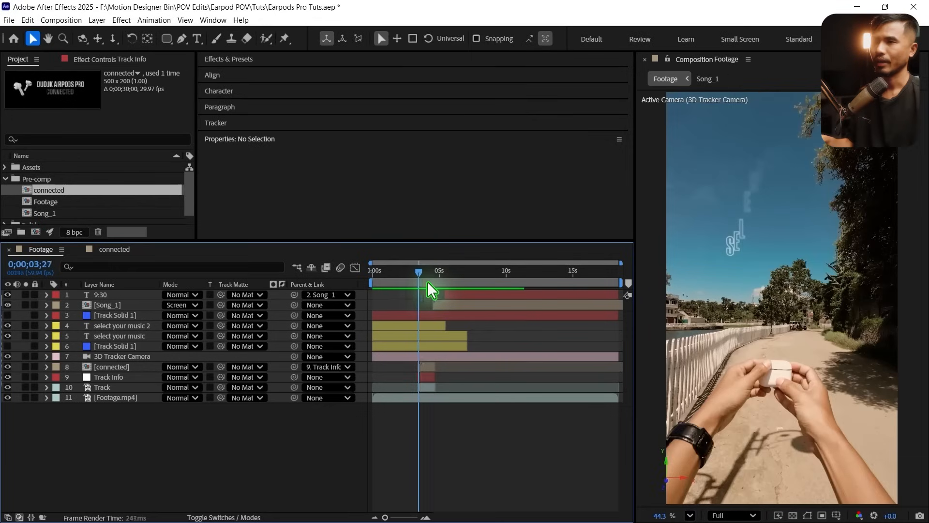
{"action": "left_click_drag", "start_coordinate": [428, 284], "coordinate": [488, 302]}
{"action": "key", "text": "space"}
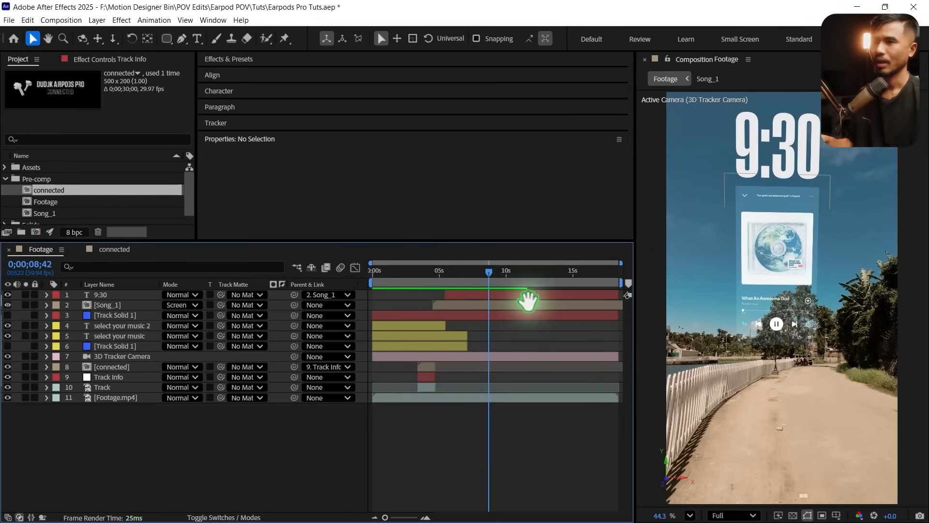
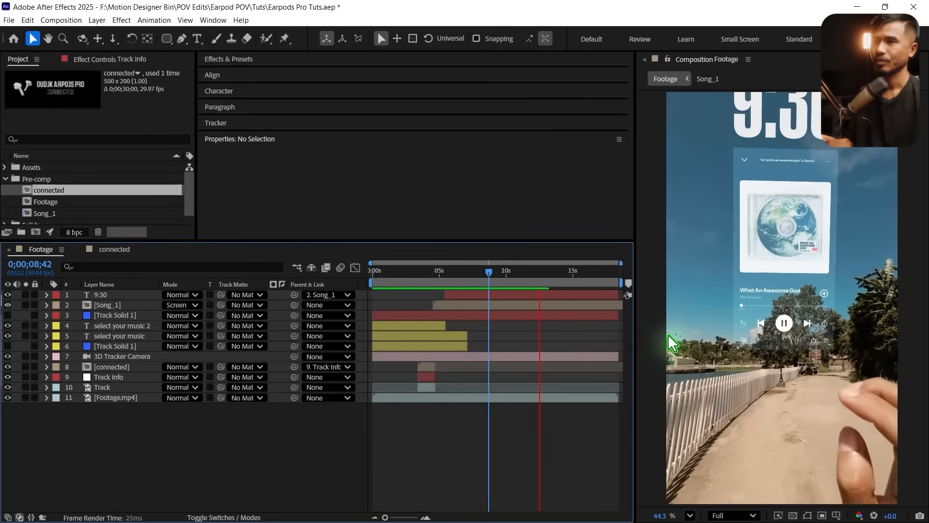
{"action": "left_click", "coordinate": [522, 280]}
{"action": "left_click_drag", "start_coordinate": [523, 279], "coordinate": [535, 280]}
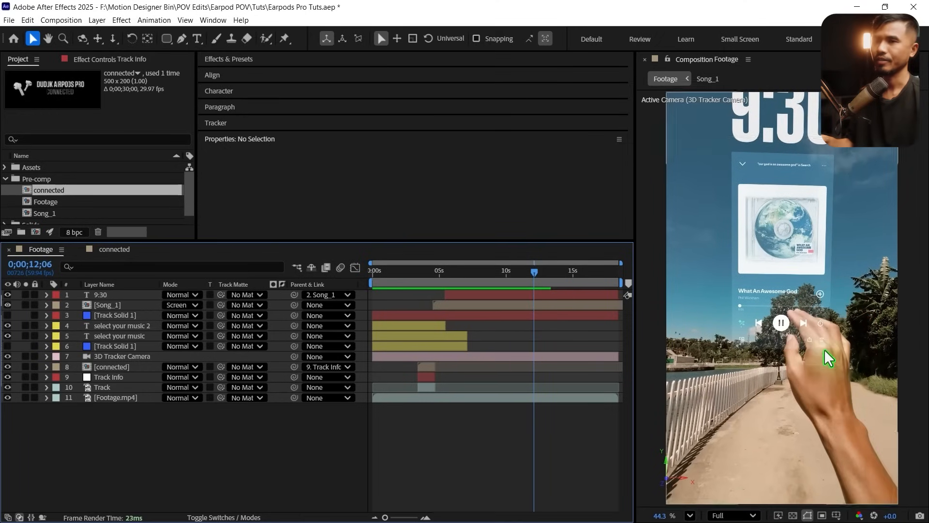
{"action": "scroll", "coordinate": [826, 357], "scroll_direction": "up", "scroll_amount": 2}
Open the Song_1 composition and draw a black rectangle about 851 by 1657 px covering the whole music player image.
{"action": "left_click", "coordinate": [107, 305]}
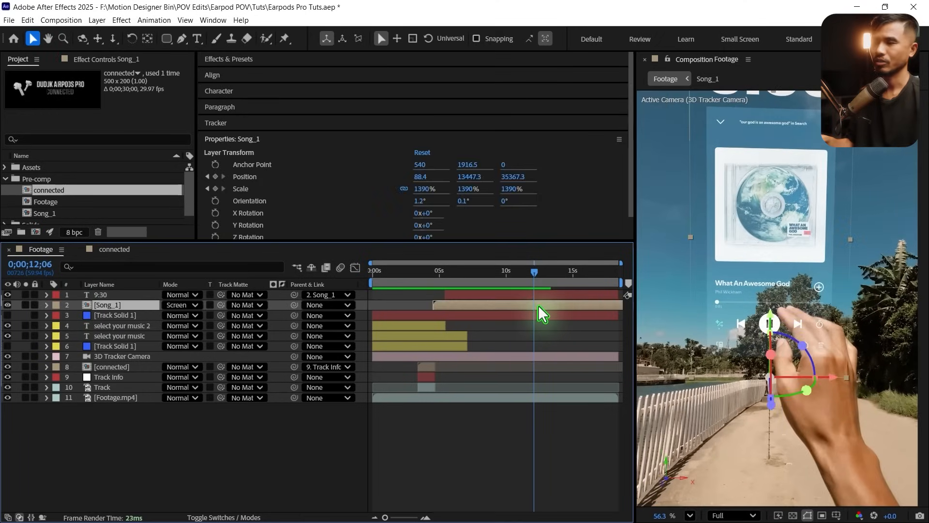
{"action": "double_click", "coordinate": [538, 305]}
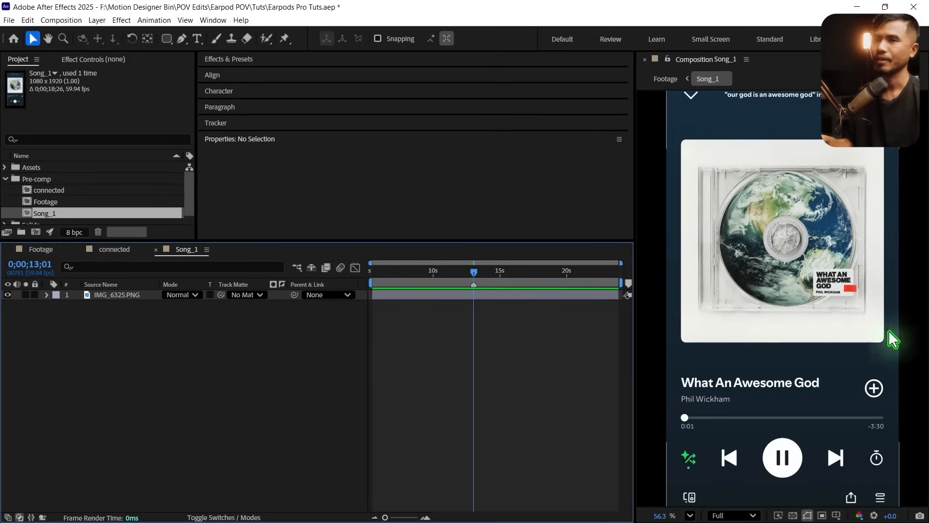
{"action": "scroll", "coordinate": [853, 308], "scroll_direction": "down", "scroll_amount": 3}
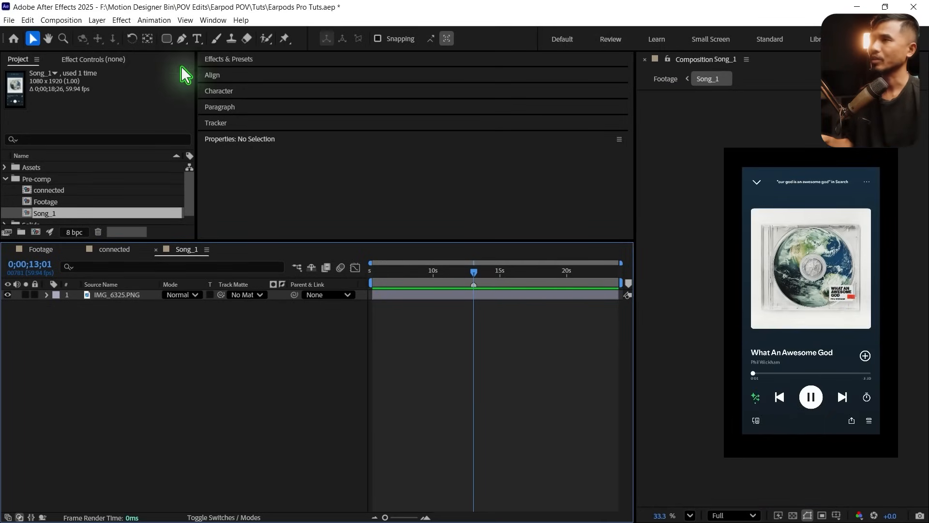
{"action": "left_click", "coordinate": [169, 39]}
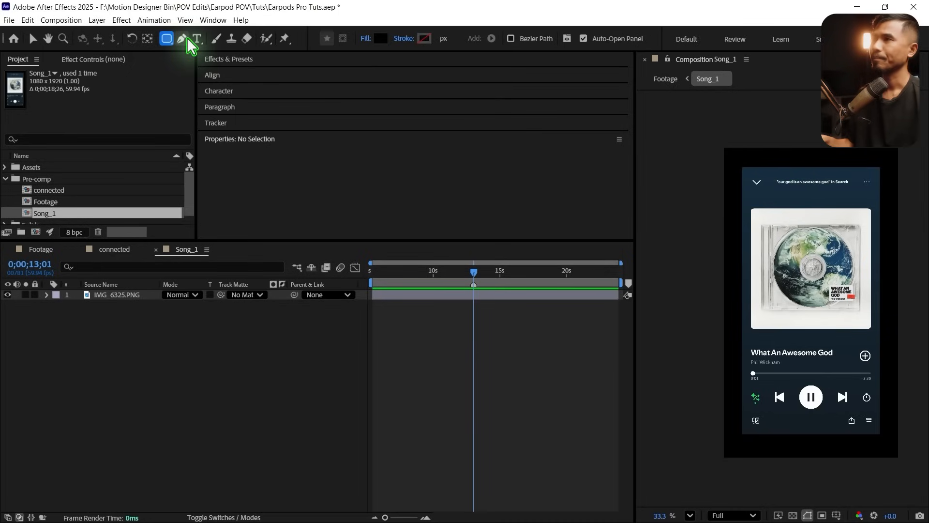
{"action": "left_click", "coordinate": [164, 40]}
{"action": "left_click", "coordinate": [224, 40]}
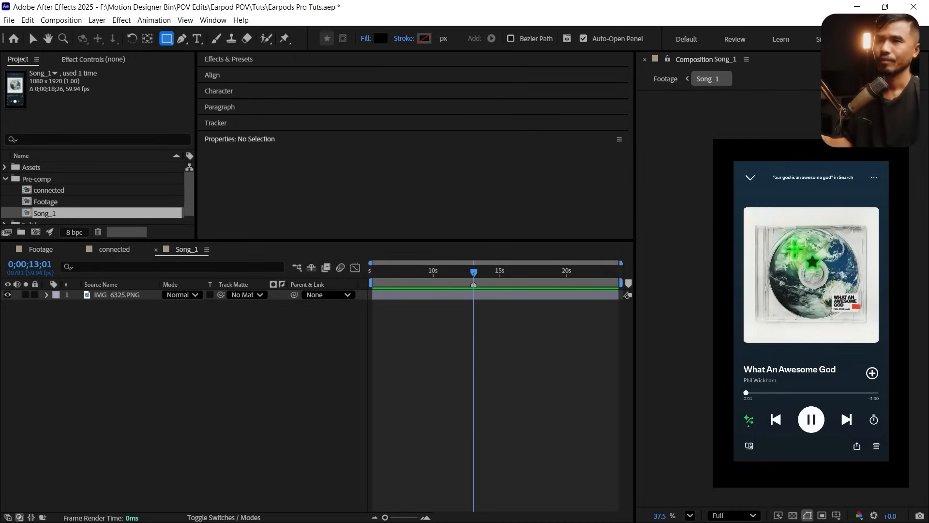
{"action": "scroll", "coordinate": [783, 238], "scroll_direction": "up", "scroll_amount": 1}
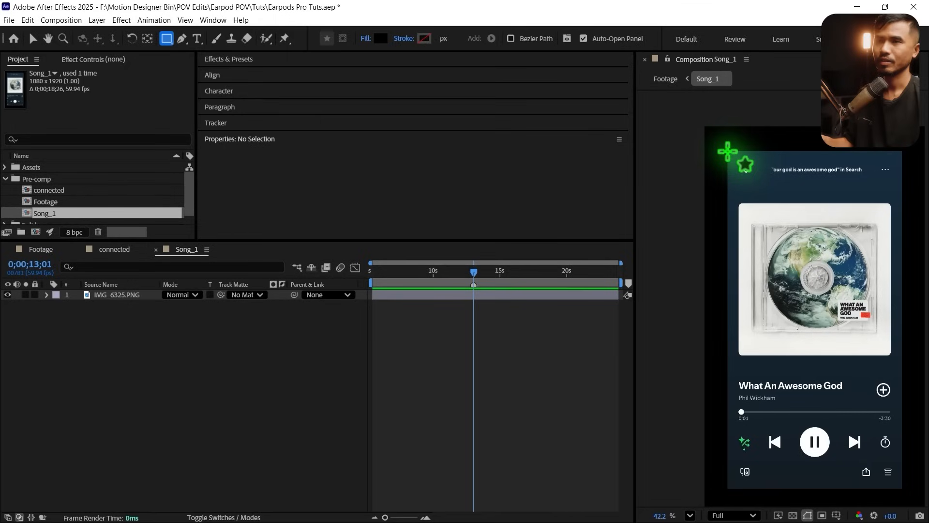
{"action": "mouse_move", "coordinate": [729, 150]}
{"action": "left_mouse_down"}
{"action": "mouse_move", "coordinate": [867, 472]}
{"action": "mouse_move", "coordinate": [892, 473]}
{"action": "mouse_move", "coordinate": [902, 486]}
{"action": "left_mouse_up"}
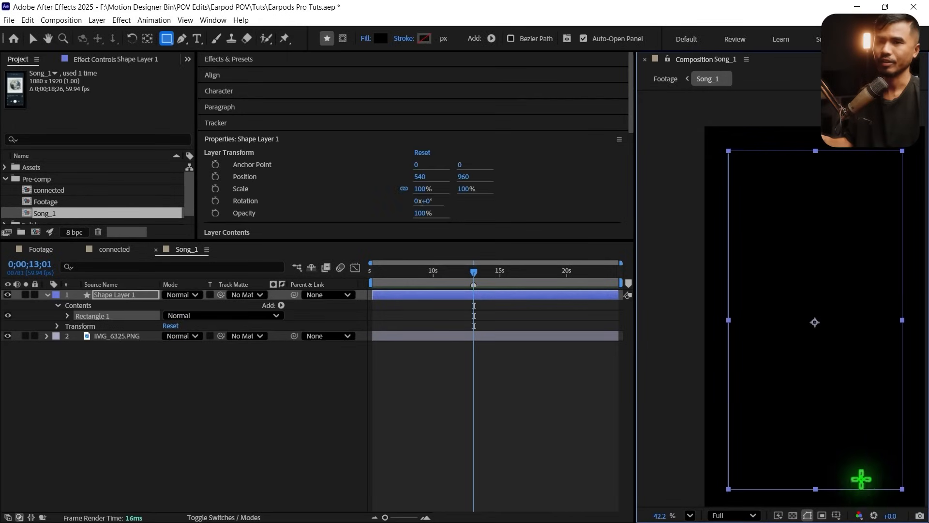
Rename the rectangle's shape layer as mask.
{"action": "scroll", "coordinate": [806, 327], "scroll_direction": "down", "scroll_amount": 1}
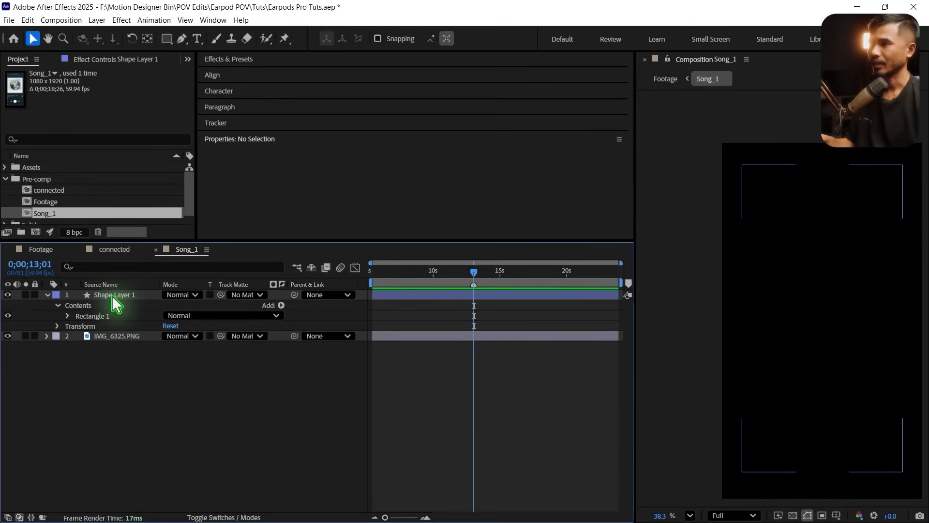
{"action": "left_click", "coordinate": [112, 295]}
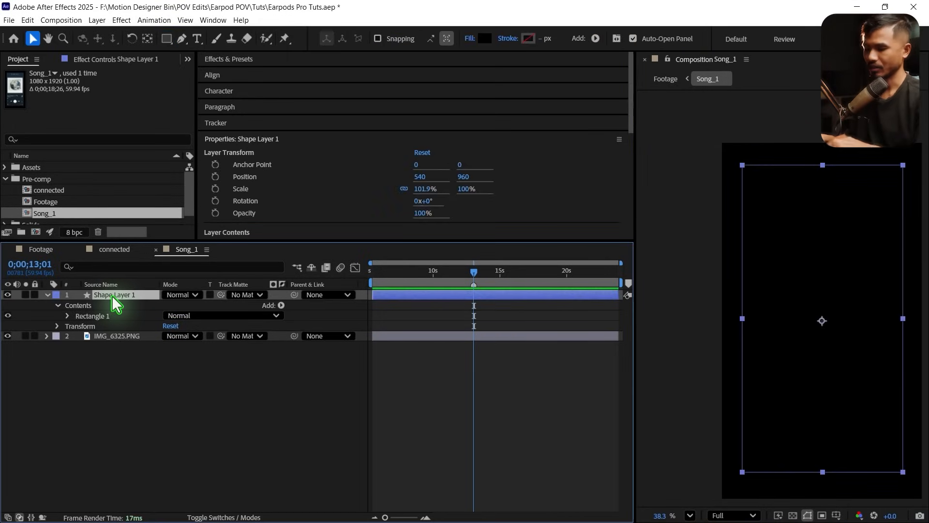
{"action": "key", "text": "Return"}
{"action": "type", "text": "mask"}
{"action": "key", "text": "Return"}
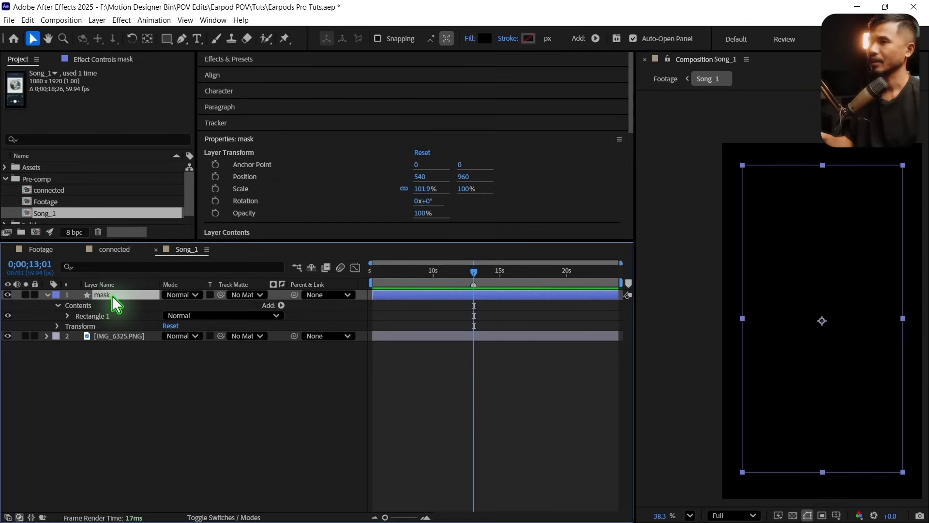
Add Size, Position and Roundness keyframes to the mask layer's rectangle path at 0;00;13;01.
{"action": "left_click", "coordinate": [68, 315]}
{"action": "left_click", "coordinate": [78, 325]}
{"action": "left_click", "coordinate": [98, 336]}
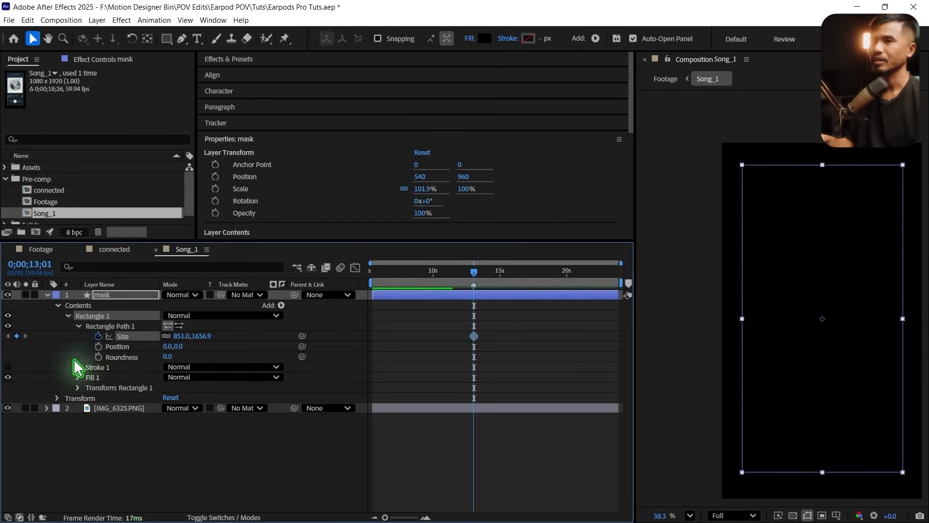
{"action": "left_click", "coordinate": [98, 357]}
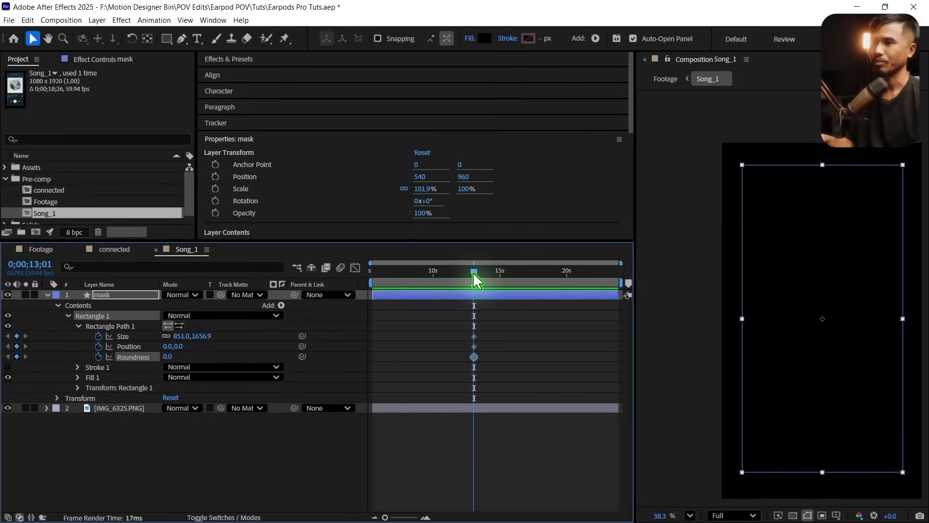
At 0;00;13;41, unlink the rectangle's size and keyframe Size 851.0, 407.9, Position 0.0, -621.0 and Roundness 127.0.
{"action": "key", "text": "="}
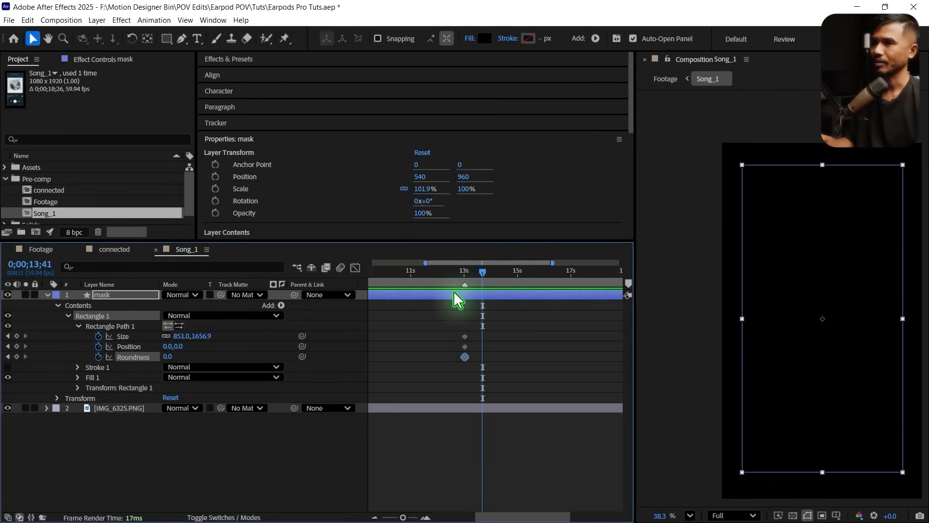
{"action": "key", "text": "ctrl+z"}
{"action": "left_click", "coordinate": [166, 336]}
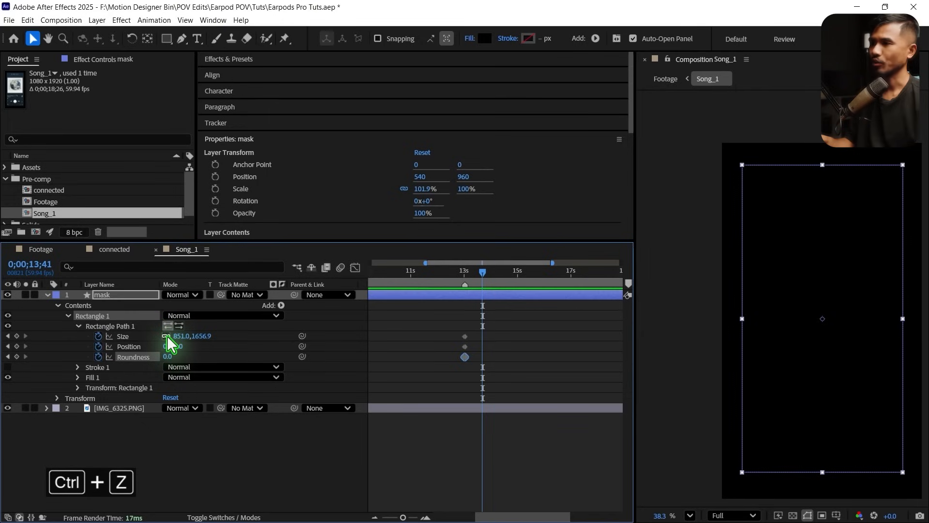
{"action": "left_click_drag", "start_coordinate": [211, 341], "coordinate": [111, 336]}
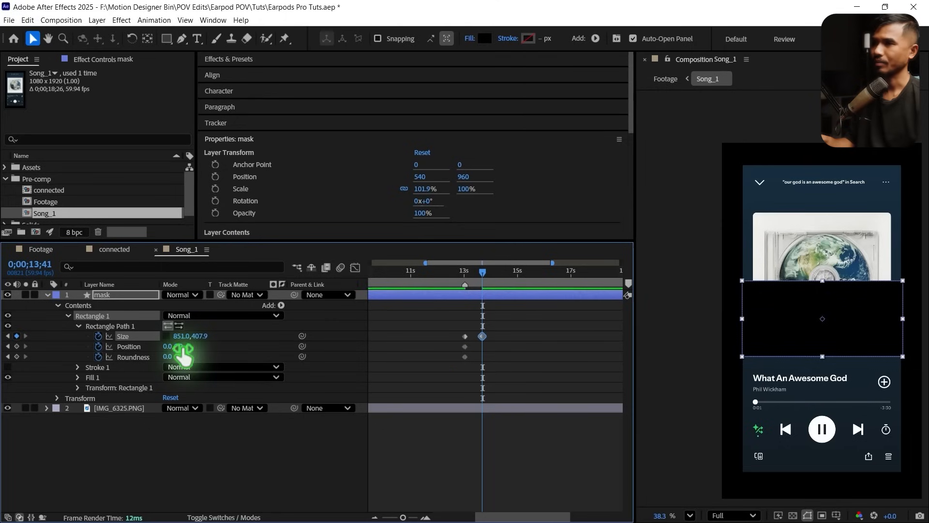
{"action": "left_click_drag", "start_coordinate": [181, 347], "coordinate": [101, 347]}
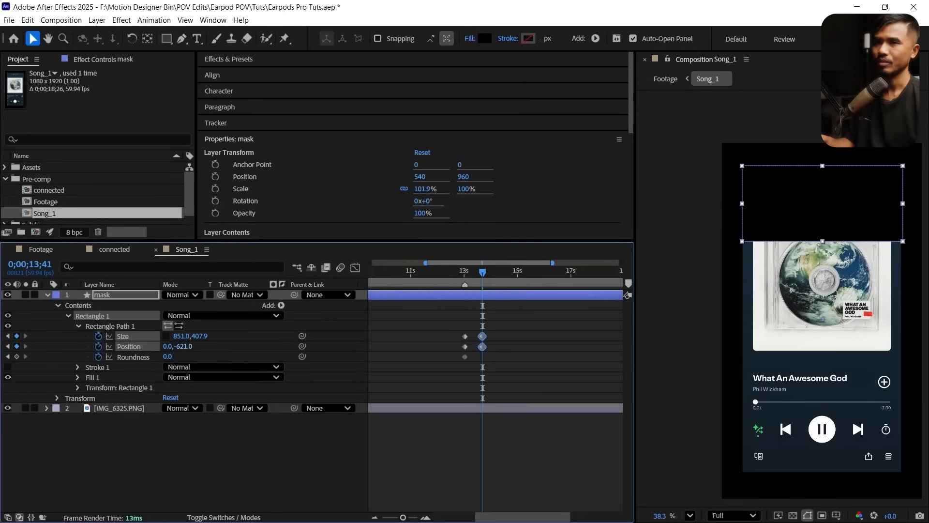
{"action": "left_click_drag", "start_coordinate": [167, 359], "coordinate": [244, 359]}
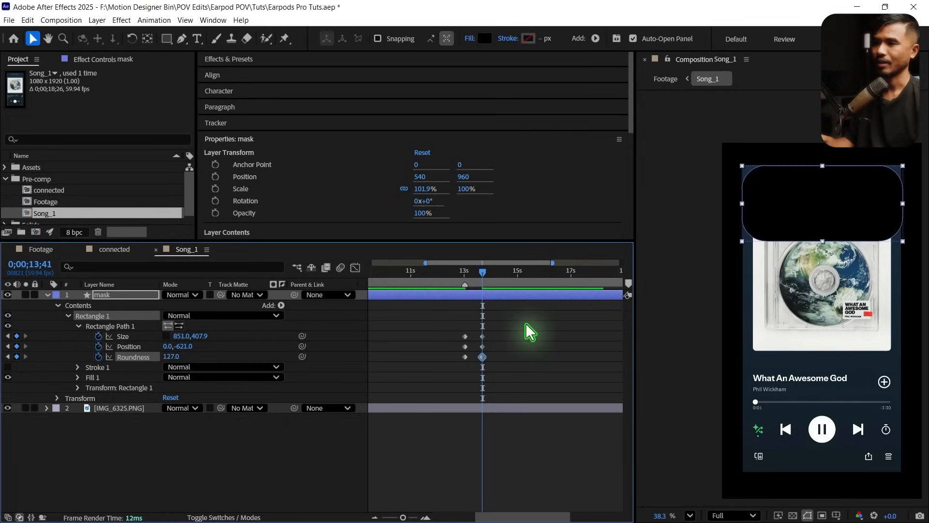
Apply Easy Ease to all the rectangle path keyframes and fit their speed curves in the Graph Editor.
{"action": "left_click_drag", "start_coordinate": [526, 323], "coordinate": [405, 377]}
{"action": "key", "text": "F9"}
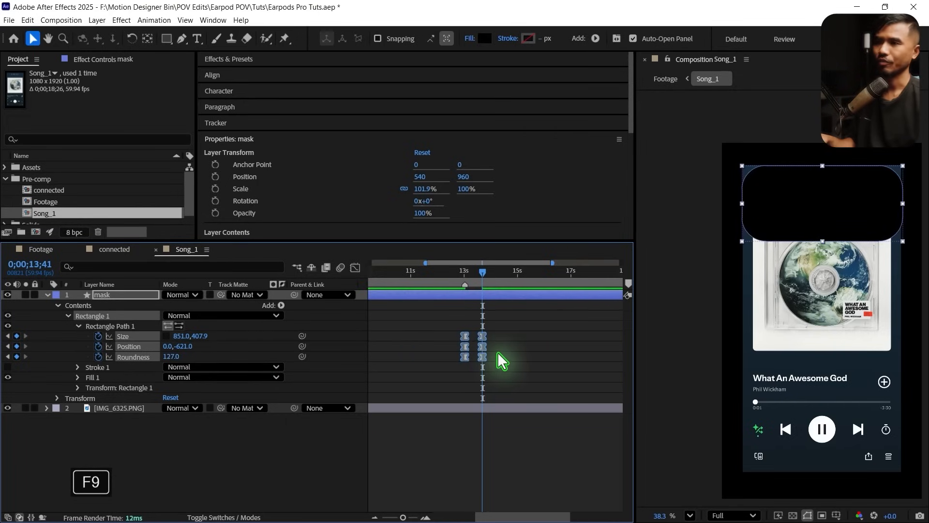
{"action": "left_click", "coordinate": [355, 267]}
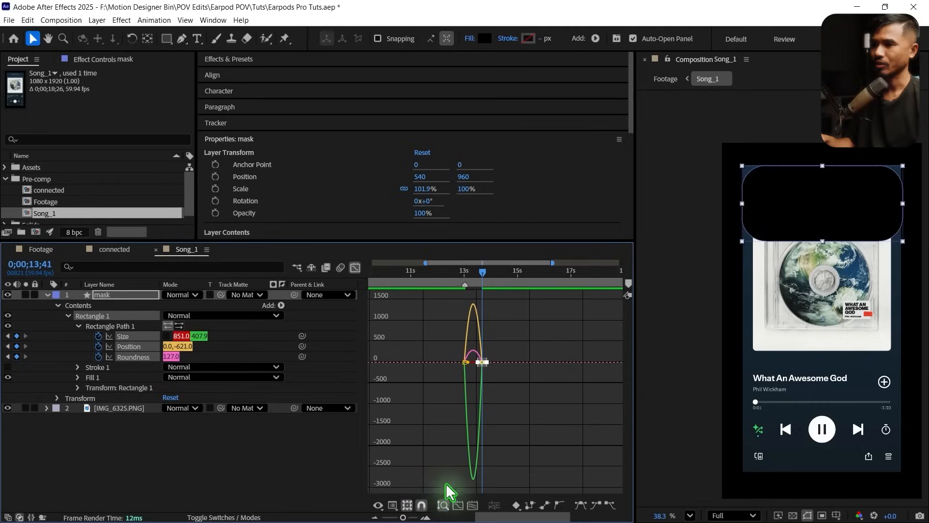
{"action": "left_click", "coordinate": [442, 504]}
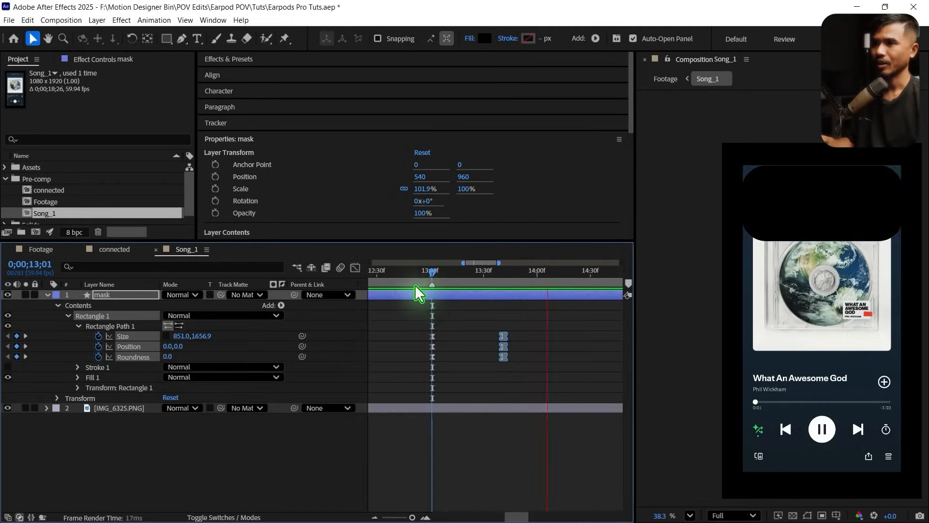
Duplicate the mask layer, rename the copy UI and hide it.
{"action": "key", "text": "space"}
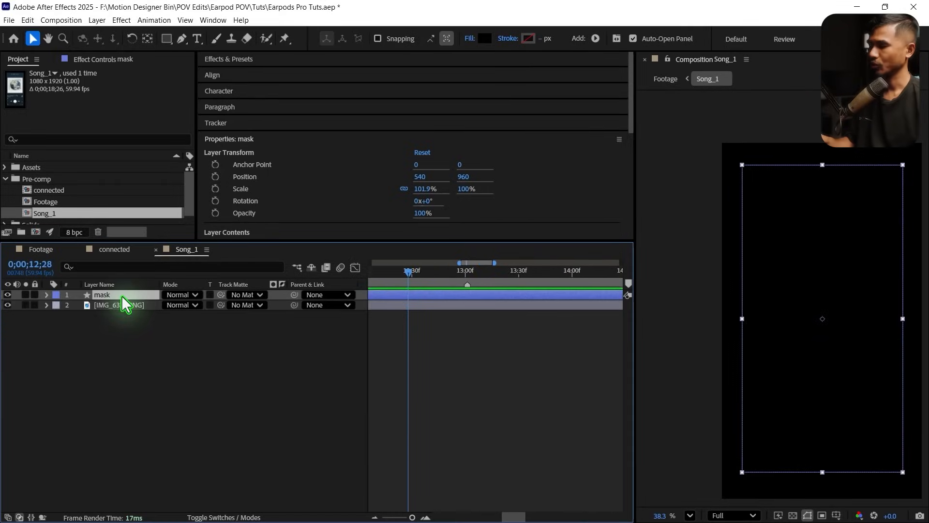
{"action": "key", "text": "ctrl+d"}
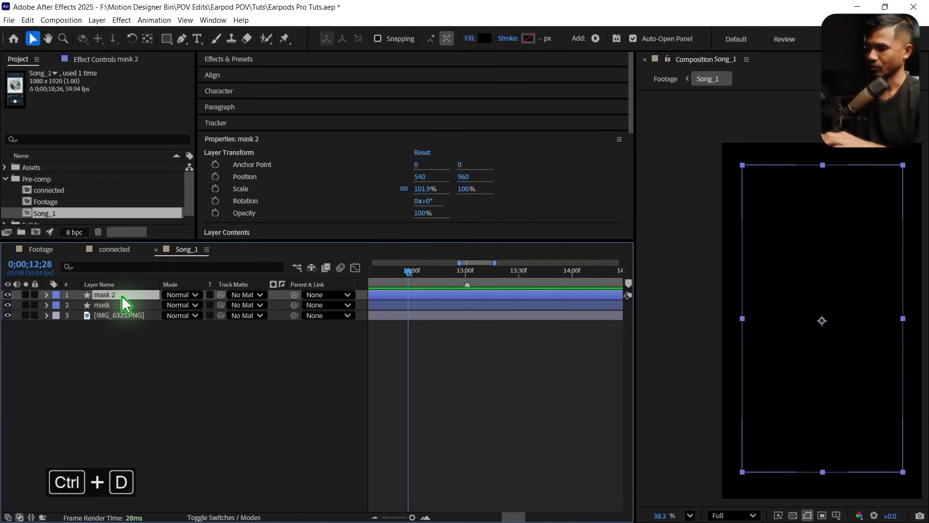
{"action": "key", "text": "Return"}
{"action": "type", "text": "UI"}
{"action": "key", "text": "Return"}
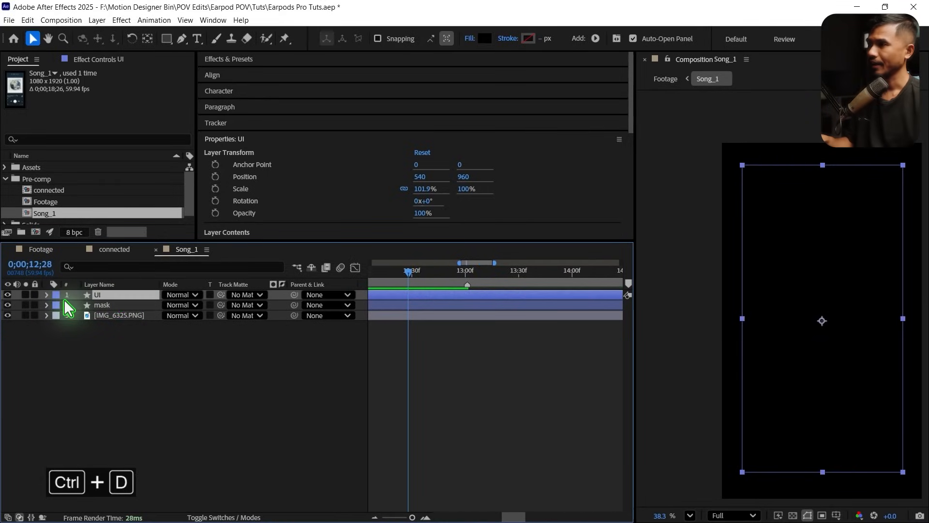
{"action": "left_click", "coordinate": [7, 295]}
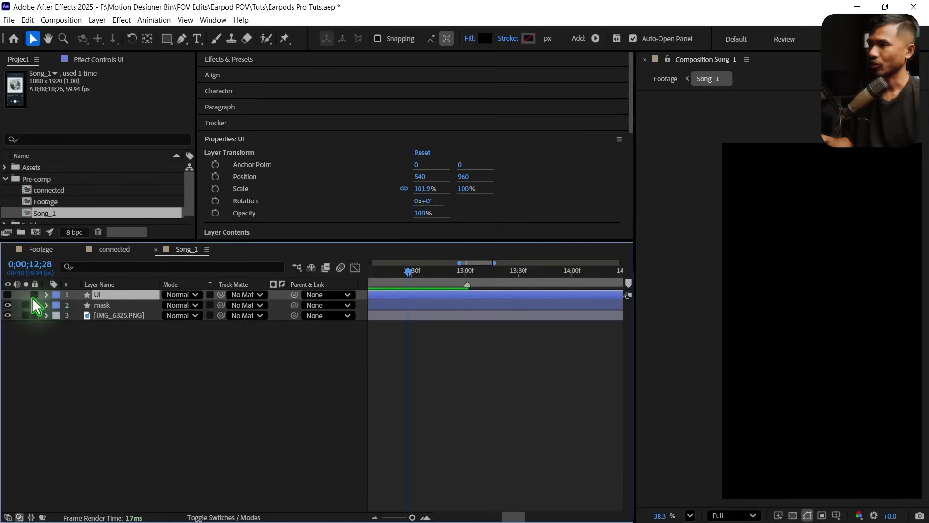
Set the mask layer as the track matte of the IMG_6325.PNG layer.
{"action": "left_click", "coordinate": [123, 315]}
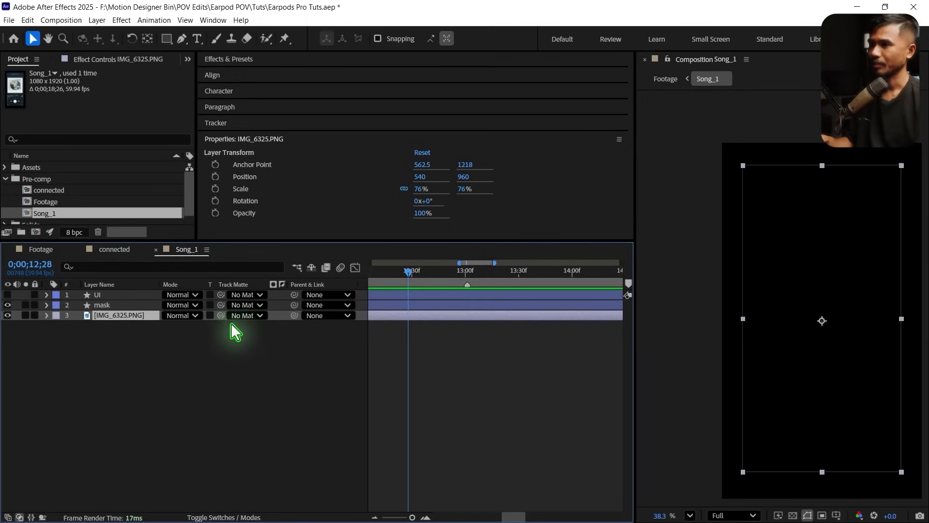
{"action": "left_click_drag", "start_coordinate": [221, 315], "coordinate": [119, 309]}
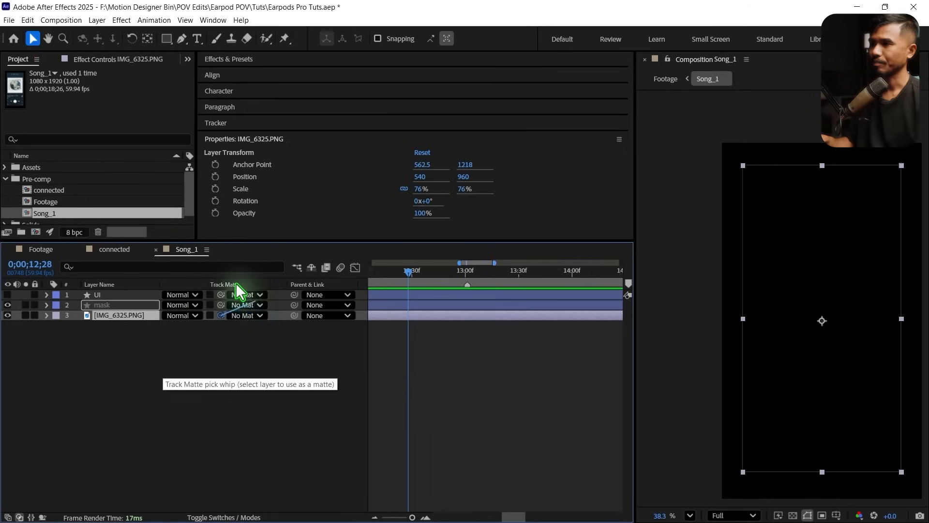
{"action": "left_click_drag", "start_coordinate": [103, 307], "coordinate": [104, 306]}
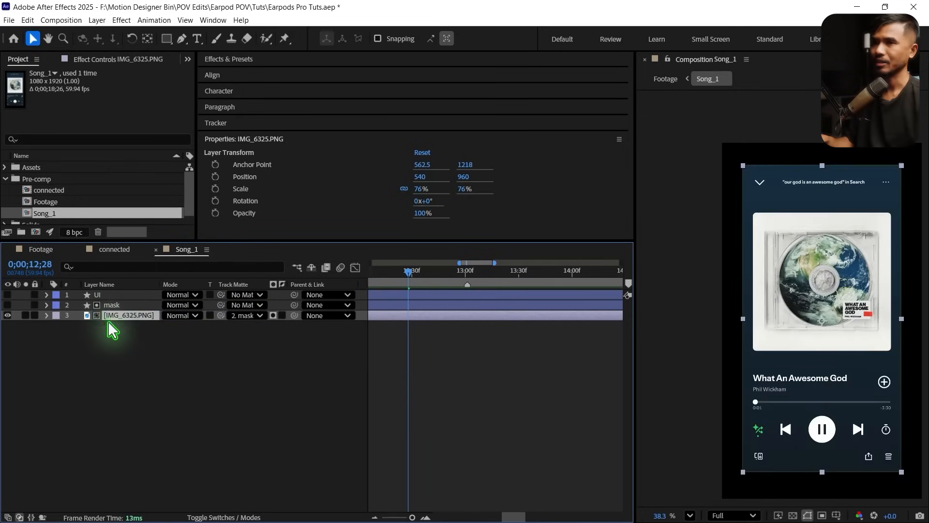
Add a Position keyframe to the IMG_6325.PNG layer at 0;00;13;01.
{"action": "left_click", "coordinate": [471, 367]}
{"action": "left_click_drag", "start_coordinate": [428, 279], "coordinate": [433, 298]}
{"action": "left_click", "coordinate": [113, 315]}
{"action": "key", "text": "p"}
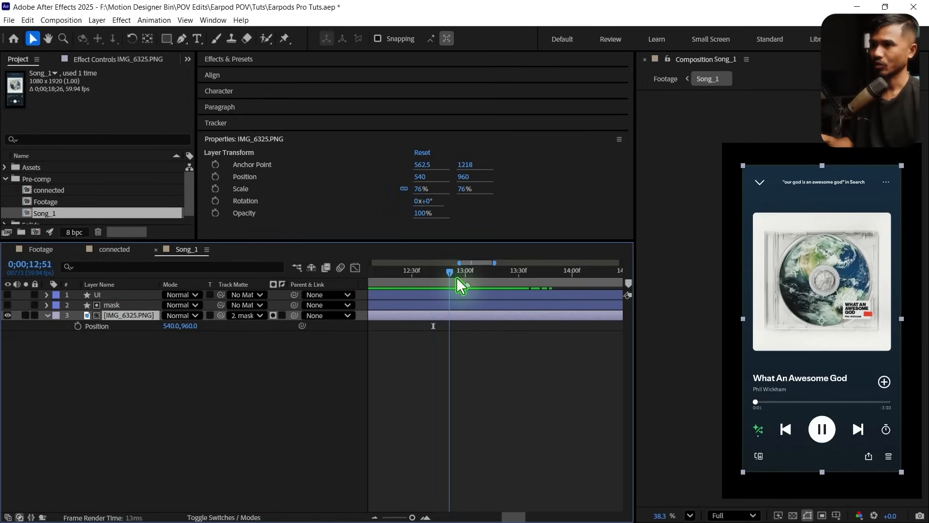
{"action": "key", "text": "shift+Page_Down"}
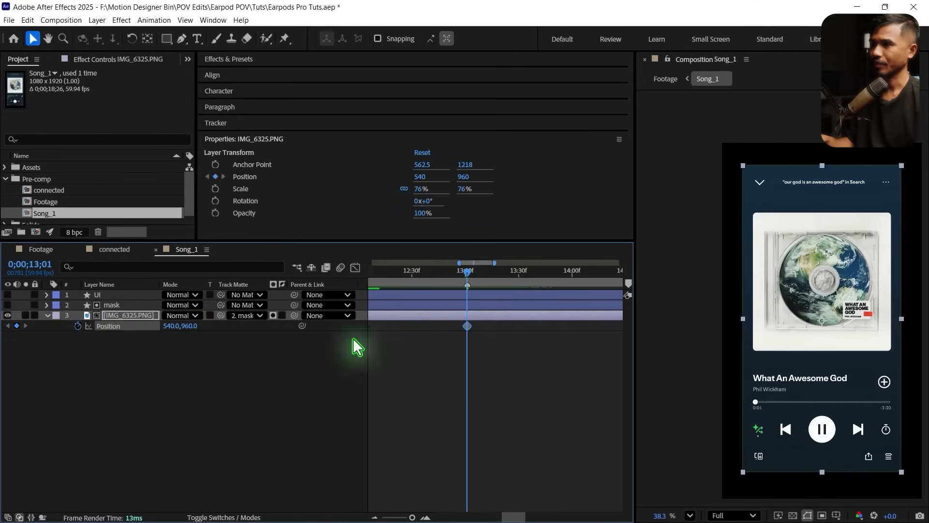
At 0;00;13;41, move the IMG_6325.PNG image up to Position 540, -241.6 and apply Easy Ease to its Position keyframes.
{"action": "key", "text": "shift+Page_Down"}
{"action": "key", "text": "shift+Page_Down"}
{"action": "key", "text": "shift+Page_Down"}
{"action": "key", "text": "shift+Page_Down"}
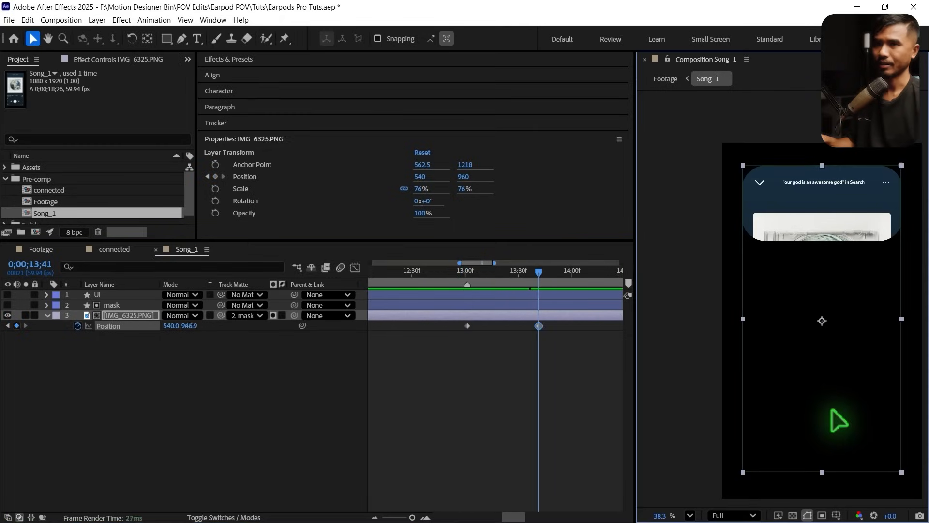
{"action": "left_click_drag", "start_coordinate": [838, 421], "coordinate": [842, 207]}
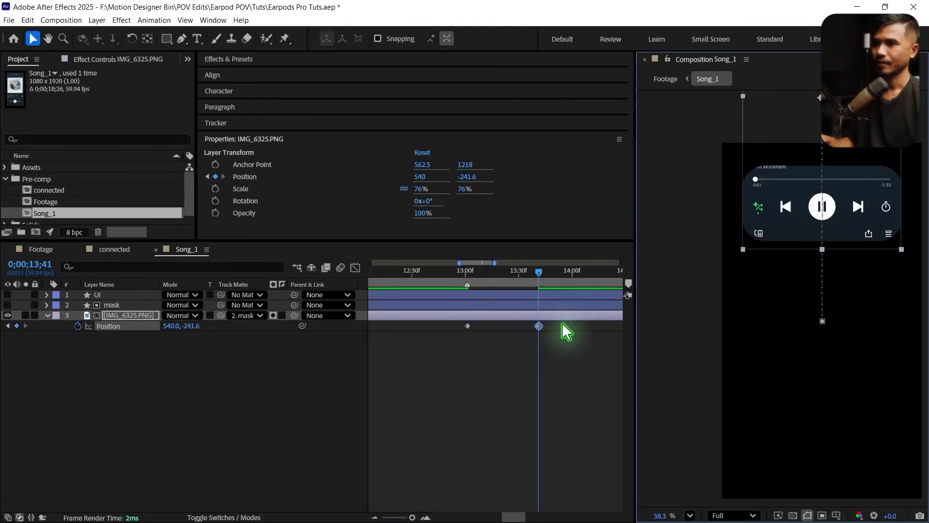
{"action": "left_click_drag", "start_coordinate": [561, 323], "coordinate": [428, 341]}
{"action": "key", "text": "F9"}
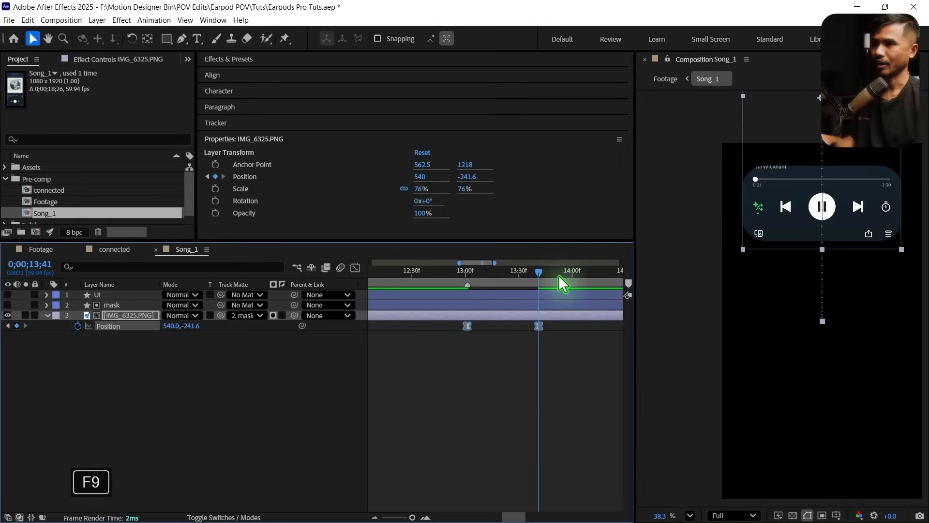
Keyframe the IMG_6325.PNG layer's Opacity at 100% at 0;00;13;01 and 0% at 0;00;13;41.
{"action": "left_click_drag", "start_coordinate": [504, 275], "coordinate": [473, 288]}
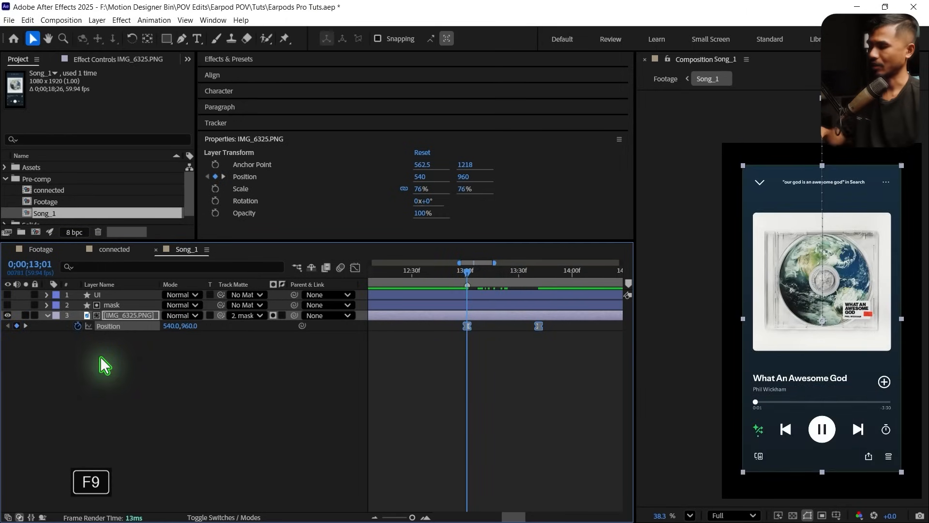
{"action": "key", "text": "shift+t"}
{"action": "left_click", "coordinate": [78, 336]}
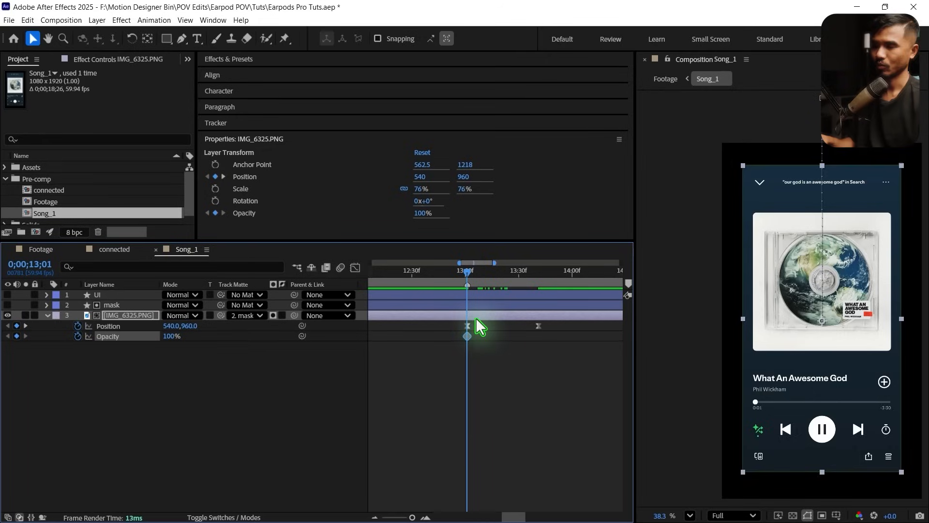
{"action": "key", "text": "shift+Page_Down"}
{"action": "key", "text": "shift+Page_Down"}
{"action": "key", "text": "shift+Page_Down"}
{"action": "key", "text": "shift+Page_Down"}
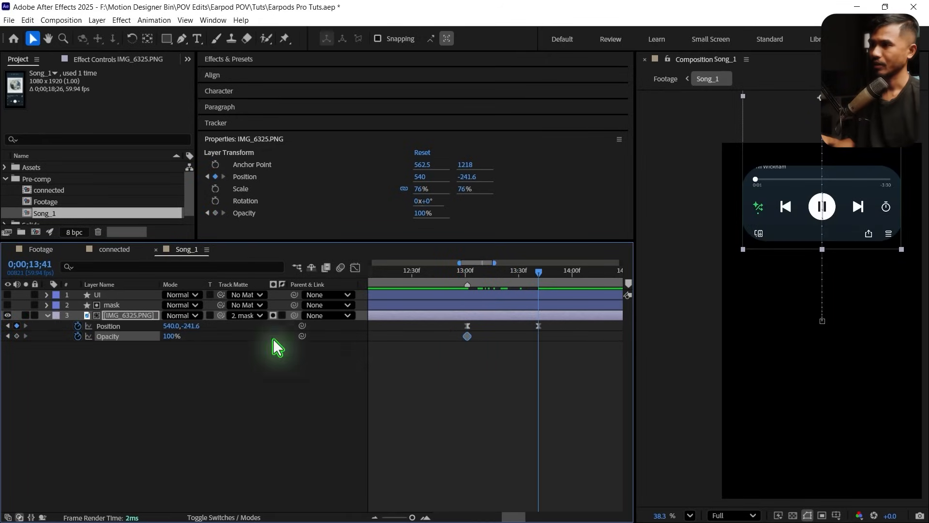
{"action": "left_click", "coordinate": [169, 336]}
{"action": "type", "text": "0"}
{"action": "key", "text": "Return"}
{"action": "left_click_drag", "start_coordinate": [465, 271], "coordinate": [484, 289]}
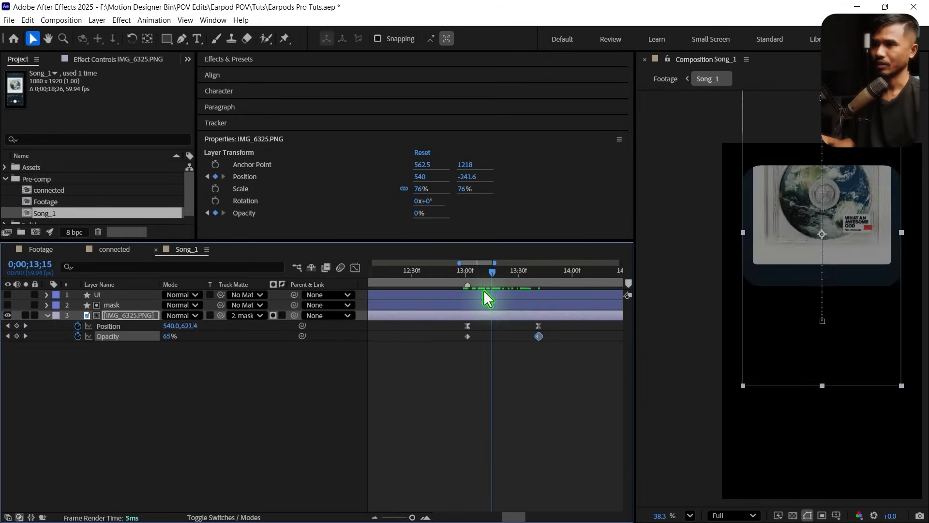
Apply Easy Ease to the image's Position and Opacity keyframes and shape their speed curves into an early peak with a long ease-out.
{"action": "left_click_drag", "start_coordinate": [554, 337], "coordinate": [453, 351]}
{"action": "key", "text": "F9"}
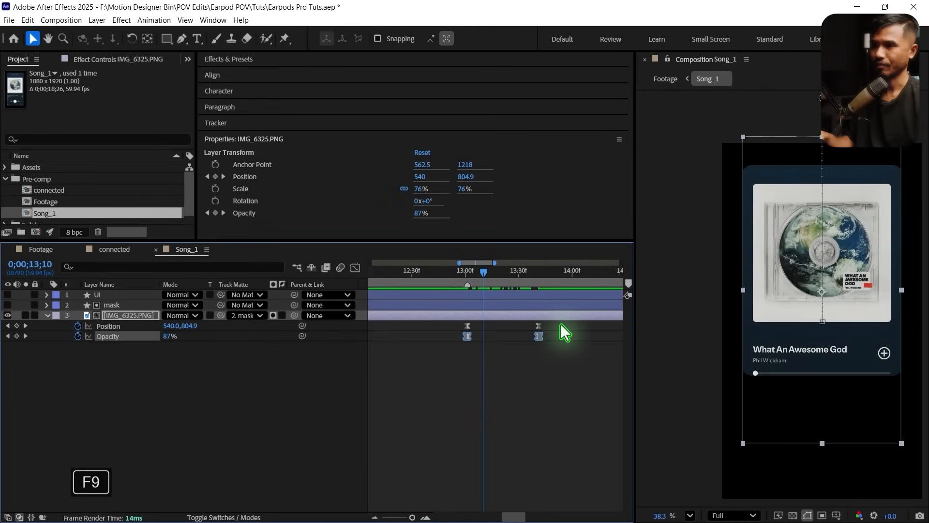
{"action": "left_click_drag", "start_coordinate": [561, 324], "coordinate": [422, 346]}
{"action": "key", "text": "F9"}
{"action": "left_click", "coordinate": [355, 268]}
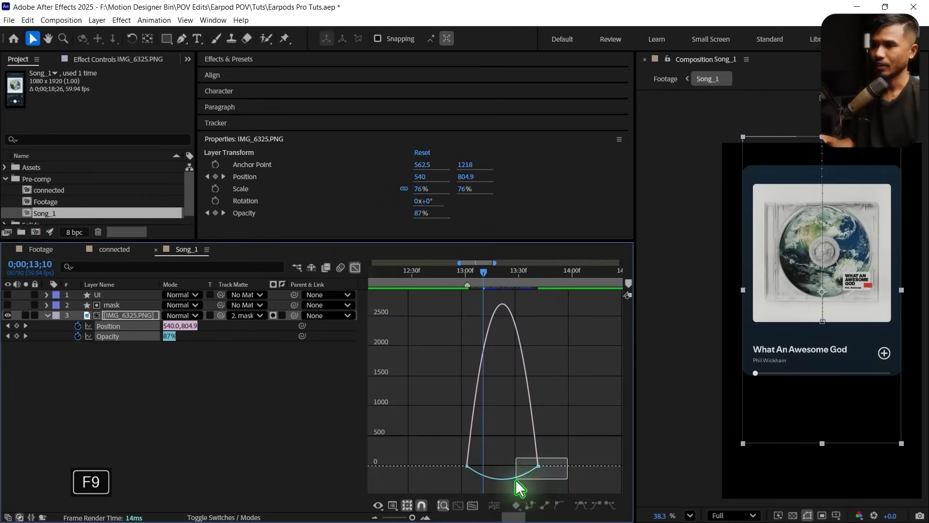
{"action": "left_click_drag", "start_coordinate": [515, 479], "coordinate": [484, 466]}
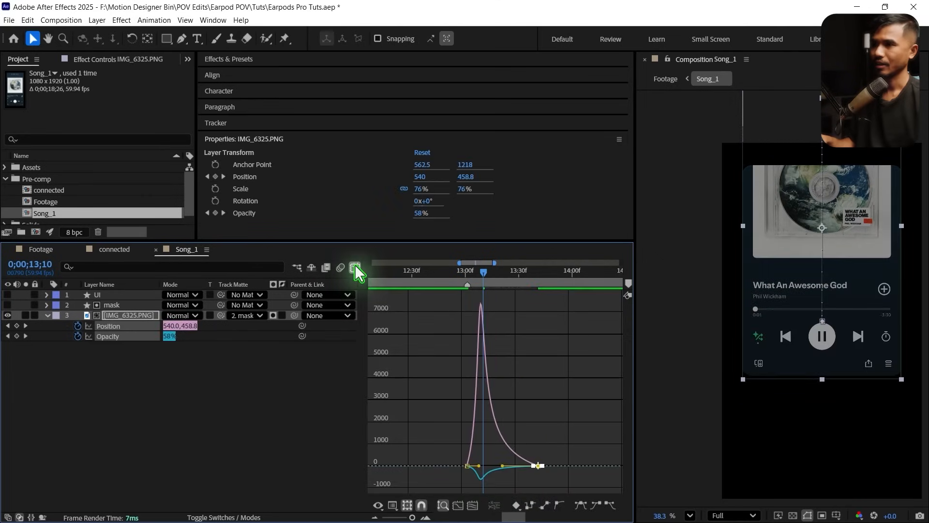
{"action": "left_click", "coordinate": [355, 267]}
Preview the player's collapse animation and turn on the composition's transparency grid.
{"action": "left_click", "coordinate": [422, 271]}
{"action": "key", "text": "space"}
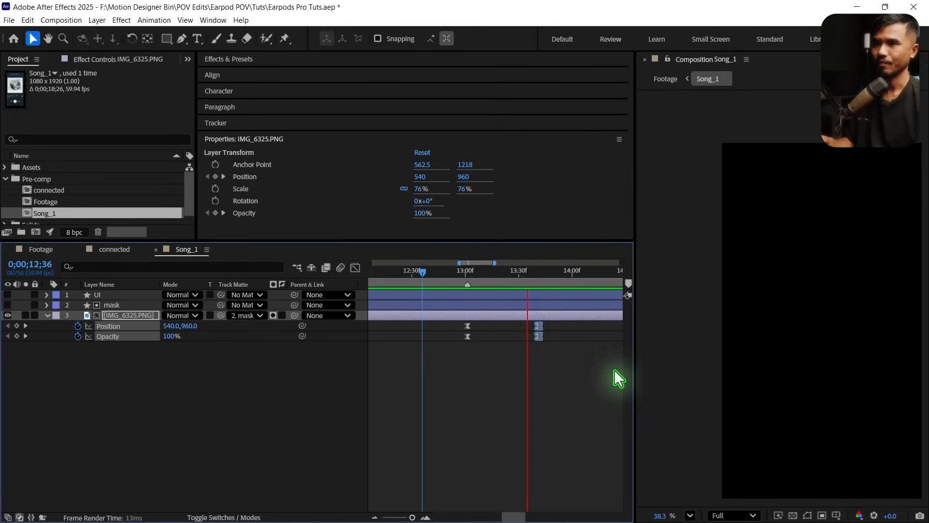
{"action": "left_click_drag", "start_coordinate": [449, 271], "coordinate": [495, 277]}
{"action": "left_click", "coordinate": [793, 515]}
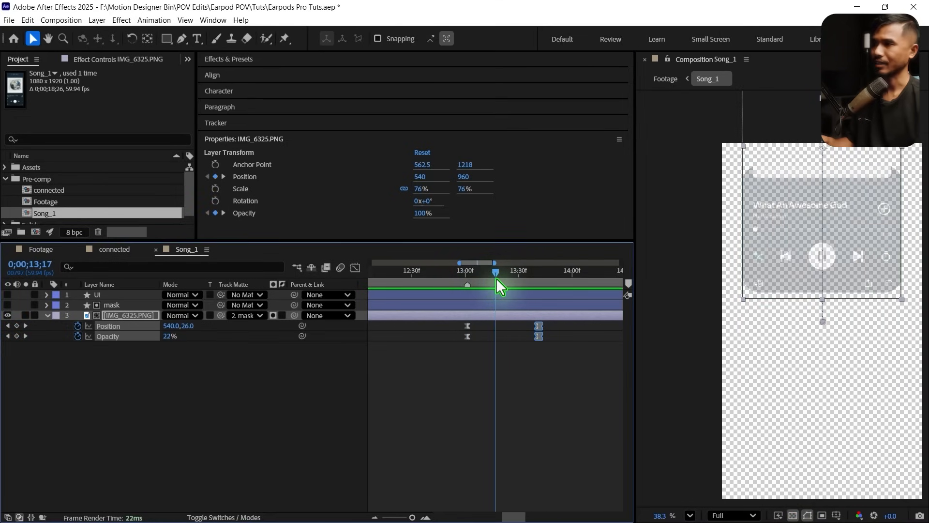
Make the UI layer visible and set its fill colour to white, FFFFFF.
{"action": "left_click", "coordinate": [46, 315]}
{"action": "left_click", "coordinate": [112, 295]}
{"action": "left_click", "coordinate": [7, 294]}
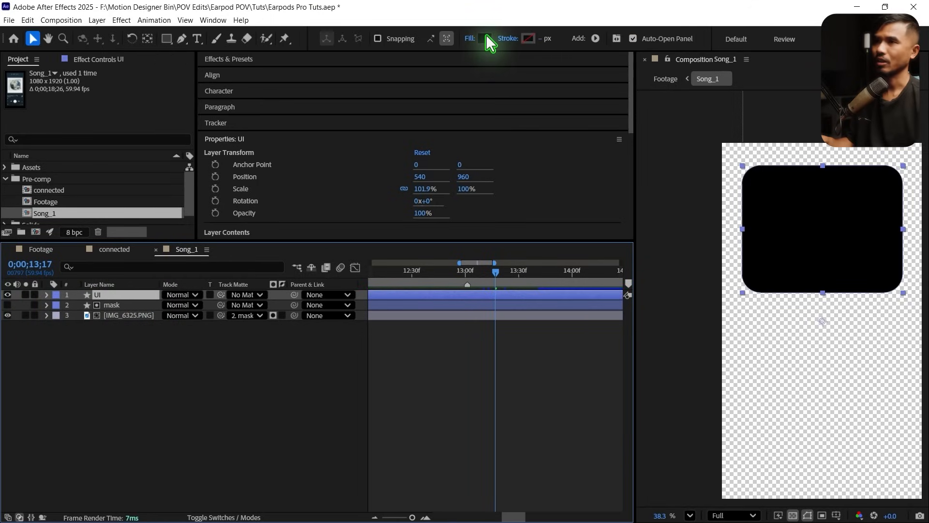
{"action": "left_click", "coordinate": [484, 38]}
{"action": "left_click_drag", "start_coordinate": [332, 247], "coordinate": [289, 174]}
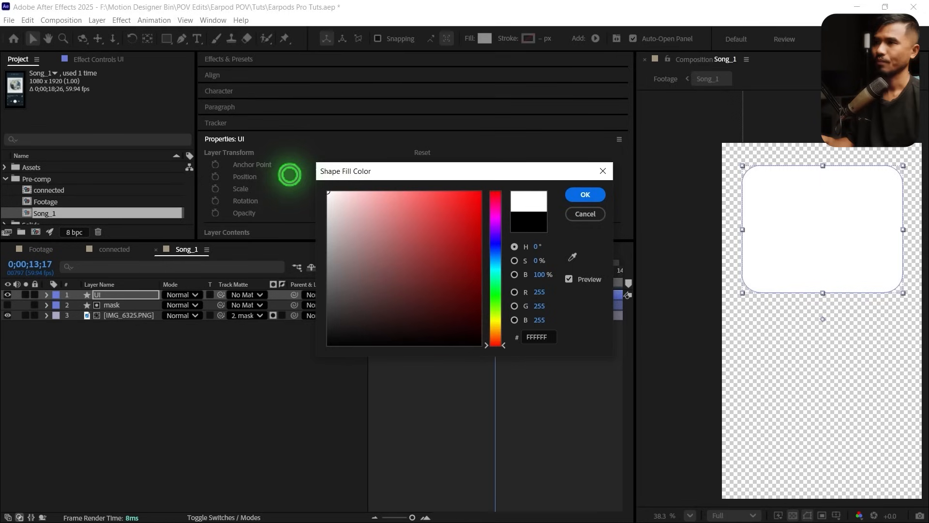
{"action": "left_click", "coordinate": [584, 196]}
{"action": "left_click", "coordinate": [533, 418]}
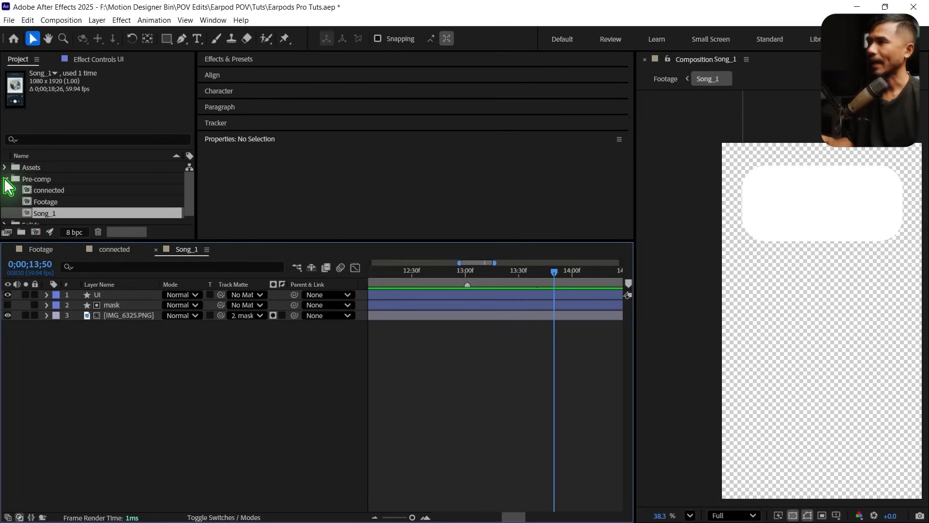
Add next-button.png and pause.png from the Assets folder to Song_1 above the UI layer.
{"action": "left_click", "coordinate": [5, 178]}
{"action": "left_click", "coordinate": [5, 167]}
{"action": "left_click", "coordinate": [58, 191]}
{"action": "scroll", "coordinate": [83, 193], "scroll_direction": "down", "scroll_amount": 2}
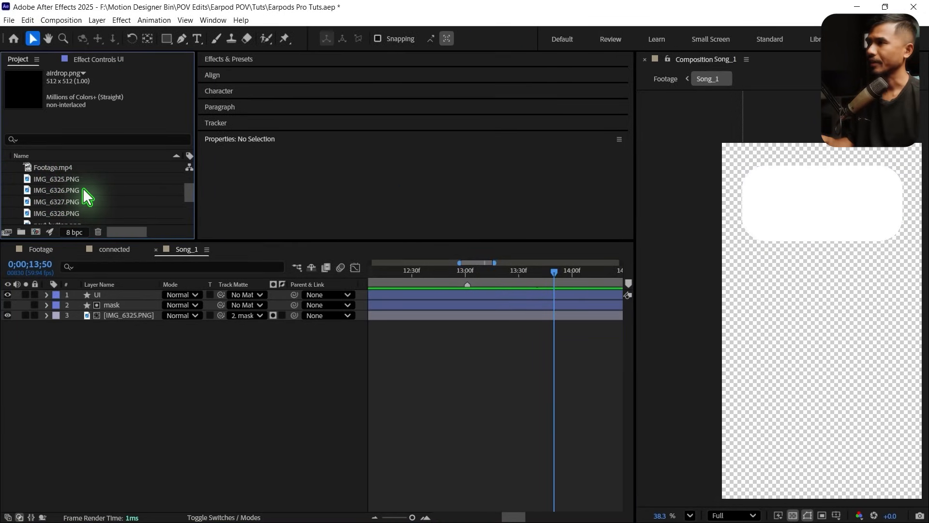
{"action": "left_click", "coordinate": [60, 259]}
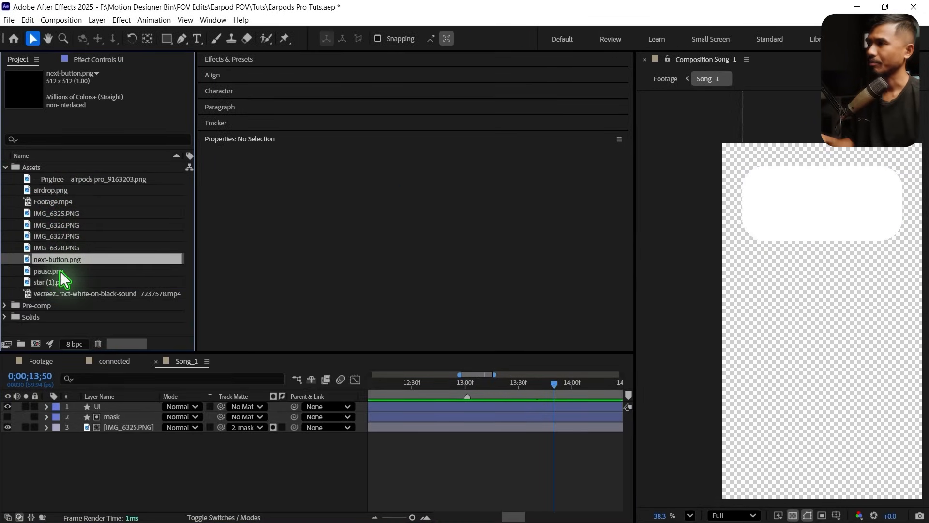
{"action": "left_click", "coordinate": [53, 271], "text": "shift"}
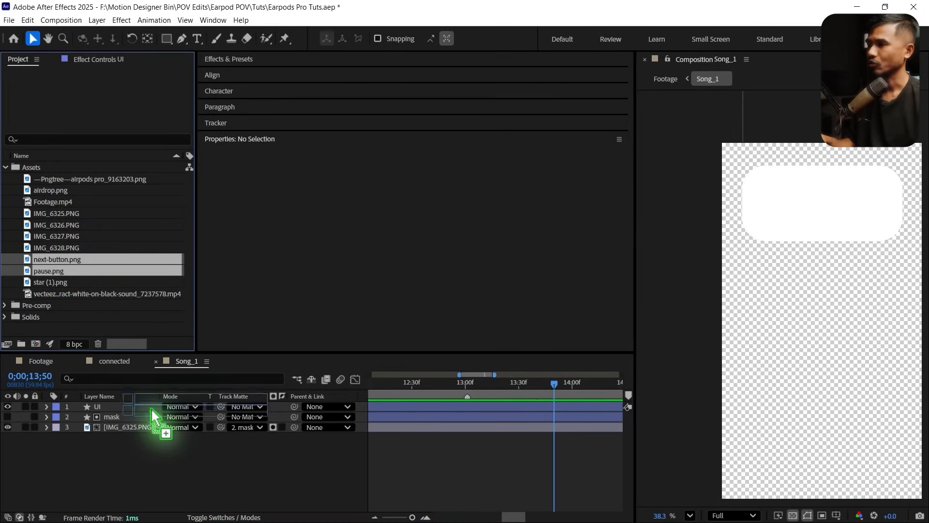
{"action": "left_click_drag", "start_coordinate": [151, 408], "coordinate": [145, 406]}
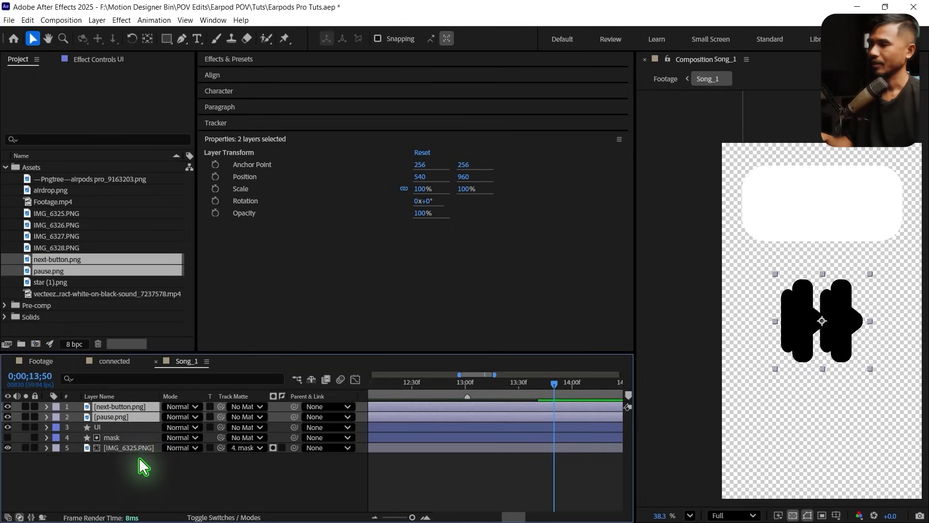
Set the scale of the next-button.png and pause.png layers to 9%.
{"action": "key", "text": "s"}
{"action": "left_click", "coordinate": [182, 417]}
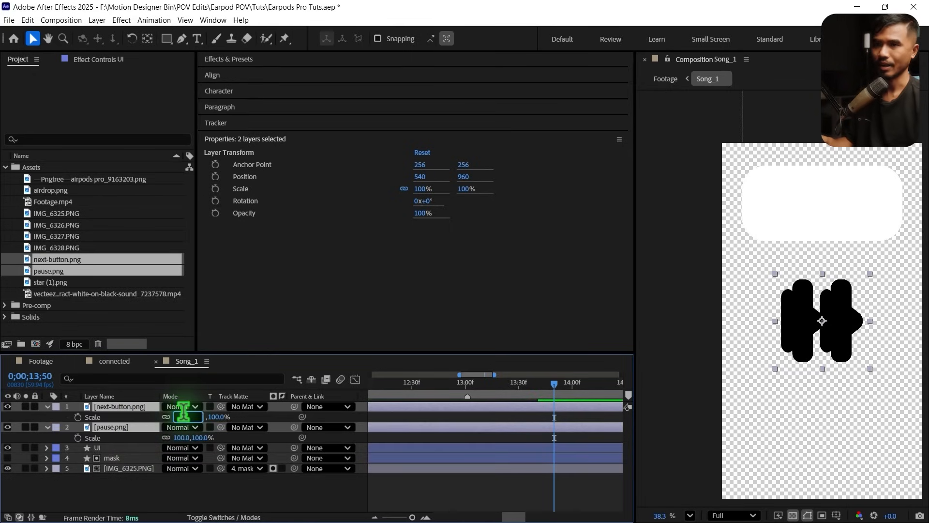
{"action": "type", "text": "9"}
{"action": "key", "text": "Return"}
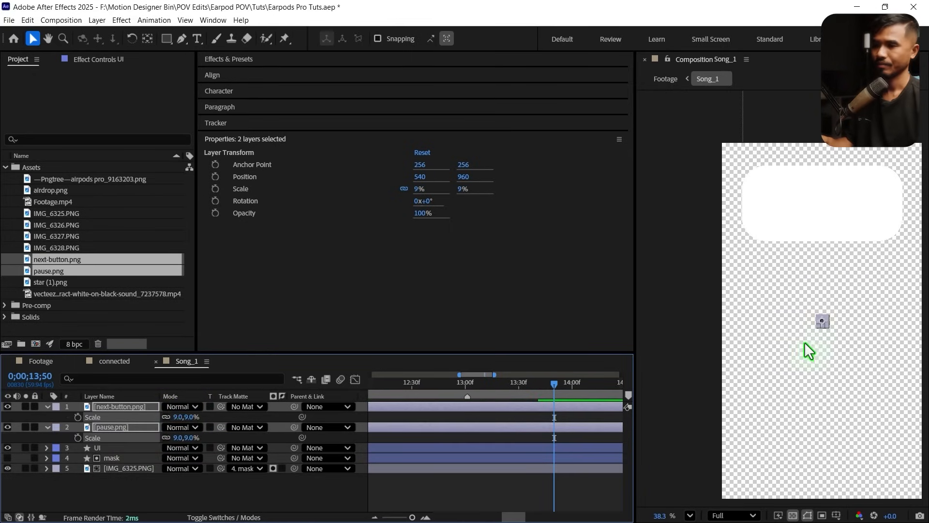
Move the next-button and pause icons onto the white shape at Position 540, 384 and set their scale to 24%.
{"action": "key", "text": "p"}
{"action": "left_click_drag", "start_coordinate": [190, 416], "coordinate": [30, 419]}
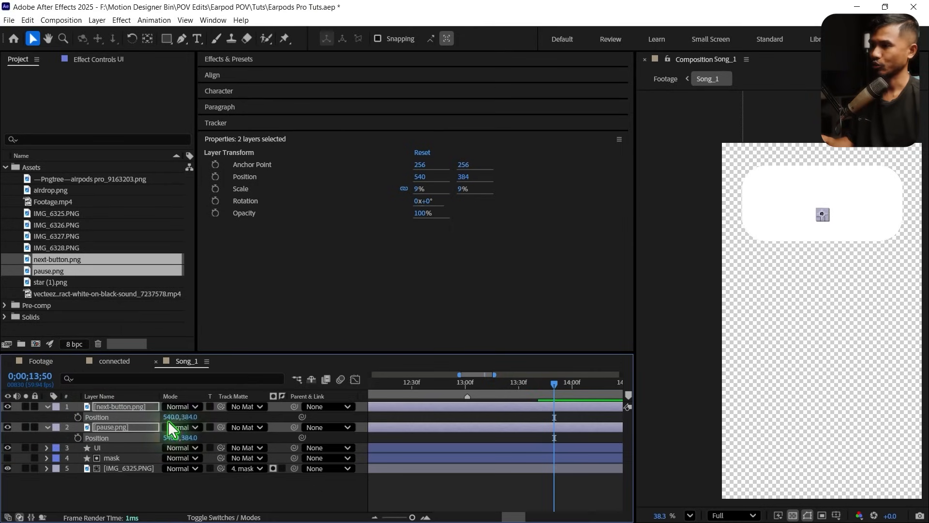
{"action": "key", "text": "s"}
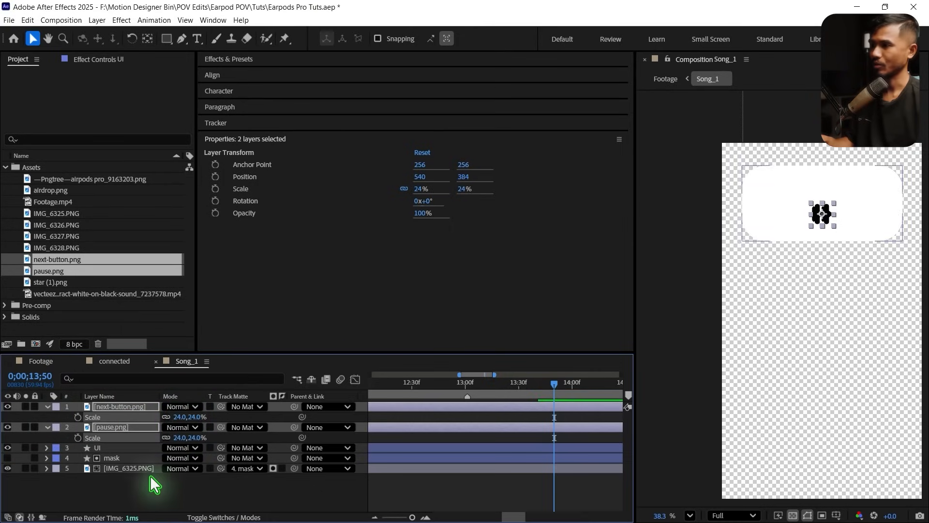
{"action": "left_click", "coordinate": [121, 478]}
Hide the next-button.png layer and select the pause.png layer.
{"action": "left_click", "coordinate": [47, 406]}
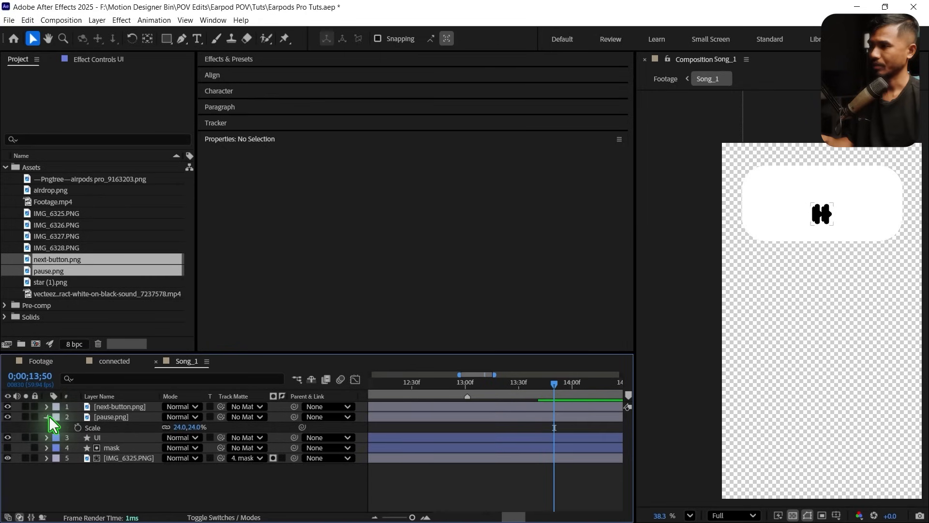
{"action": "left_click", "coordinate": [47, 416]}
{"action": "left_click", "coordinate": [8, 406]}
{"action": "left_click", "coordinate": [115, 419]}
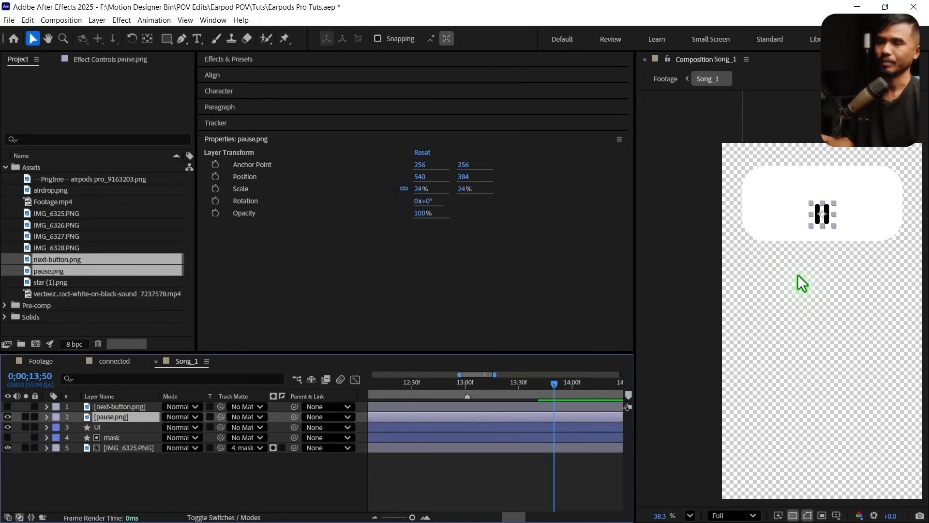
{"action": "scroll", "coordinate": [867, 232], "scroll_direction": "up", "scroll_amount": 2}
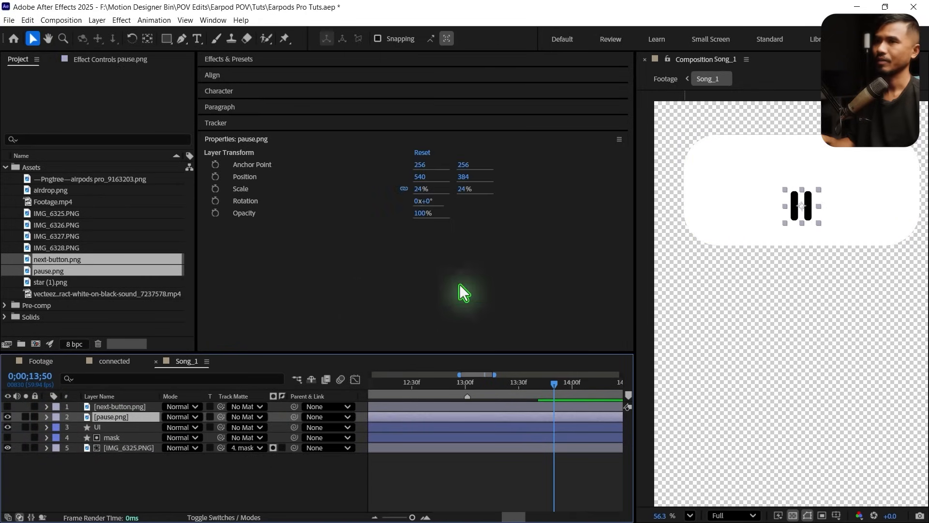
Place the next-button icon right of the pause icon at Position 719.6, 384, and add a horizontally flipped copy left of it at 358.7, 384.
{"action": "left_click", "coordinate": [124, 405]}
{"action": "left_click_drag", "start_coordinate": [806, 216], "coordinate": [844, 215]}
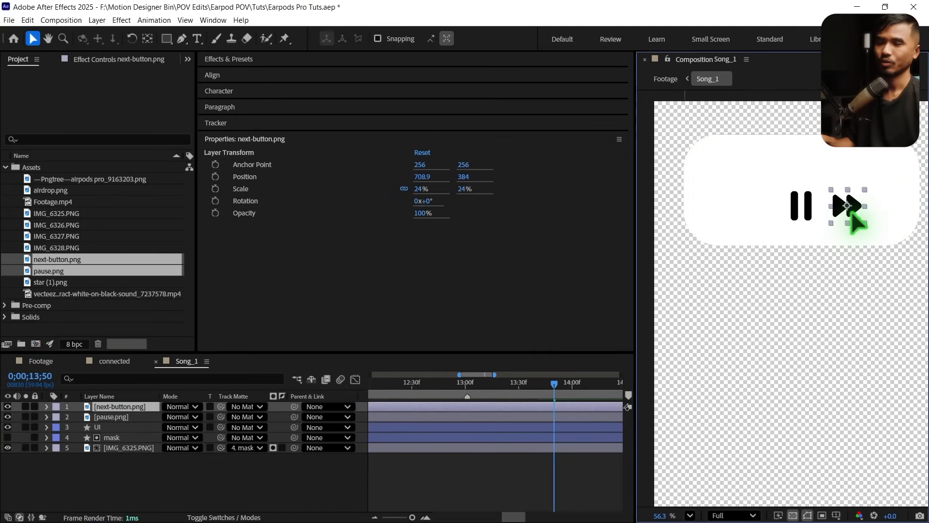
{"action": "key", "text": "ctrl+d"}
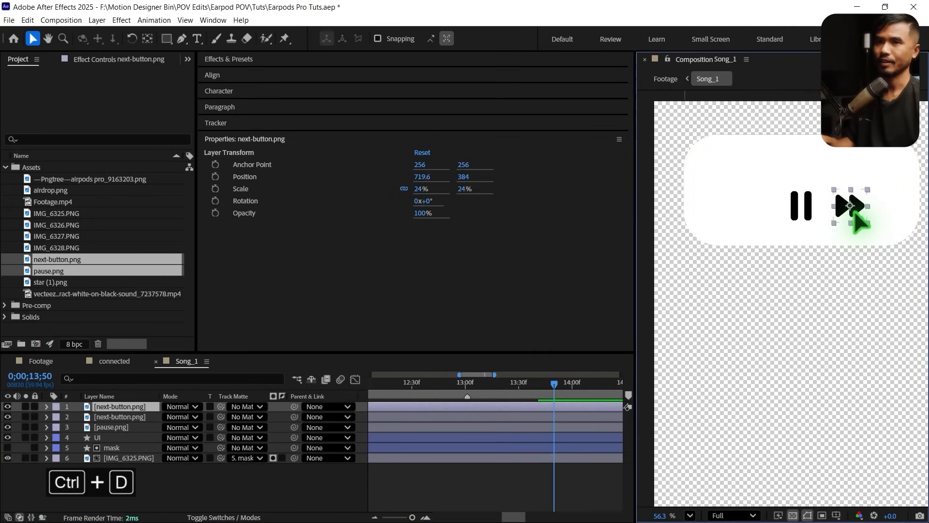
{"action": "right_click", "coordinate": [854, 213]}
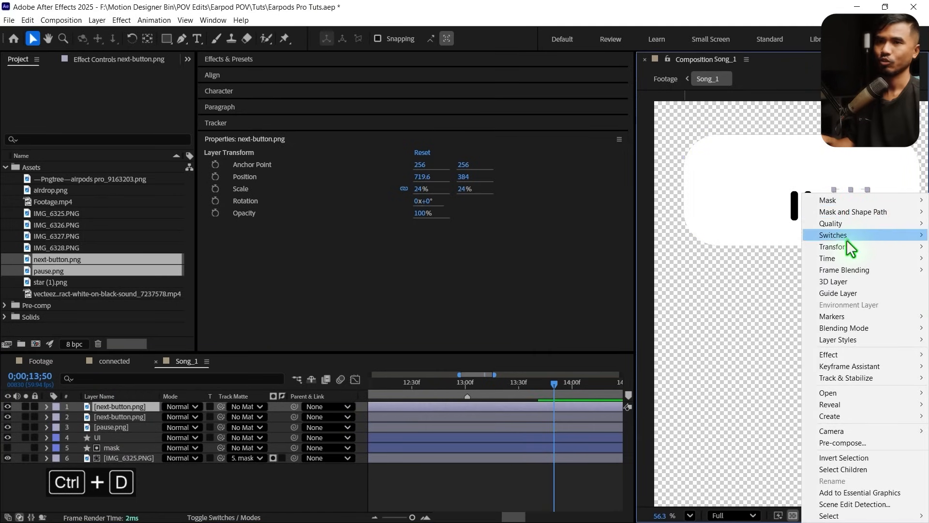
{"action": "mouse_move", "coordinate": [844, 245]}
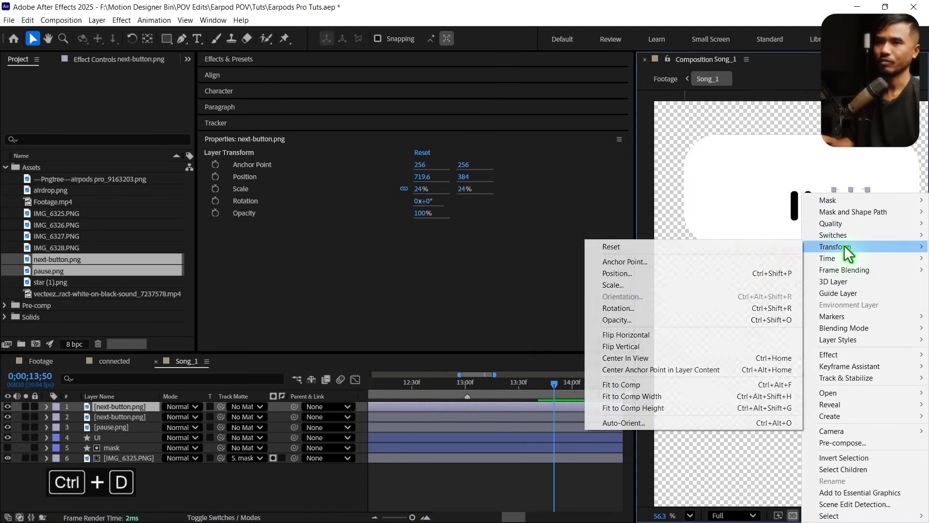
{"action": "left_click", "coordinate": [660, 335]}
{"action": "left_click_drag", "start_coordinate": [858, 214], "coordinate": [760, 213]}
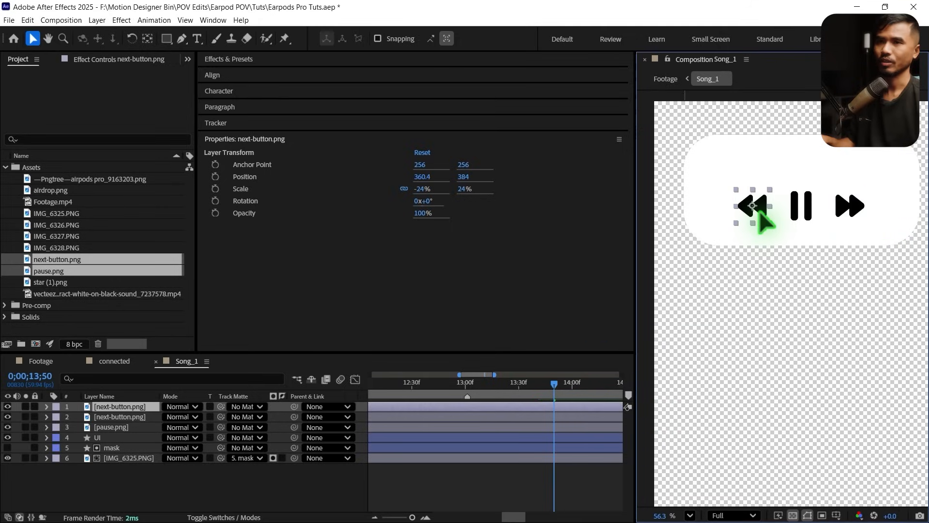
Nudge all three playback icons together to the right by 10 px, bringing the pause icon to Position 550, 384.
{"action": "left_click", "coordinate": [116, 426], "text": "shift"}
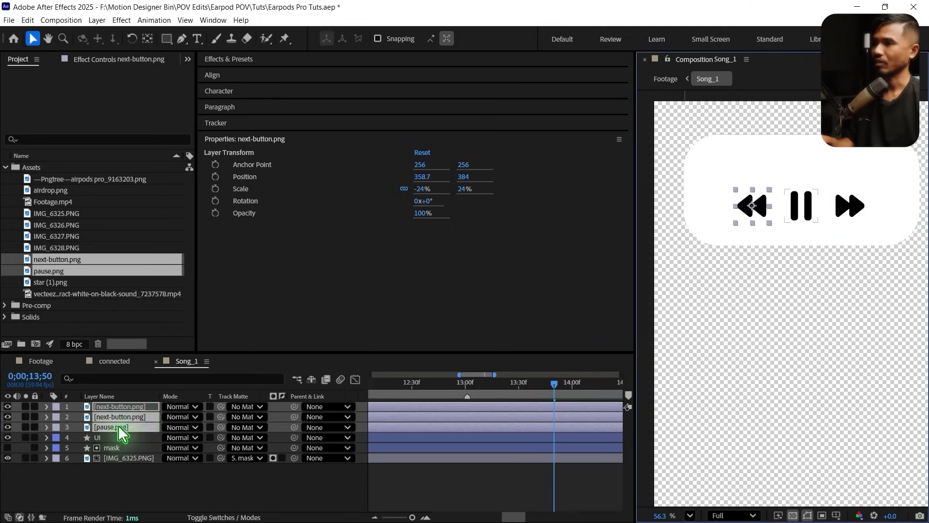
{"action": "key", "text": "Right"}
{"action": "key", "text": "Right"}
{"action": "key", "text": "Right"}
{"action": "key", "text": "Right"}
{"action": "key", "text": "Right"}
{"action": "key", "text": "Right"}
{"action": "key", "text": "Right"}
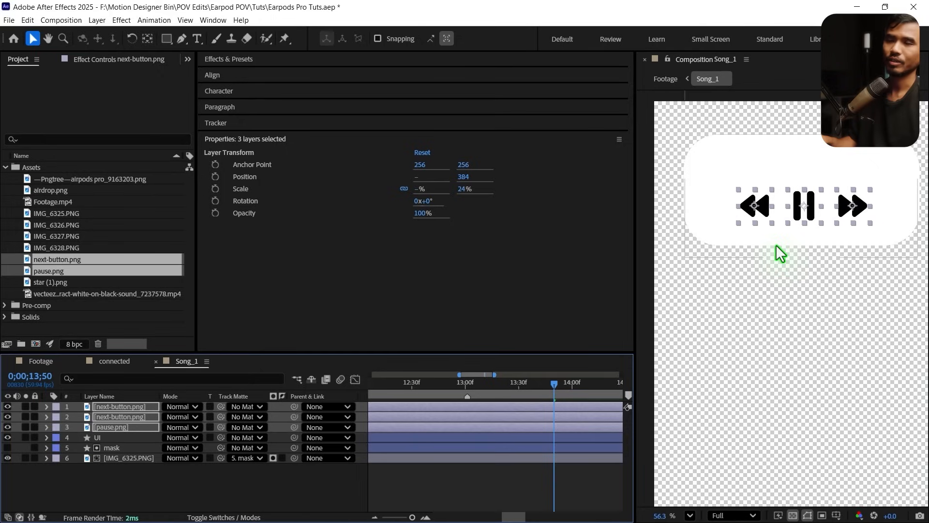
{"action": "key", "text": "Left"}
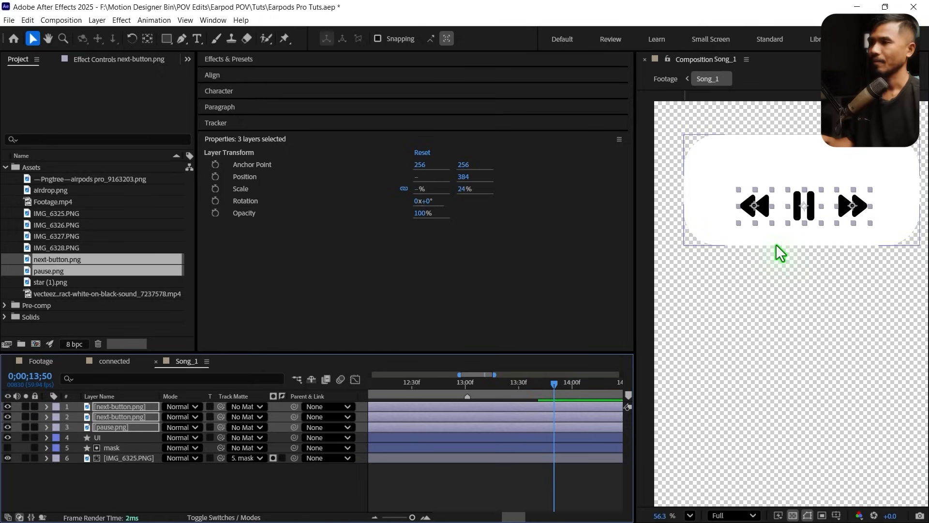
Add Position and Opacity keyframes to the three playback icon layers at 0;00;13;01.
{"action": "scroll", "coordinate": [449, 481], "scroll_direction": "down", "scroll_amount": 5}
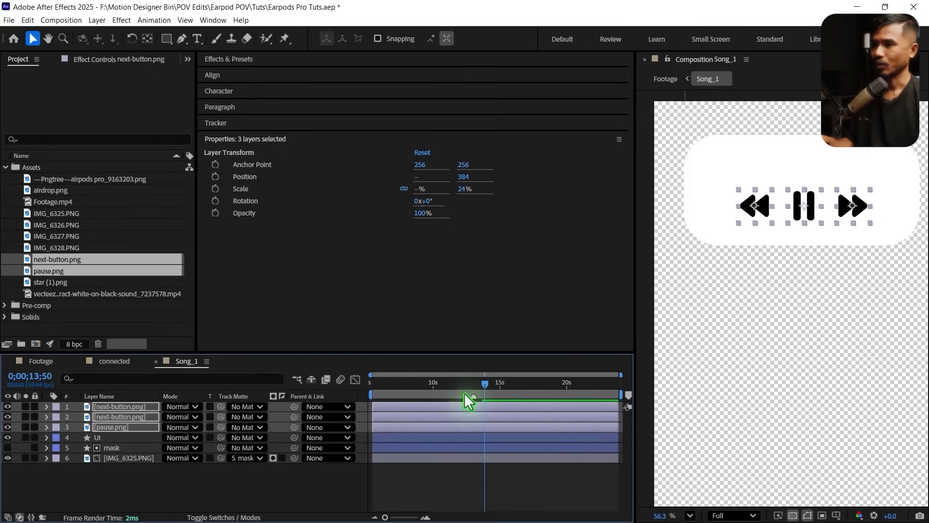
{"action": "left_click_drag", "start_coordinate": [485, 384], "coordinate": [472, 393]}
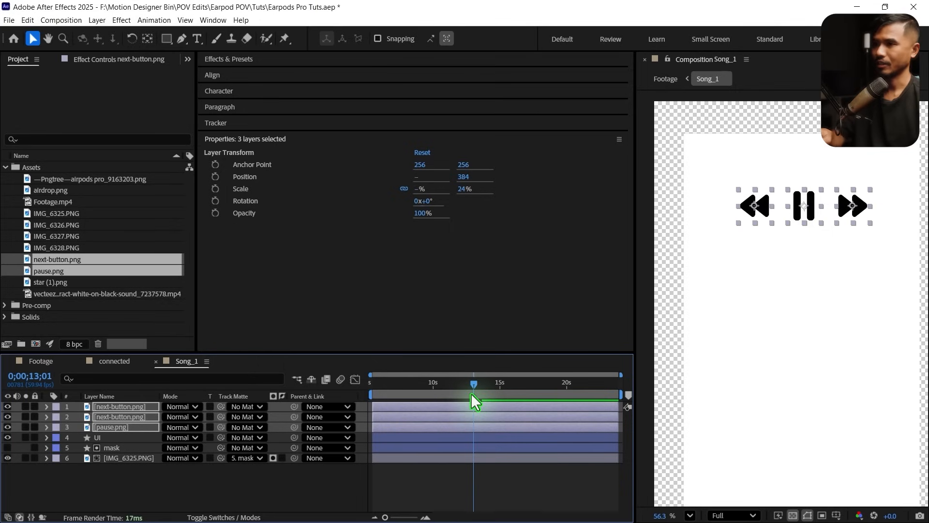
{"action": "key", "text": "alt+shift+p"}
{"action": "key", "text": "alt+shift+t"}
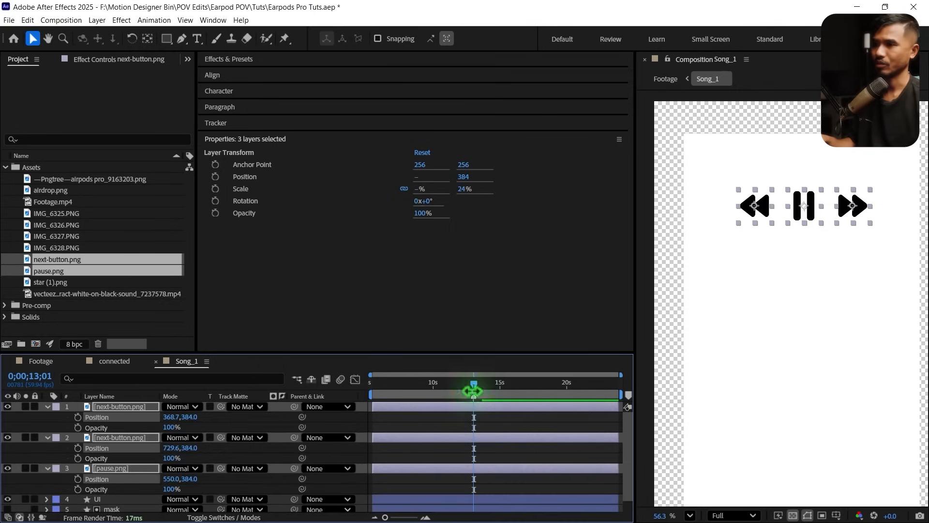
Add Position and Opacity keyframes with the same values to both next-button layers and the pause layer at 0;00;13;41.
{"action": "key", "text": "shift+Page_Down"}
{"action": "key", "text": "shift+Page_Down"}
{"action": "key", "text": "shift+Page_Down"}
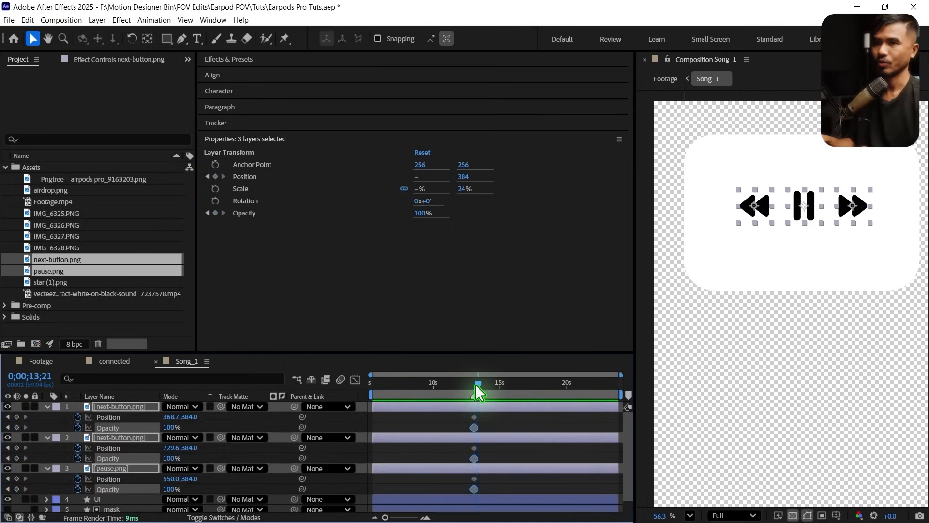
{"action": "key", "text": "shift+Page_Down"}
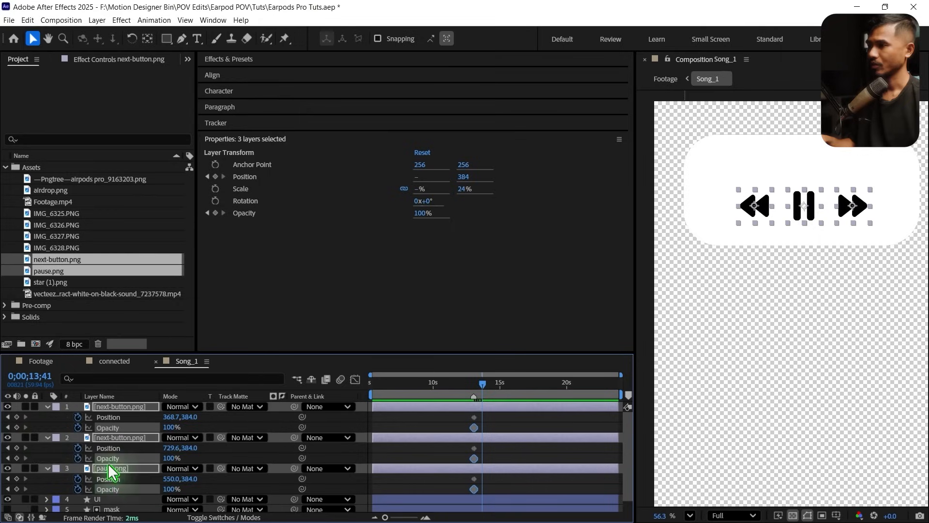
{"action": "left_click", "coordinate": [17, 416]}
{"action": "left_click", "coordinate": [17, 426]}
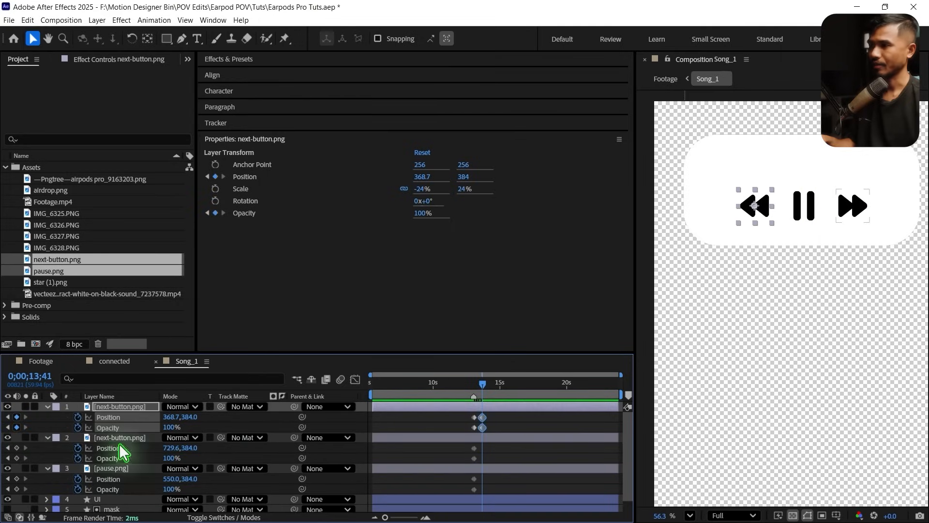
{"action": "left_click_drag", "start_coordinate": [214, 352], "coordinate": [213, 294]}
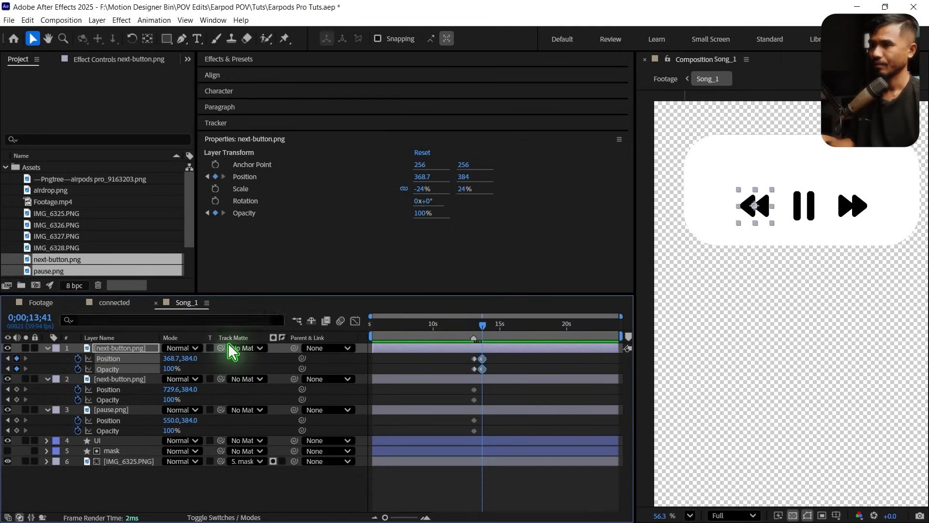
{"action": "left_click", "coordinate": [17, 389]}
{"action": "left_click", "coordinate": [17, 399]}
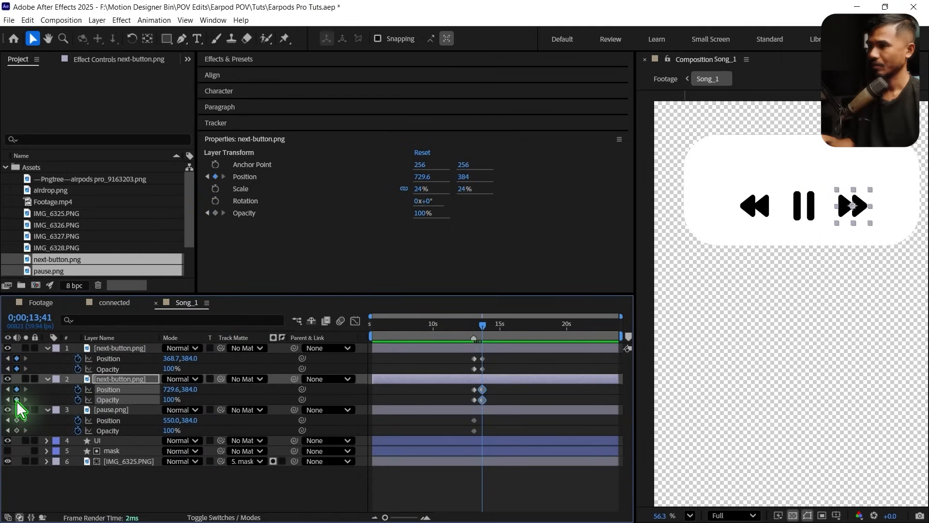
{"action": "left_click", "coordinate": [17, 420]}
{"action": "left_click", "coordinate": [16, 430]}
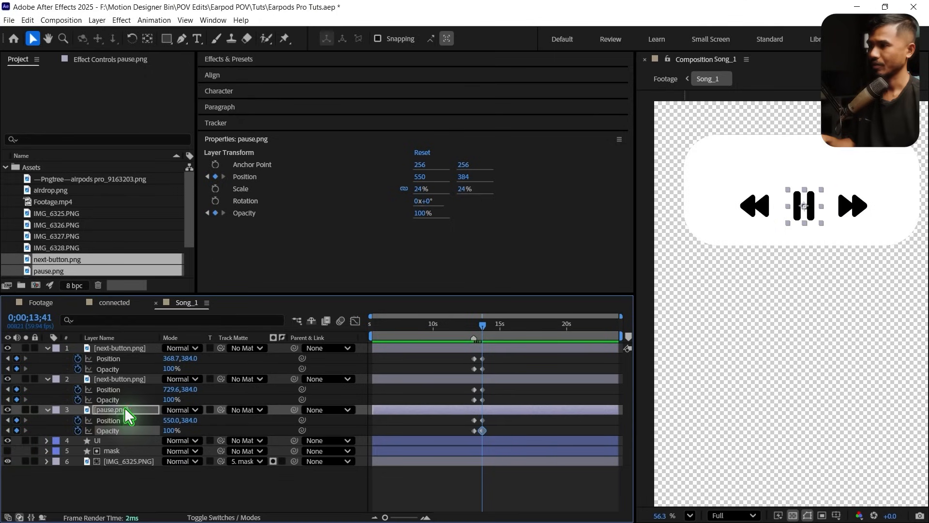
At 0;00;13;01, move the three playback icons down to Y position 664.9 and set their Opacity to 0%.
{"action": "left_click", "coordinate": [81, 348], "text": "shift"}
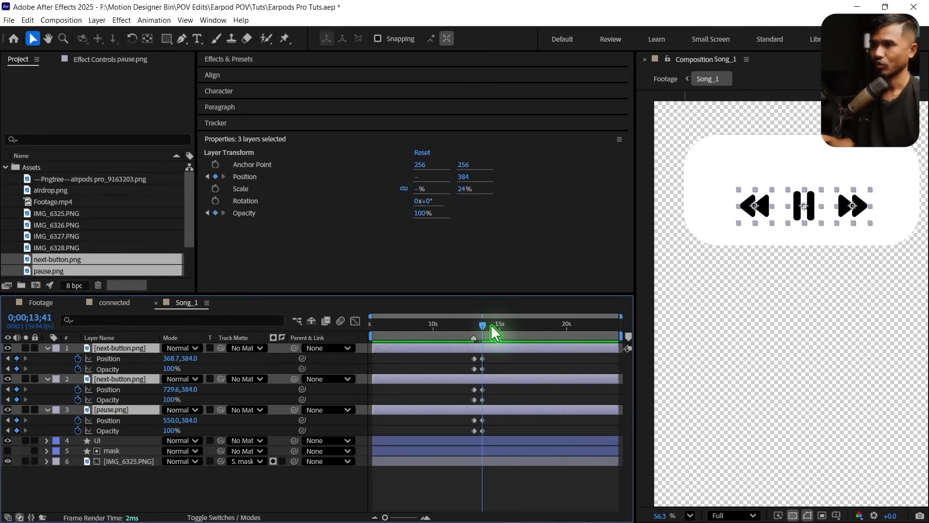
{"action": "left_click", "coordinate": [425, 517]}
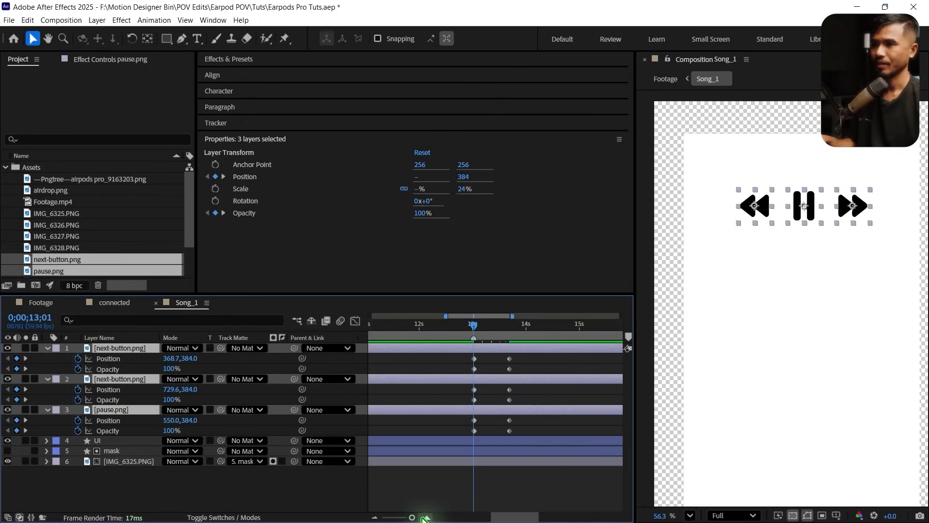
{"action": "left_click_drag", "start_coordinate": [806, 219], "coordinate": [813, 295]}
{"action": "left_click", "coordinate": [172, 369]}
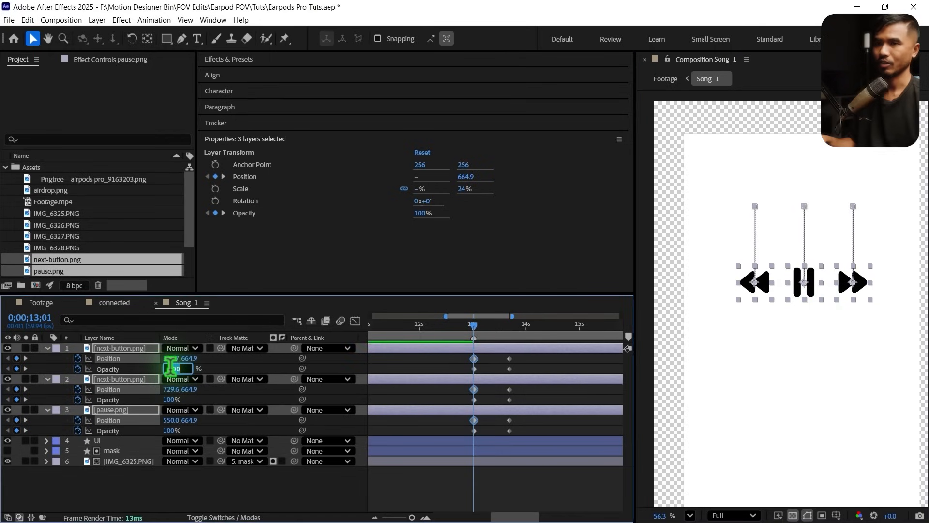
{"action": "type", "text": "0"}
{"action": "key", "text": "Return"}
Apply Easy Ease to all the icon keyframes and shape their speed curves to peak early and slow down gradually.
{"action": "left_click_drag", "start_coordinate": [541, 358], "coordinate": [455, 448]}
{"action": "key", "text": "F9"}
{"action": "left_click", "coordinate": [355, 321]}
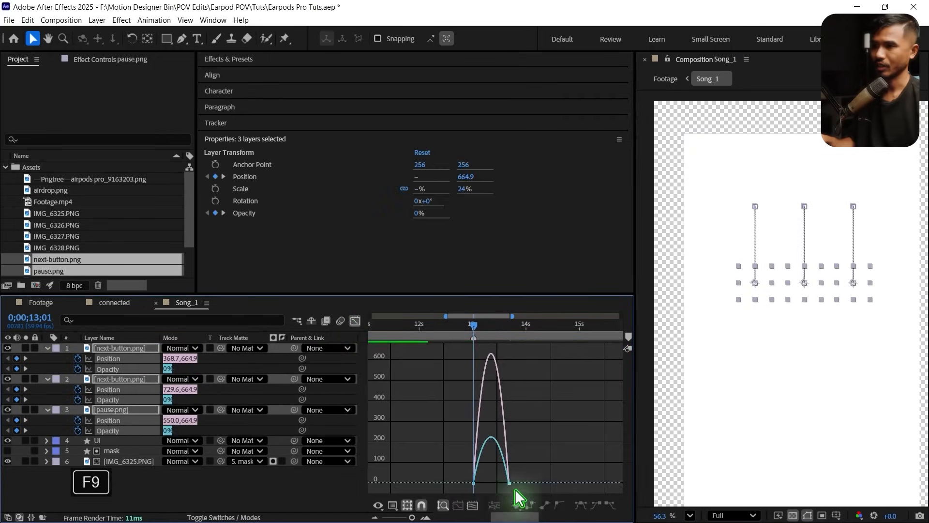
{"action": "scroll", "coordinate": [490, 481], "scroll_direction": "up", "scroll_amount": 6}
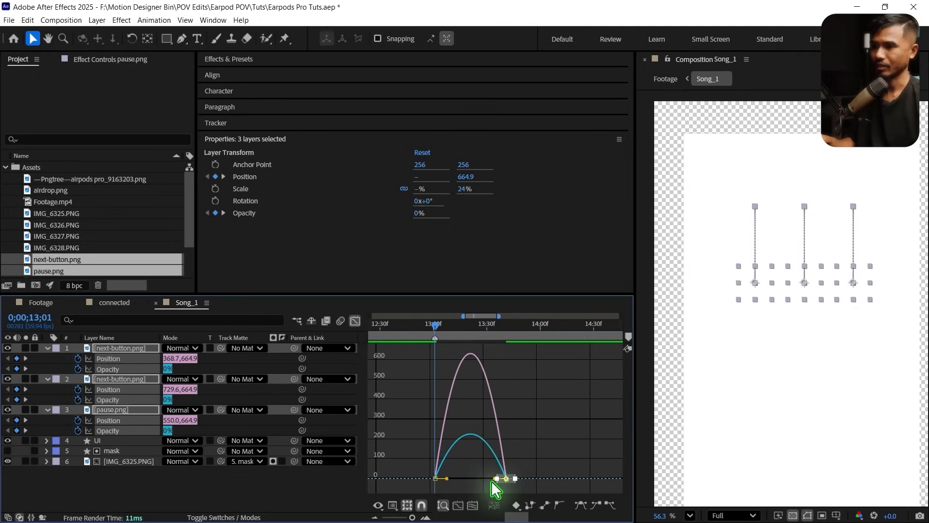
{"action": "left_click_drag", "start_coordinate": [528, 478], "coordinate": [424, 479]}
{"action": "scroll", "coordinate": [471, 387], "scroll_direction": "down", "scroll_amount": 8}
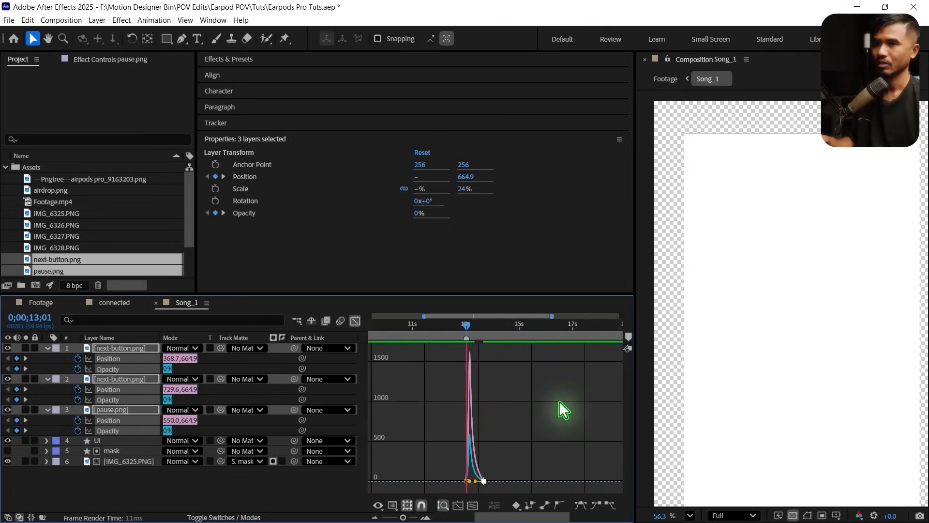
{"action": "left_click", "coordinate": [355, 321]}
Review the playback icon animation over the video in the Footage composition.
{"action": "left_click", "coordinate": [41, 302]}
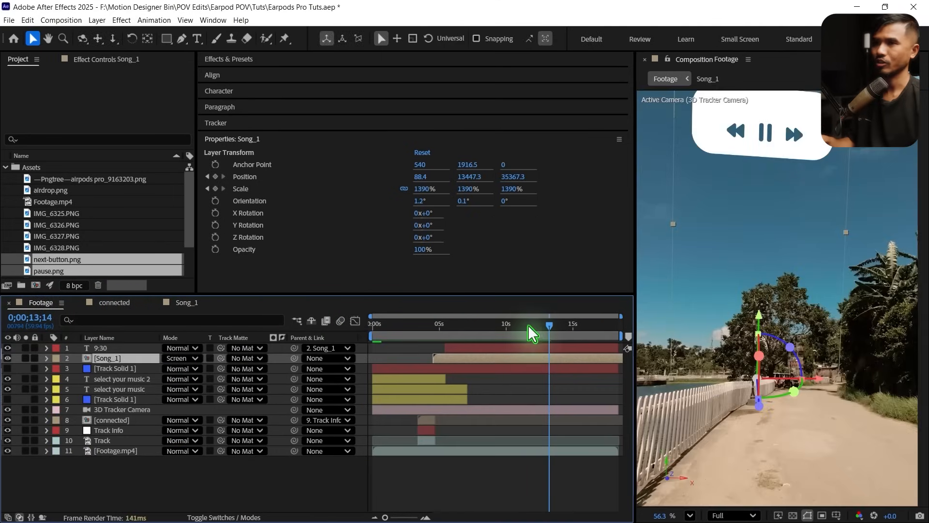
{"action": "mouse_move", "coordinate": [531, 323]}
{"action": "left_mouse_down"}
{"action": "mouse_move", "coordinate": [431, 323]}
{"action": "mouse_move", "coordinate": [451, 338]}
{"action": "mouse_move", "coordinate": [540, 335]}
{"action": "left_mouse_up"}
{"action": "left_click_drag", "start_coordinate": [483, 333], "coordinate": [542, 334]}
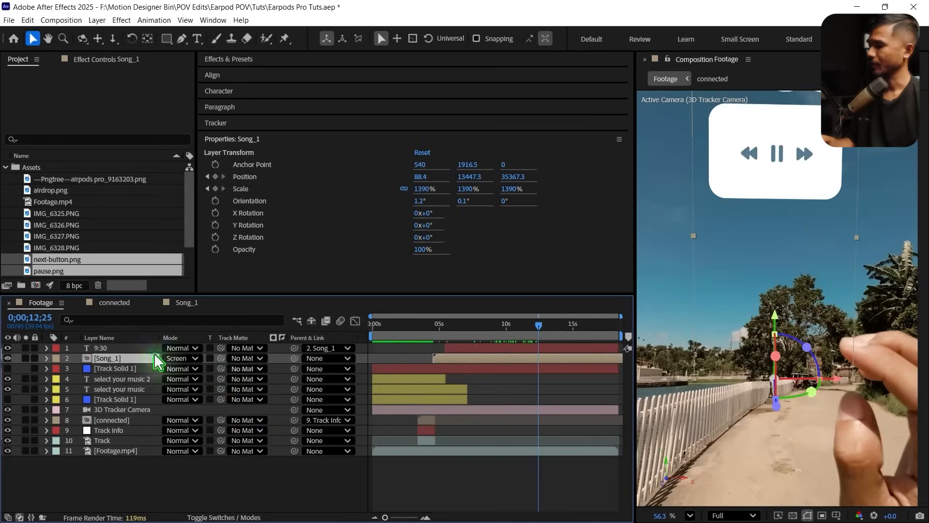
Move the UI layer in Song_1 below the IMG_6325.PNG layer.
{"action": "left_click", "coordinate": [111, 303]}
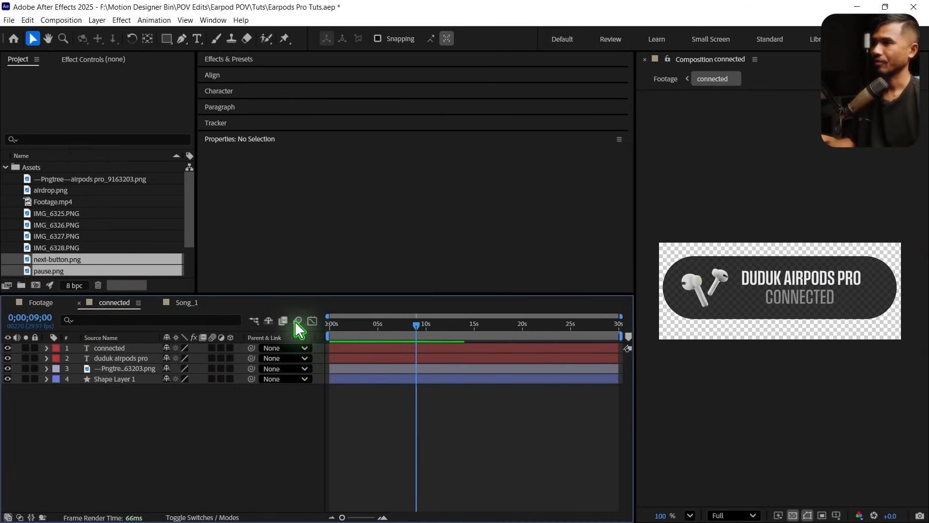
{"action": "left_click", "coordinate": [187, 302]}
{"action": "left_click", "coordinate": [121, 400]}
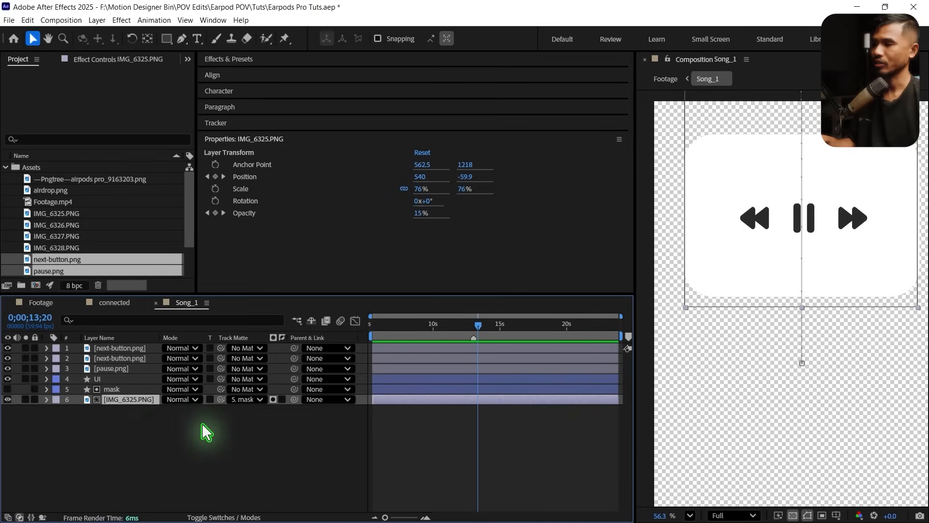
{"action": "left_click", "coordinate": [118, 381]}
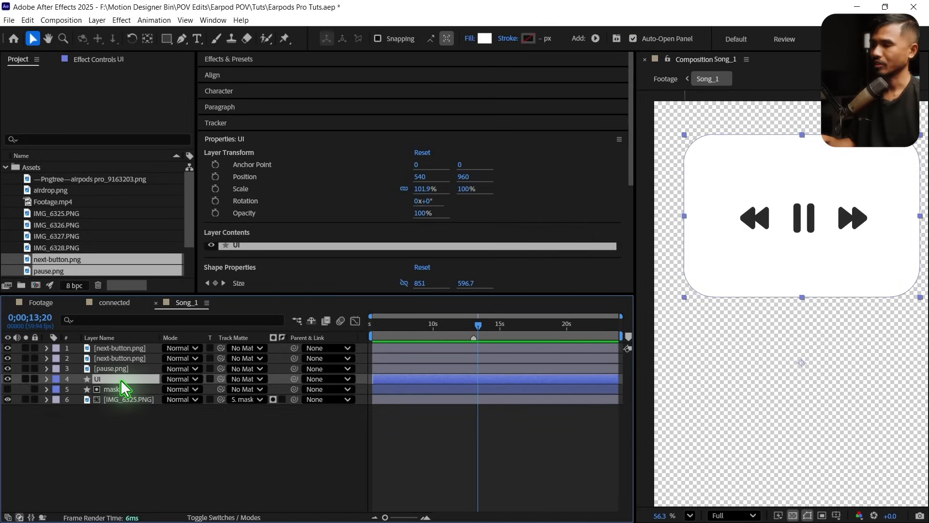
{"action": "left_click_drag", "start_coordinate": [121, 380], "coordinate": [118, 421]}
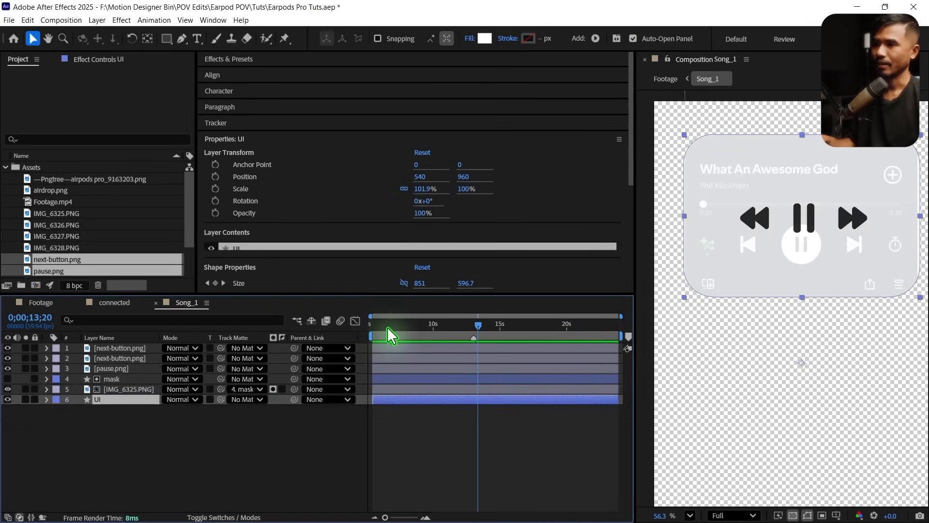
At 0;00;15;26, draw a straight horizontal line with the Pen tool across the white shape above the playback icons.
{"action": "left_click_drag", "start_coordinate": [387, 328], "coordinate": [506, 345]}
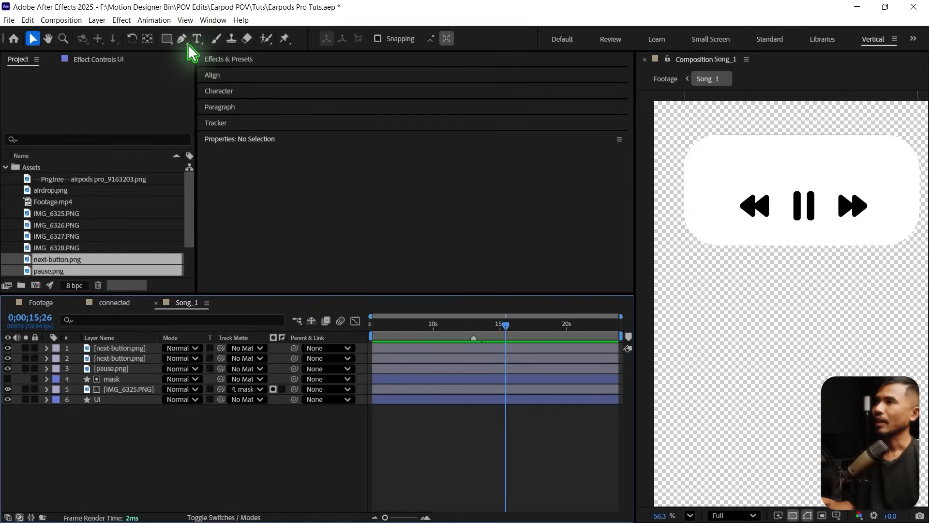
{"action": "left_click", "coordinate": [182, 39]}
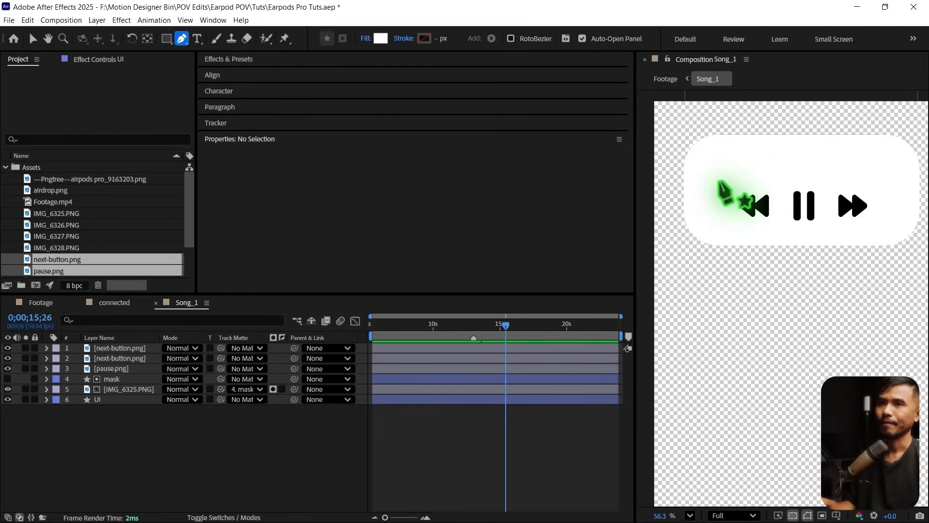
{"action": "left_click", "coordinate": [720, 175]}
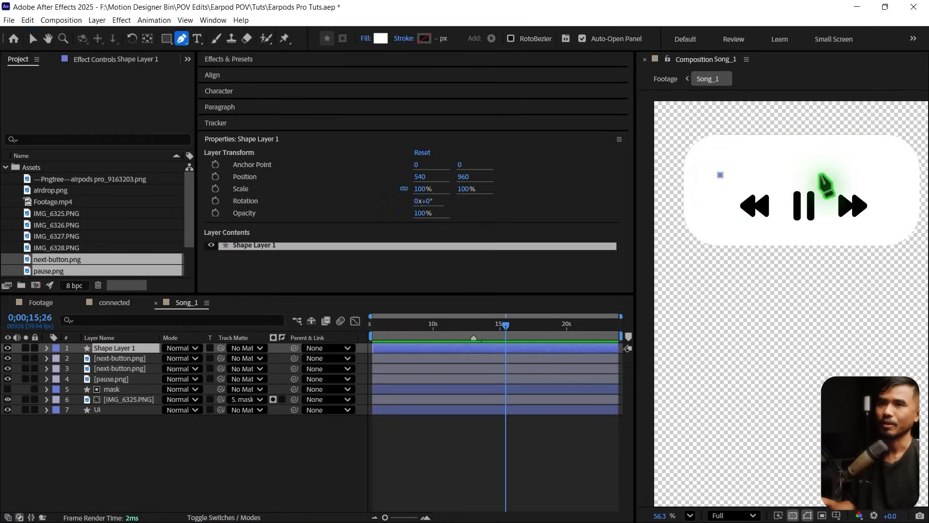
{"action": "left_click", "coordinate": [887, 174]}
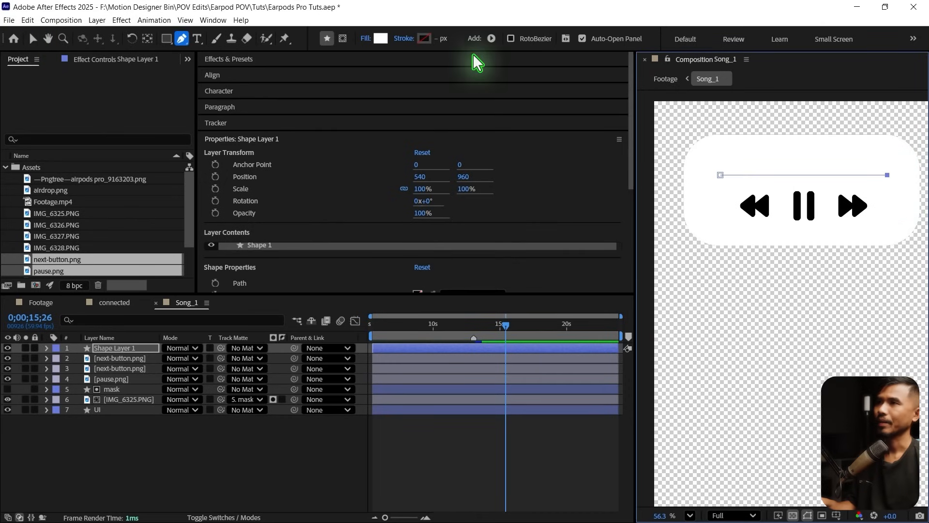
Give the progress line no fill and a black (000000) stroke 12 px wide.
{"action": "left_click", "coordinate": [366, 38]}
{"action": "left_click", "coordinate": [400, 235]}
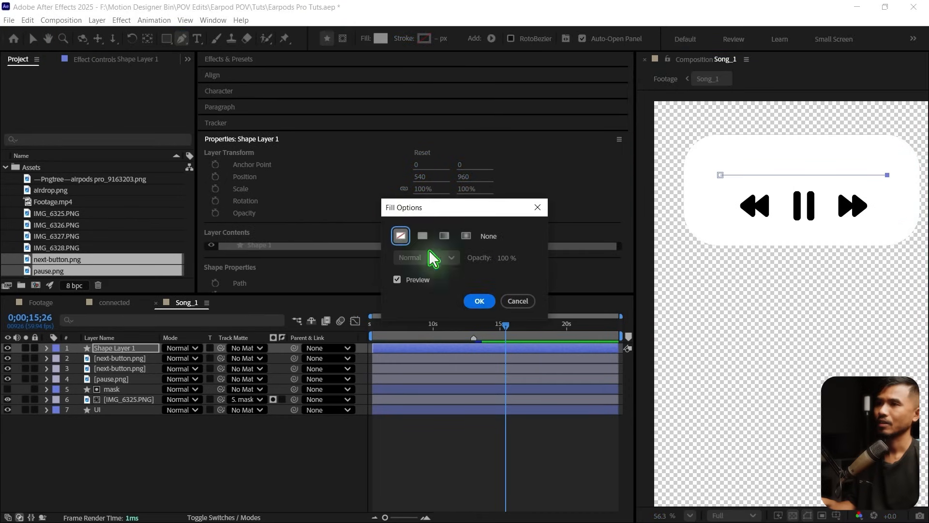
{"action": "left_click", "coordinate": [478, 300]}
{"action": "left_click", "coordinate": [424, 38]}
{"action": "type", "text": "000000"}
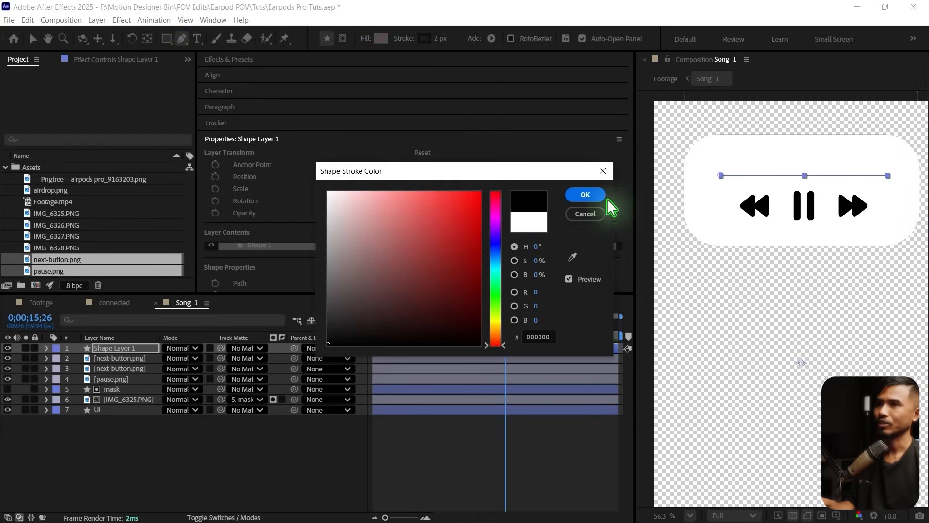
{"action": "left_click", "coordinate": [587, 194]}
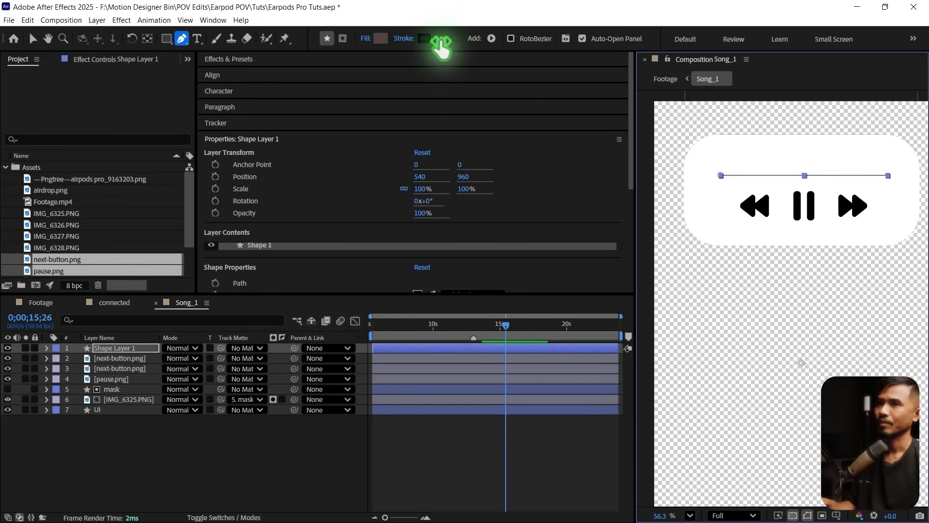
{"action": "key", "text": "v"}
Duplicate the line's Shape Layer 1 and set the opacity of the lower copy to 30%.
{"action": "left_click", "coordinate": [114, 348]}
{"action": "key", "text": "ctrl+d"}
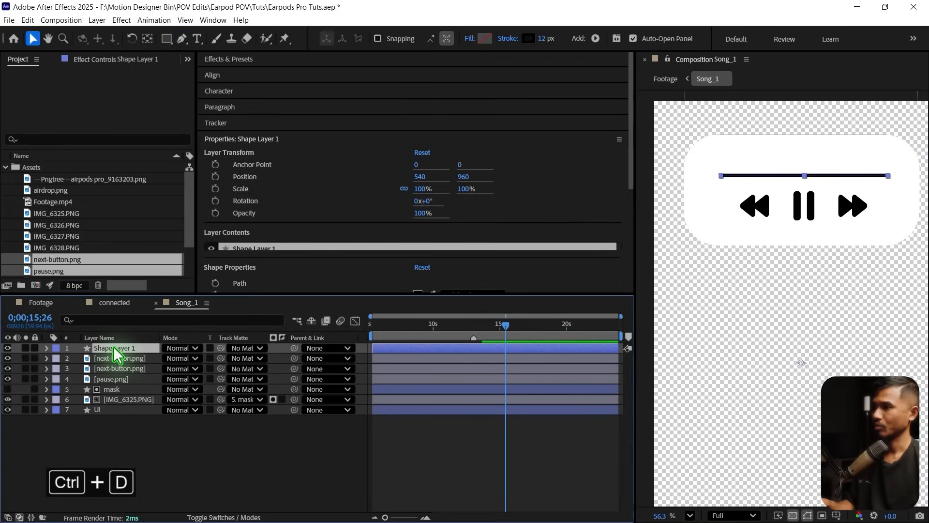
{"action": "left_click", "coordinate": [115, 360]}
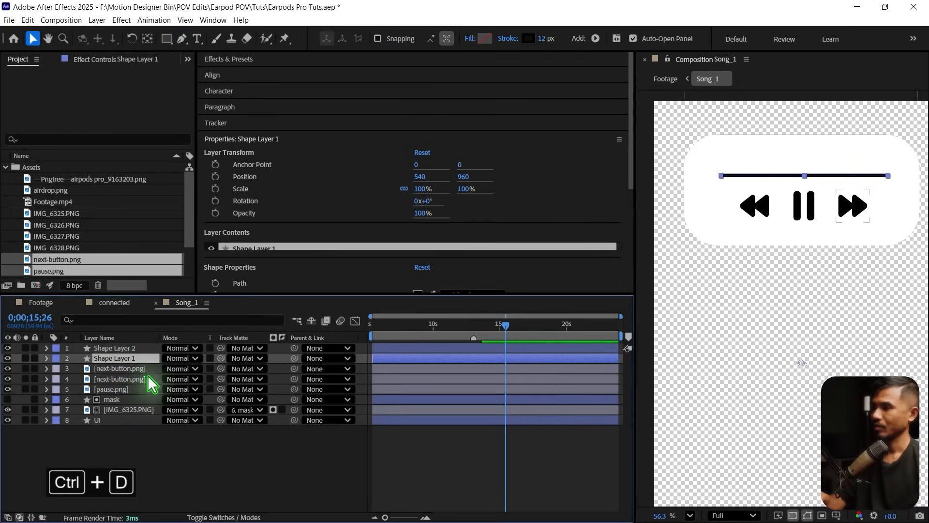
{"action": "key", "text": "t"}
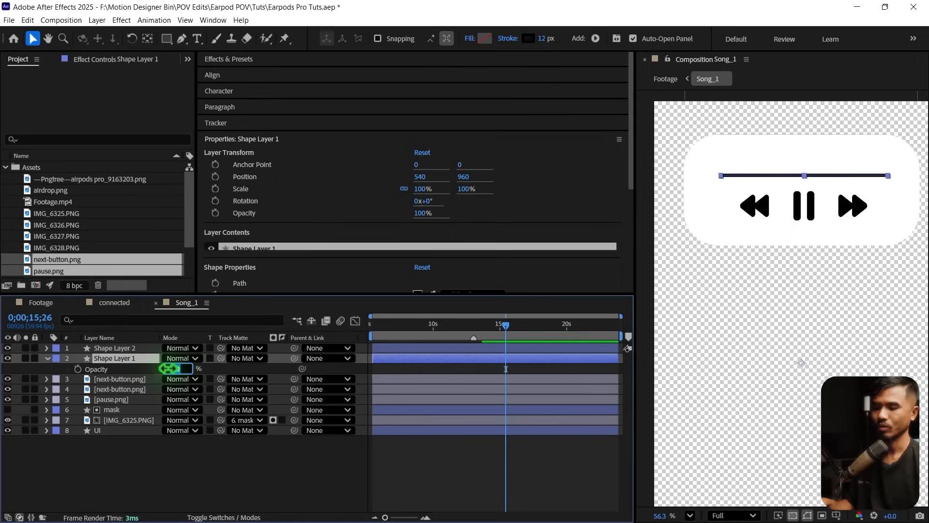
{"action": "type", "text": "30"}
{"action": "key", "text": "Return"}
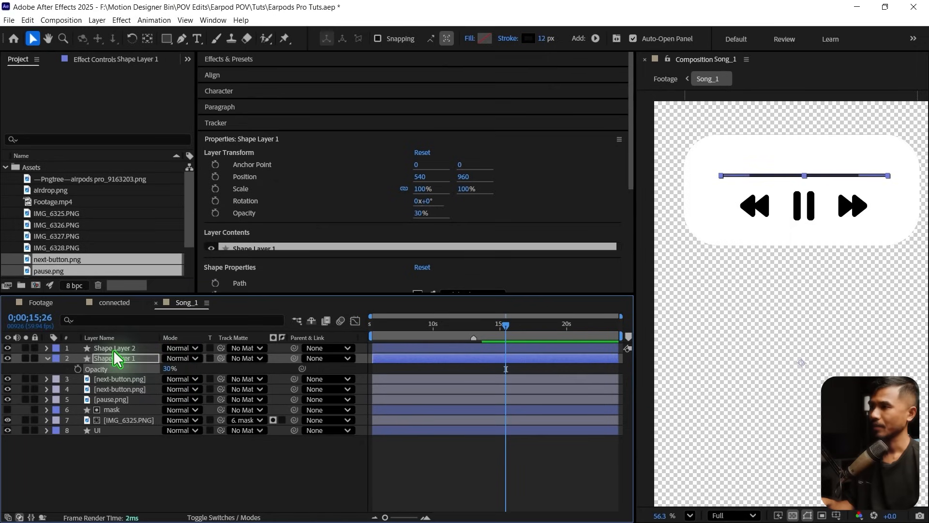
Add Trim Paths to Shape Layer 2 and reduce its End until only a short stretch at the line's start remains.
{"action": "left_click", "coordinate": [114, 349]}
{"action": "left_click", "coordinate": [47, 358]}
{"action": "left_click", "coordinate": [47, 348]}
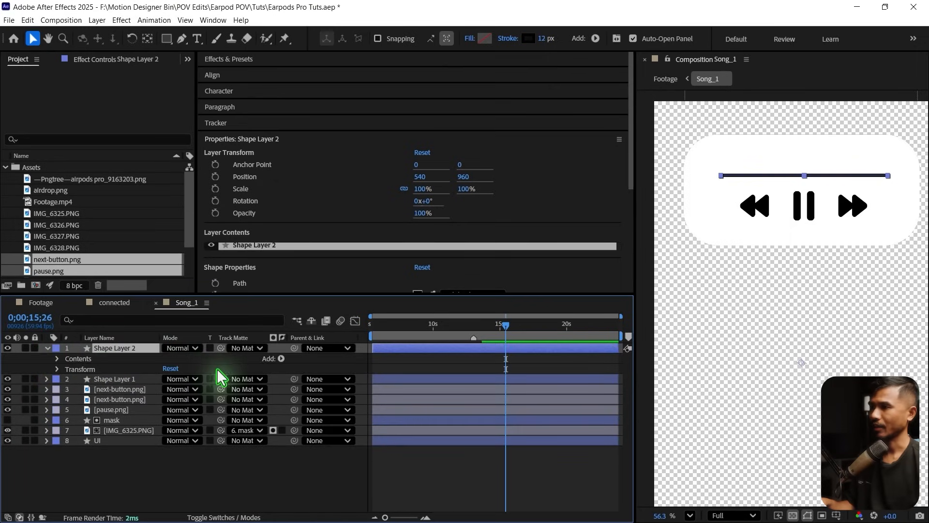
{"action": "left_click", "coordinate": [281, 358]}
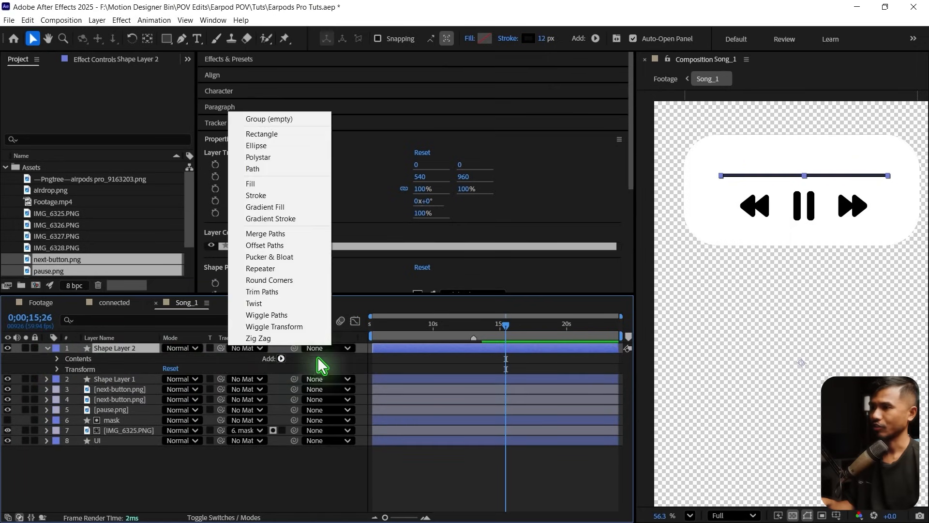
{"action": "left_click", "coordinate": [285, 292]}
{"action": "left_click", "coordinate": [67, 379]}
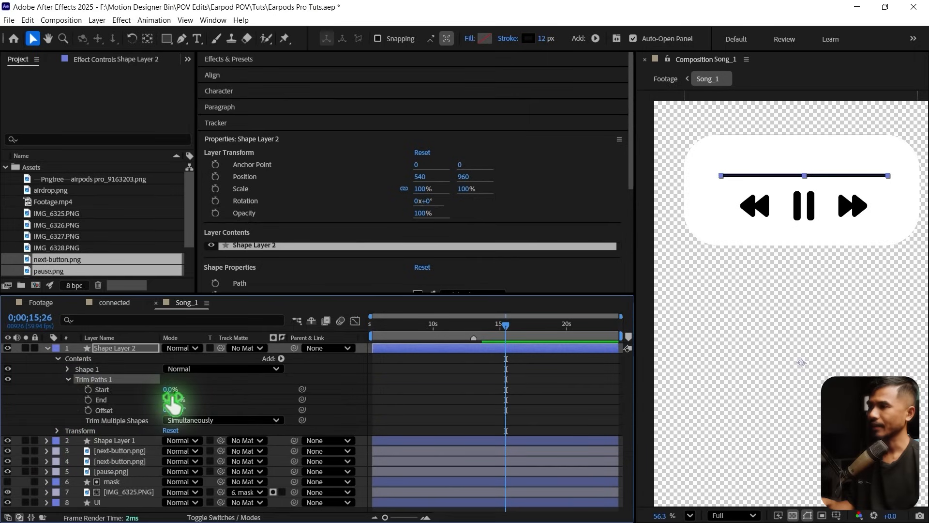
{"action": "left_click_drag", "start_coordinate": [172, 399], "coordinate": [134, 399]}
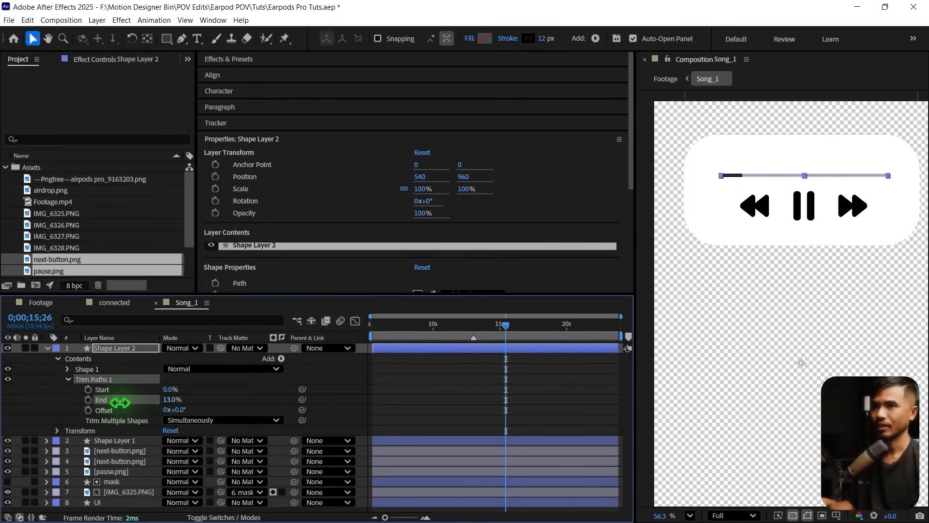
{"action": "left_click", "coordinate": [47, 347]}
{"action": "left_click", "coordinate": [203, 491]}
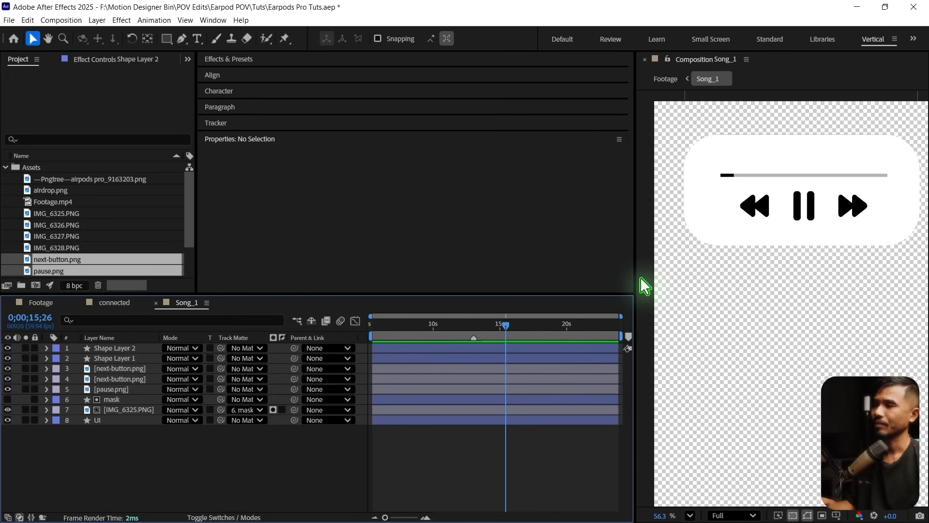
In the Footage composition, display the 3D Camera Tracker points of Footage.mp4 and examine them around 0;00;16;44 and in earlier parts of the video.
{"action": "left_click", "coordinate": [41, 302]}
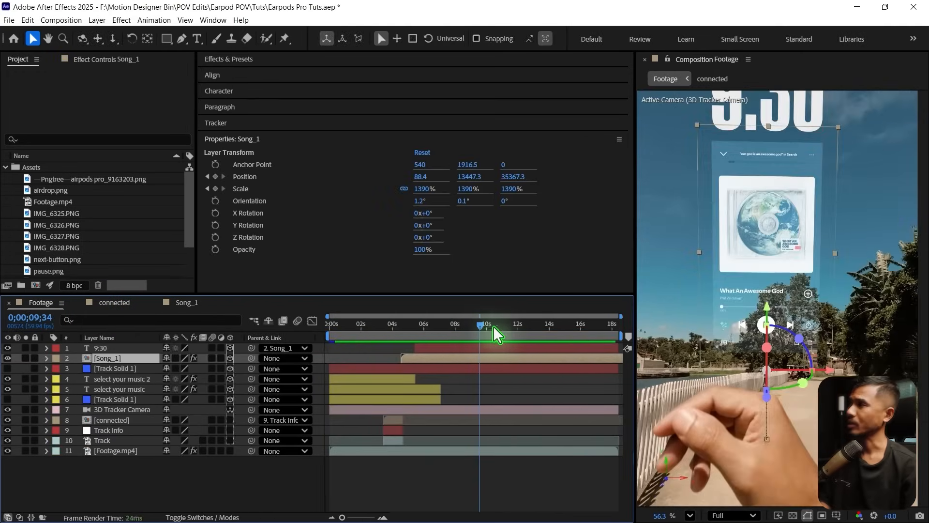
{"action": "left_click_drag", "start_coordinate": [492, 326], "coordinate": [595, 336]}
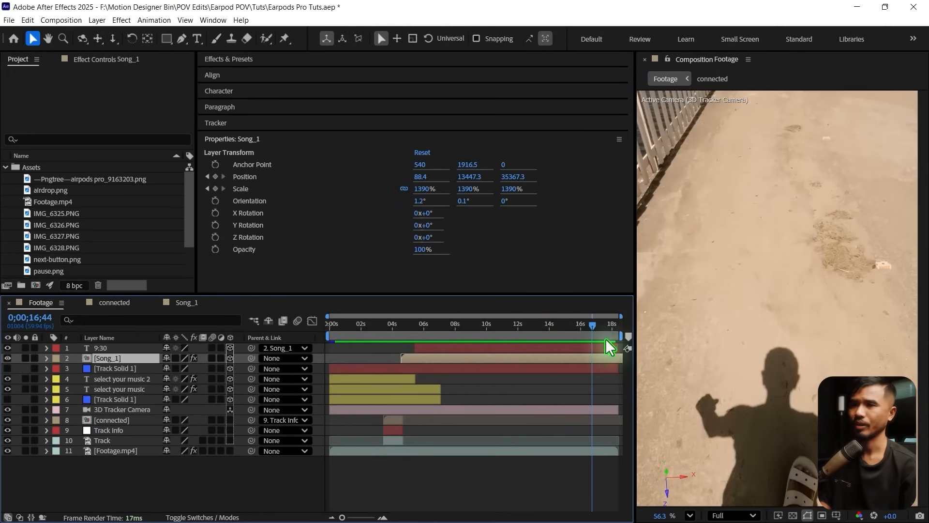
{"action": "left_click", "coordinate": [103, 450]}
{"action": "left_click", "coordinate": [94, 59]}
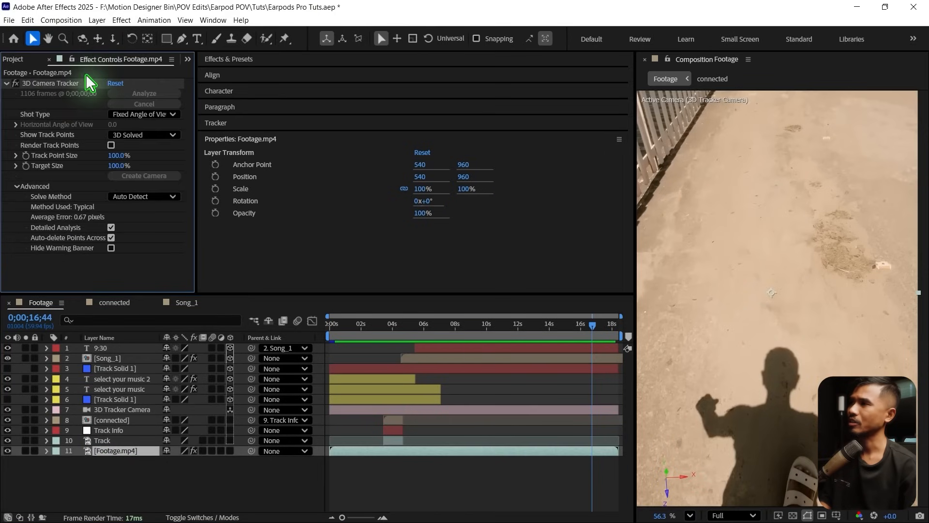
{"action": "left_click", "coordinate": [48, 83]}
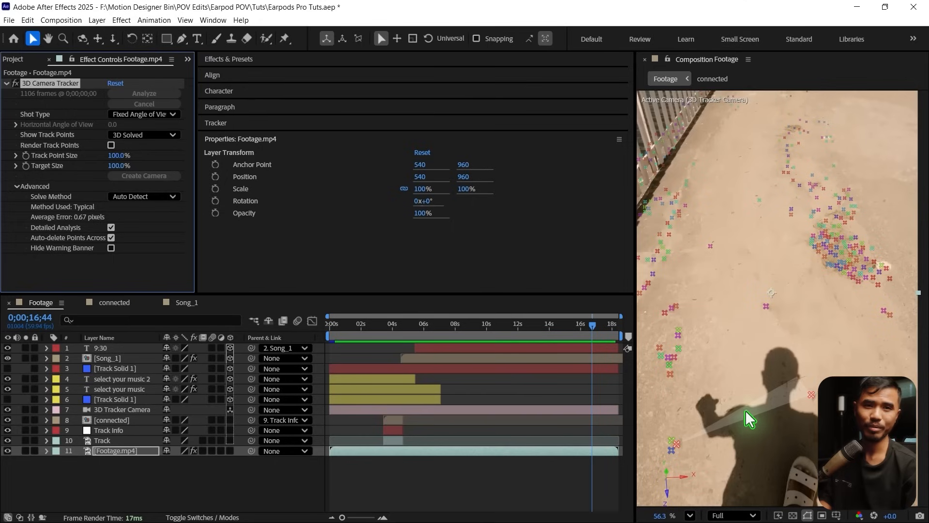
{"action": "key", "text": "space"}
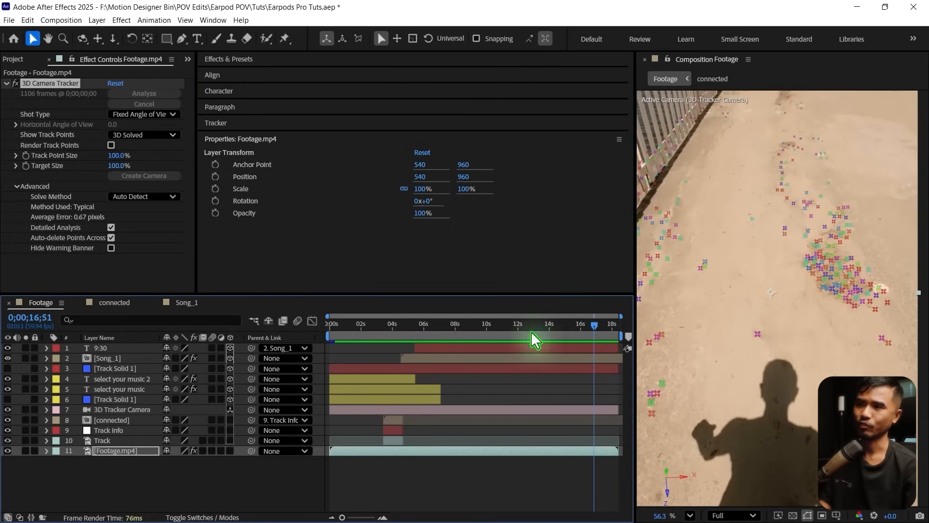
{"action": "left_click_drag", "start_coordinate": [542, 334], "coordinate": [458, 358]}
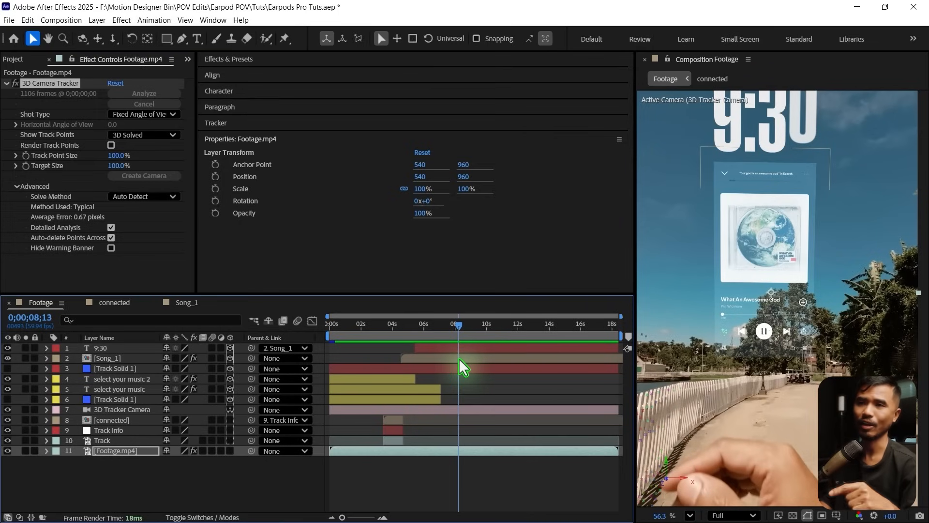
At 0;00;04;52, apply a Glow effect to the "select your music" text layer and set its Glow Radius to 46.
{"action": "left_click_drag", "start_coordinate": [459, 358], "coordinate": [405, 379]}
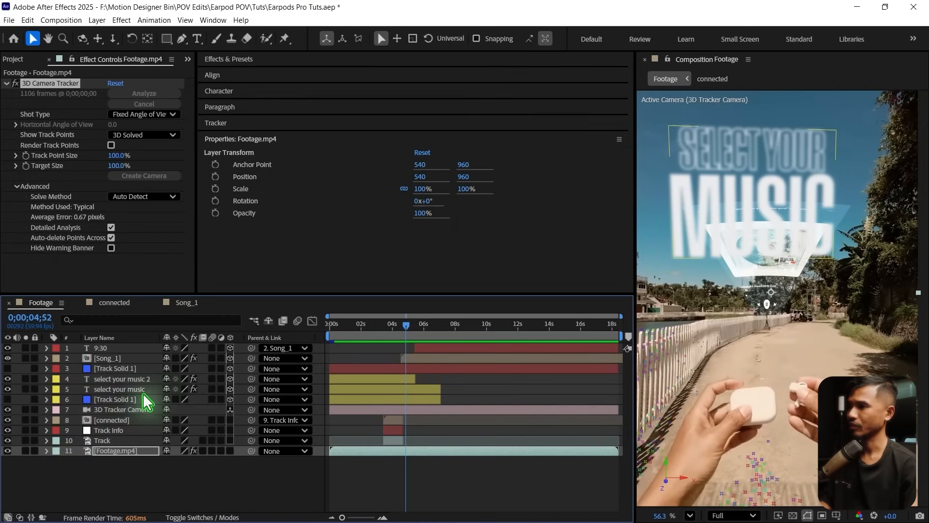
{"action": "left_click", "coordinate": [125, 388]}
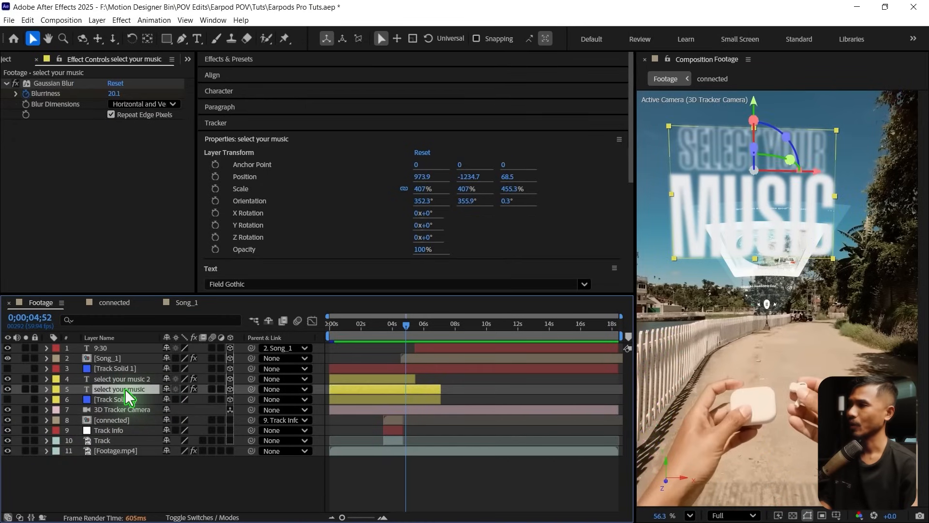
{"action": "key", "text": "ctrl+space"}
{"action": "type", "text": "glow"}
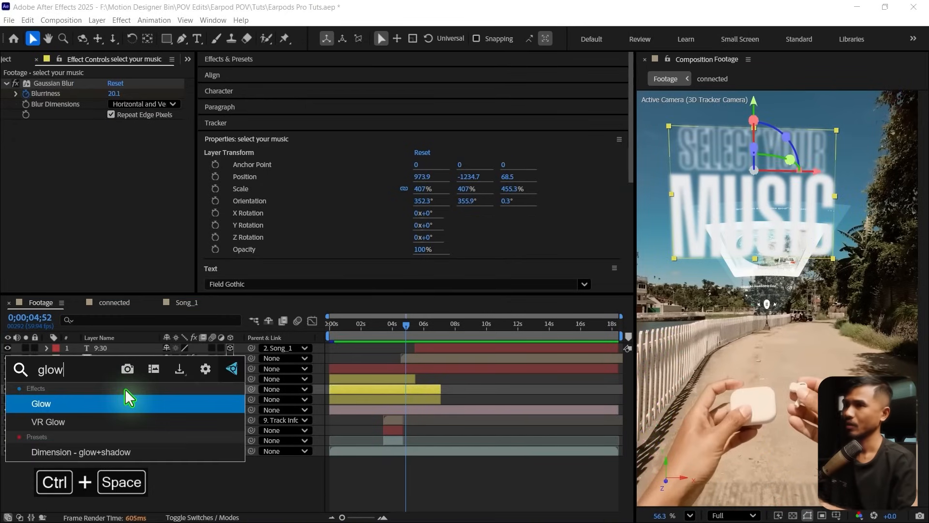
{"action": "key", "text": "Return"}
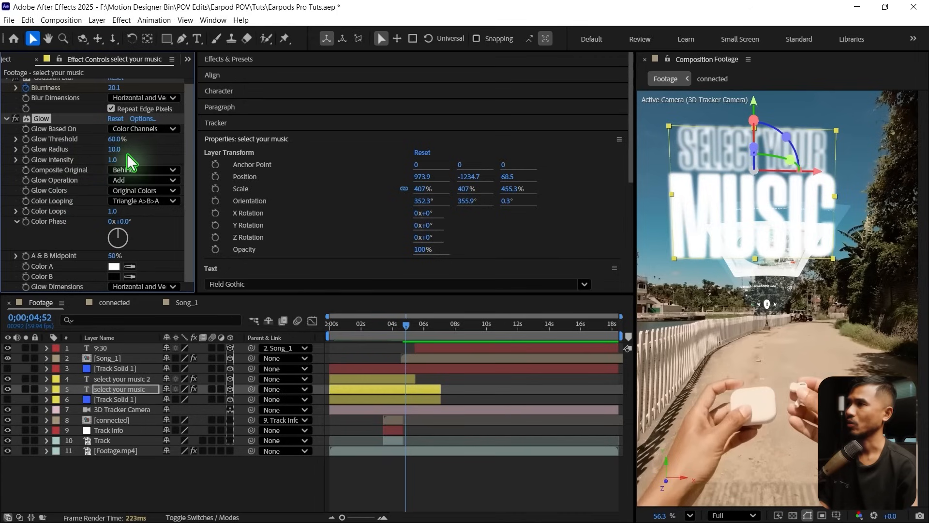
{"action": "left_click_drag", "start_coordinate": [123, 158], "coordinate": [170, 369]}
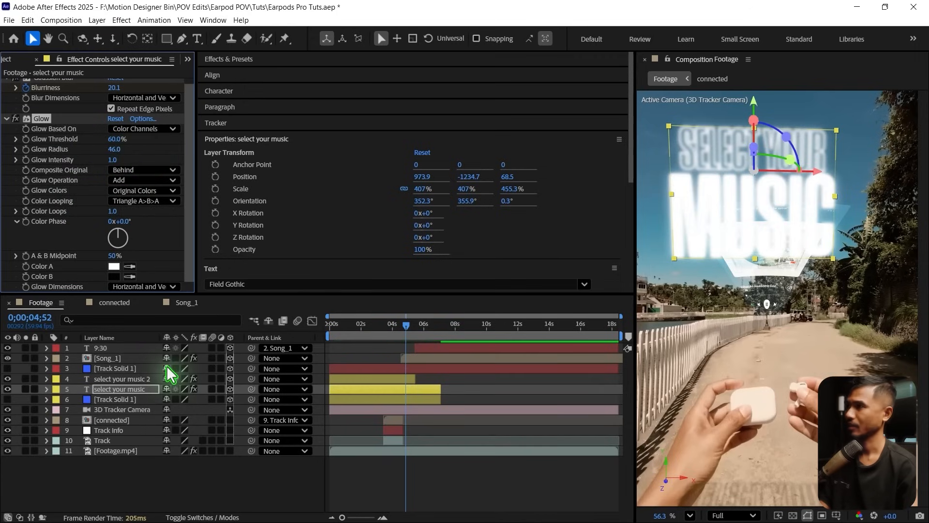
Copy the text layer's Glow effect to the Song_1 layer and set the Glow Radius there to 19.
{"action": "left_click", "coordinate": [41, 119]}
{"action": "key", "text": "ctrl+c"}
{"action": "key", "text": "space"}
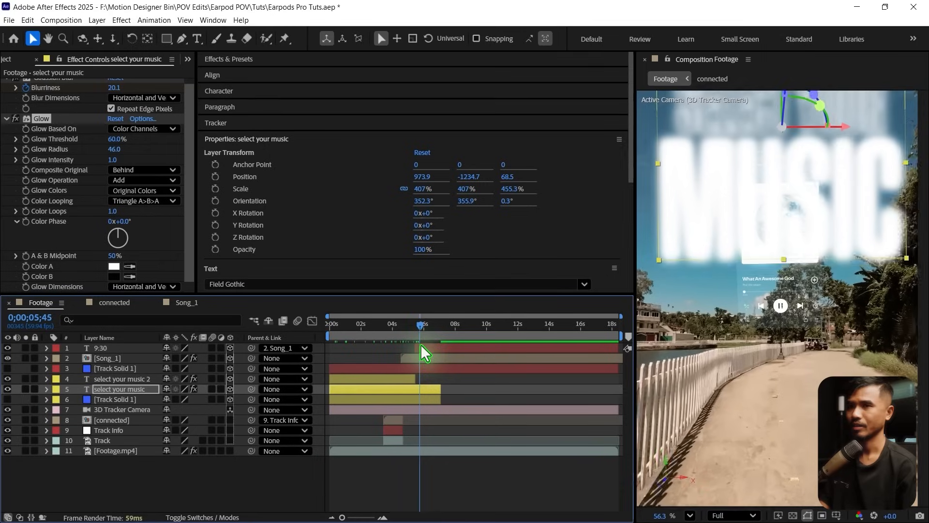
{"action": "key", "text": "space"}
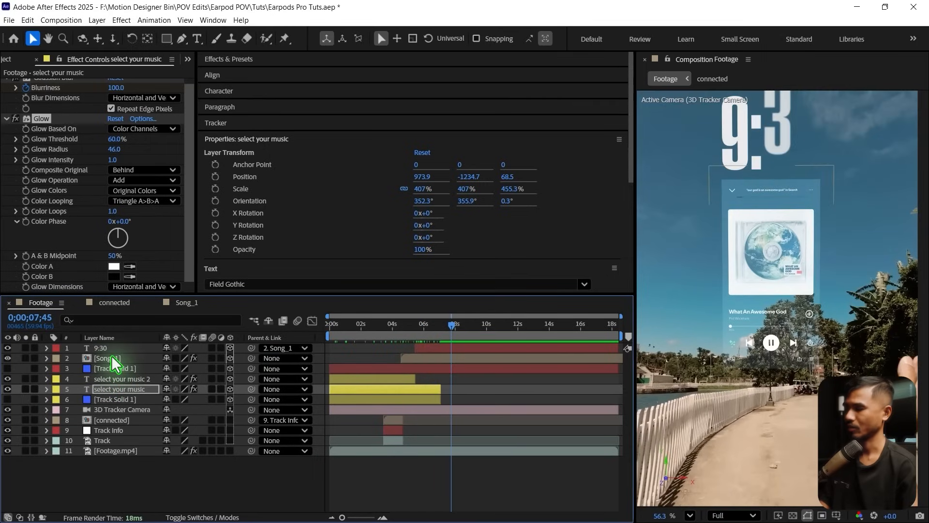
{"action": "left_click", "coordinate": [109, 358]}
{"action": "key", "text": "ctrl+v"}
{"action": "left_click_drag", "start_coordinate": [457, 345], "coordinate": [503, 344]}
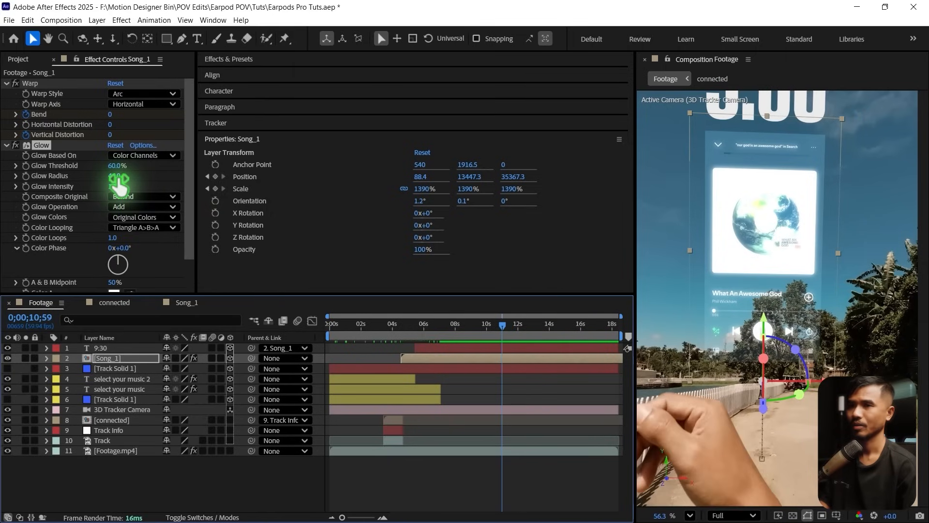
{"action": "left_click_drag", "start_coordinate": [117, 178], "coordinate": [104, 182]}
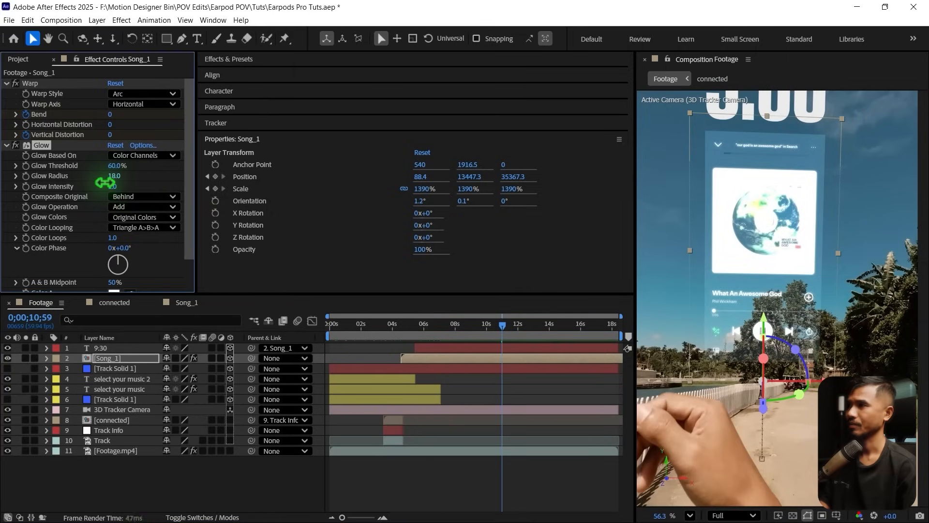
Paste the copied Glow effect onto the connected layer while viewing its pop-up at 0;00;04;24.
{"action": "left_click_drag", "start_coordinate": [501, 327], "coordinate": [399, 355]}
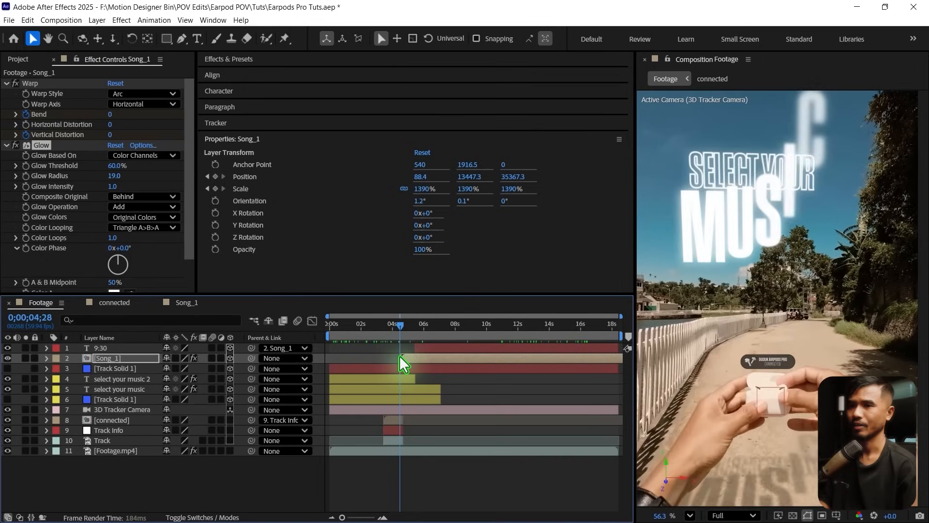
{"action": "left_click", "coordinate": [111, 419]}
{"action": "key", "text": "ctrl+v"}
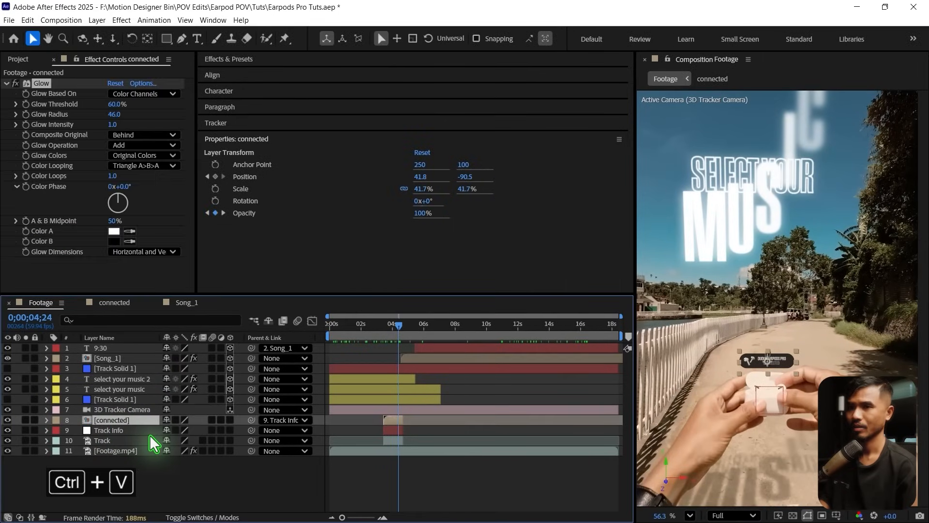